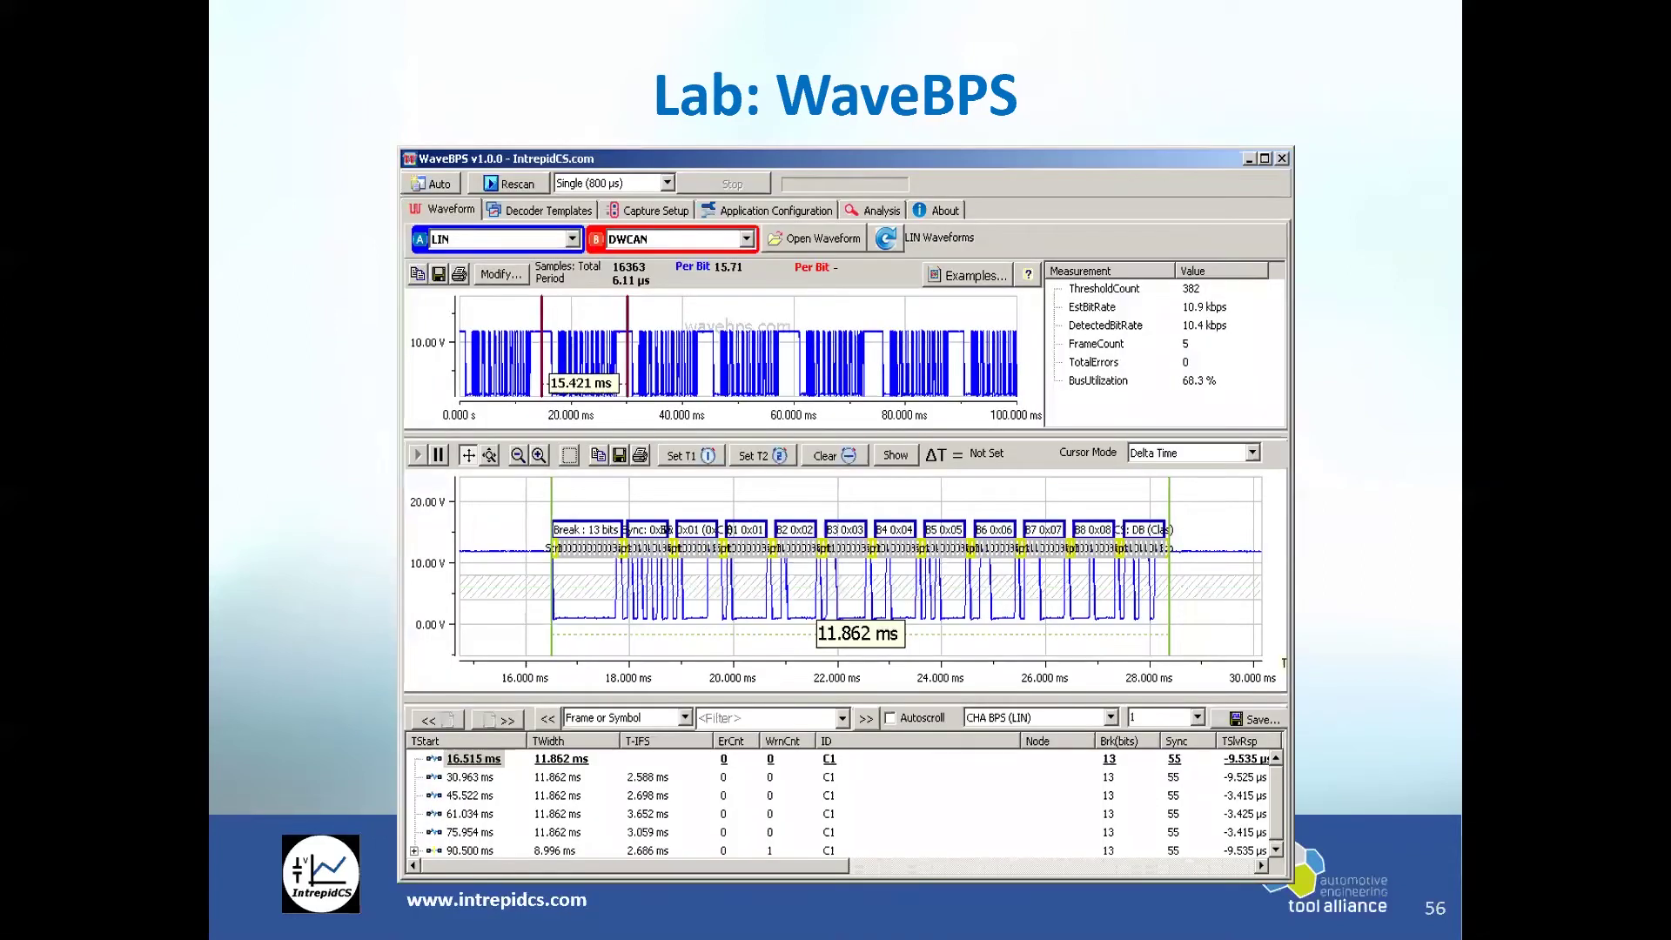
Step: Advance the slideshow from the WaveBPS LIN waveform slide to slide 60, Lab 1: Setup LIN Network
key("Right")
key("ctrl")
key("ctrl")
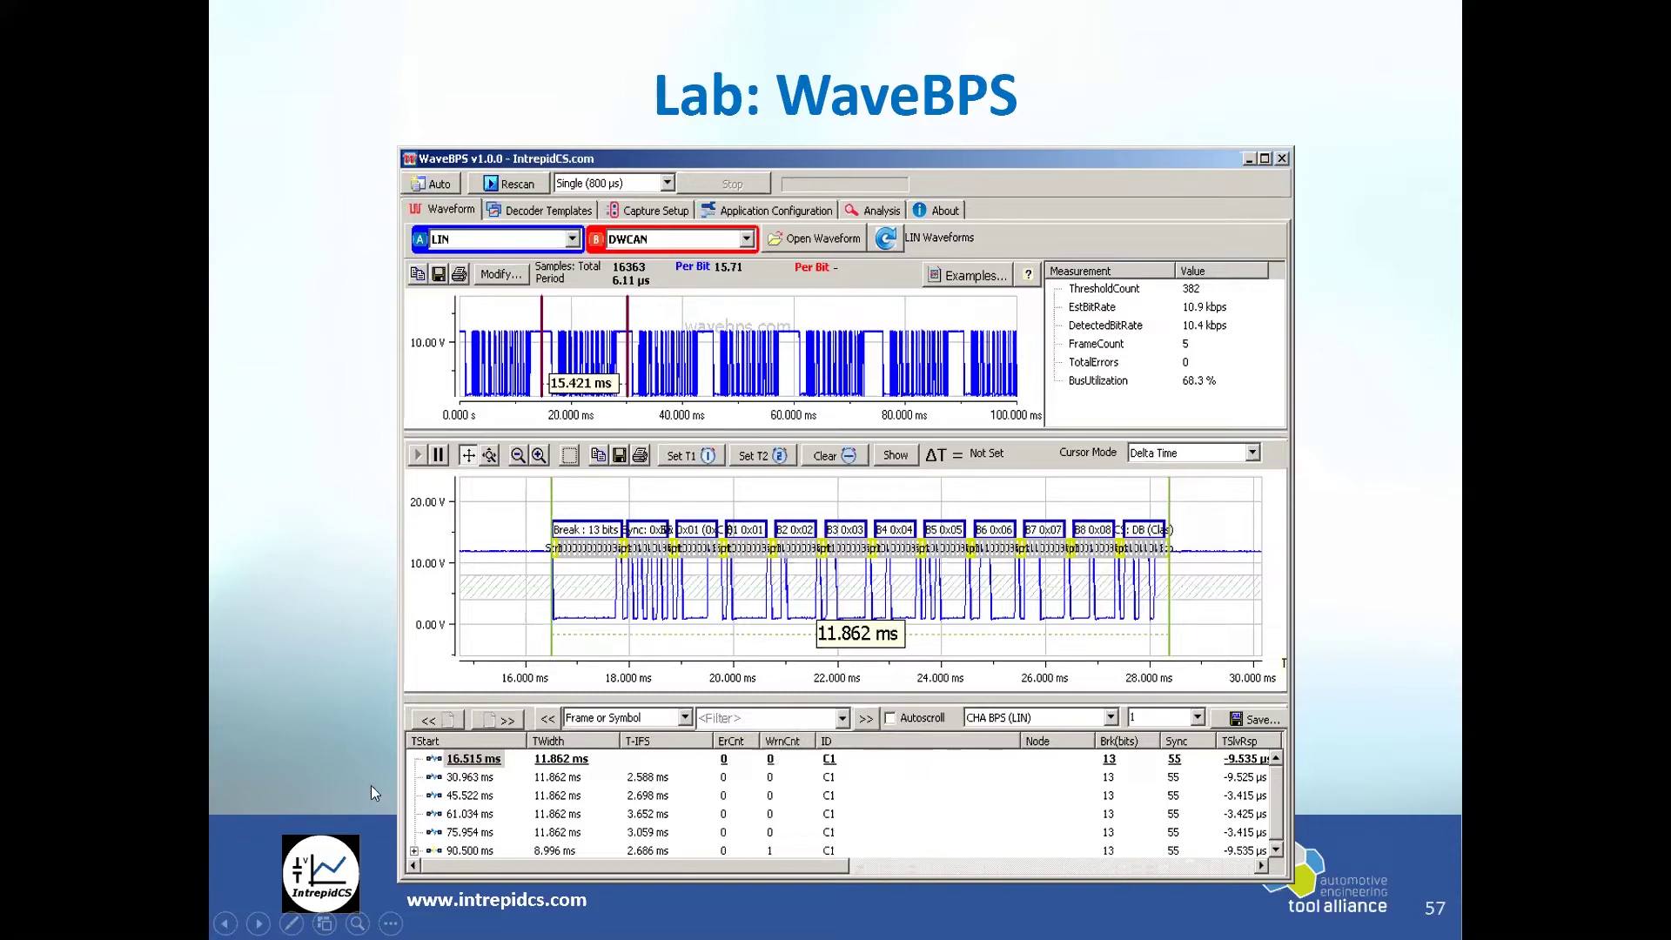
left_click(844, 783)
Step: Keep slide 60 on screen, showing the Vehicle Spy logon name and platform setup
left_click(1178, 779)
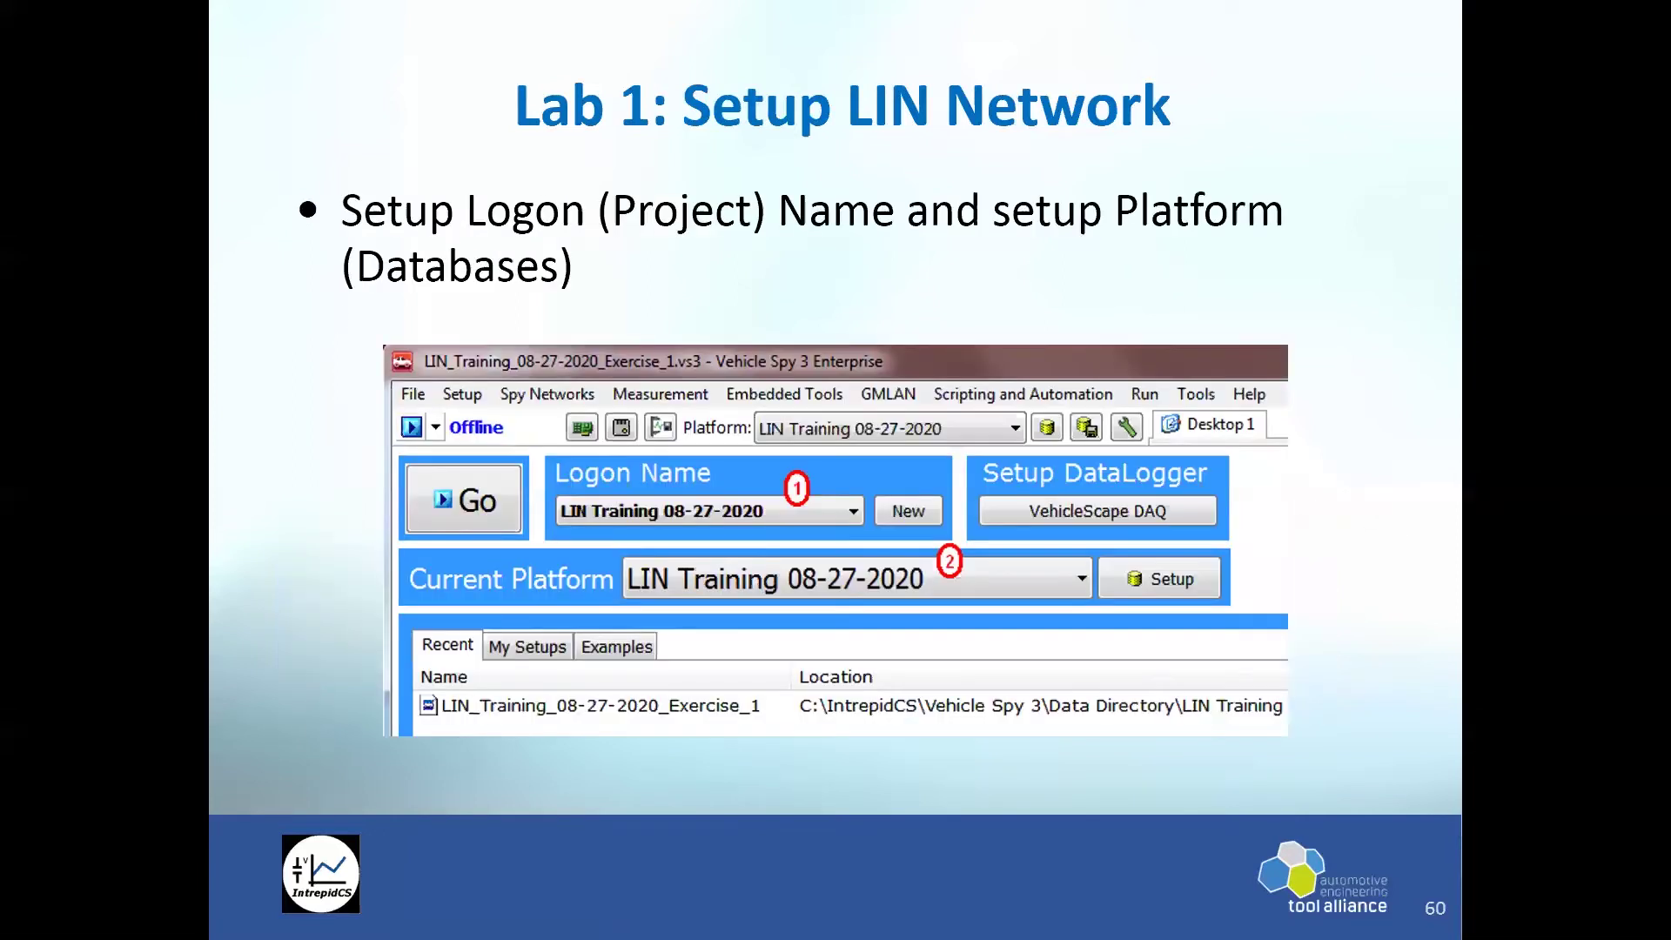
key("Right")
key("Right")
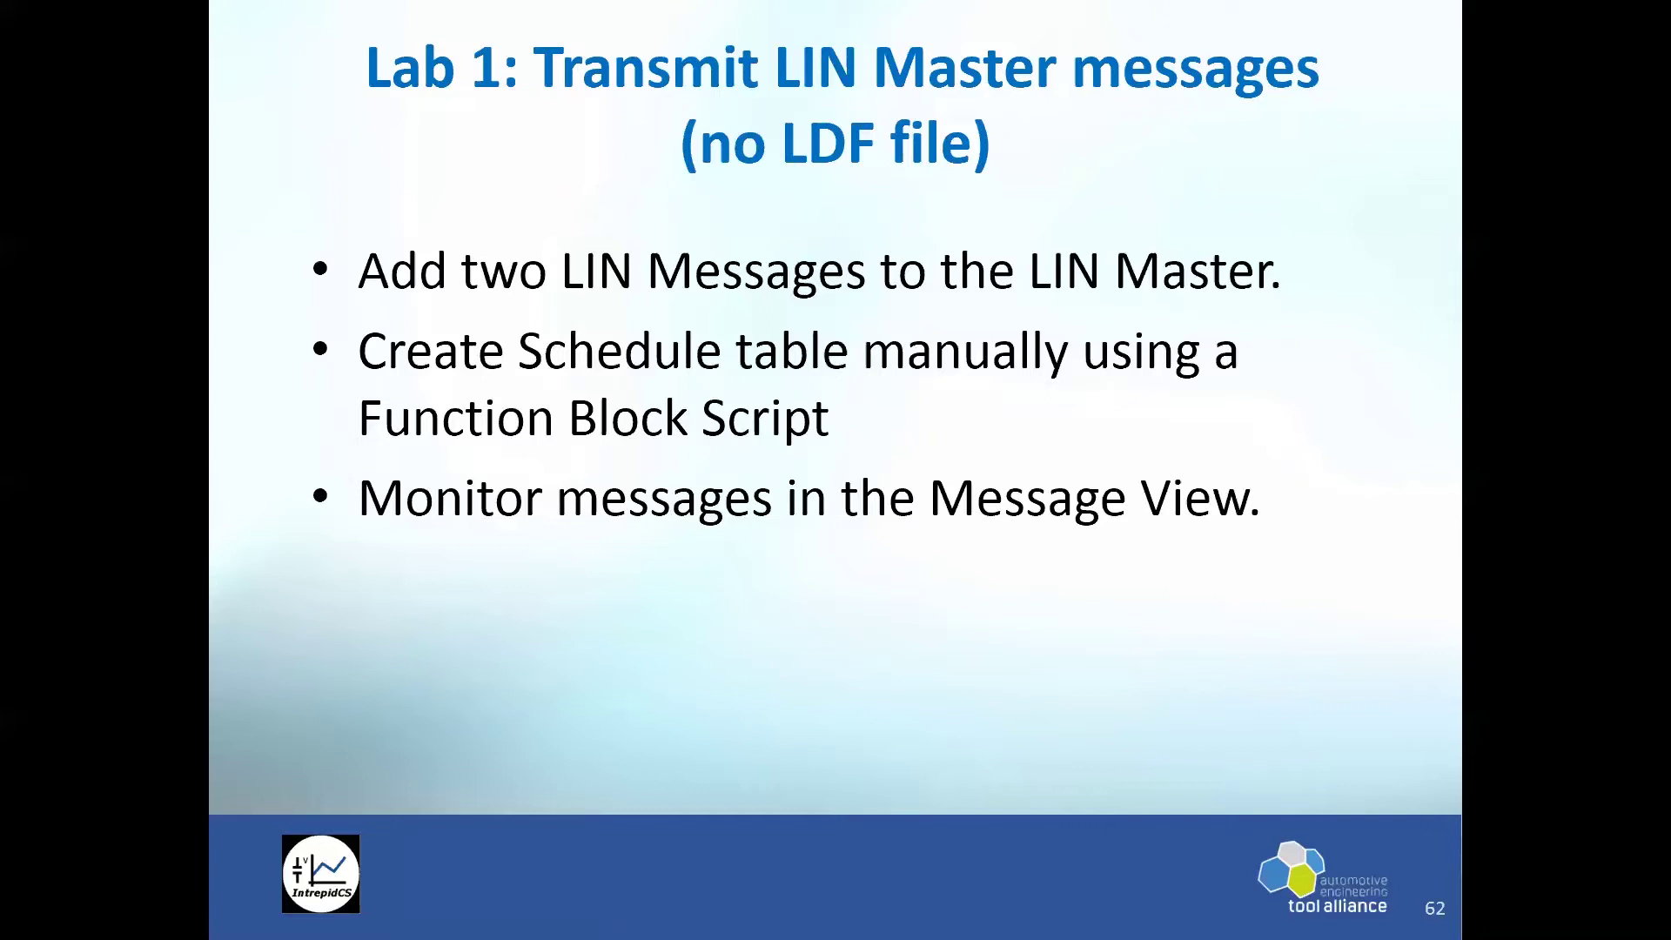
Step: Exit the slideshow to Normal view on slide 62, Lab 1: Transmit LIN Master messages
key("Right")
key("Left")
key("Escape")
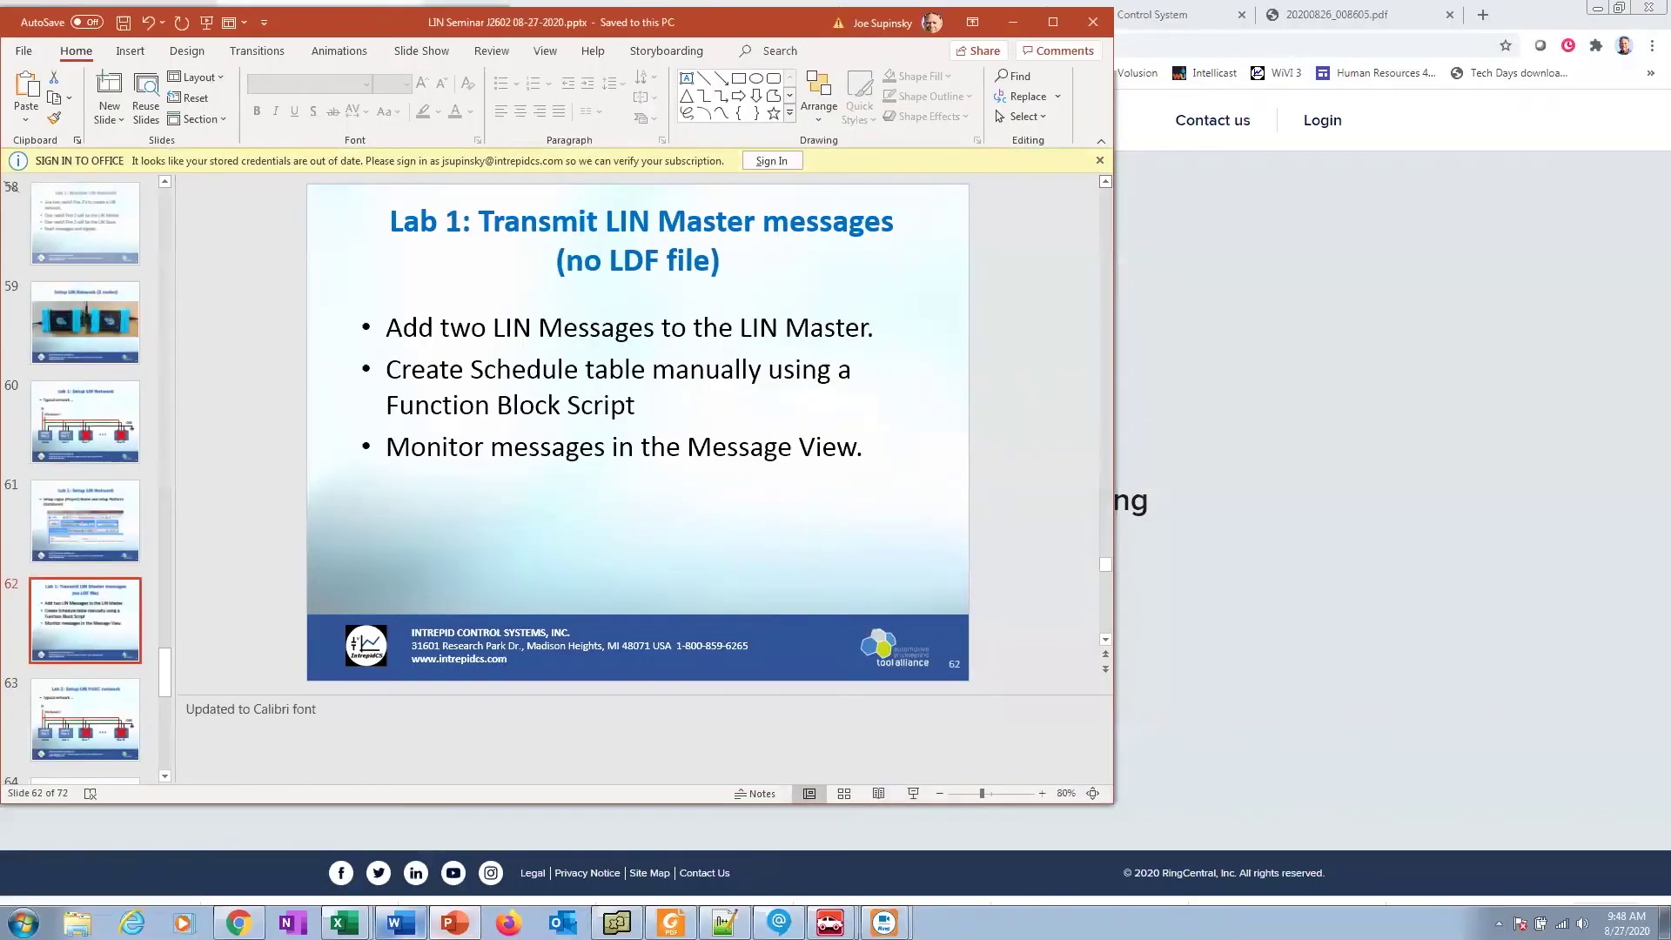
Step: Bring up the LIN Training Activities Packet in Word and scroll to steps 1.8–1.10
left_click(400, 922)
scroll(611, 599, "down", 10)
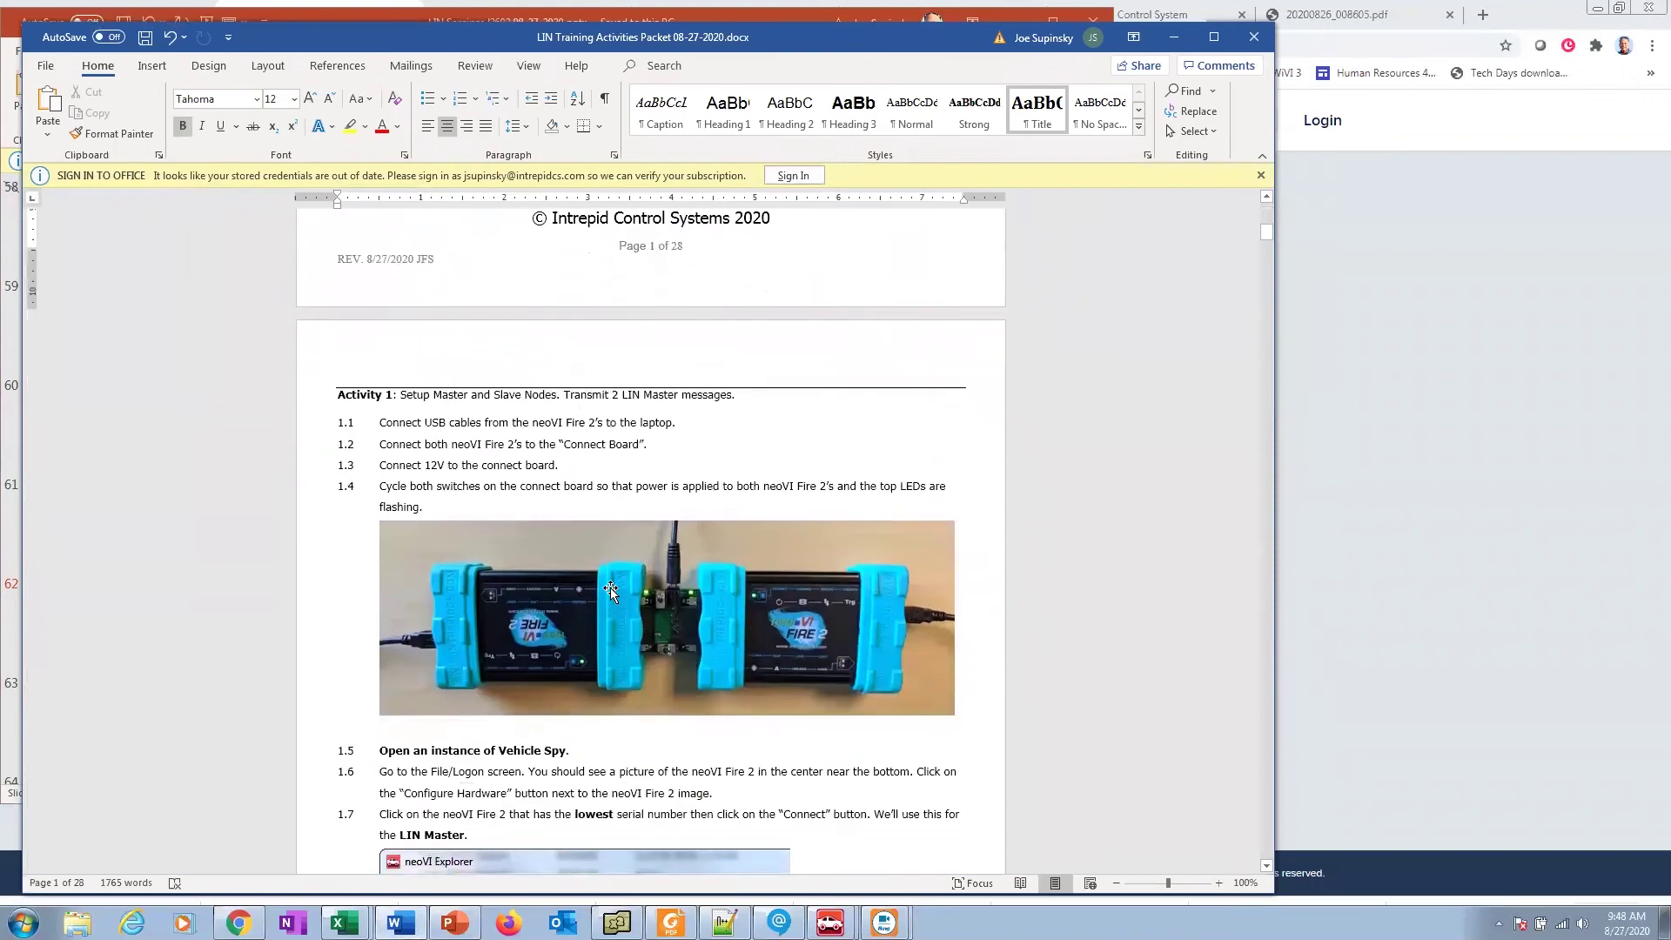
scroll(609, 587, "down", 2)
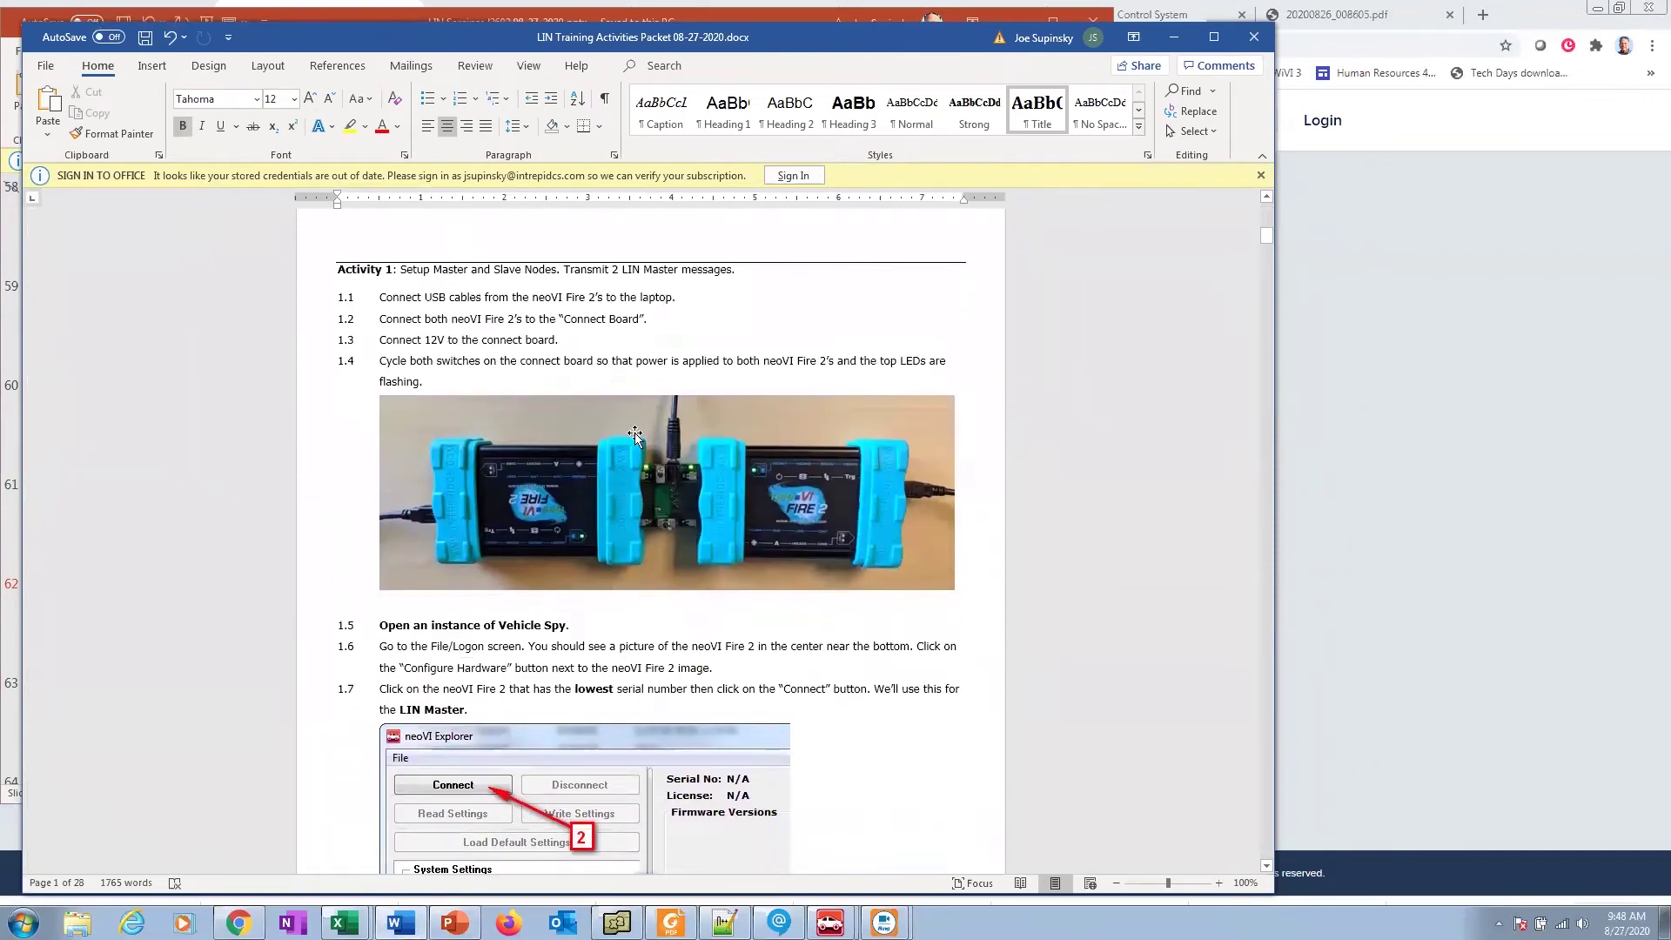
scroll(663, 433, "down", 3)
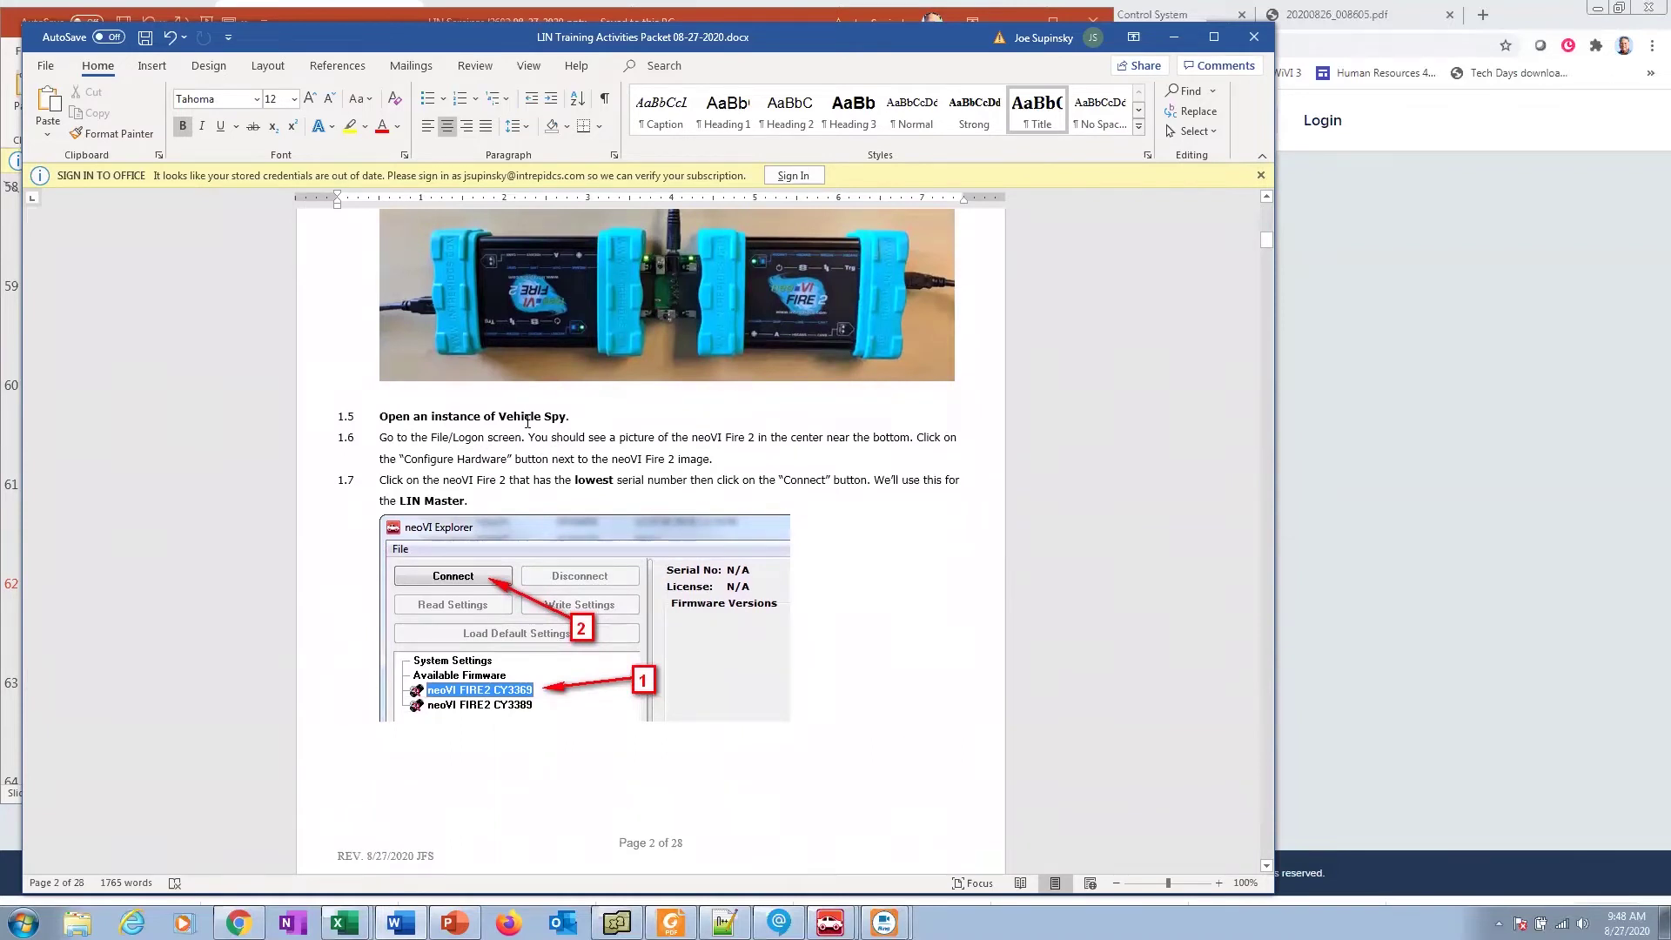
scroll(527, 421, "down", 1)
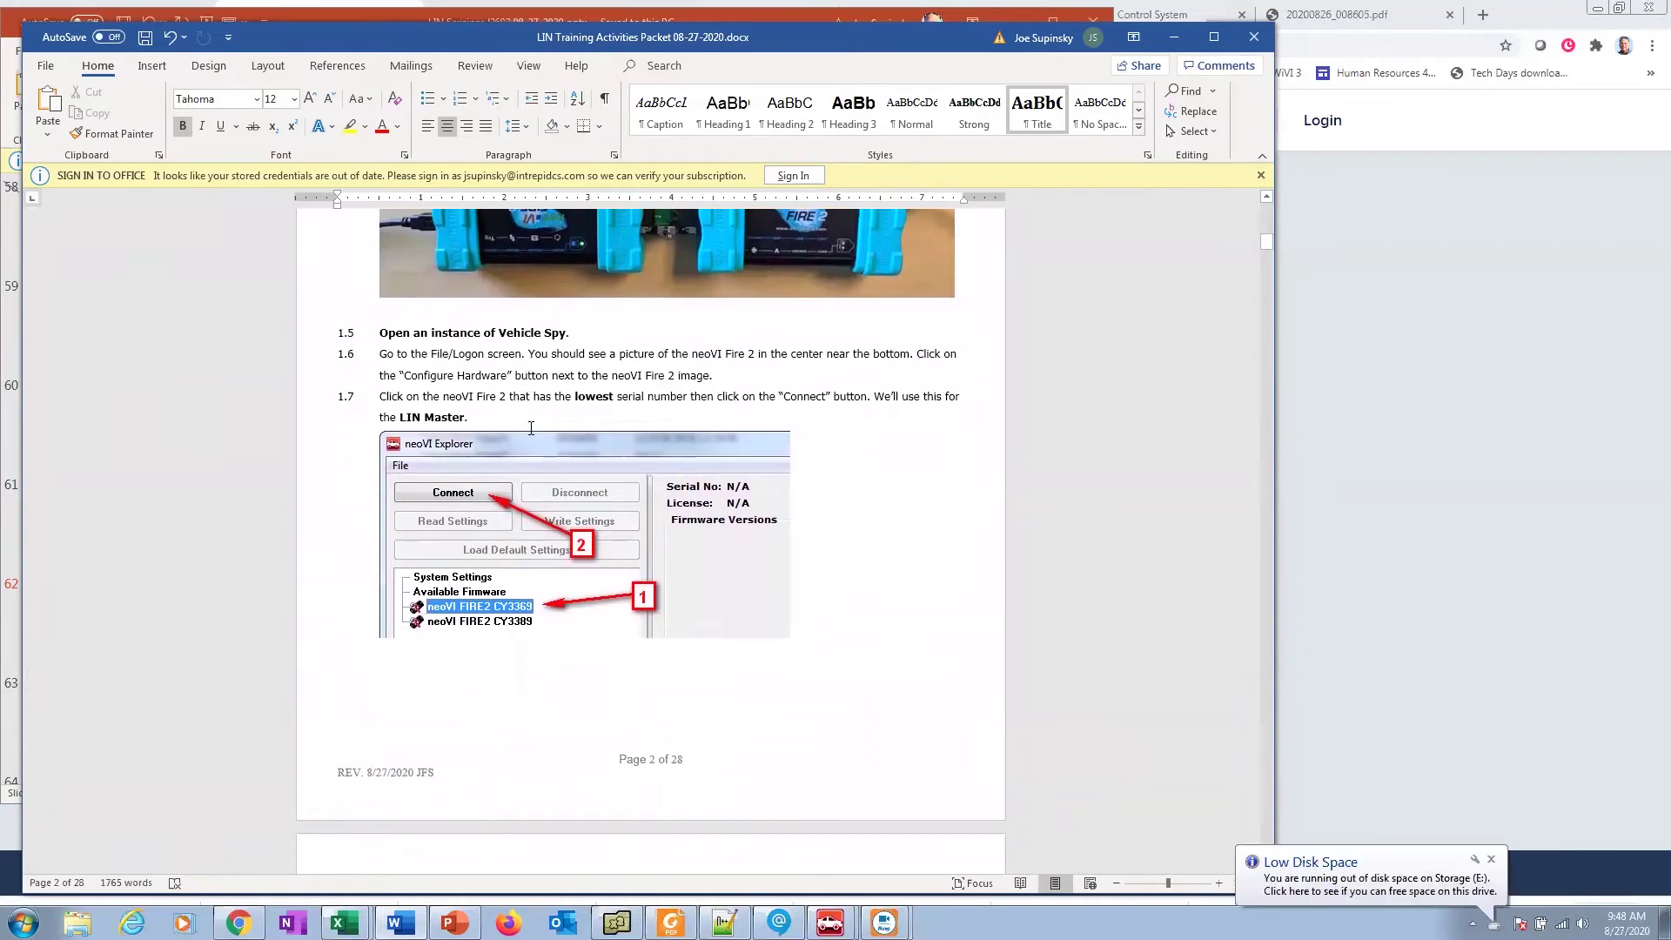
left_click(578, 397)
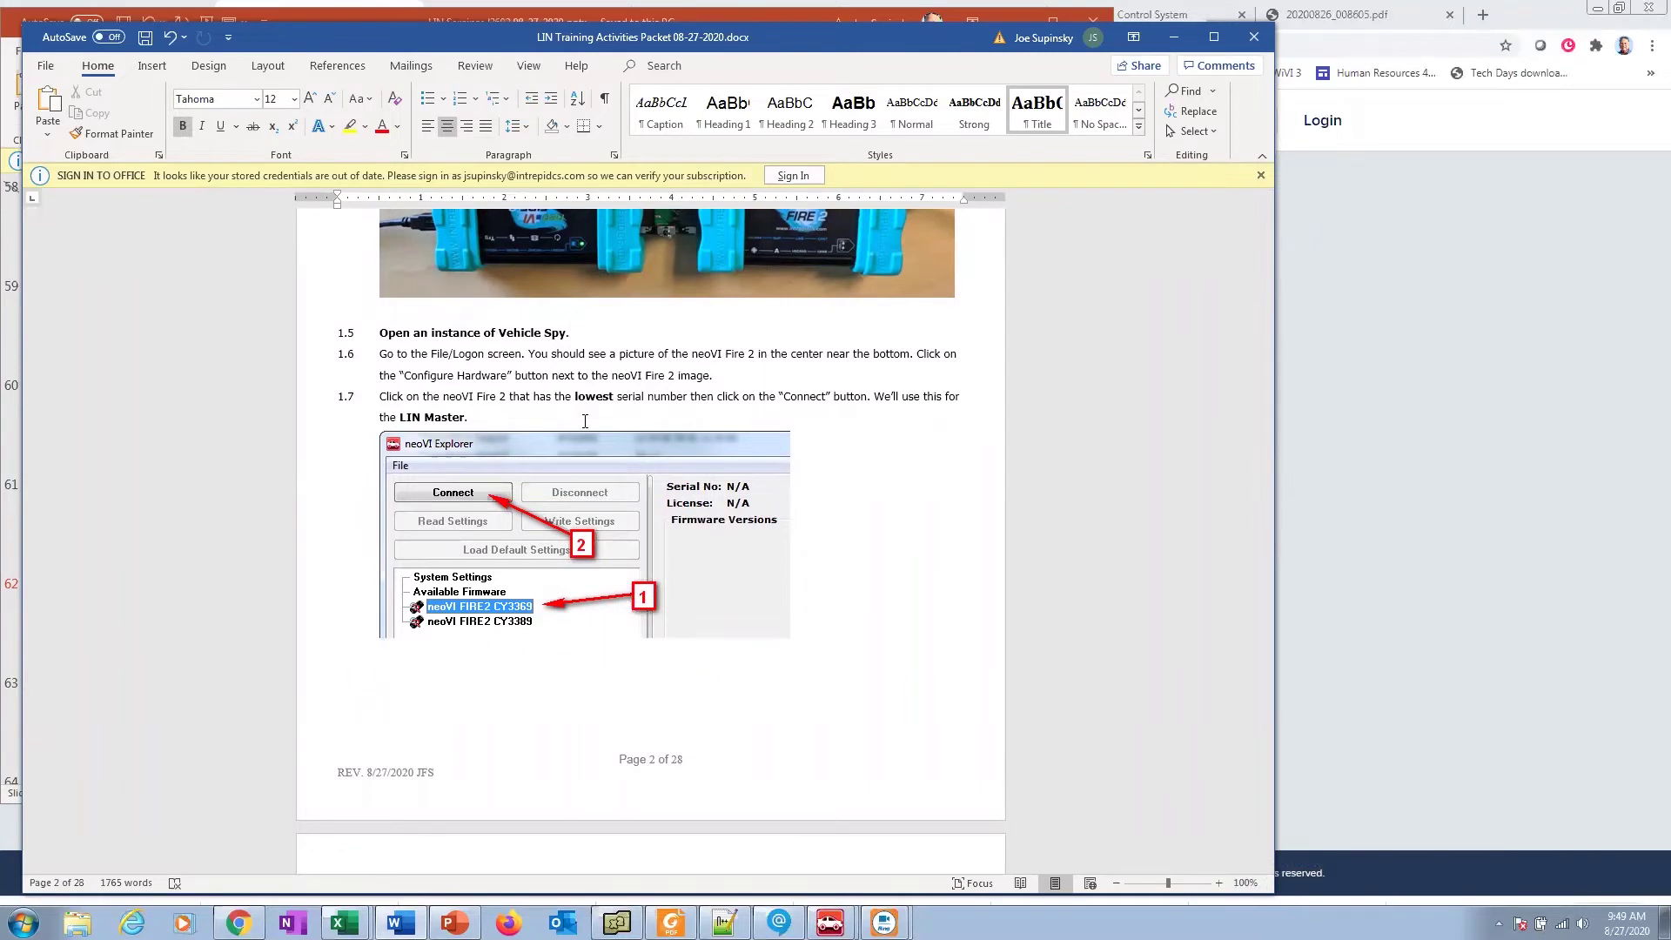
scroll(585, 421, "down", 2)
scroll(566, 453, "up", 2)
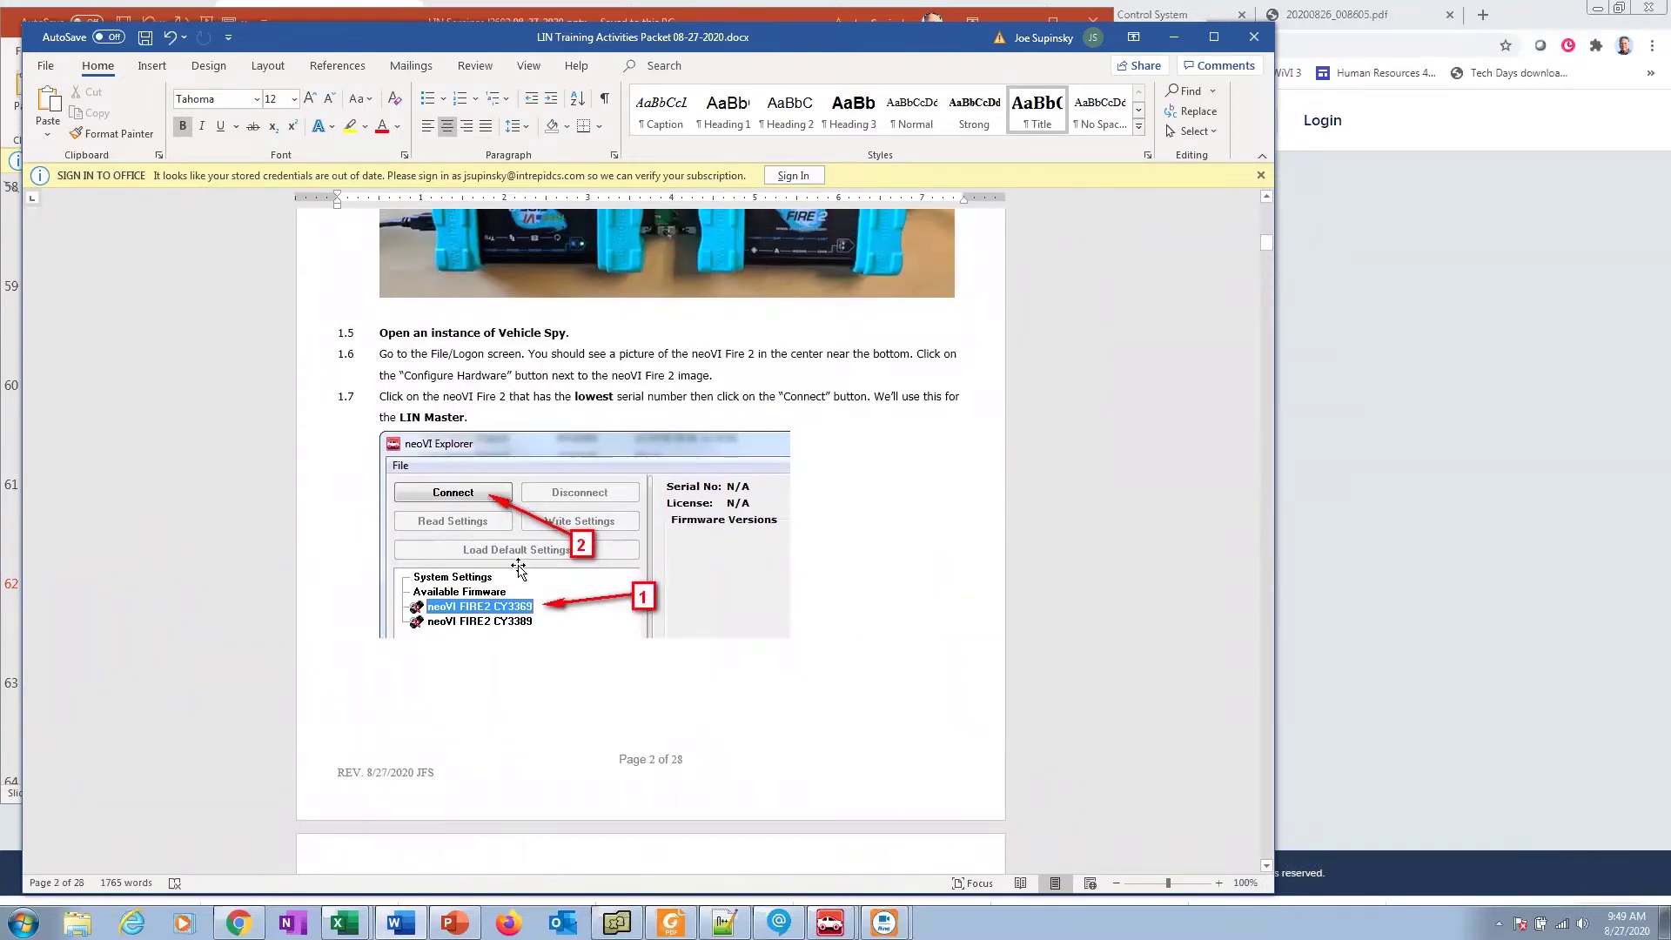
scroll(520, 570, "down", 8)
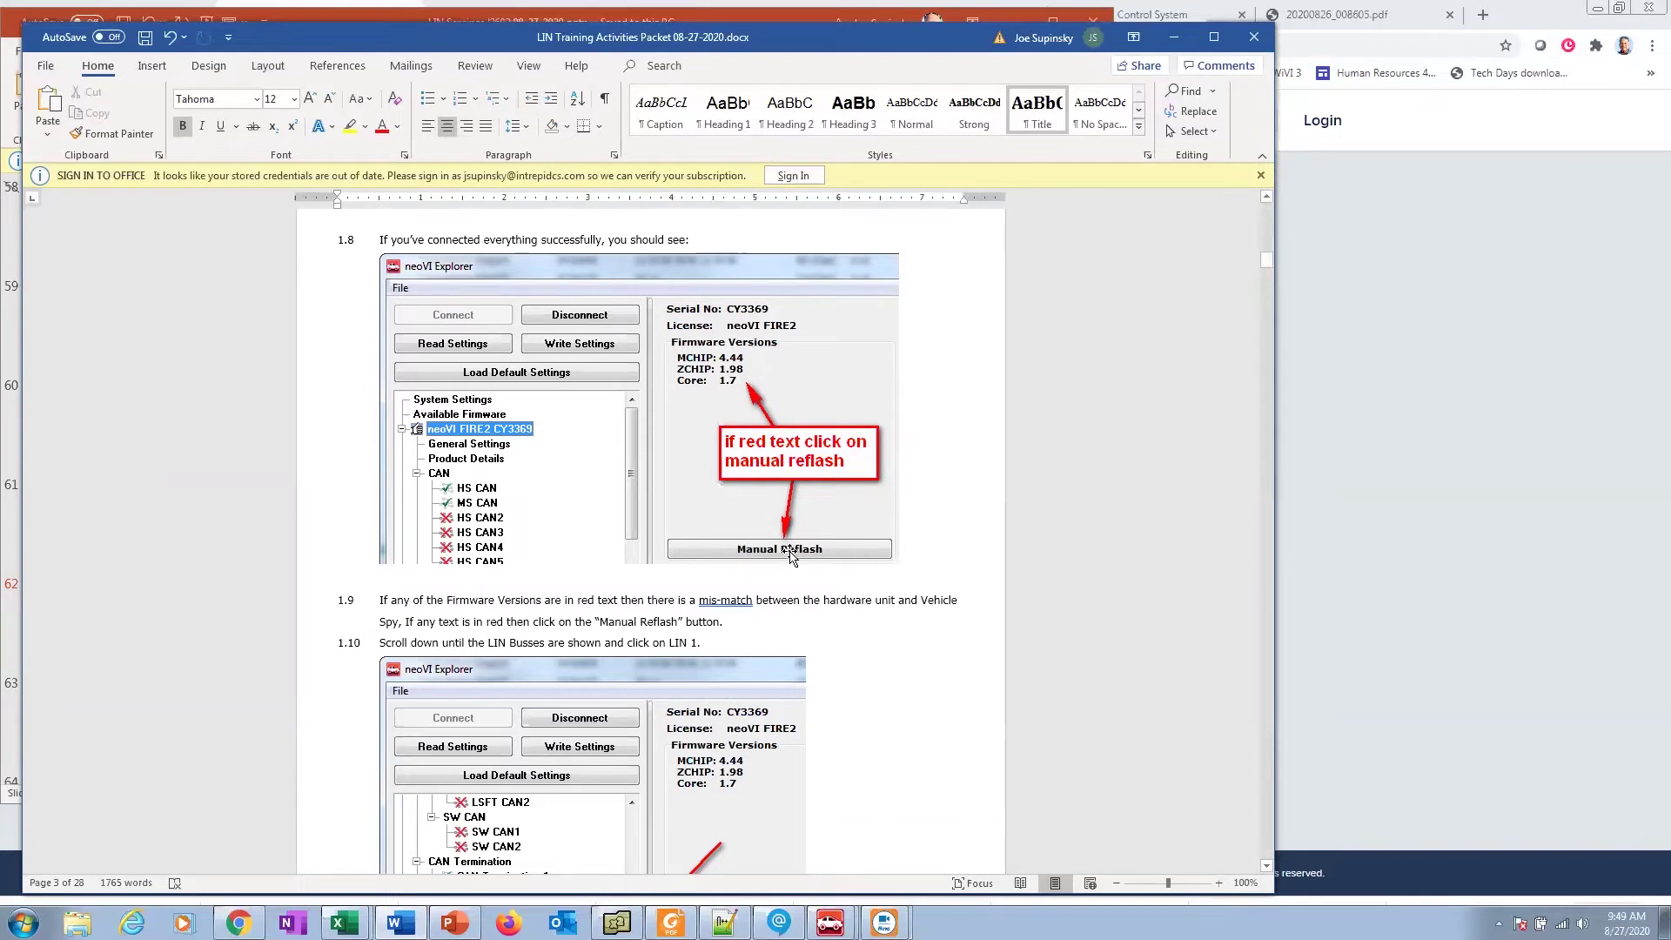
Step: Scroll through the packet's setup steps from 1.10 onward
scroll(789, 555, "down", 3)
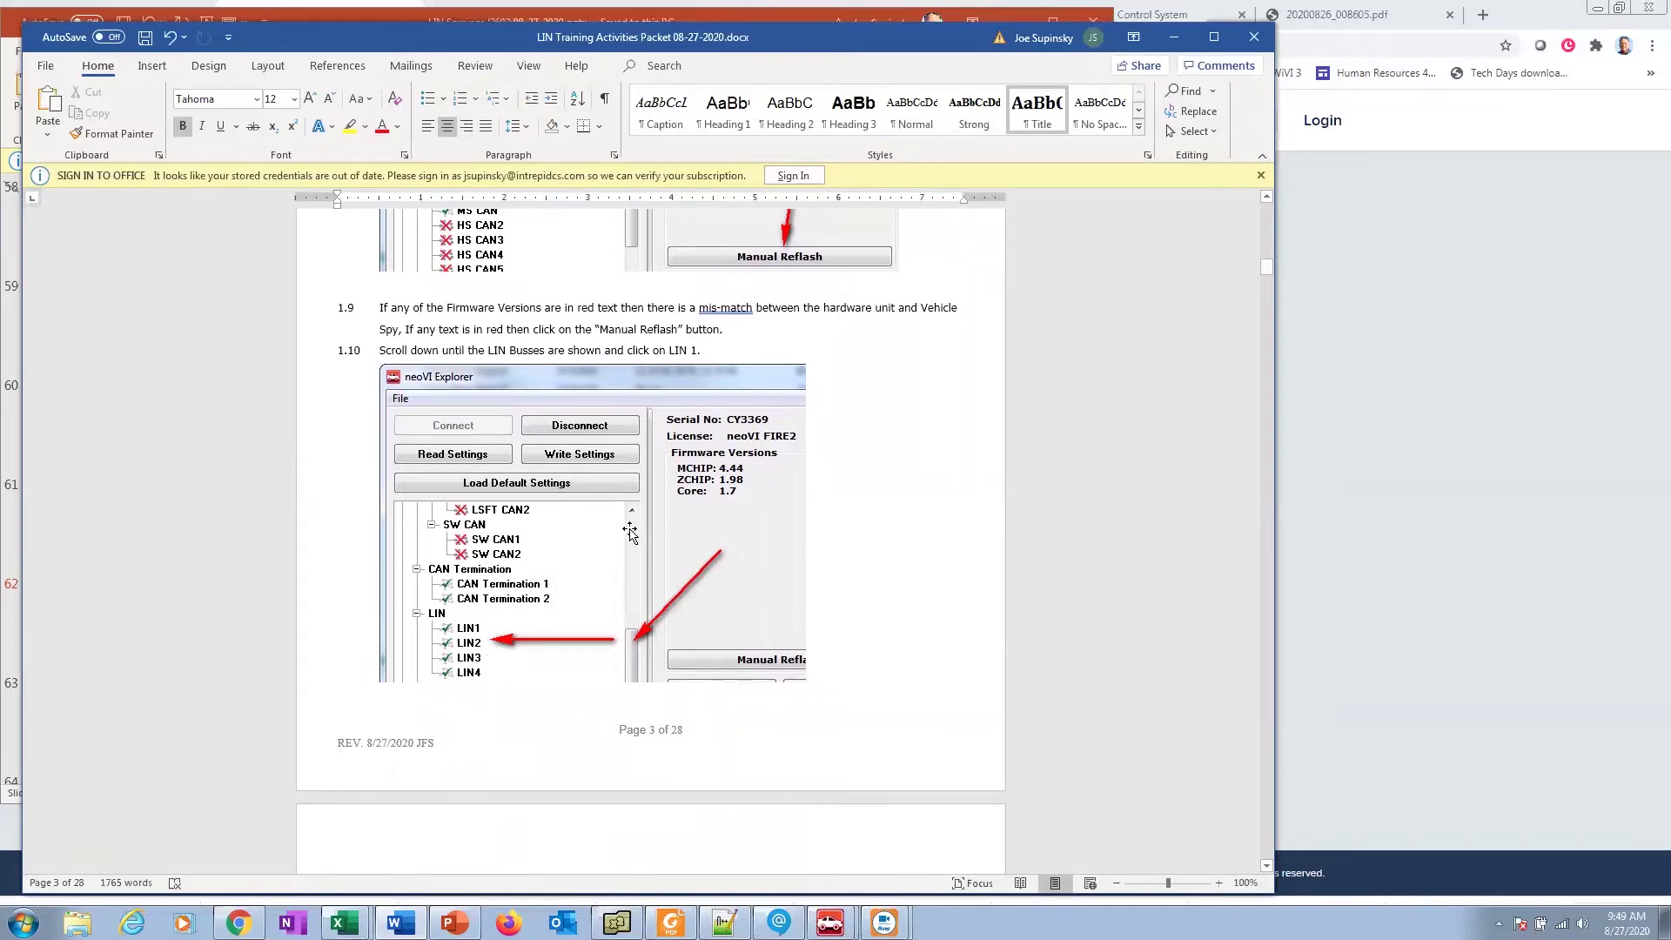
scroll(600, 322, "up", 2)
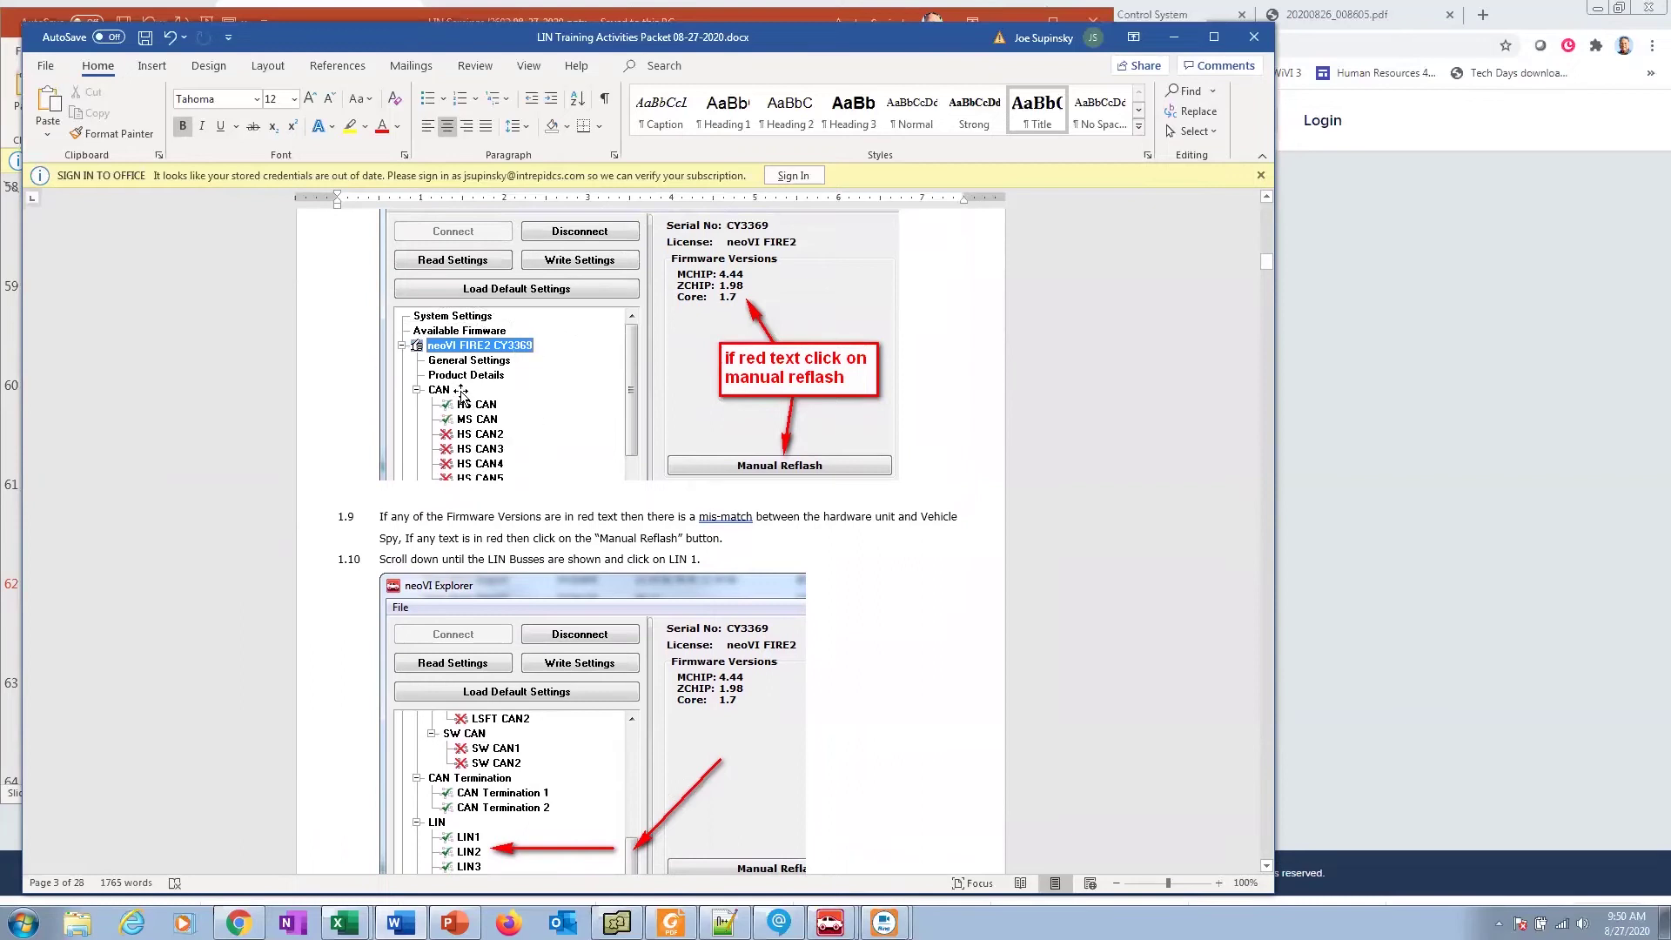
scroll(557, 709, "down", 2)
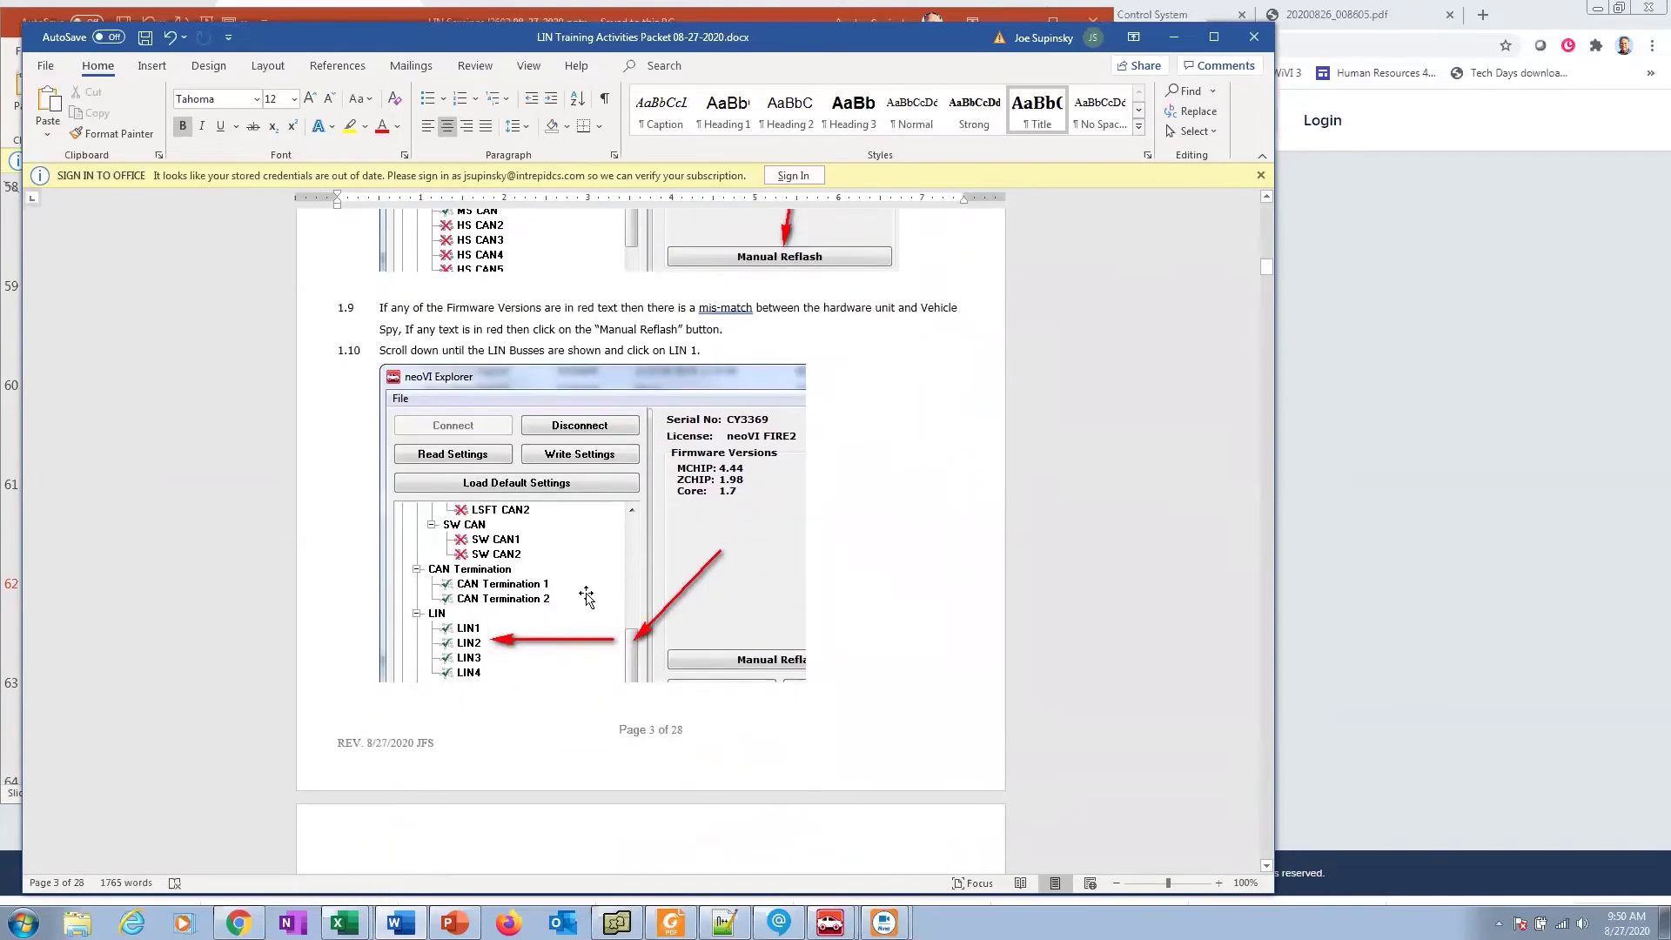
scroll(485, 628, "down", 5)
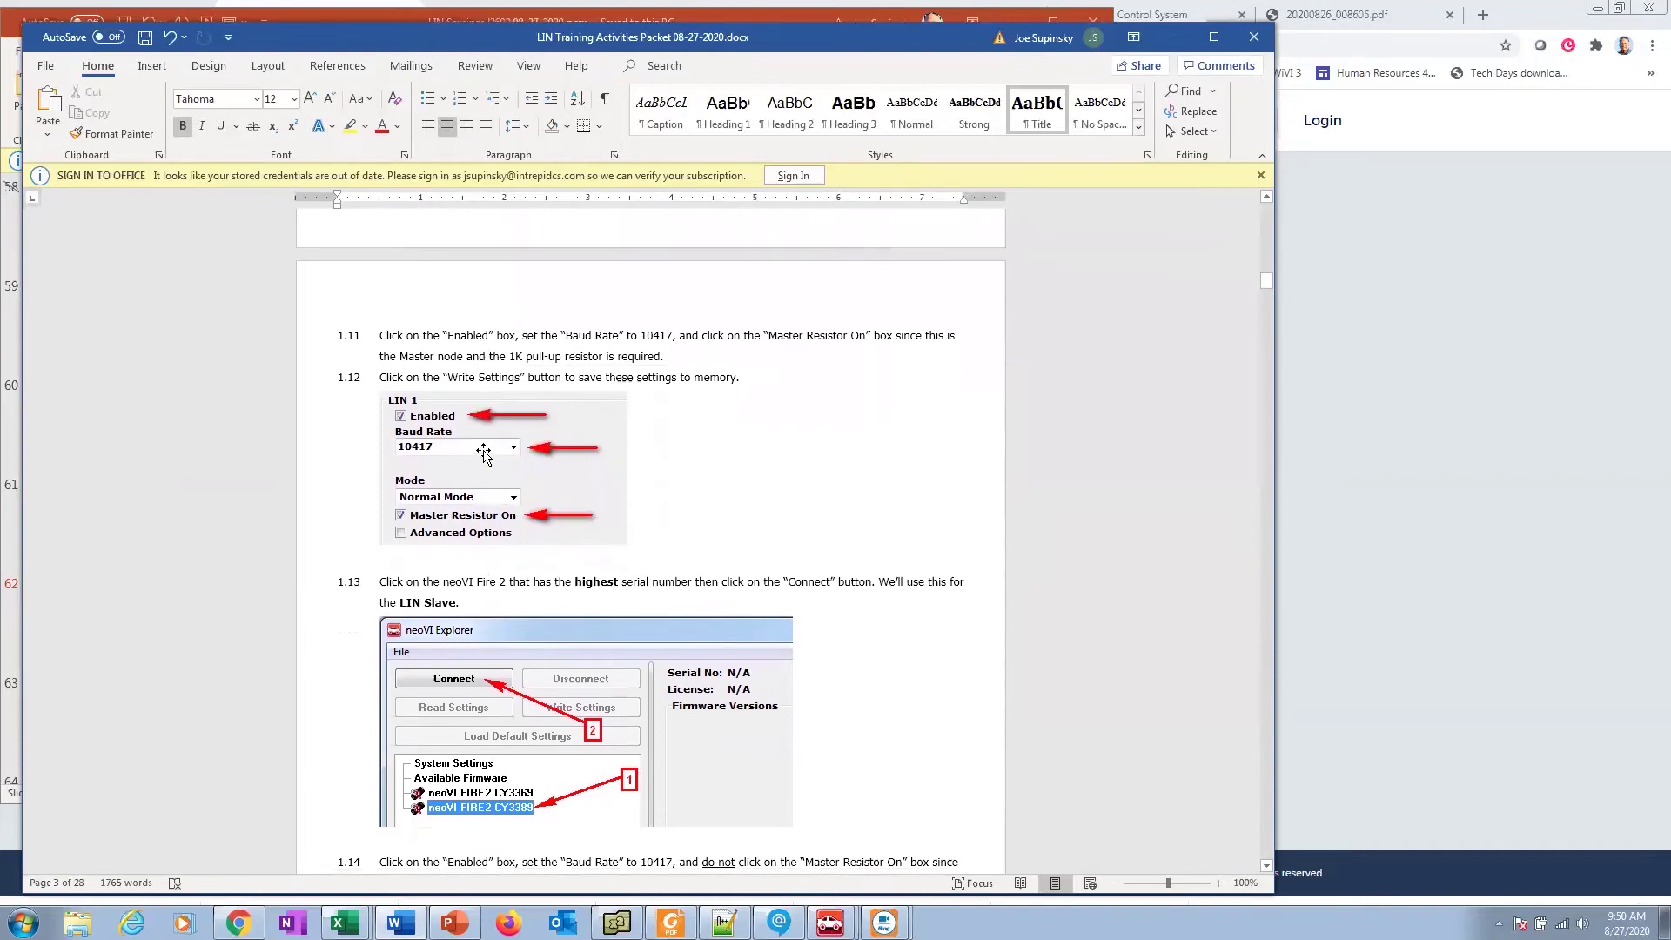
key("ctrl")
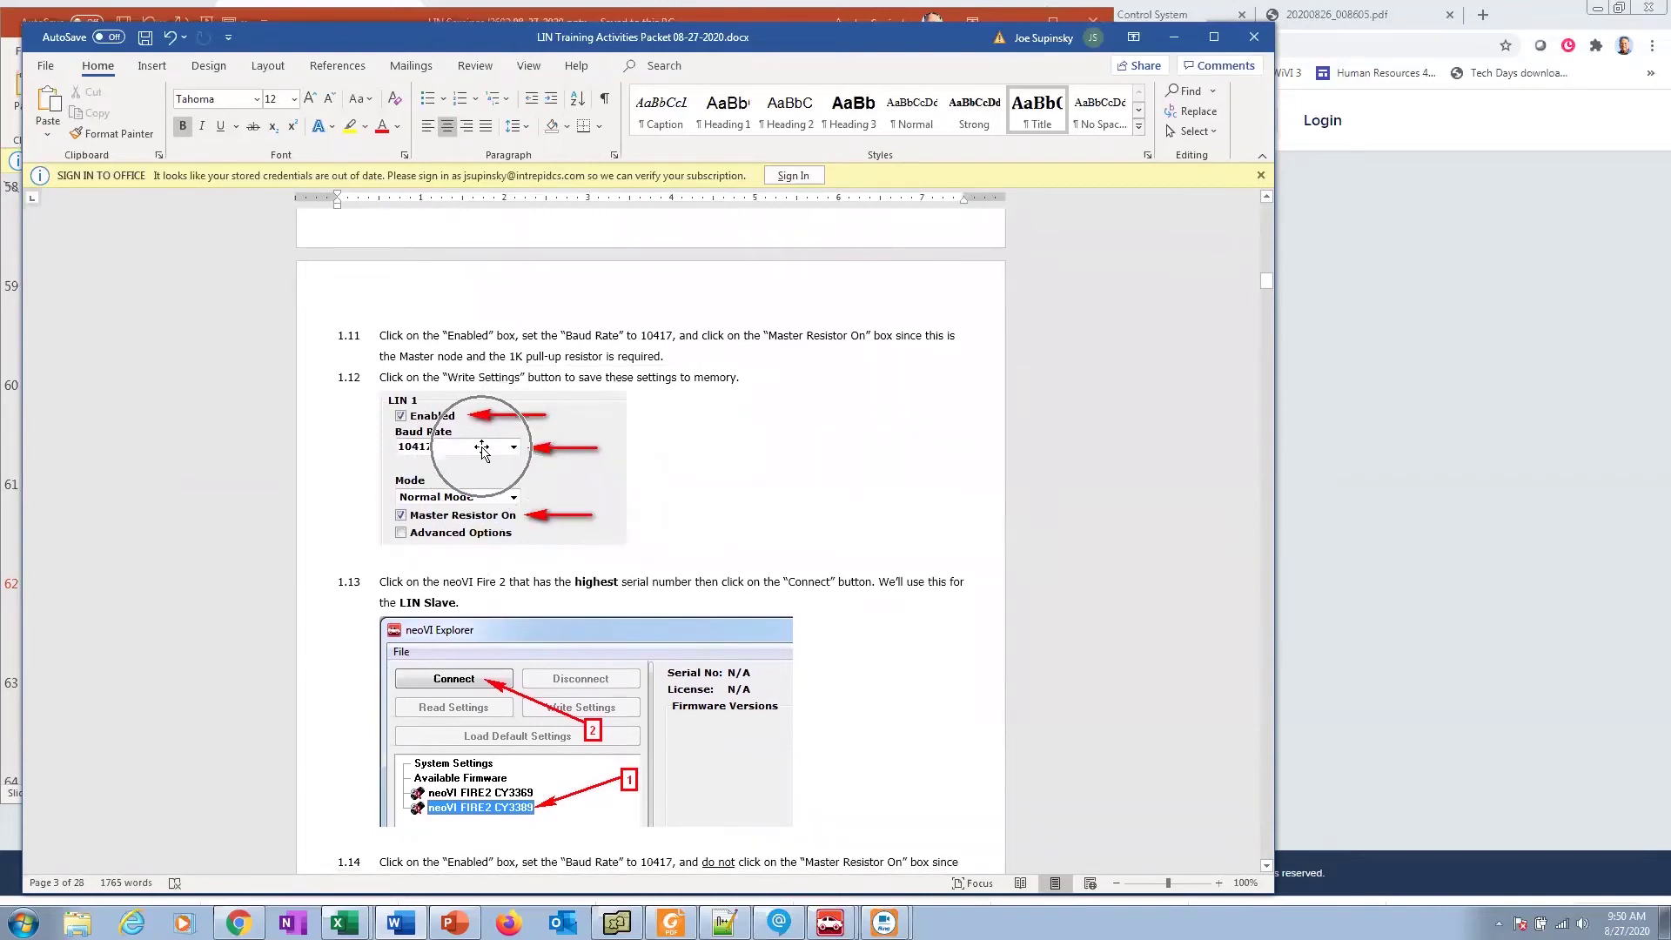
key("ctrl")
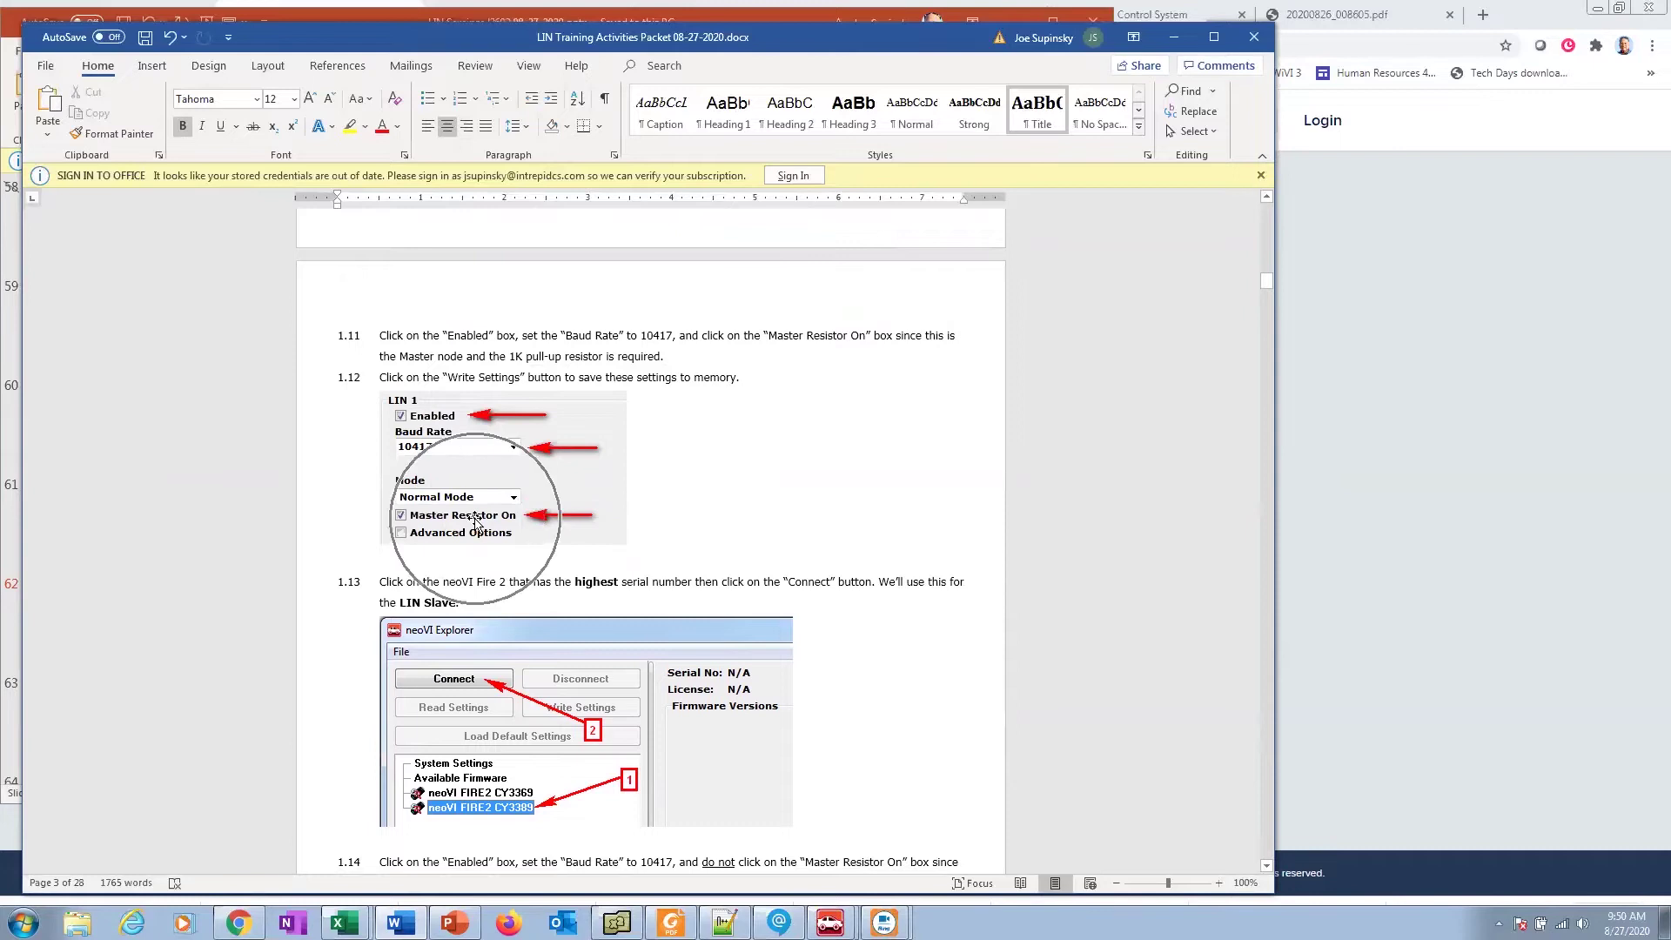
key("ctrl")
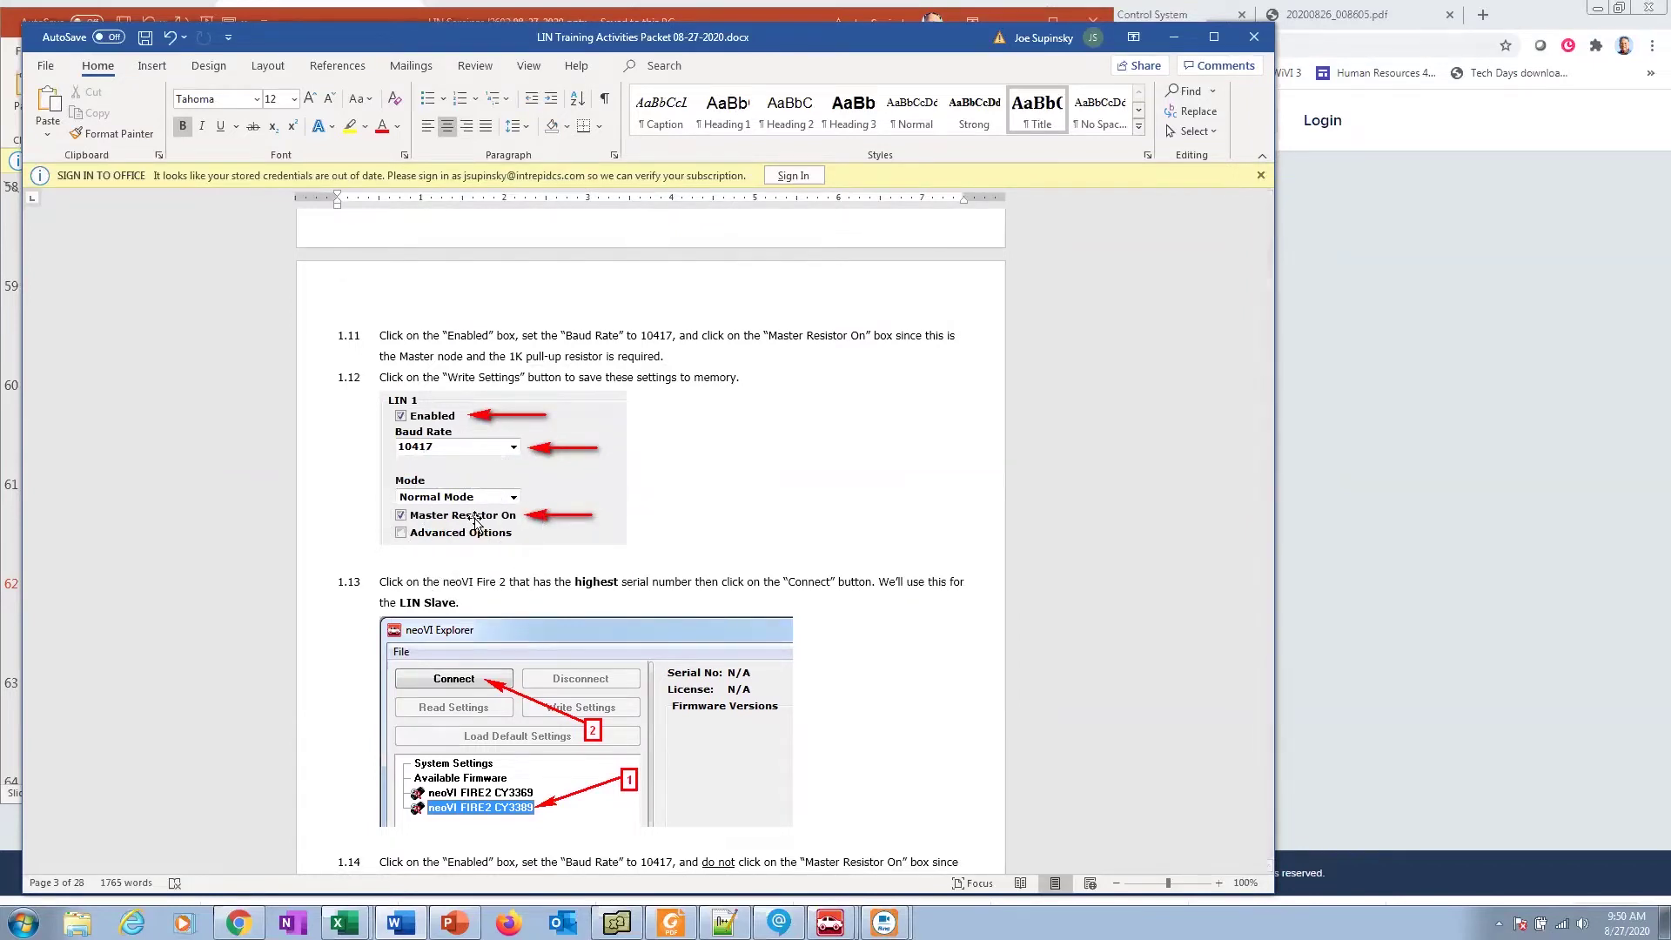
key("ctrl")
Step: Finish reviewing through step 1.18, then switch to Vehicle Spy 3 Enterprise
scroll(476, 530, "down", 2)
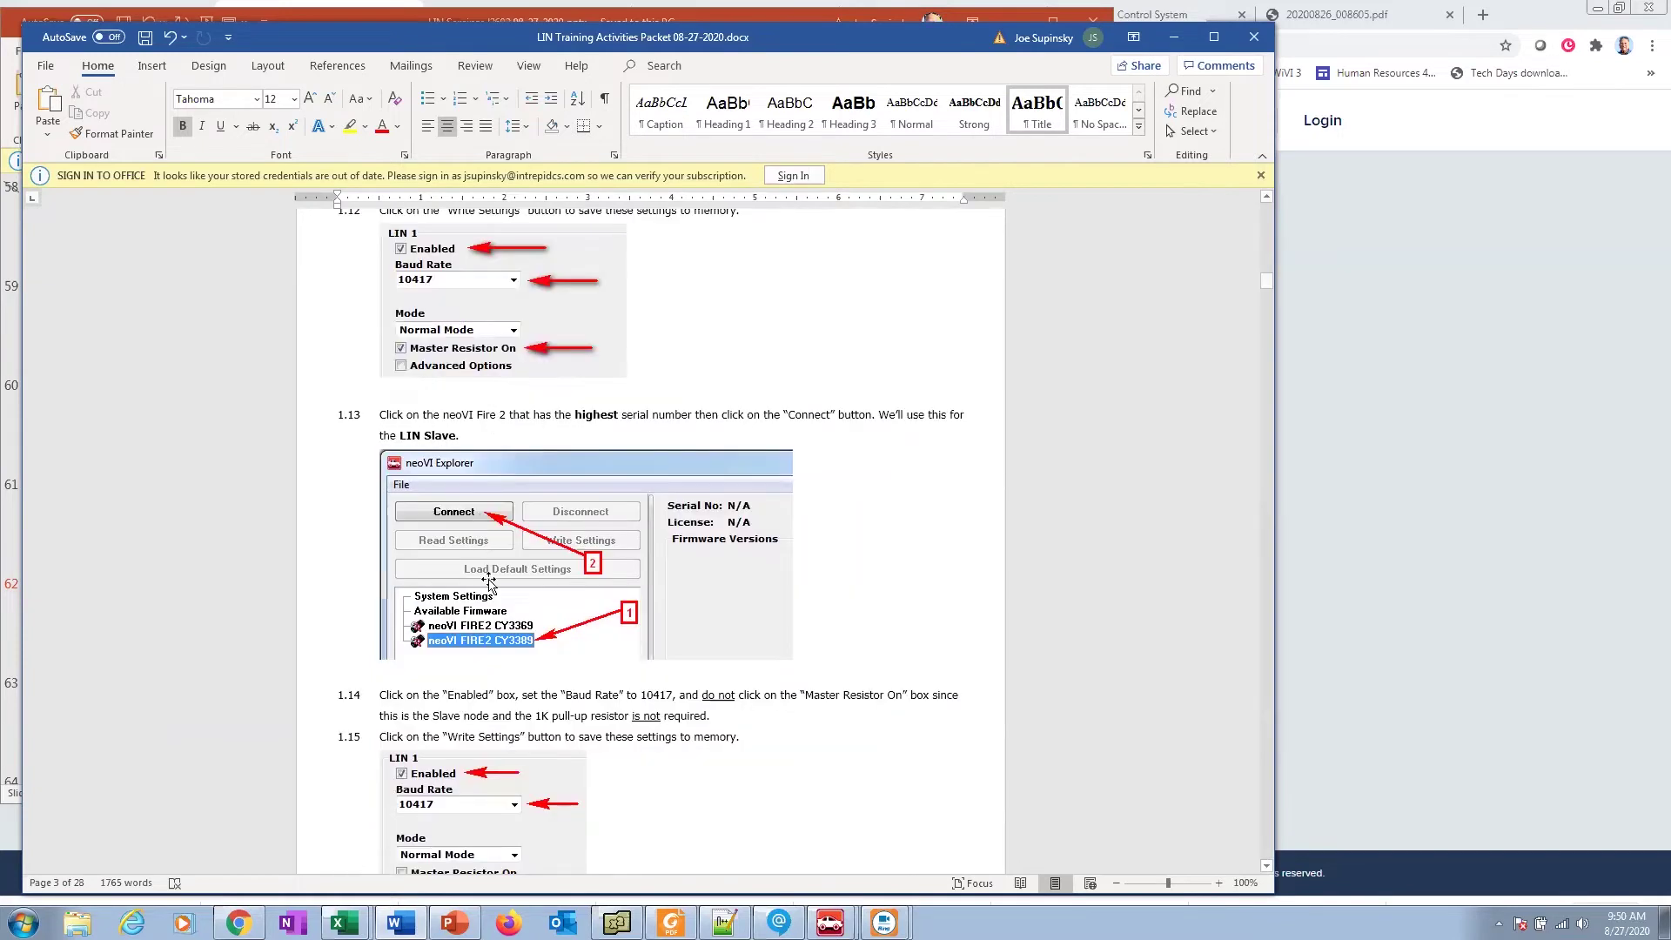
scroll(523, 361, "up", 2)
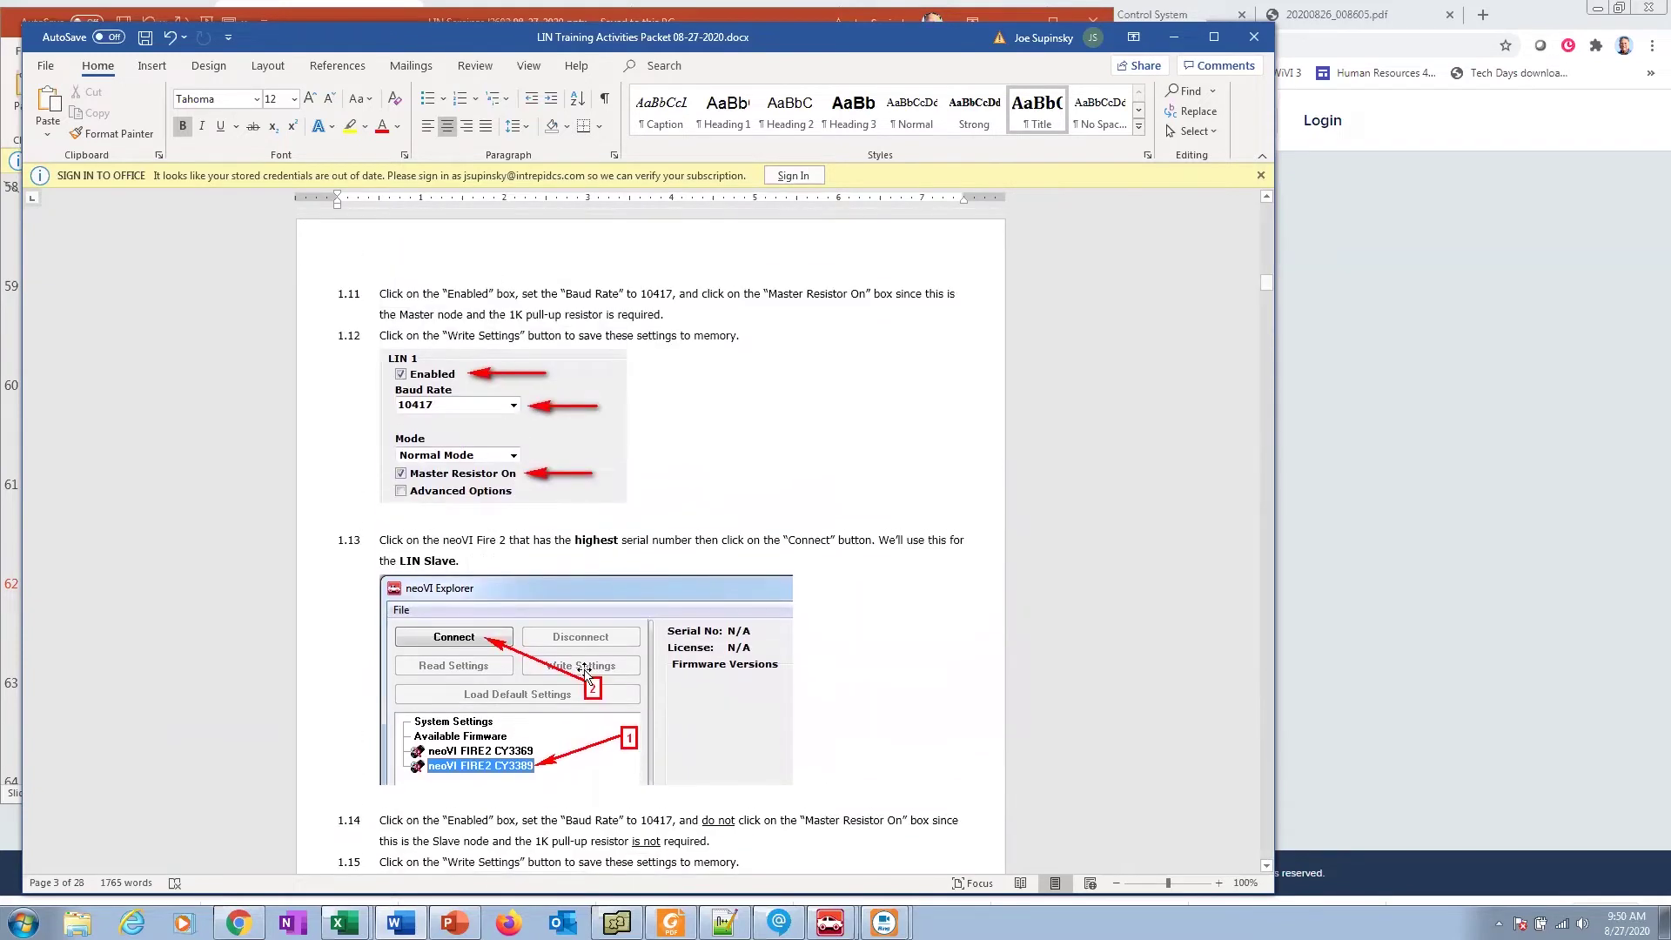
key("ctrl")
key("ctrl")
scroll(468, 770, "down", 2)
scroll(470, 770, "down", 1)
key("ctrl")
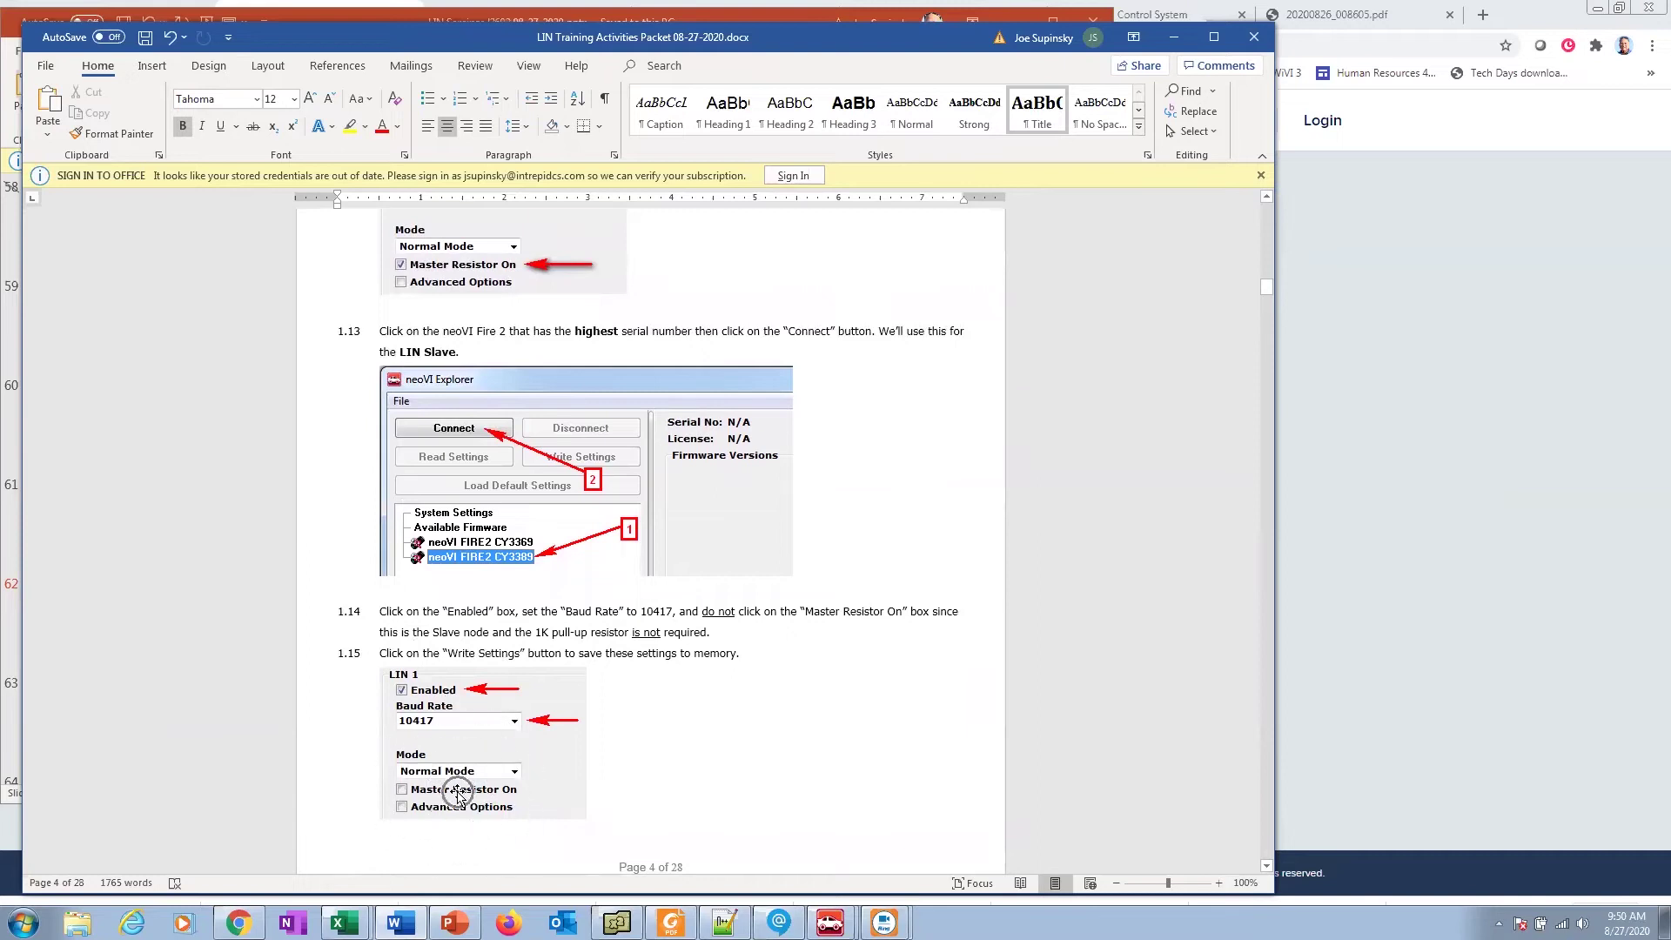
key("ctrl")
scroll(461, 796, "down", 3)
scroll(461, 798, "down", 8)
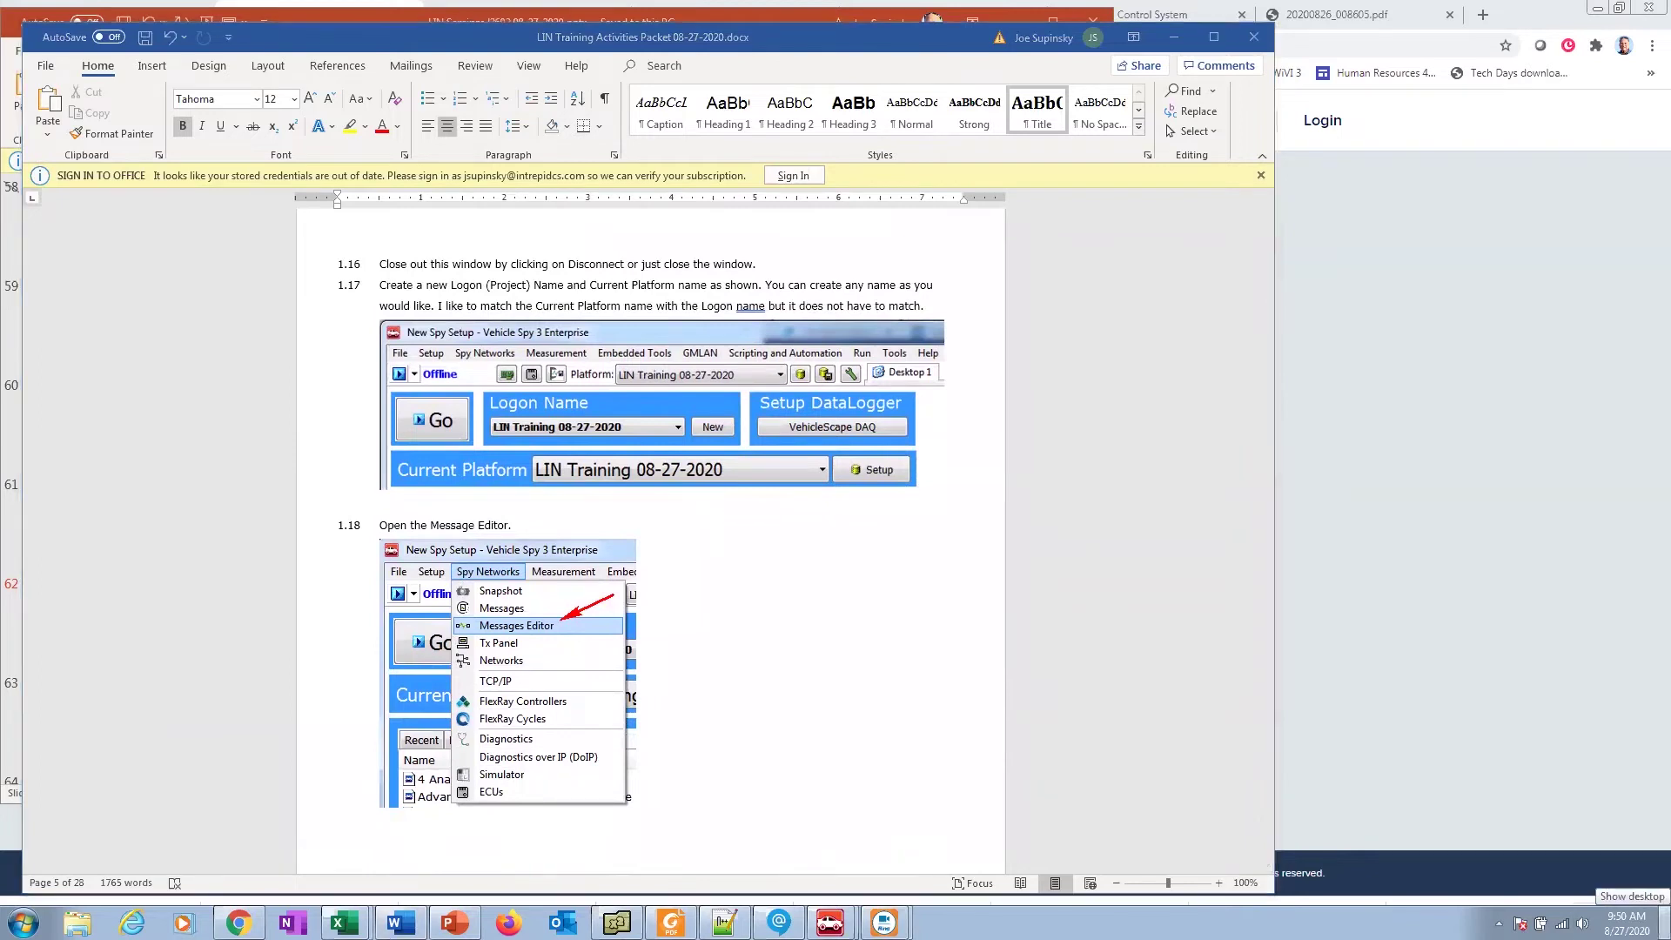
key("alt+Tab")
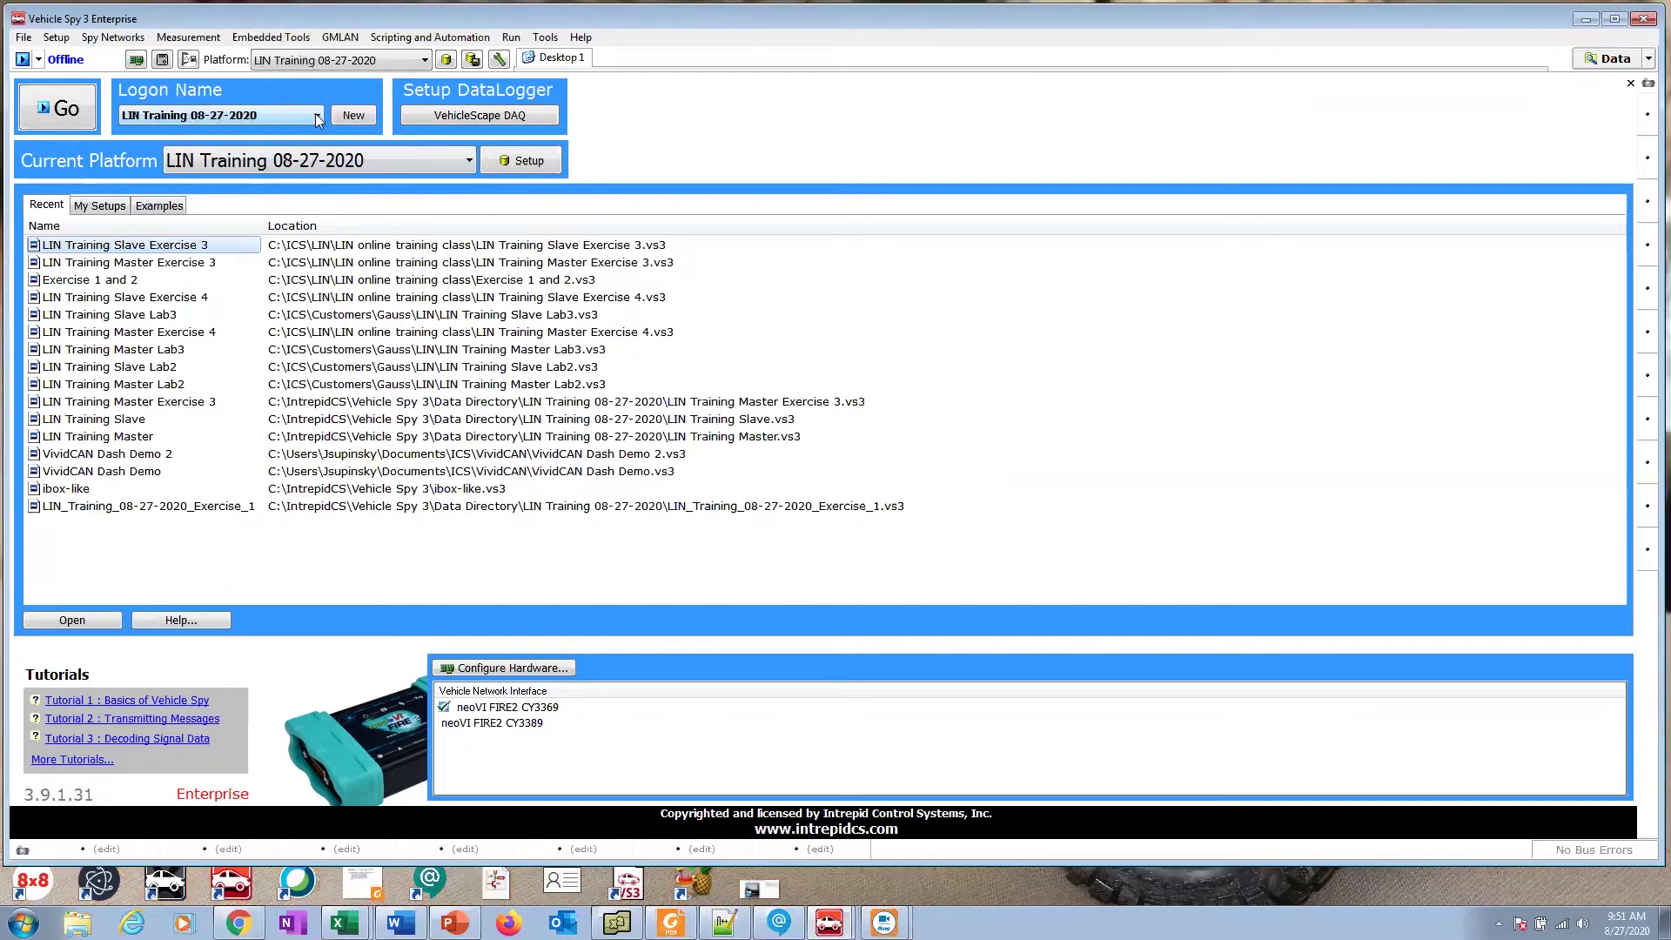
Step: Cancel creating a new logon name and open Network Databases for platform LIN Training 08-27-2020
left_click(353, 114)
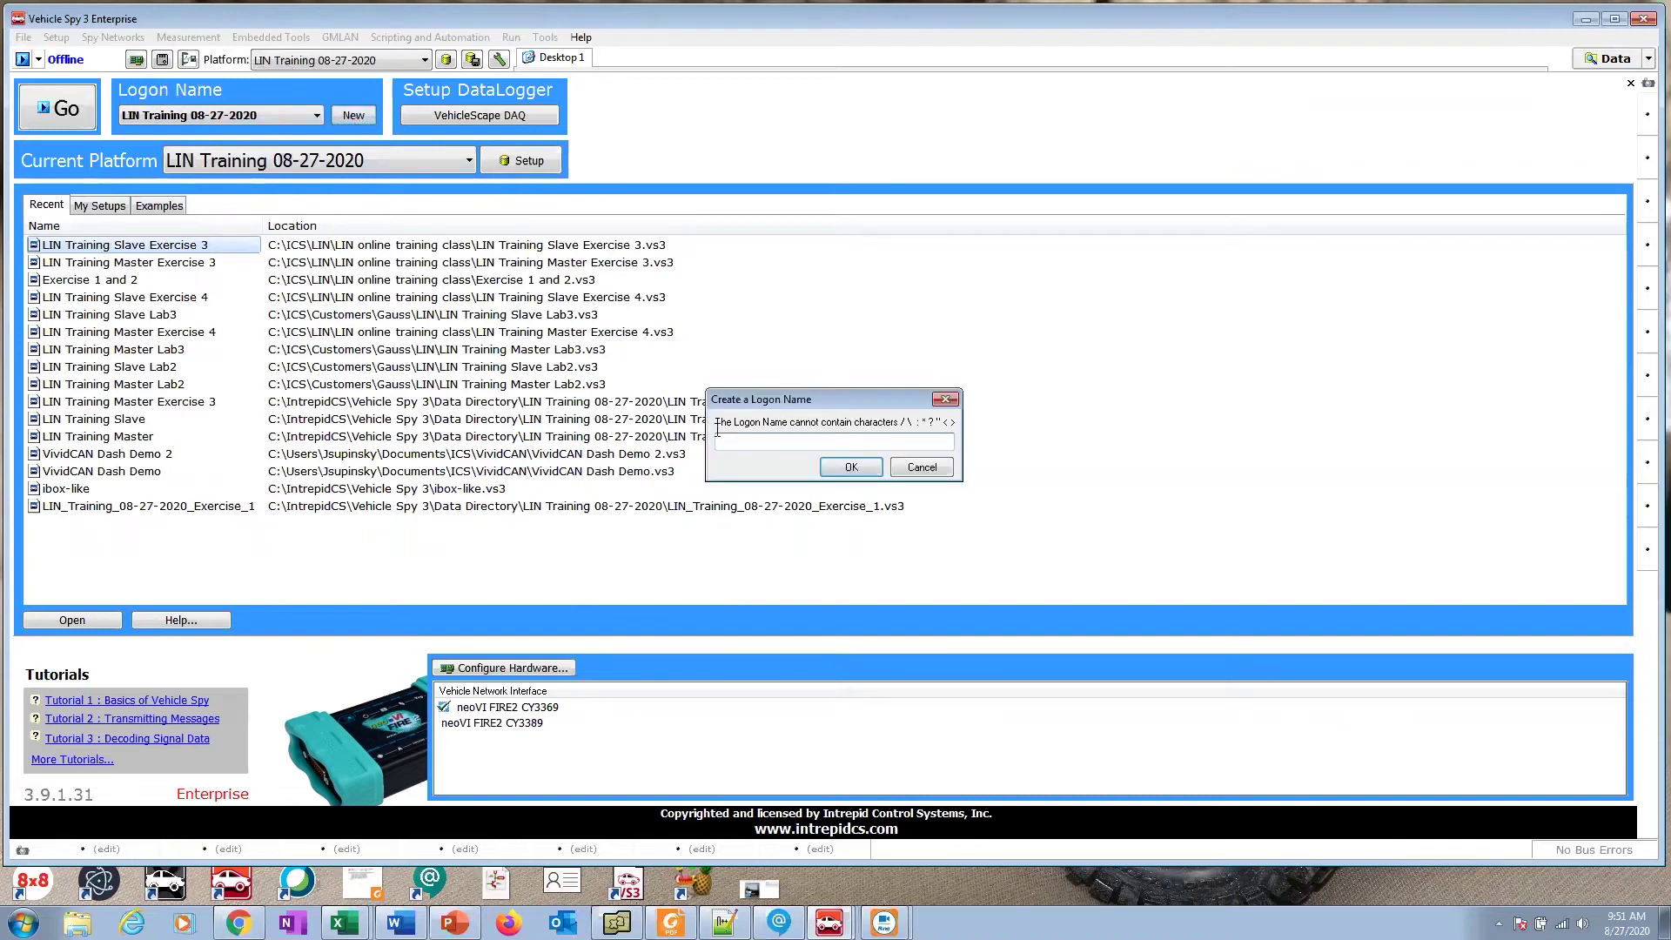
left_click(912, 472)
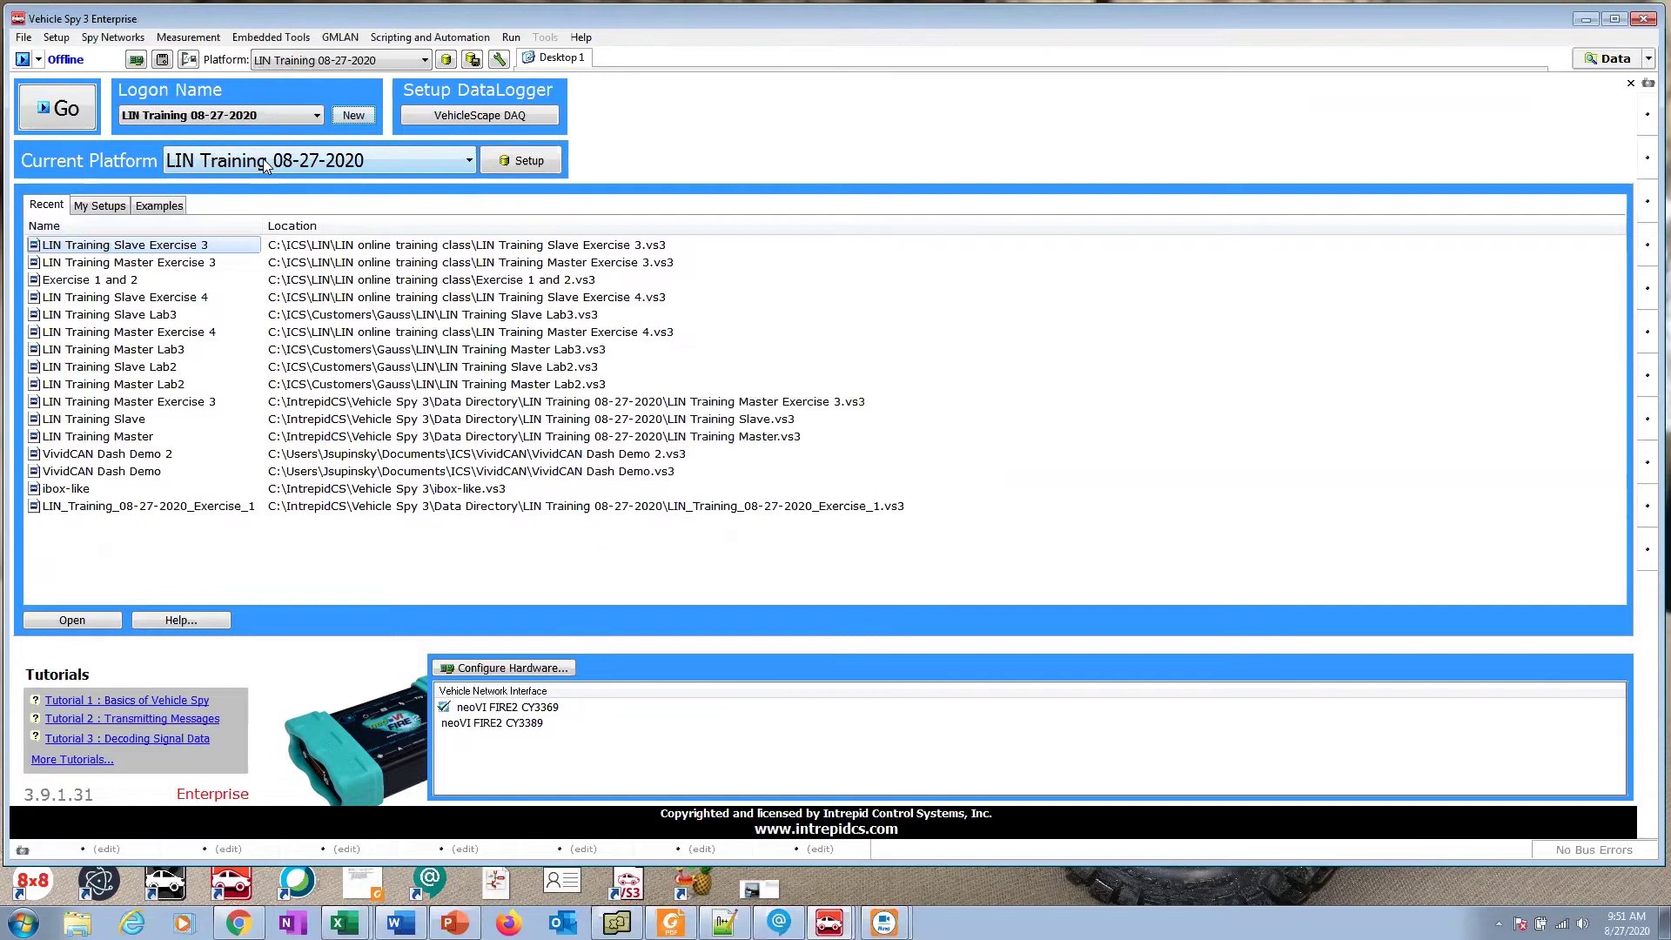
left_click(544, 163)
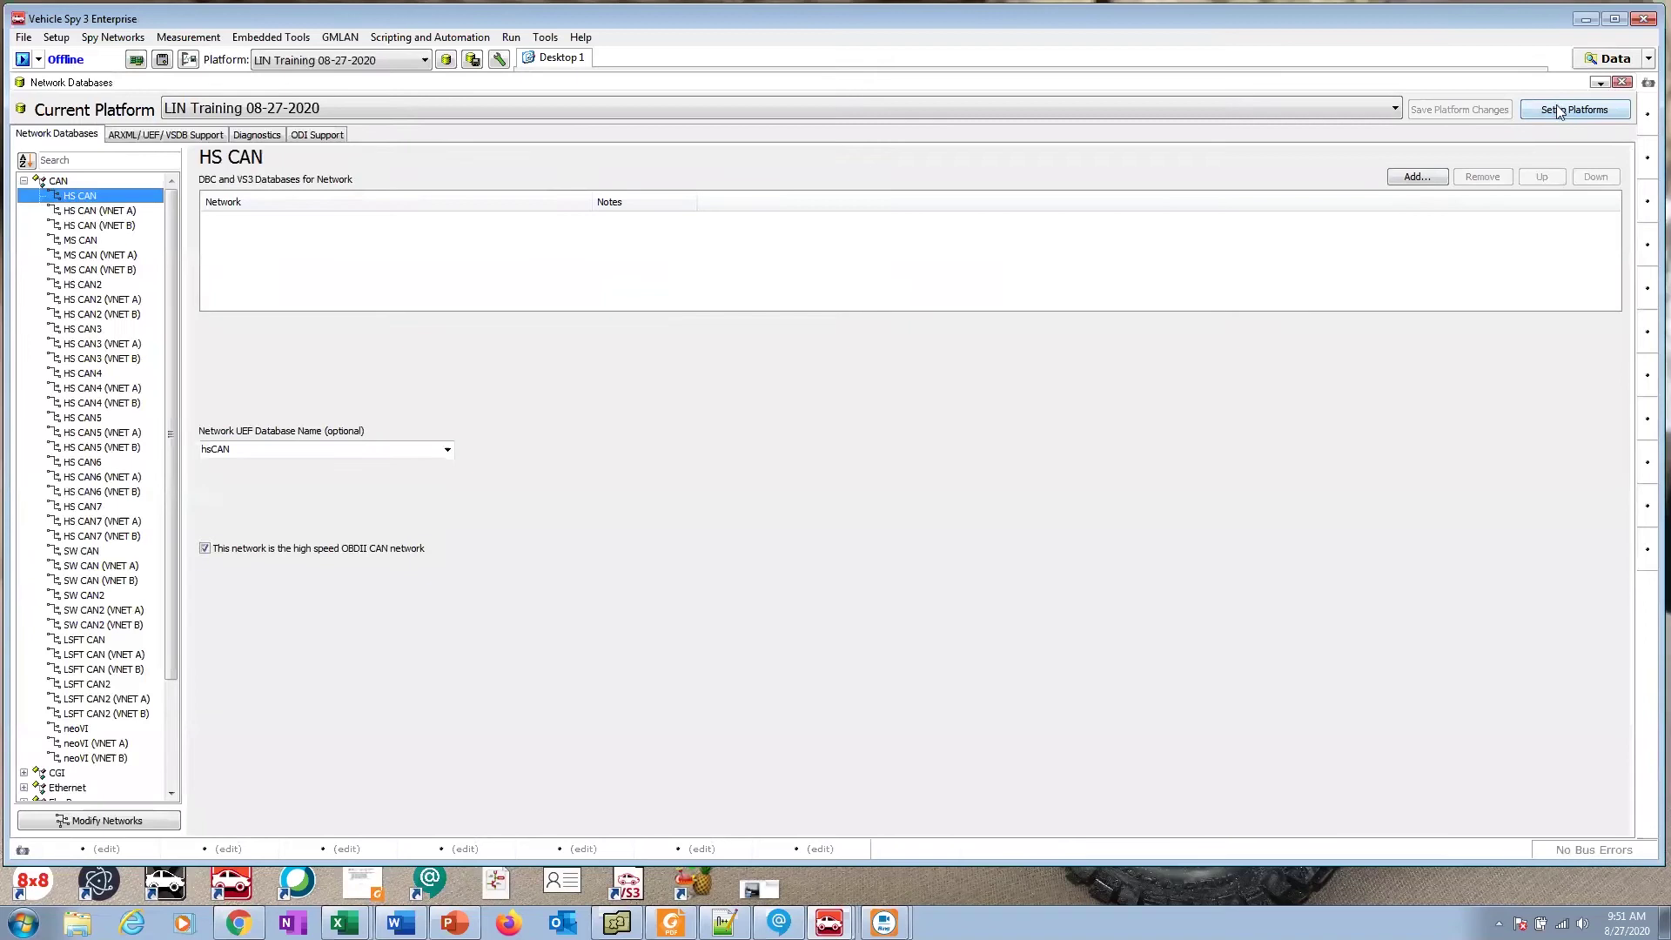
Step: Try adding a platform in Setup Platforms, then close it, leaving the platform at (None)
left_click(1559, 112)
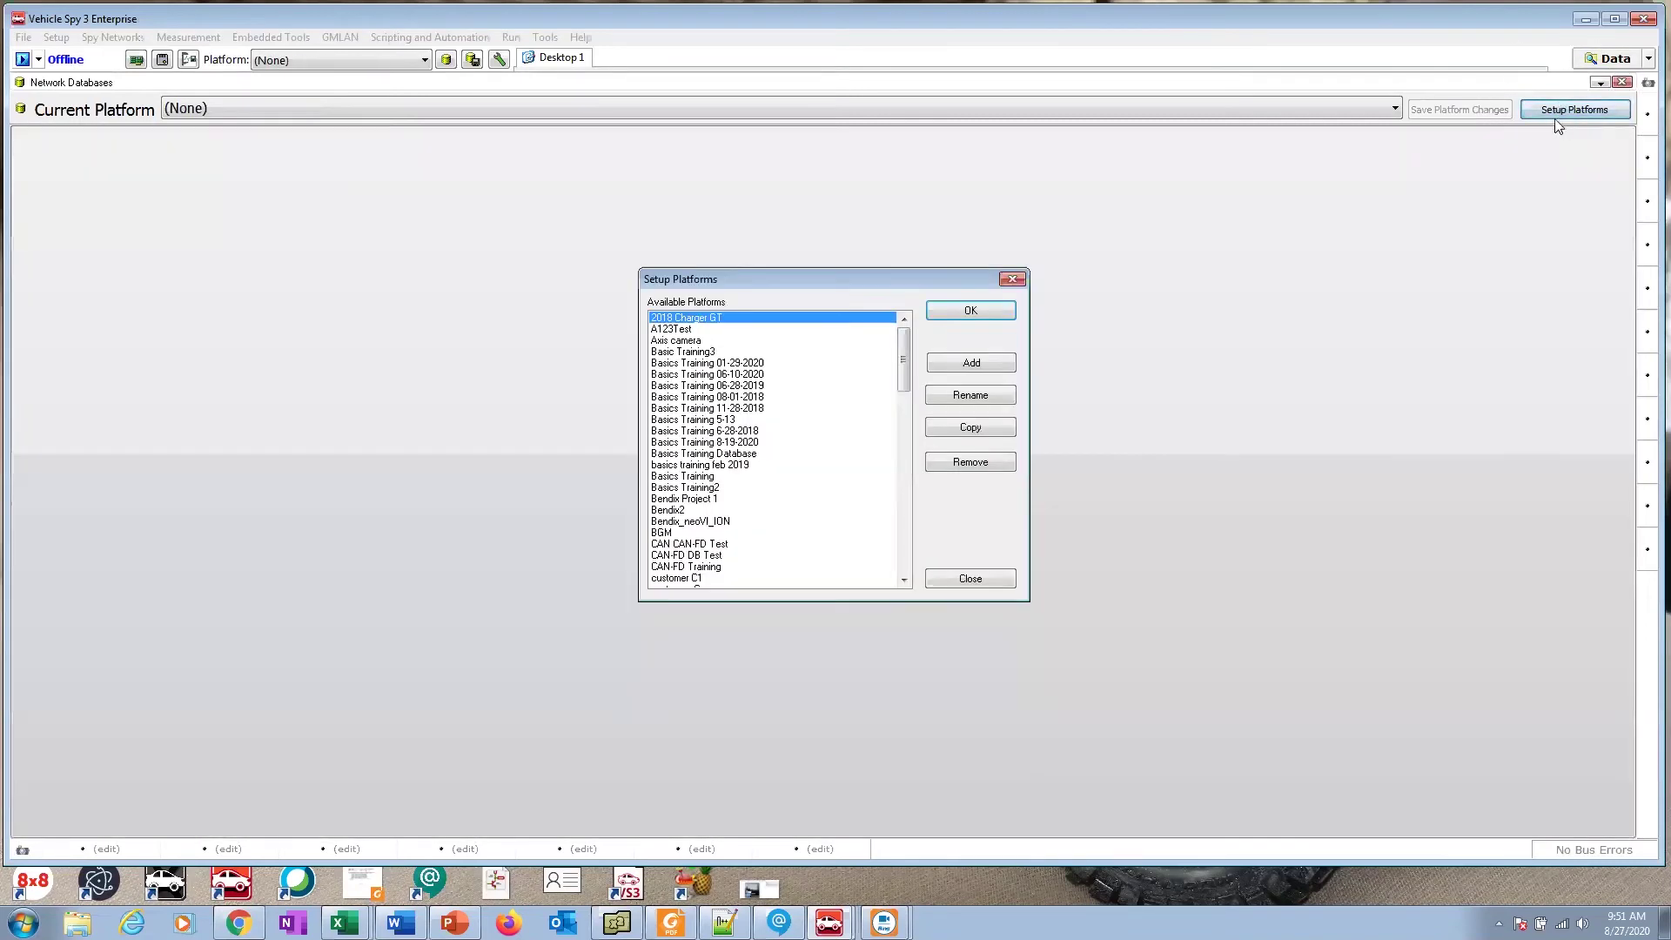
left_click(966, 367)
left_click(966, 367)
left_click(969, 579)
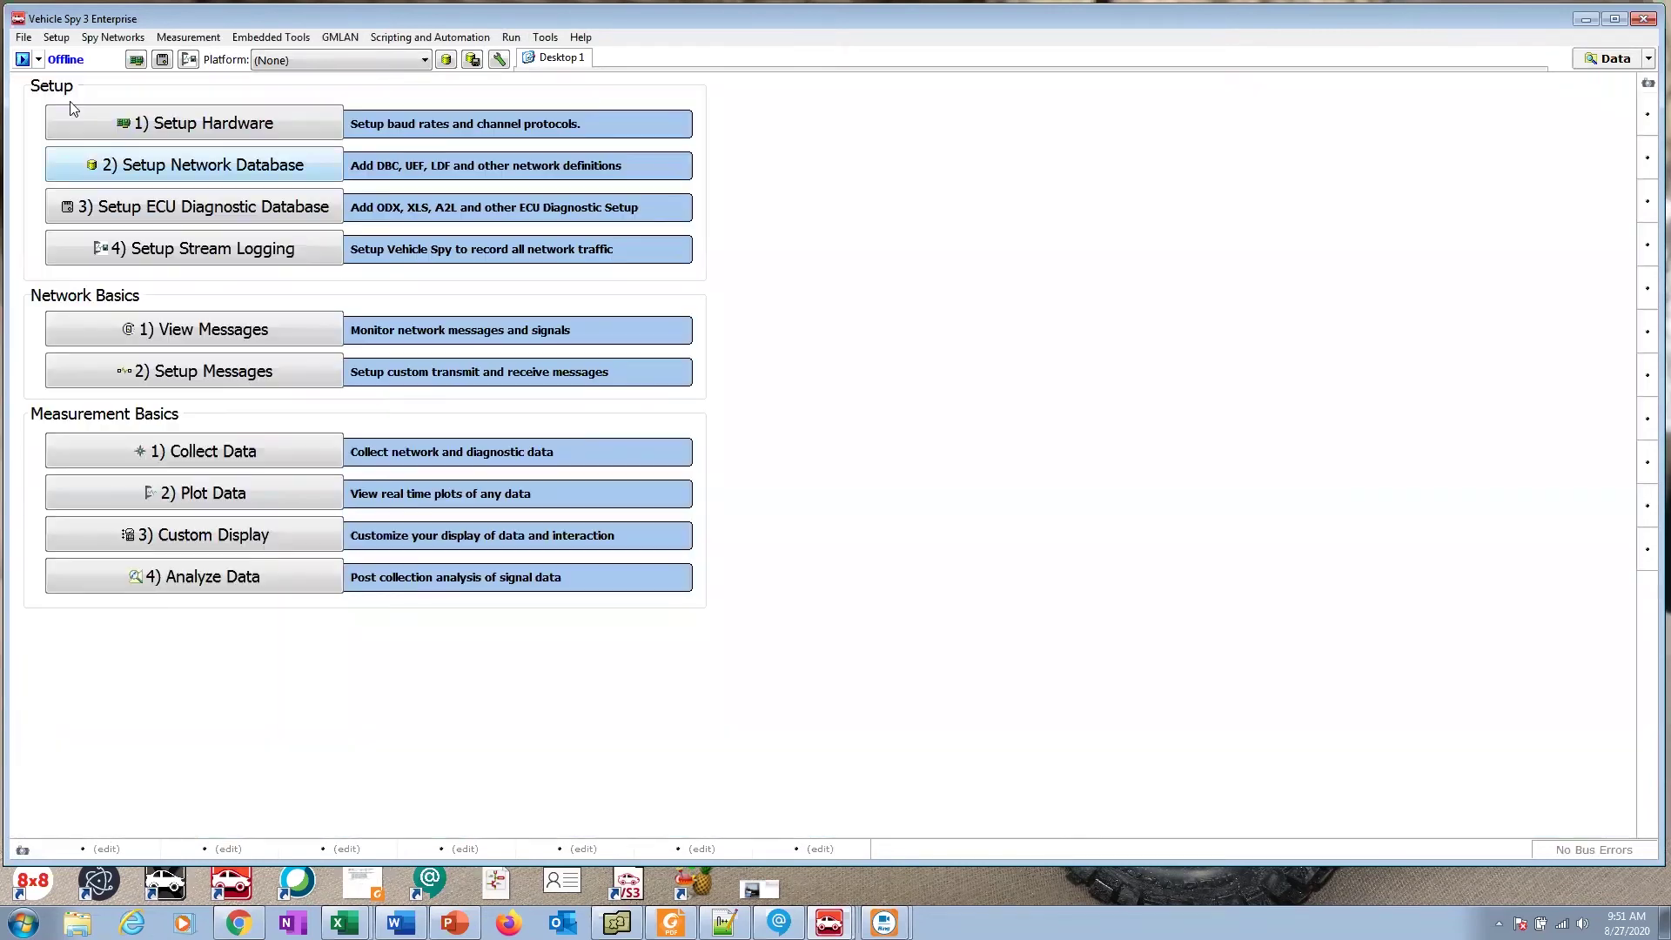
Step: Return to the logon page, open hardware configuration and connect to neoVI FIRE2 CY3369
left_click(23, 37)
left_click(40, 57)
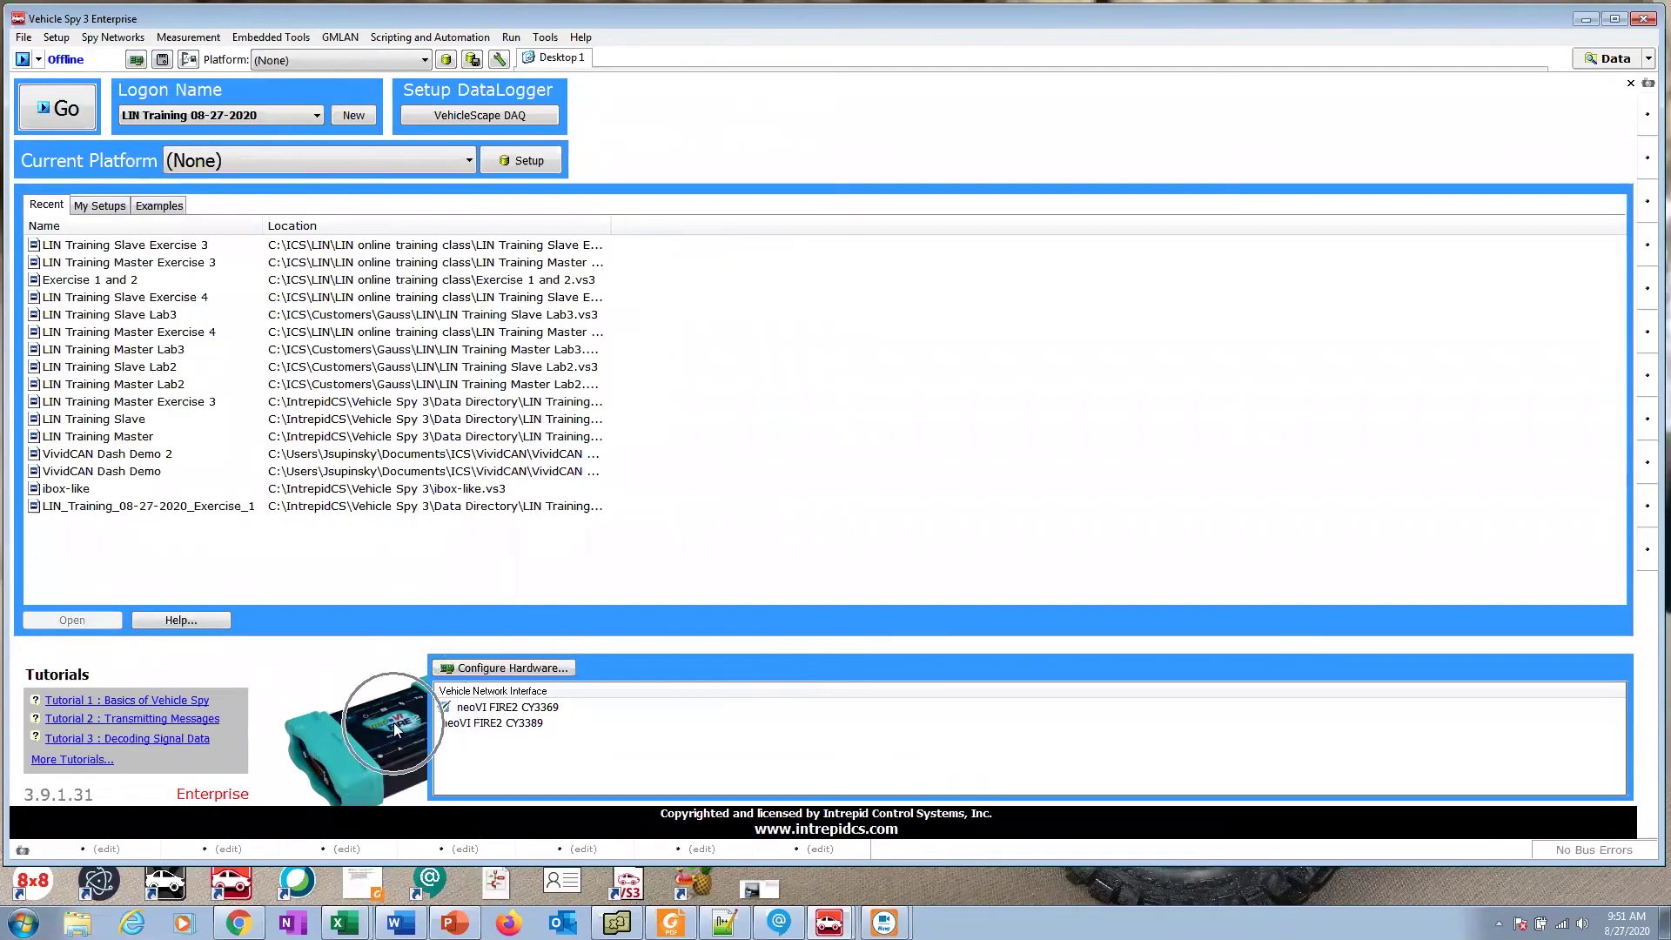
left_click(503, 701)
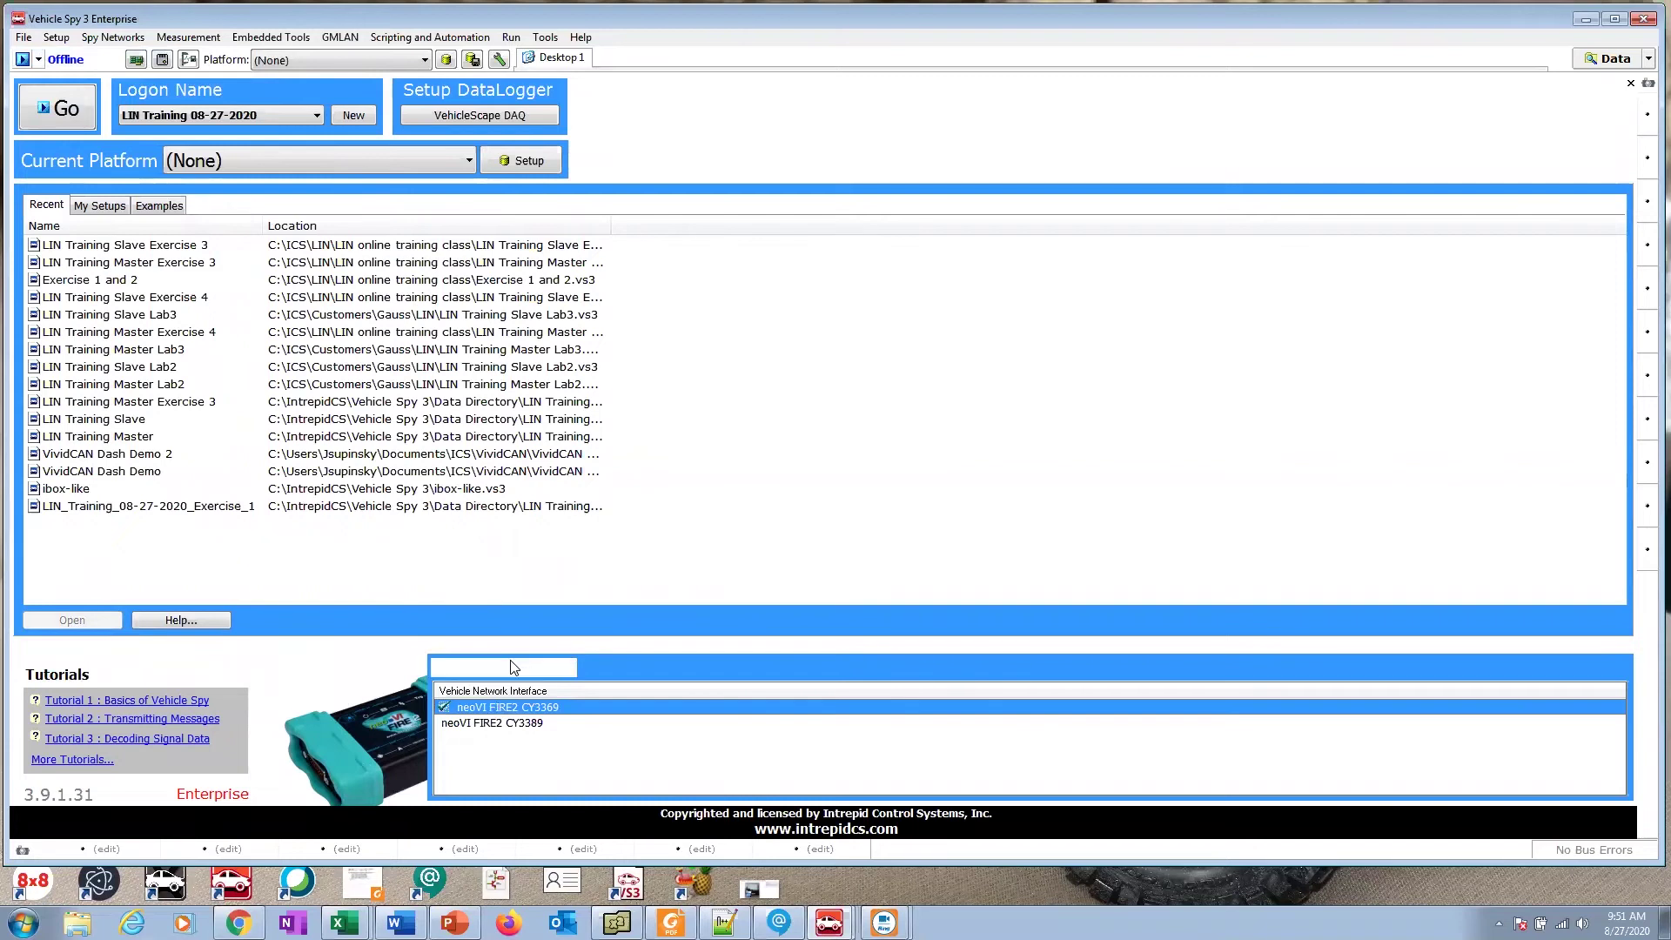
left_click(510, 668)
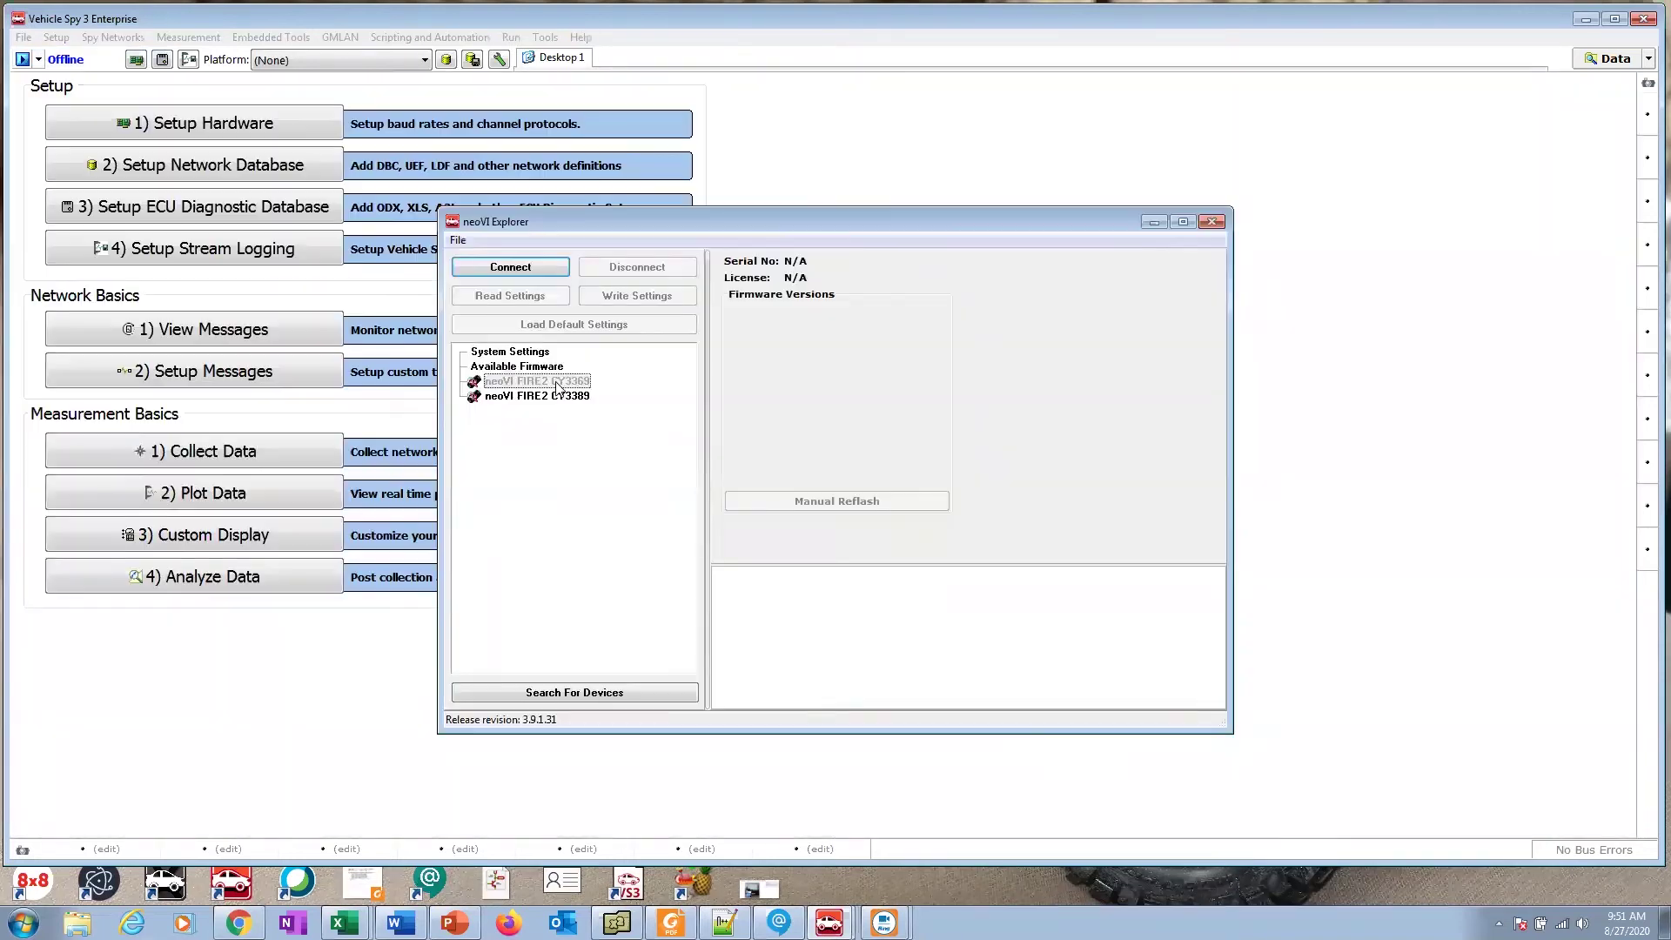
left_click(555, 383)
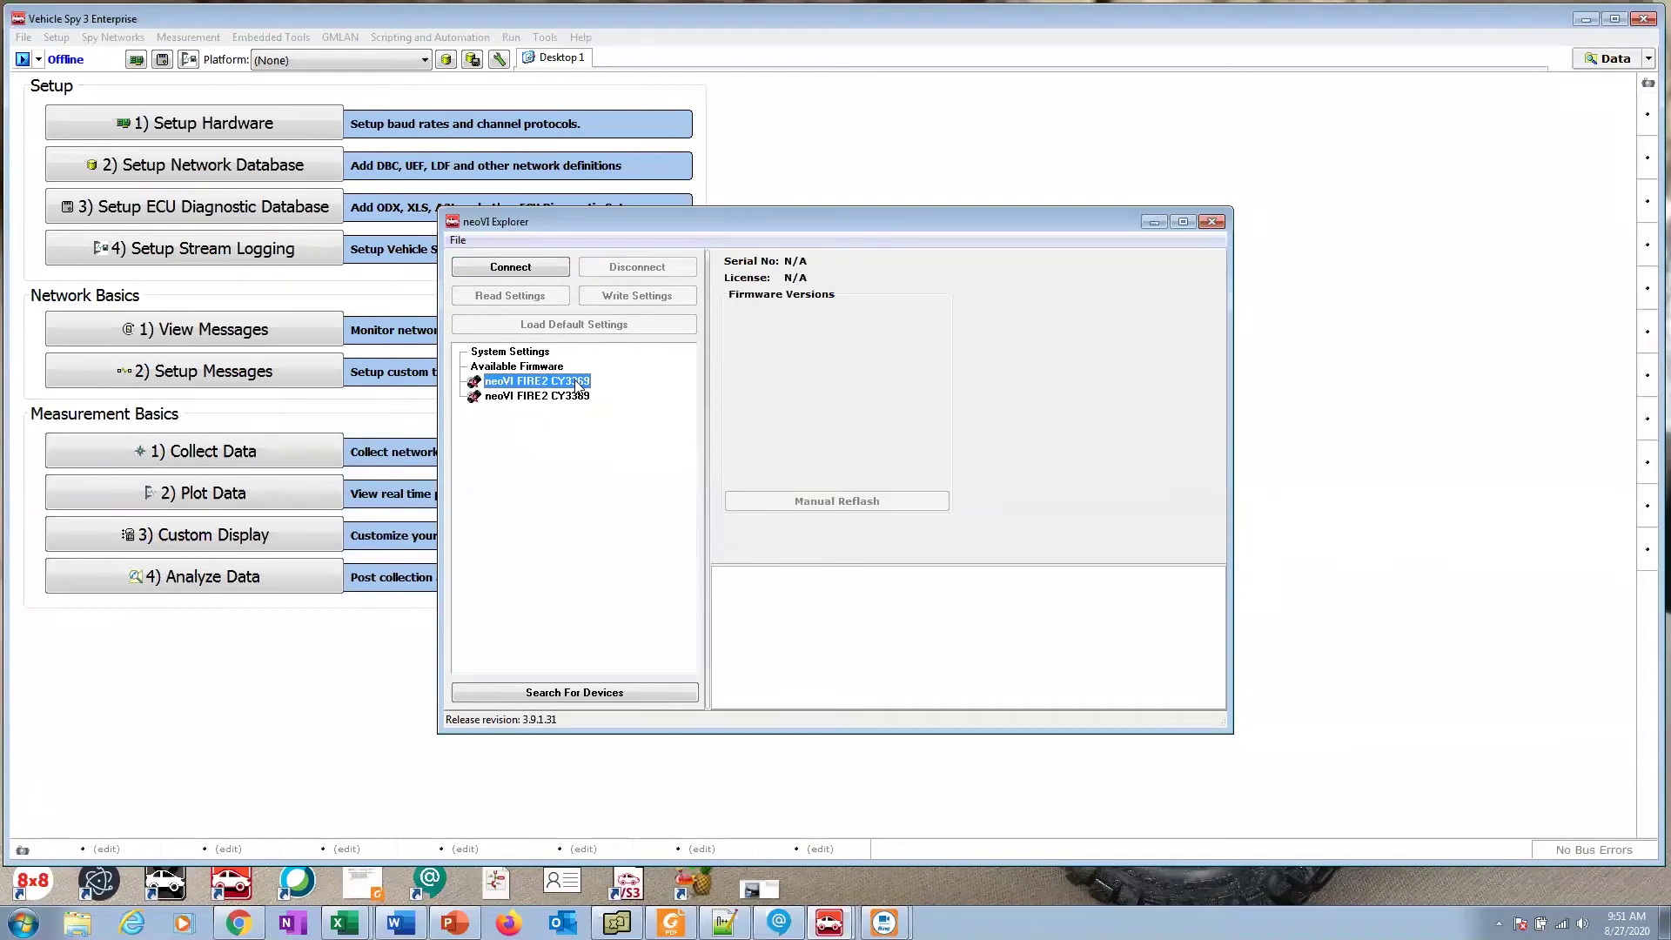
left_click(531, 265)
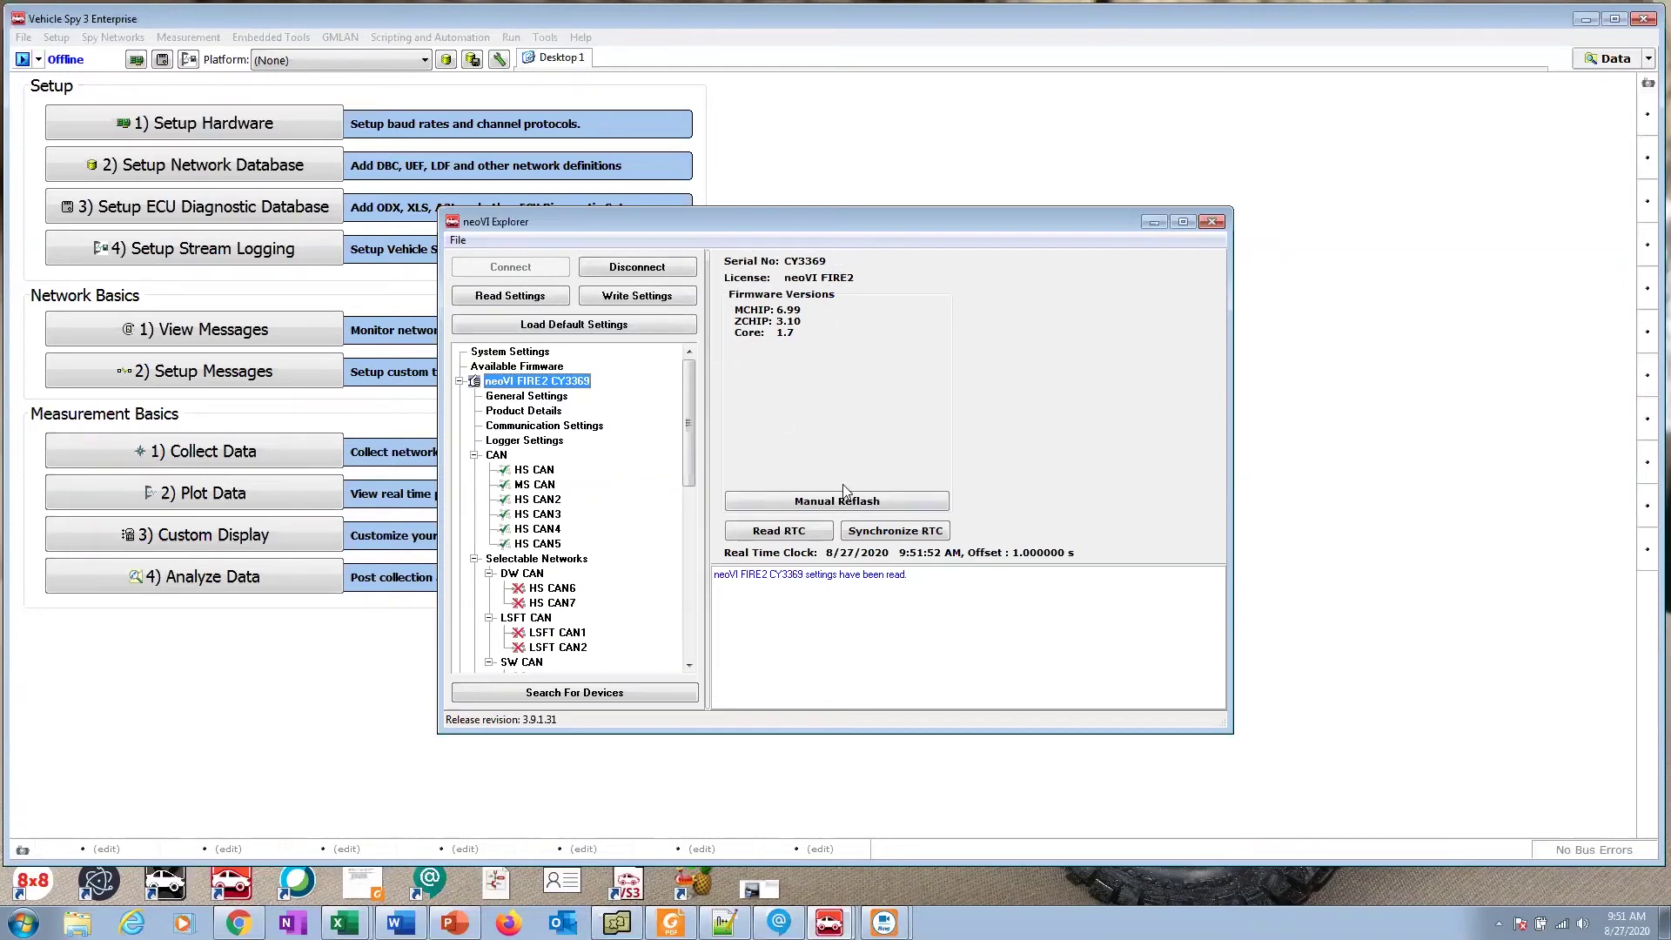
Step: Review the LIN1, LIN2 and LIN3 channel settings of the neoVI FIRE2
left_click_drag(691, 444, 687, 556)
left_click(526, 499)
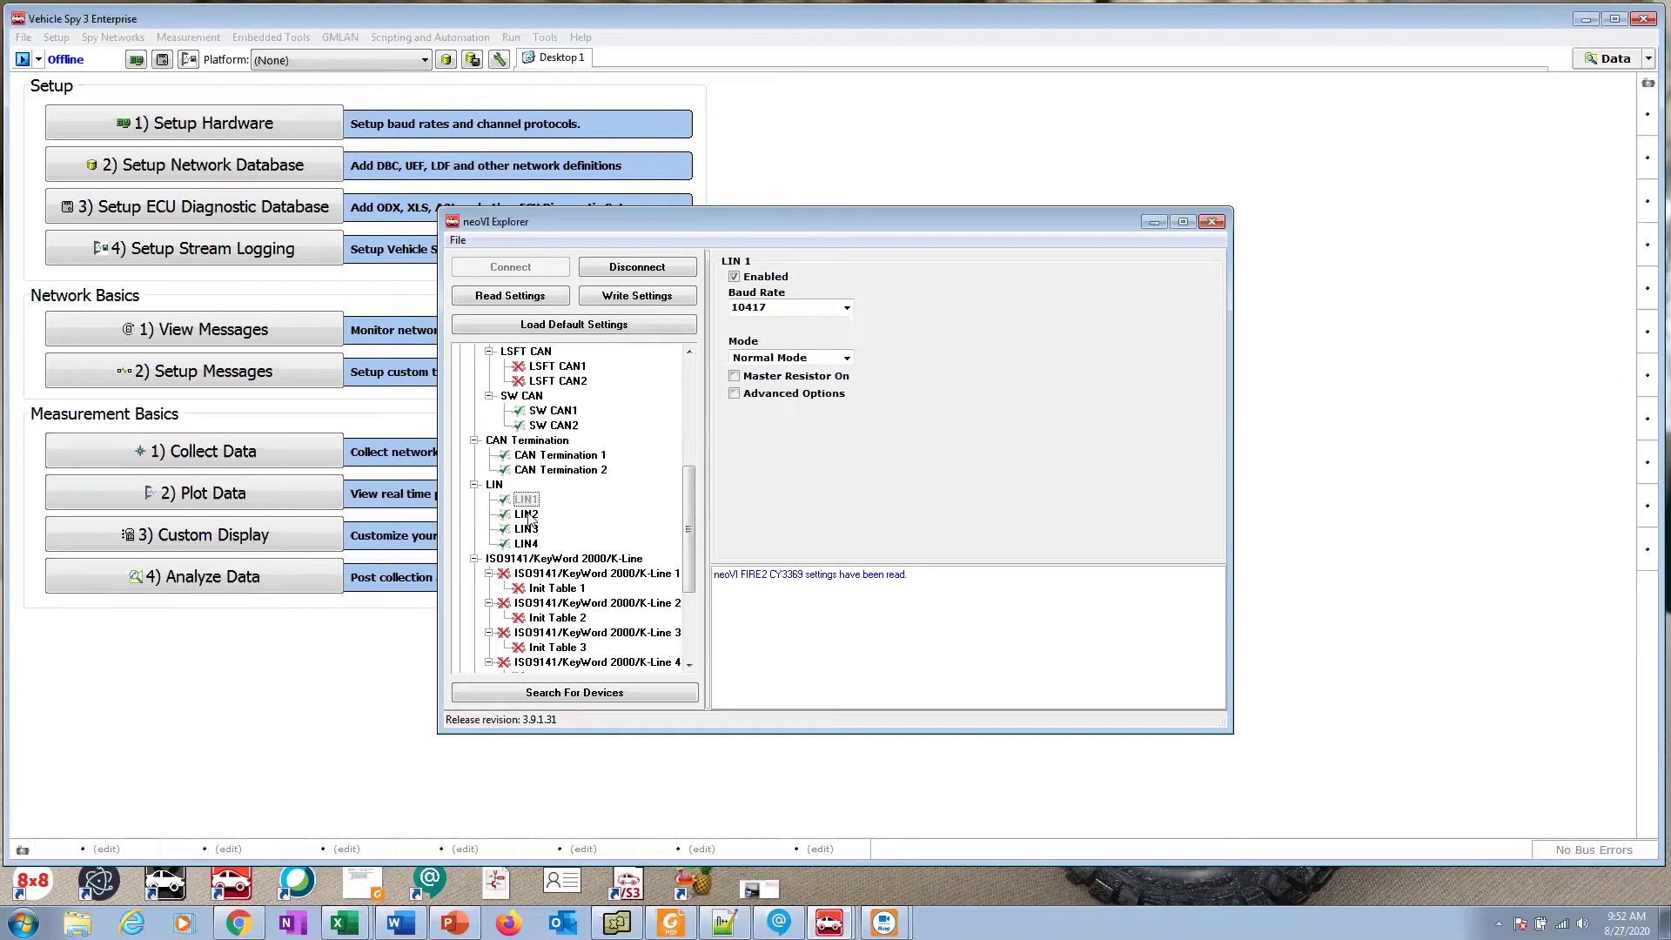
left_click(528, 515)
left_click(528, 531)
left_click(526, 502)
key("Down")
left_click(528, 529)
Step: Enable Master Resistor On for LIN4 and write the settings to the device
left_click(532, 544)
left_click(734, 376)
left_click_drag(690, 496, 689, 366)
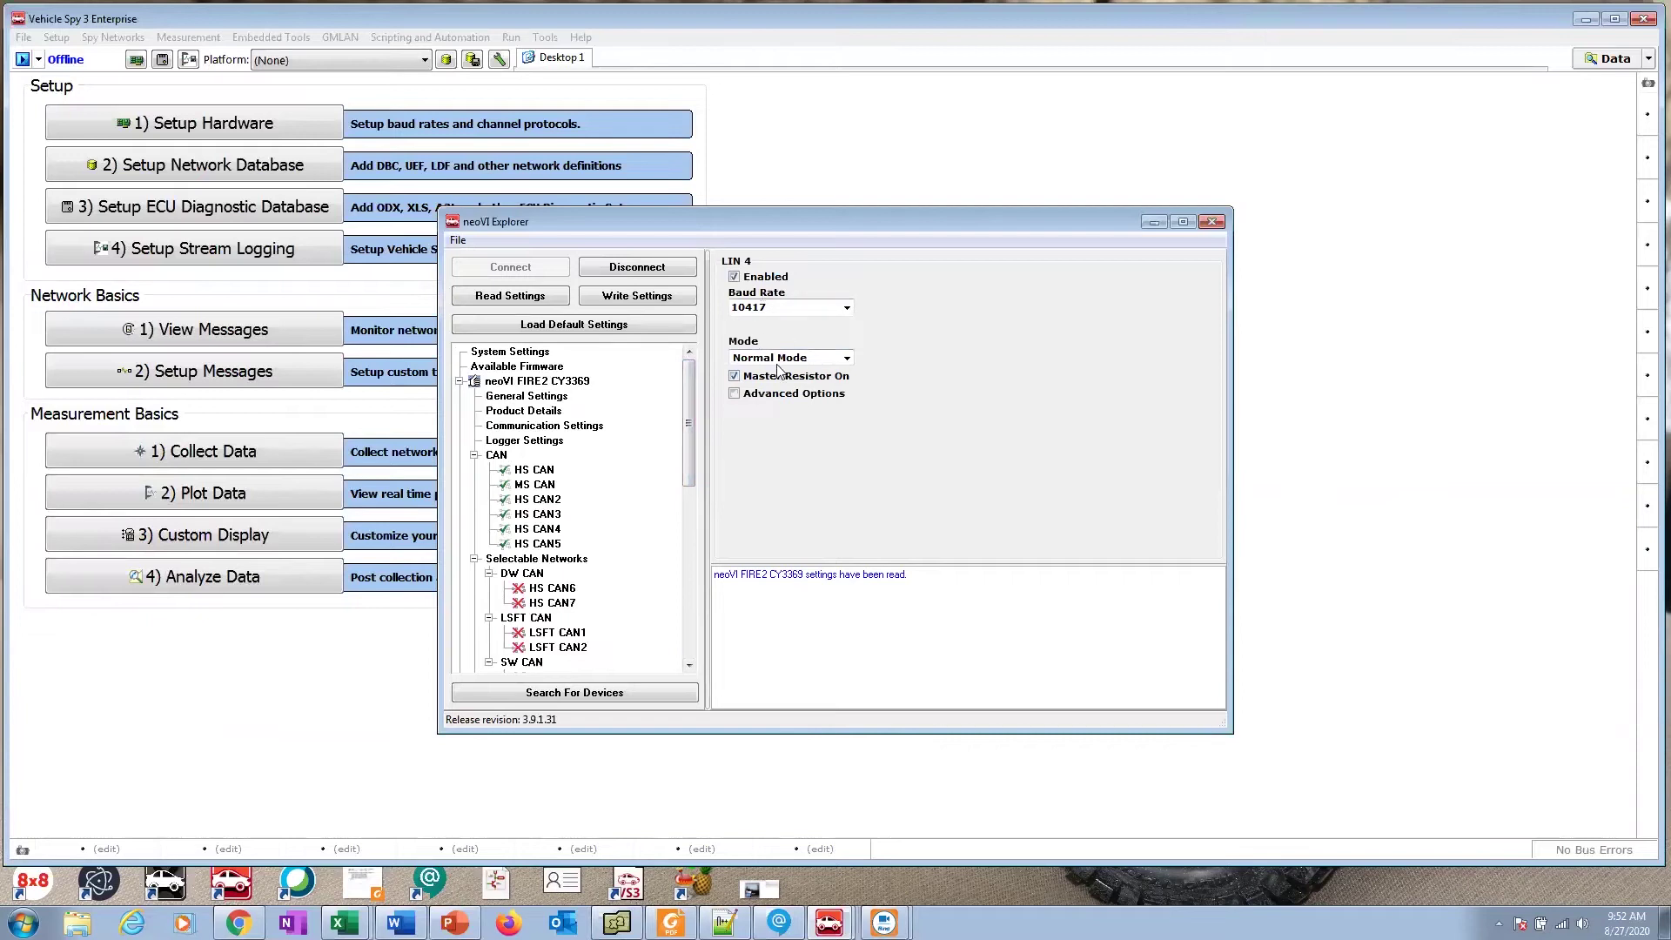
left_click(630, 300)
Step: Write the settings, disconnect CY3369, and connect to neoVI FIRE2 CY3389
left_click(644, 297)
left_click(644, 266)
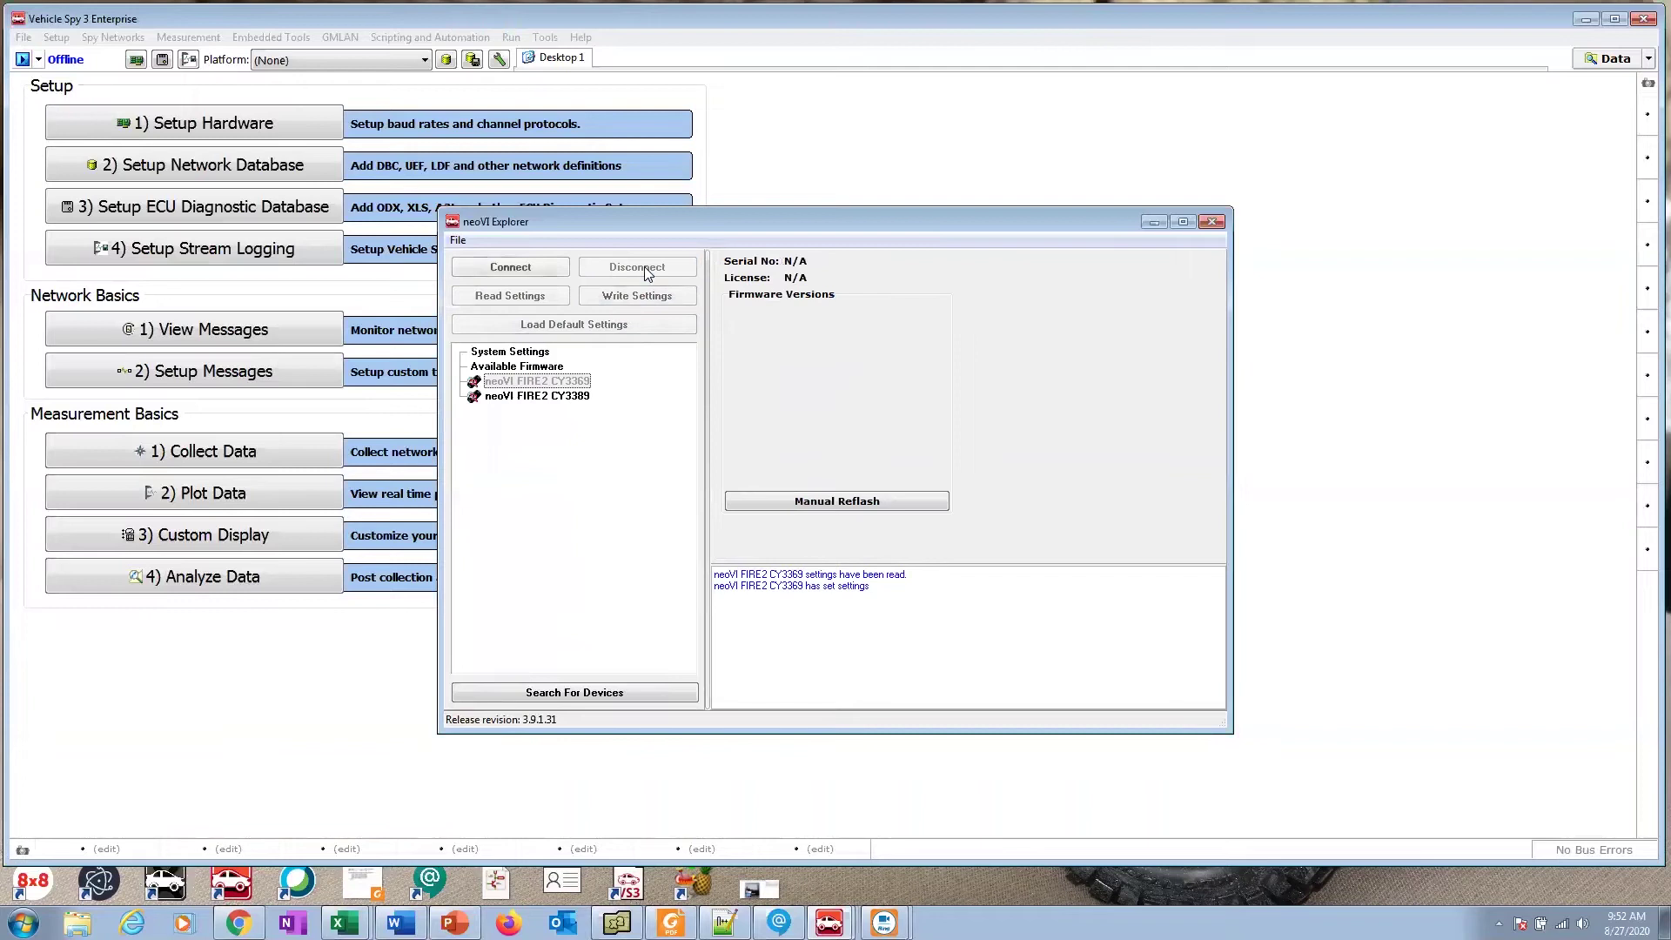
left_click(558, 401)
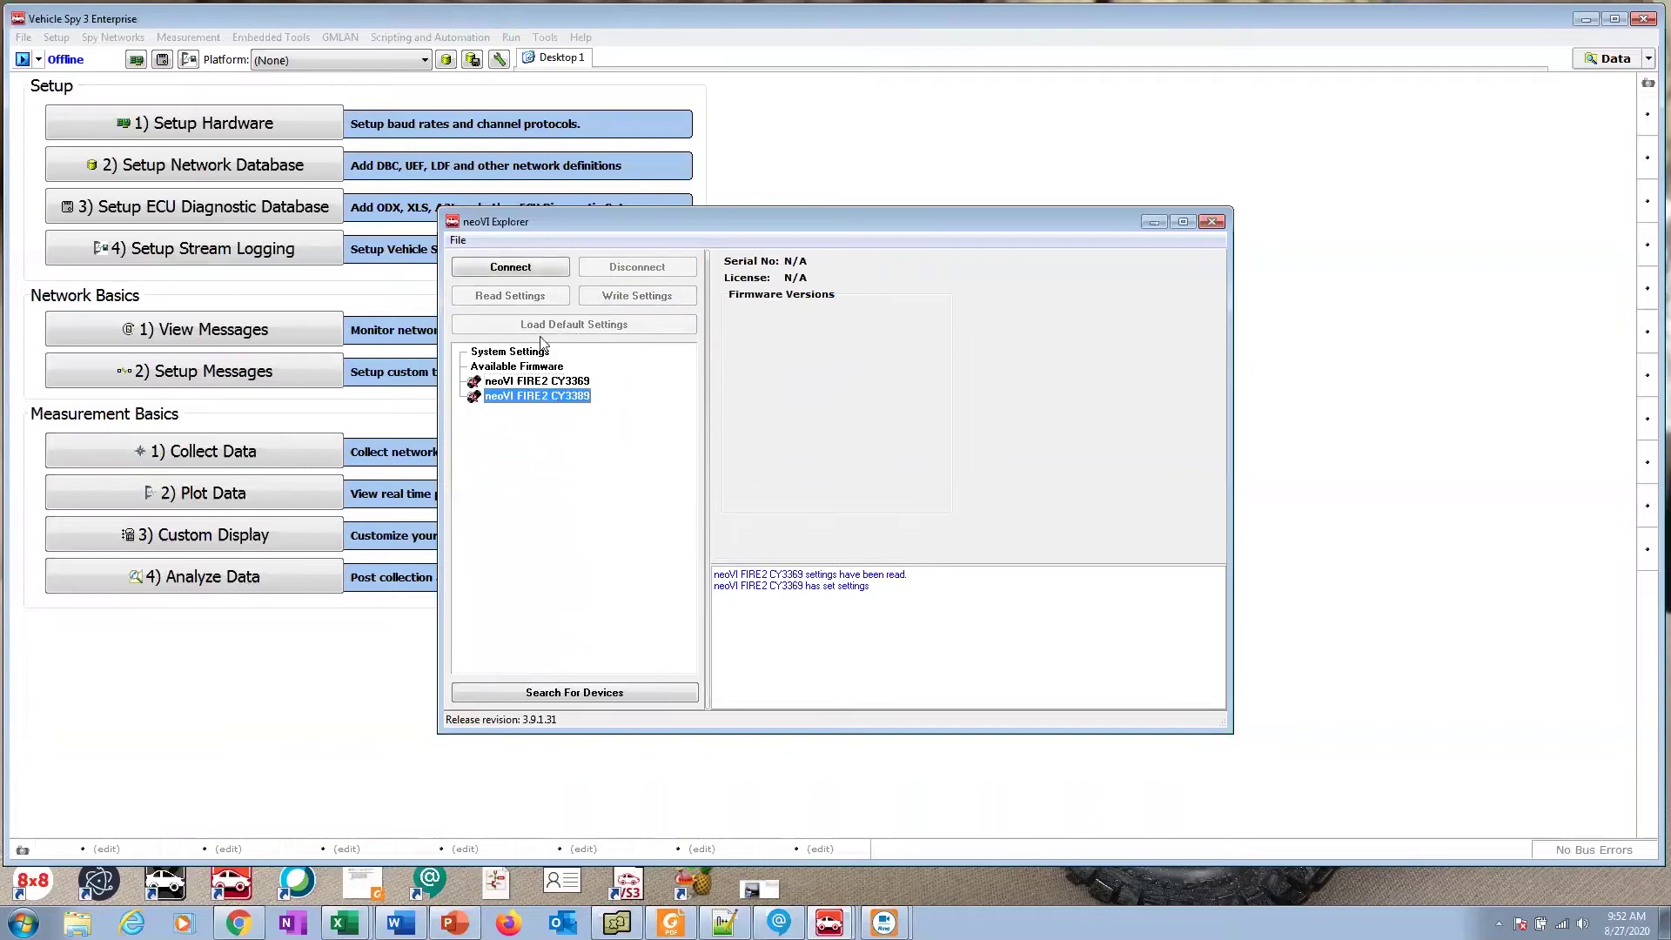
left_click(534, 272)
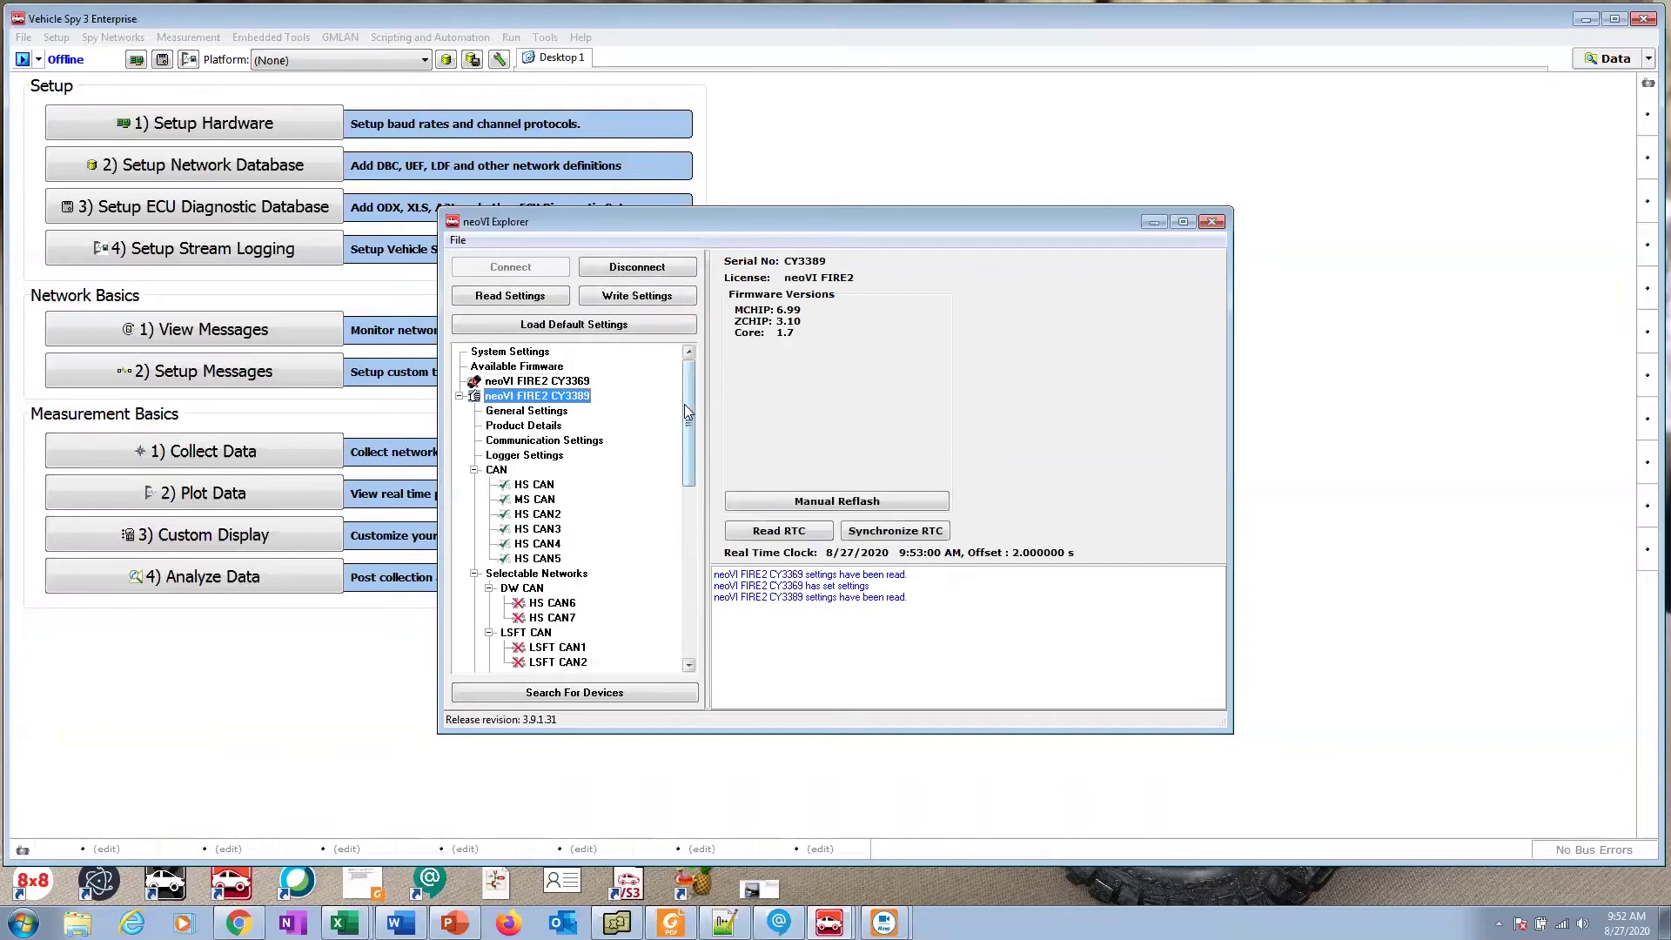
Step: Check CY3389's LIN1 baud rate and master resistor, browse LIN2–LIN4, then disconnect
left_click_drag(686, 404, 693, 501)
left_click(527, 471)
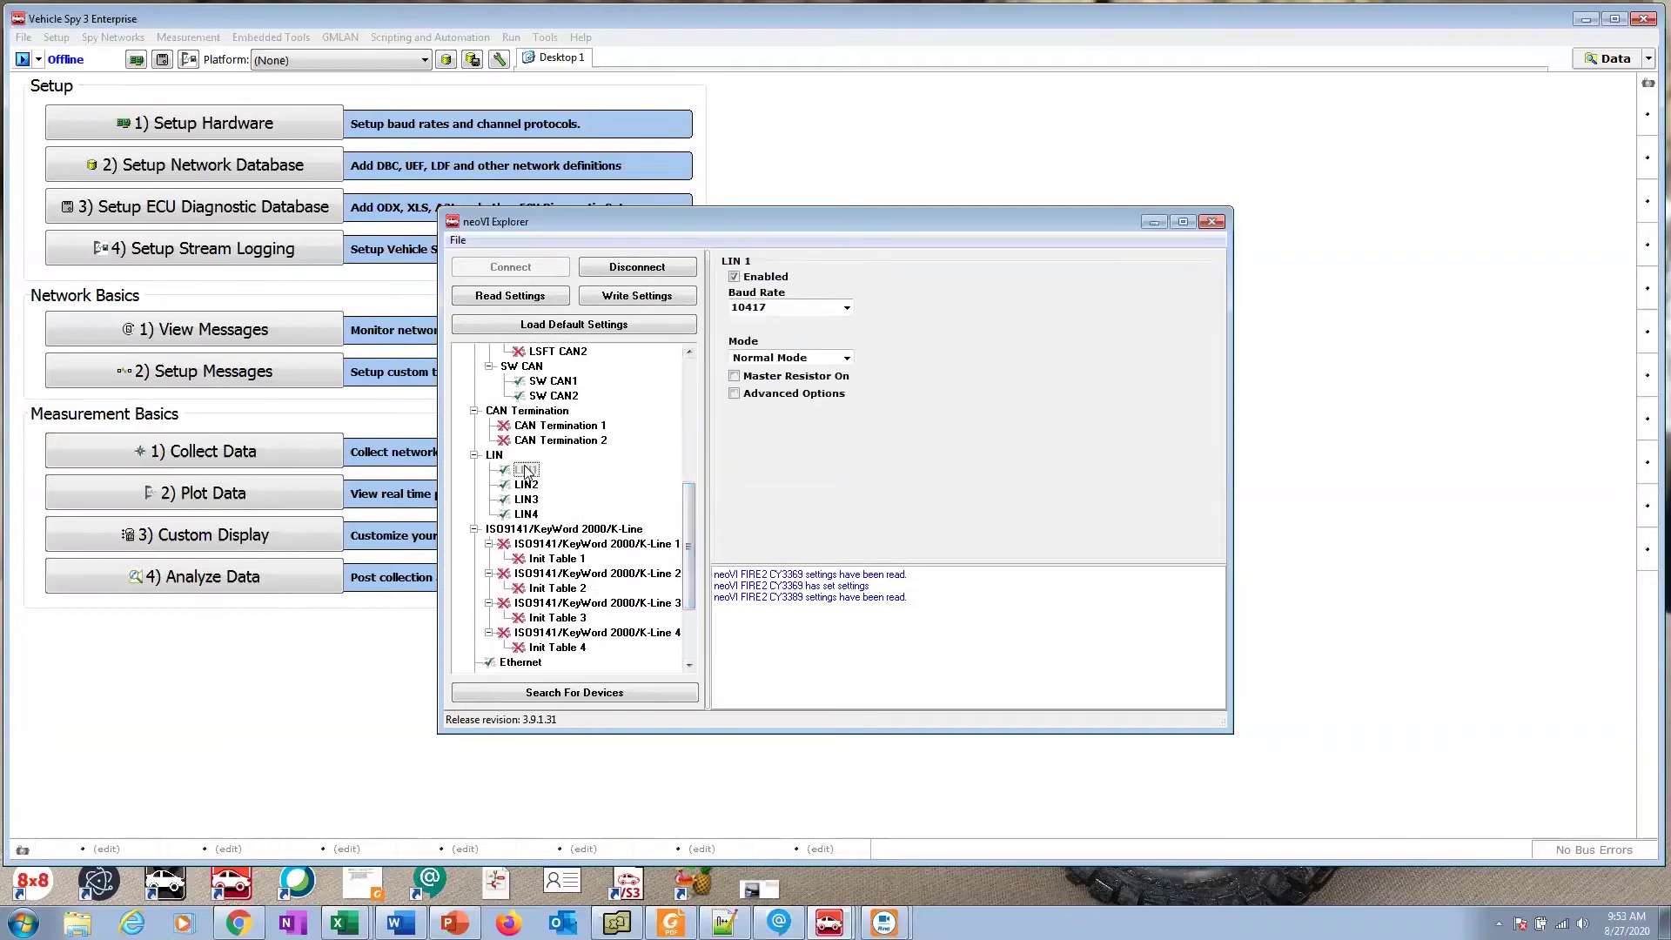
left_click(764, 309)
left_click(754, 377)
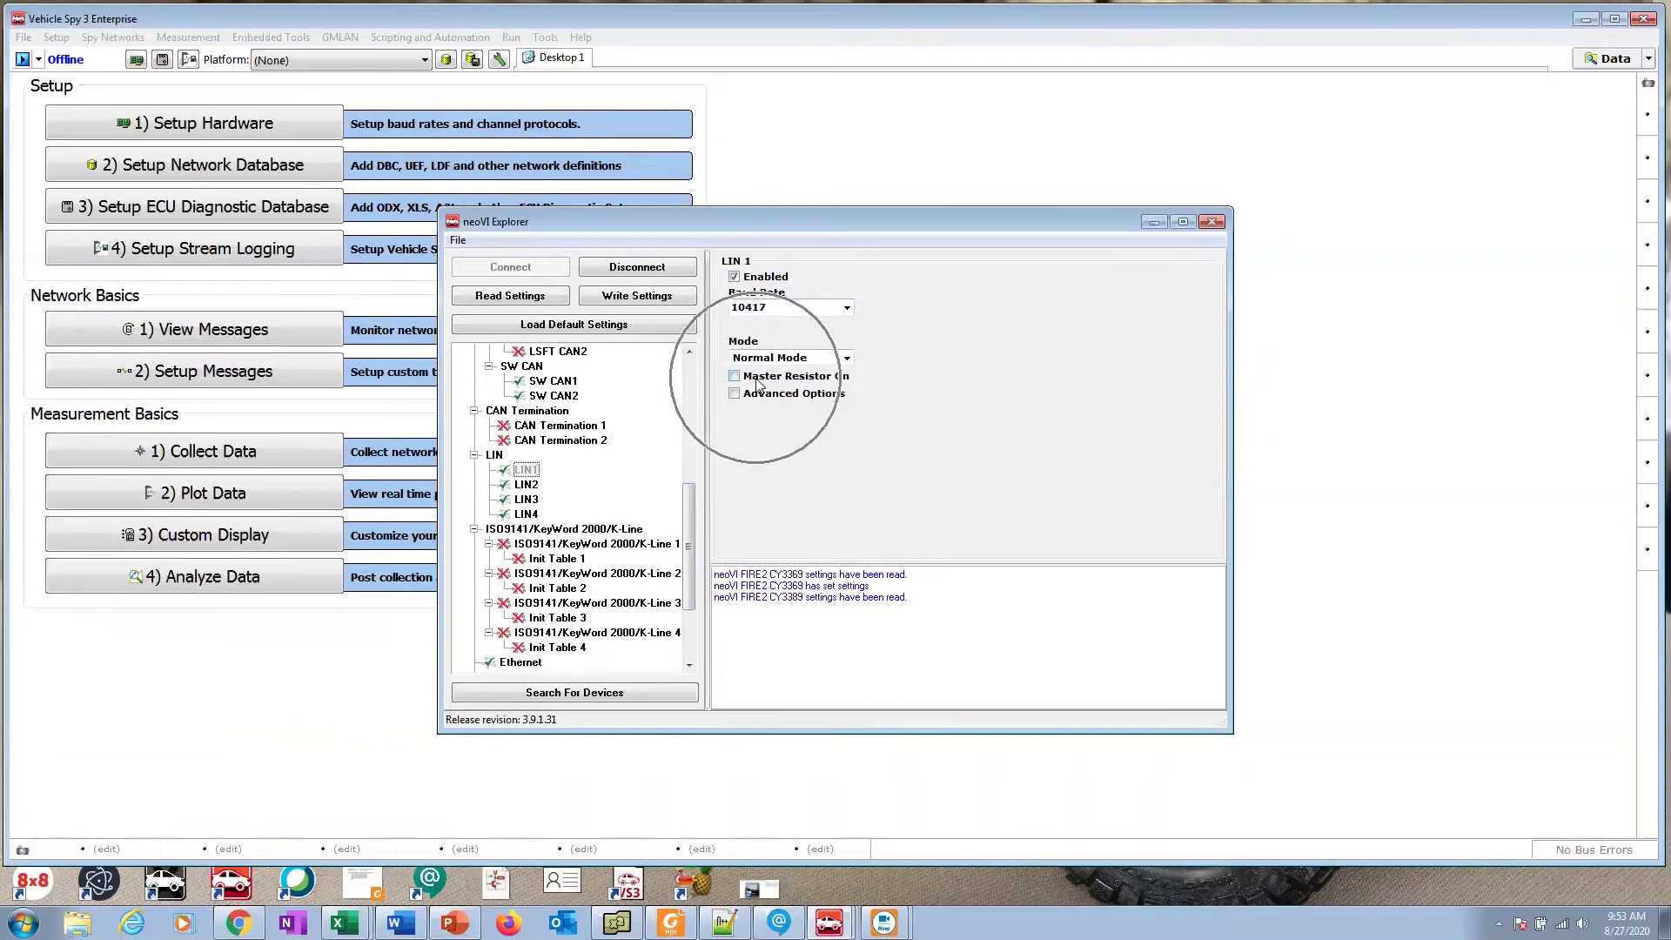
left_click(529, 484)
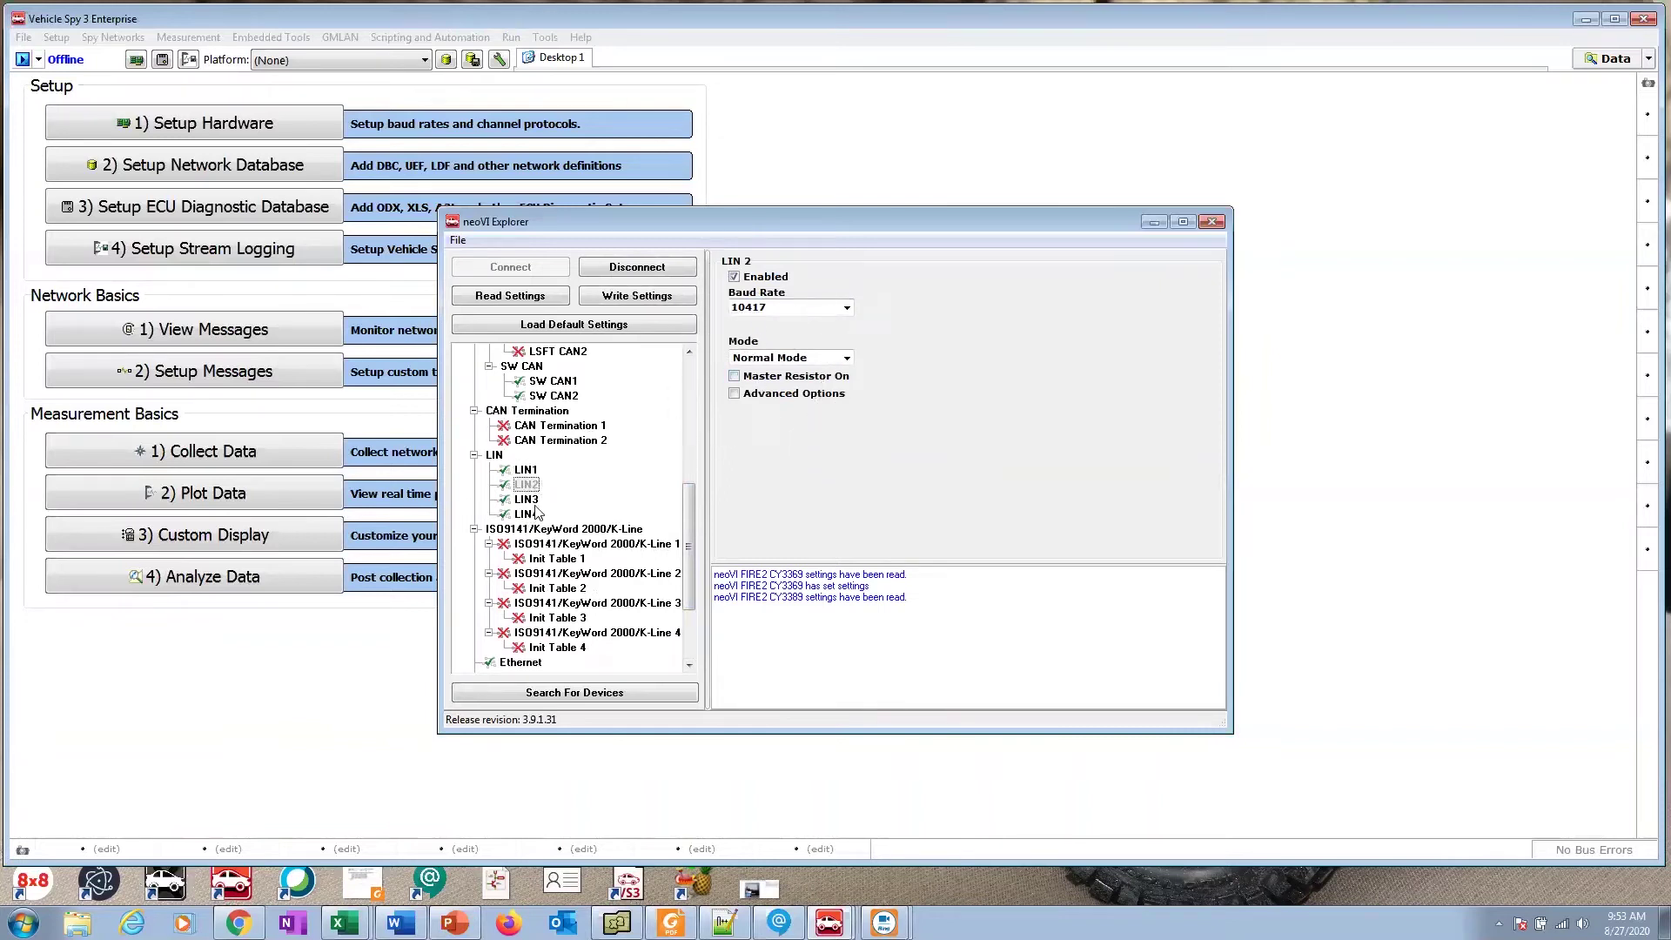
left_click(529, 501)
left_click(527, 515)
left_click(661, 275)
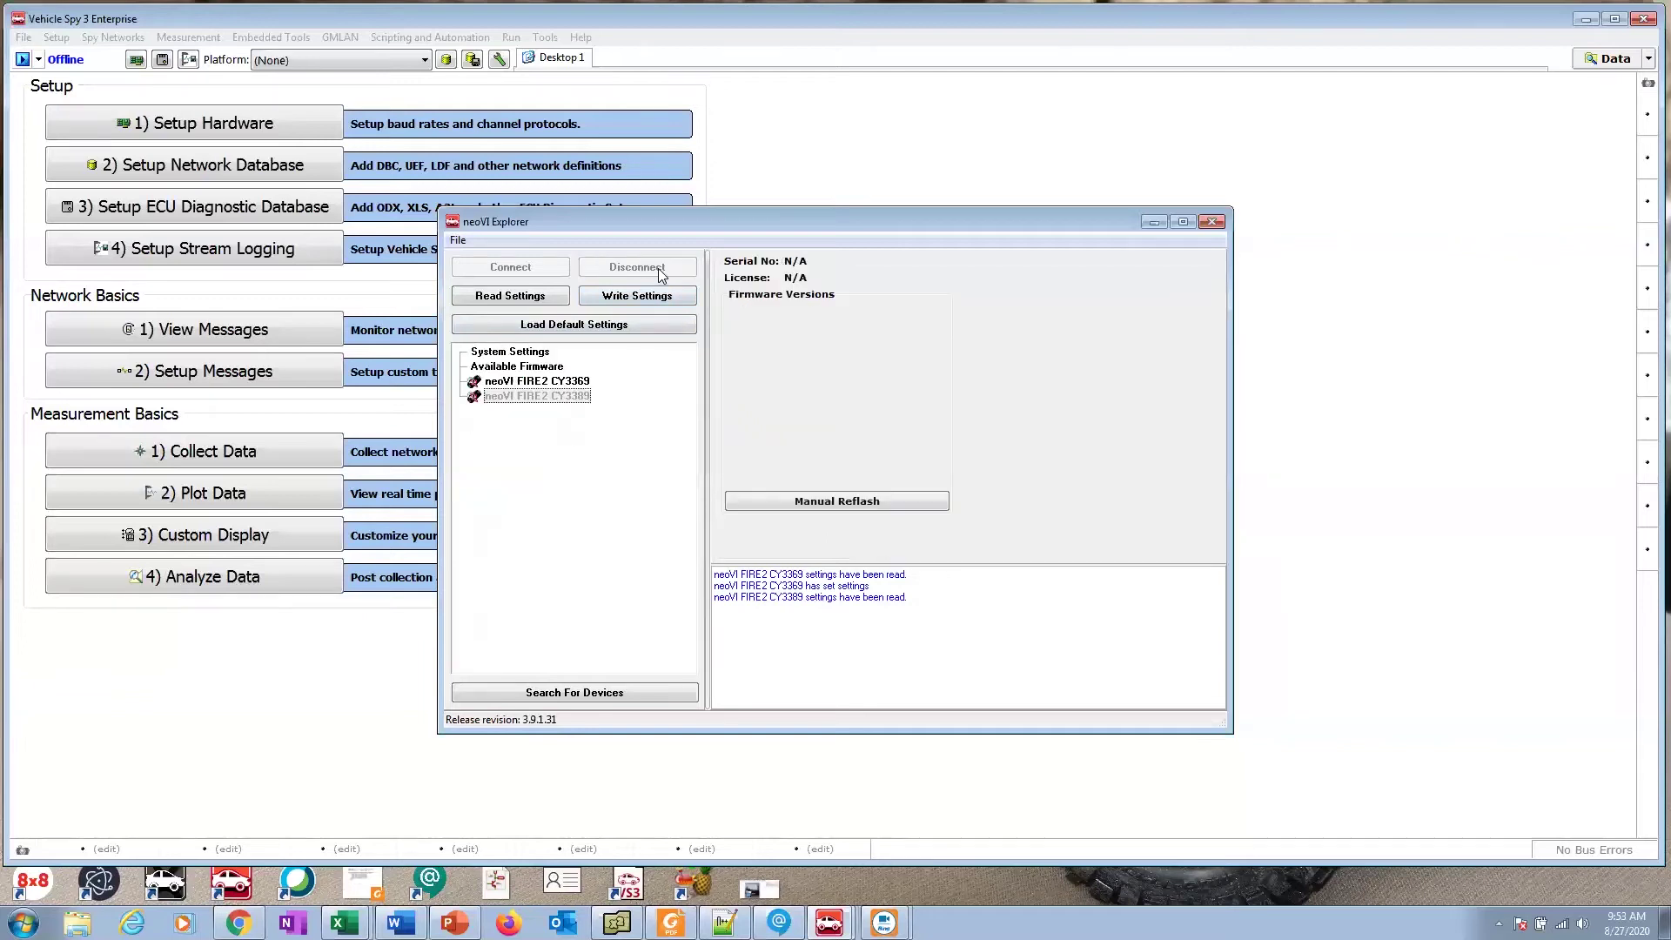
Step: Close neoVI Explorer and return to the logon start page
left_click(1216, 221)
left_click(38, 59)
left_click(155, 131)
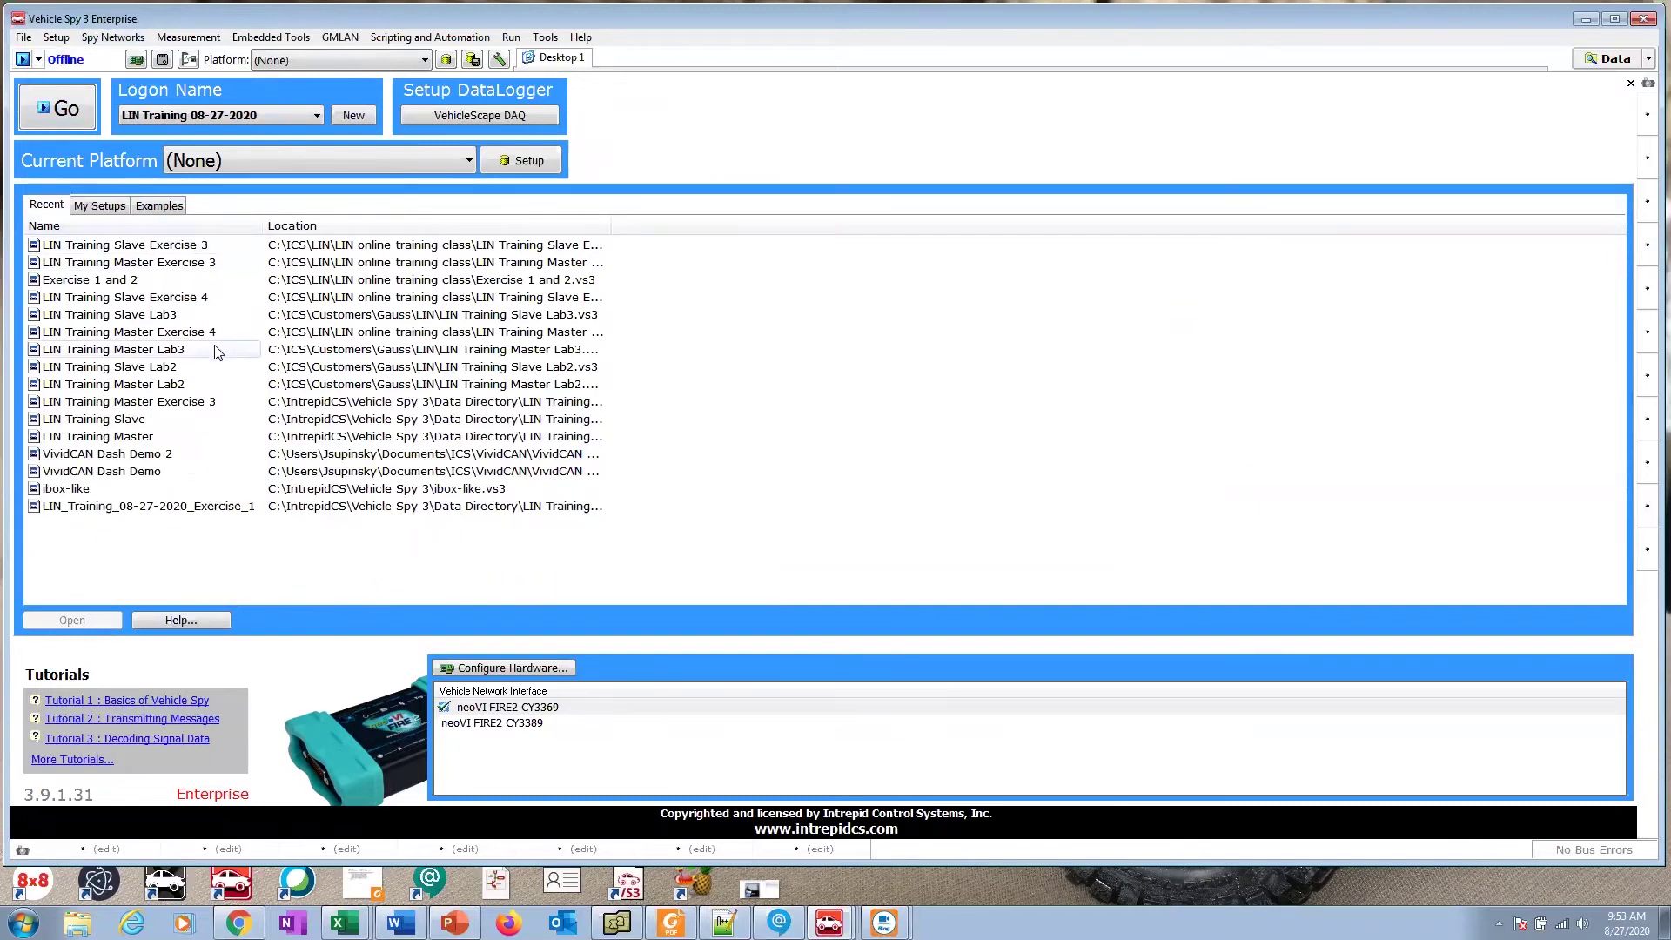
Step: Open the Messages, Messages Editor and Tx Panel views from Spy Networks
left_click(166, 38)
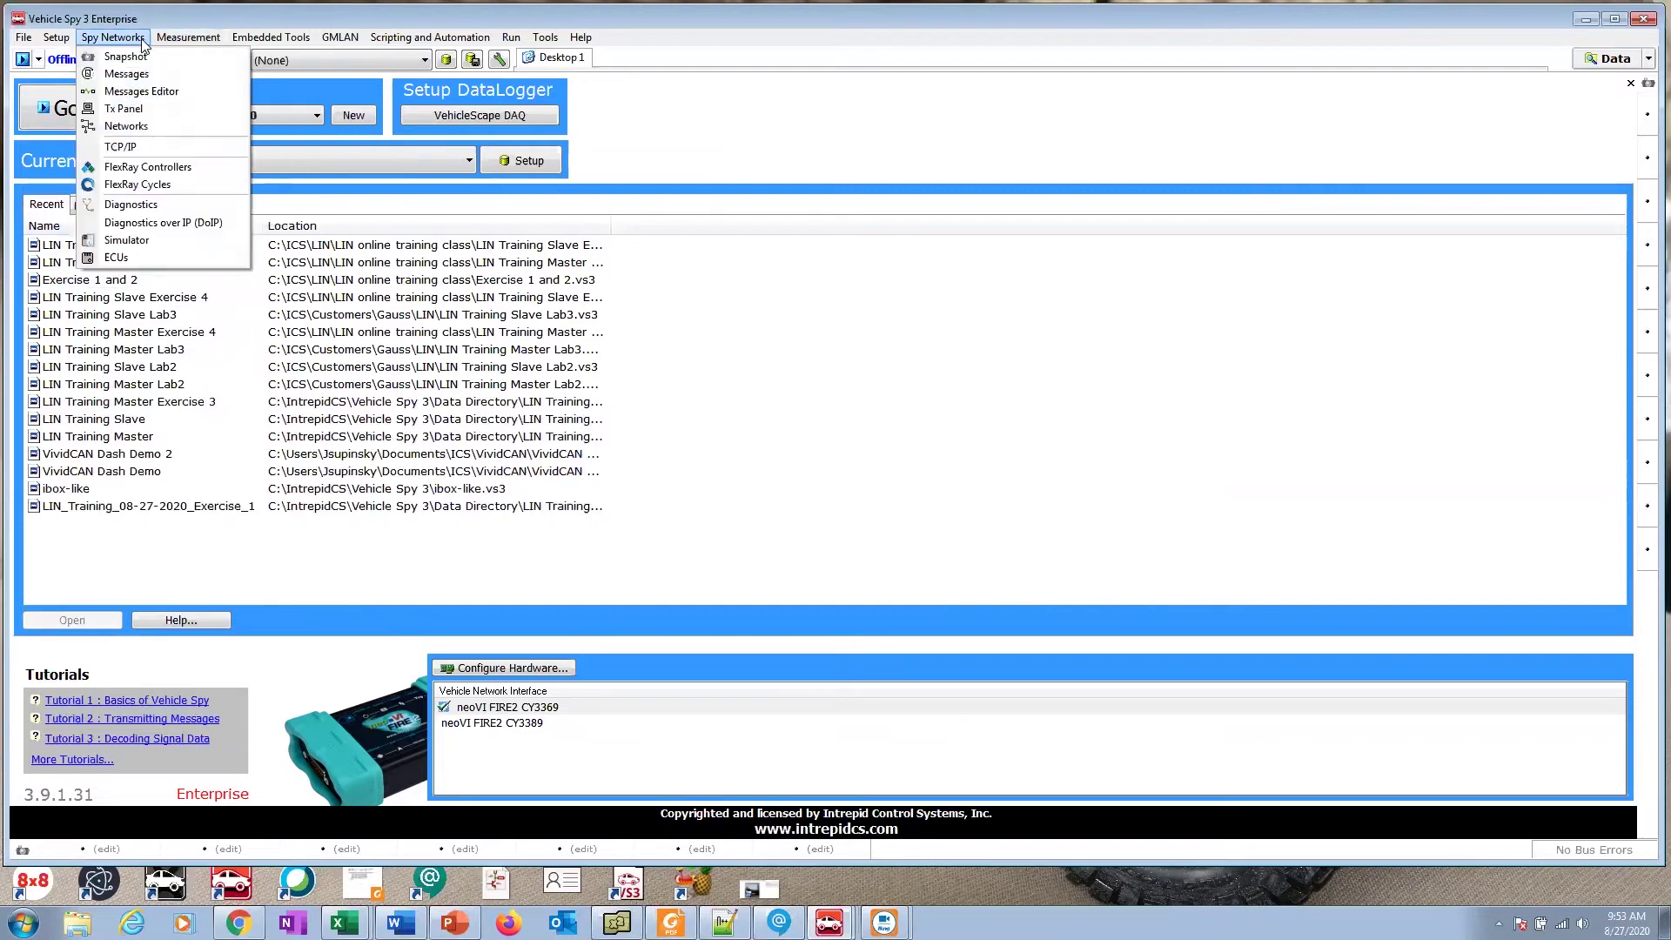
left_click(138, 75)
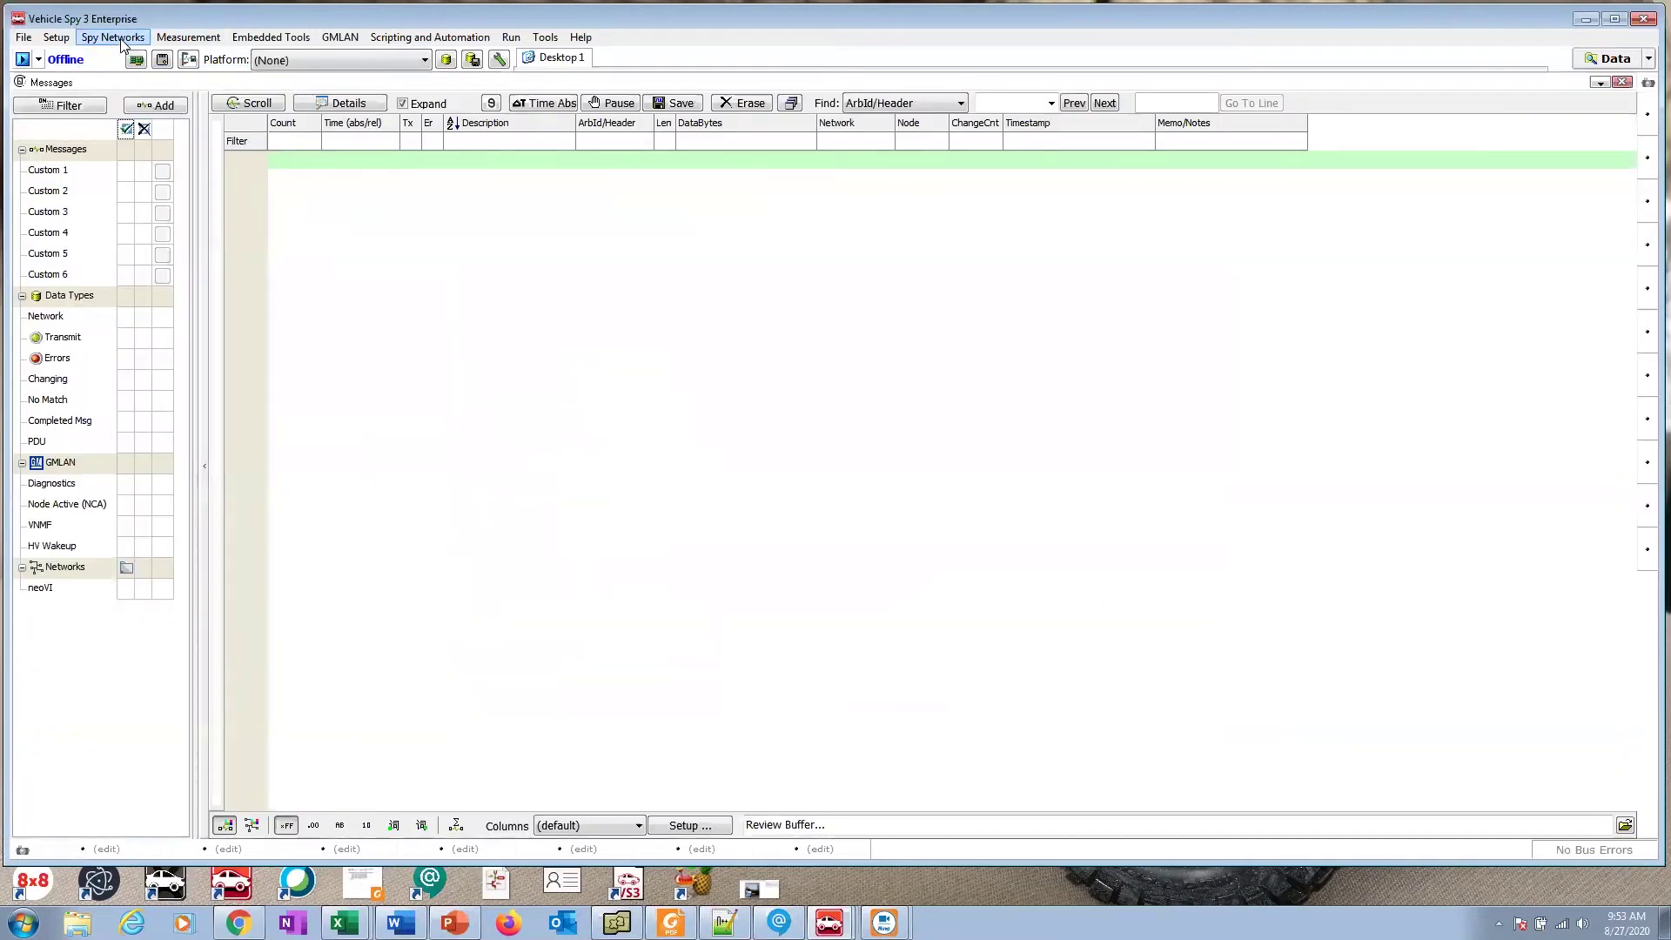
left_click(113, 38)
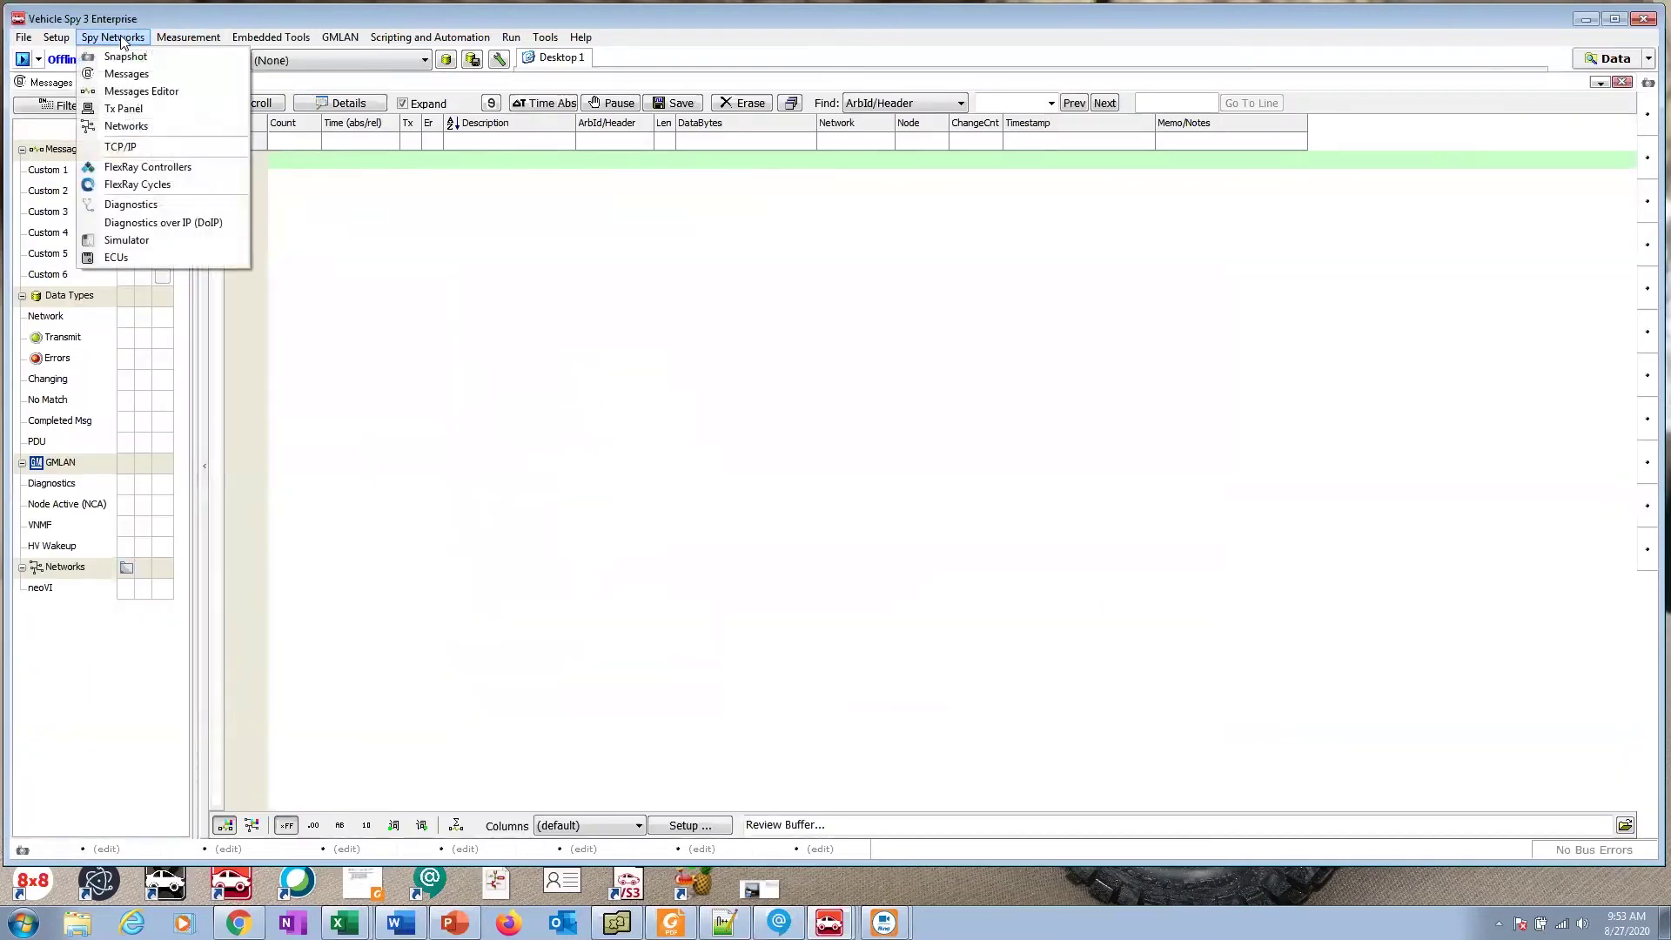
left_click(127, 91)
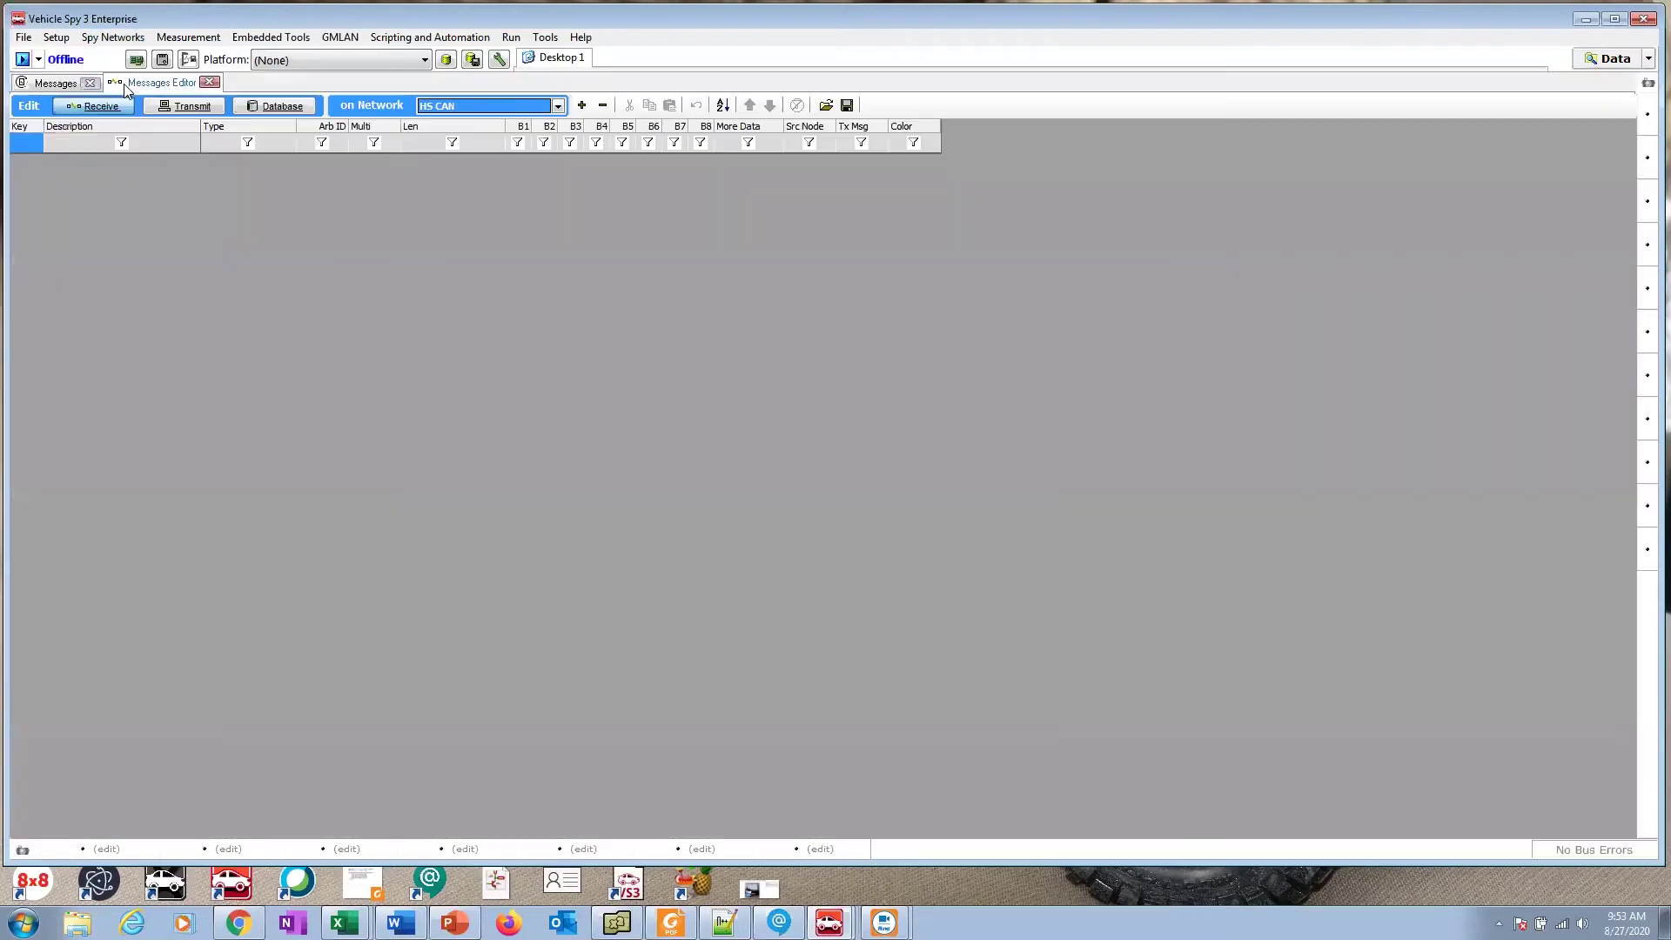
left_click(114, 38)
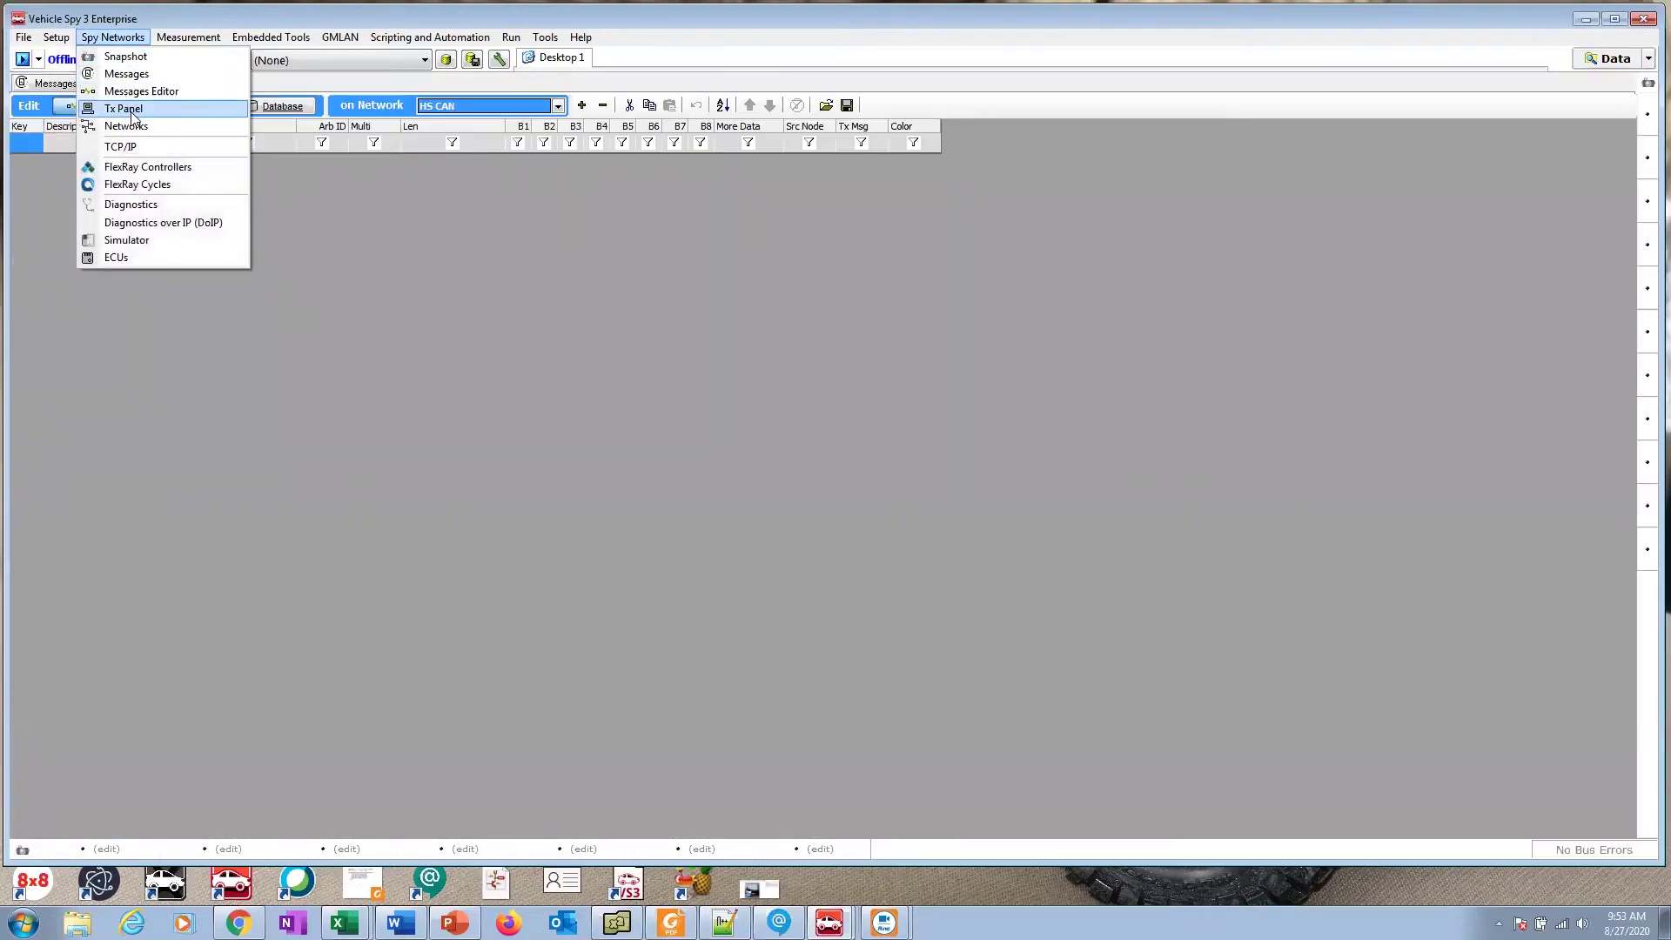
left_click(131, 110)
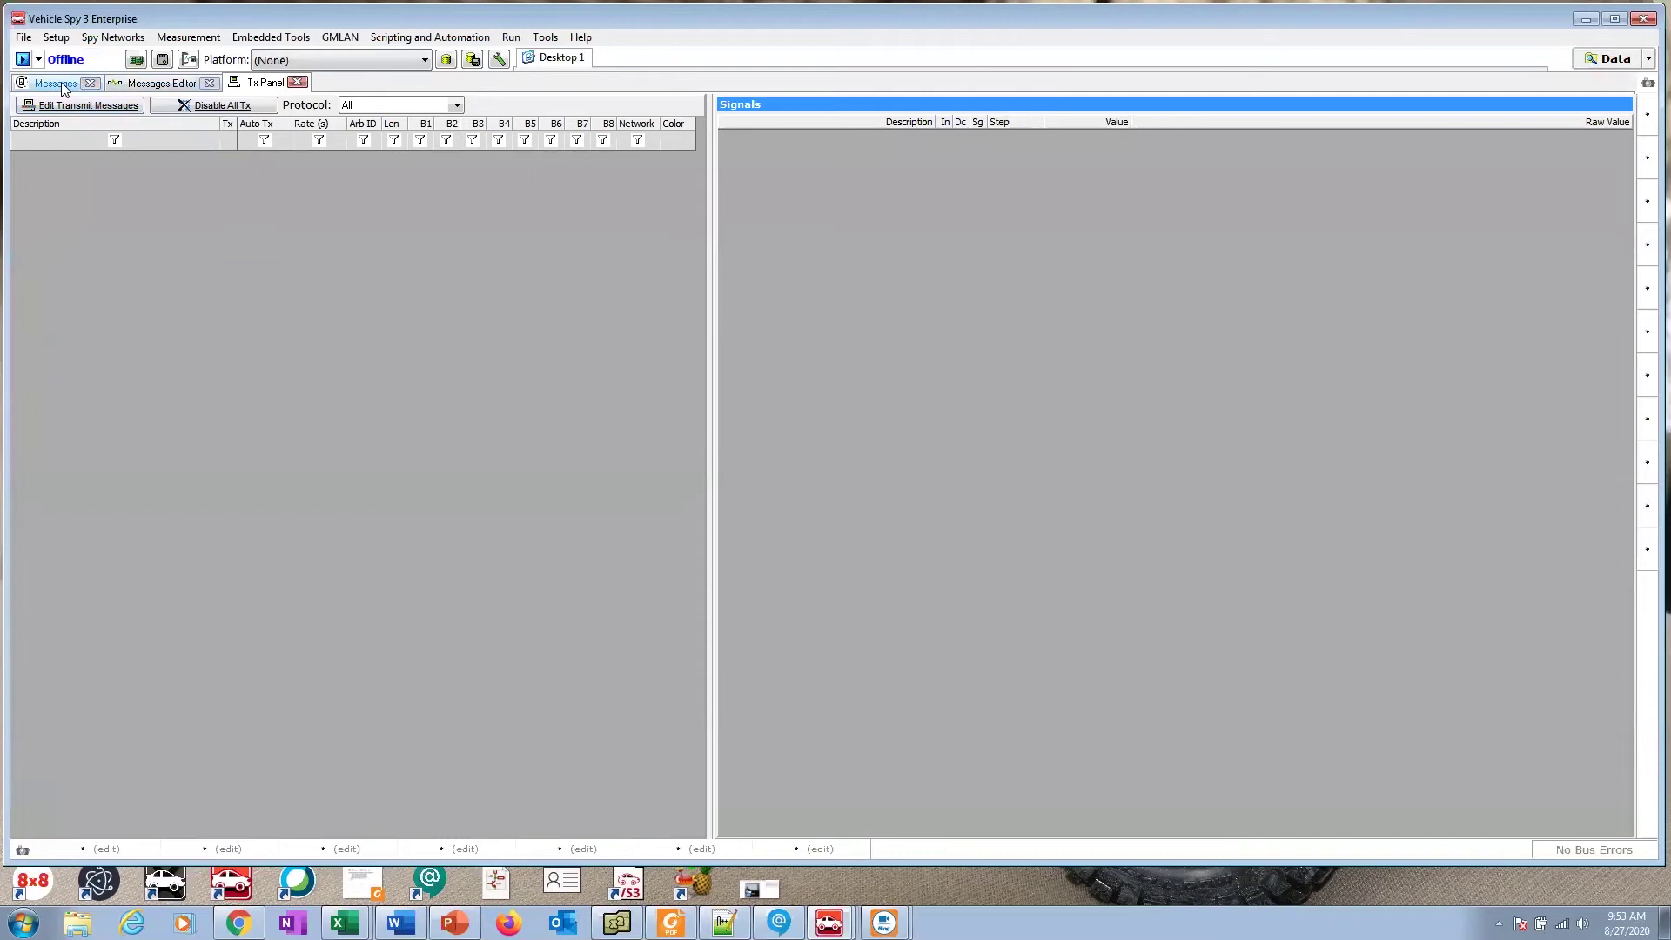
Step: Cycle through the Messages Editor, Messages and Tx Panel tabs, ending on the empty Tx Panel
left_click(158, 84)
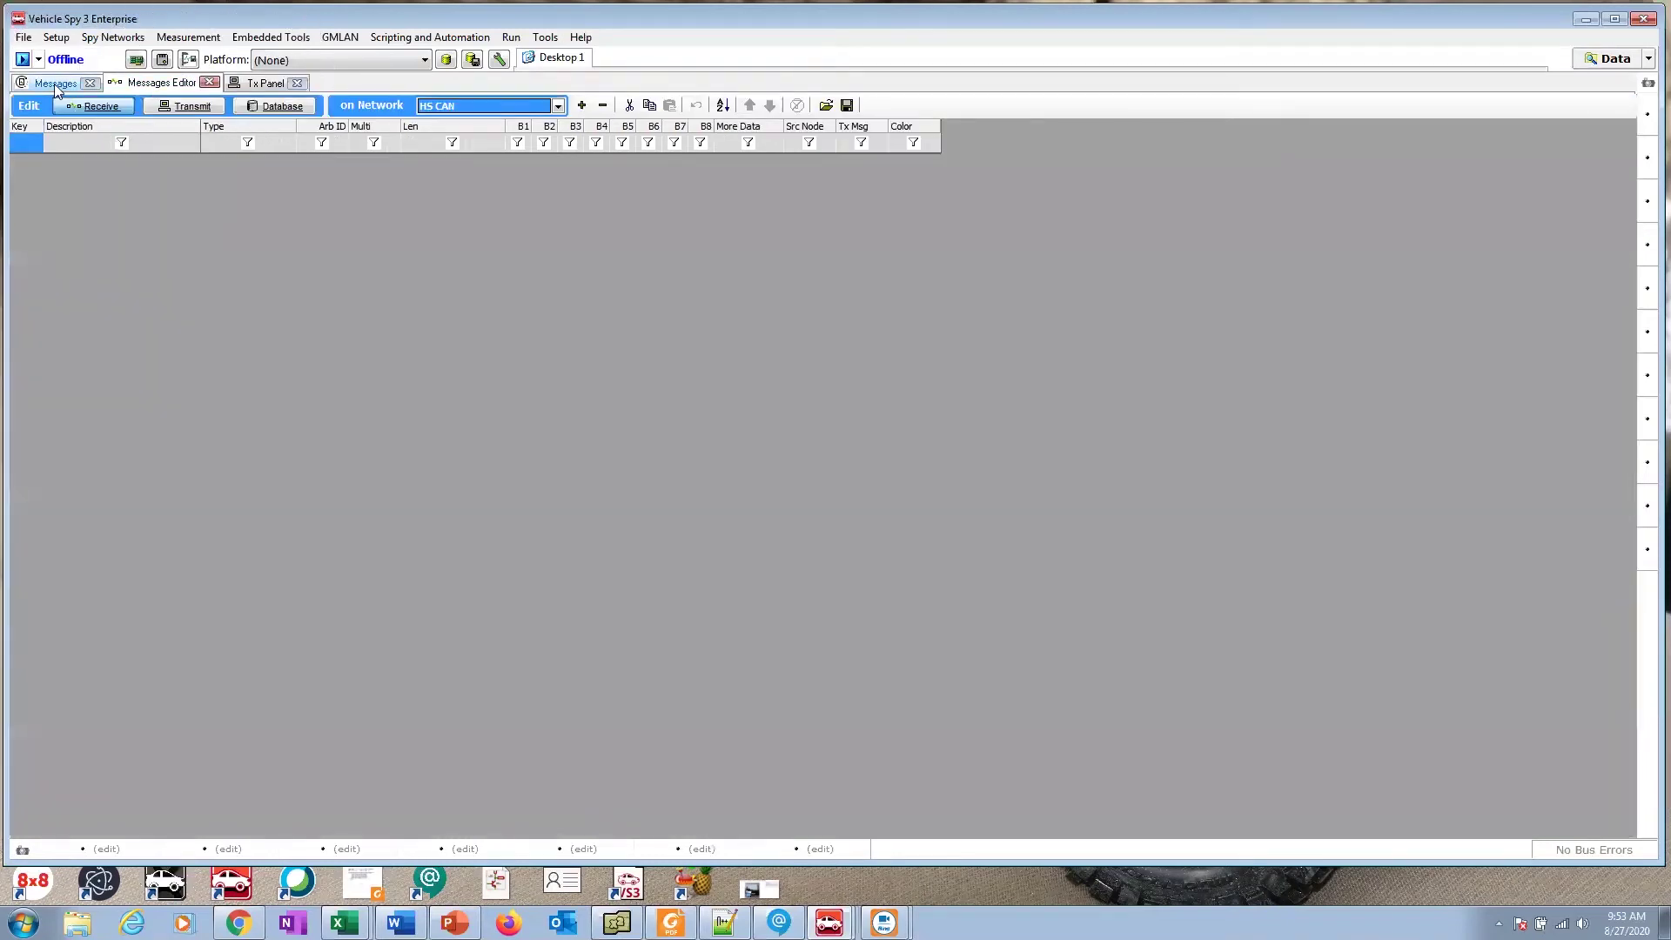
left_click(54, 84)
left_click(161, 84)
left_click(266, 83)
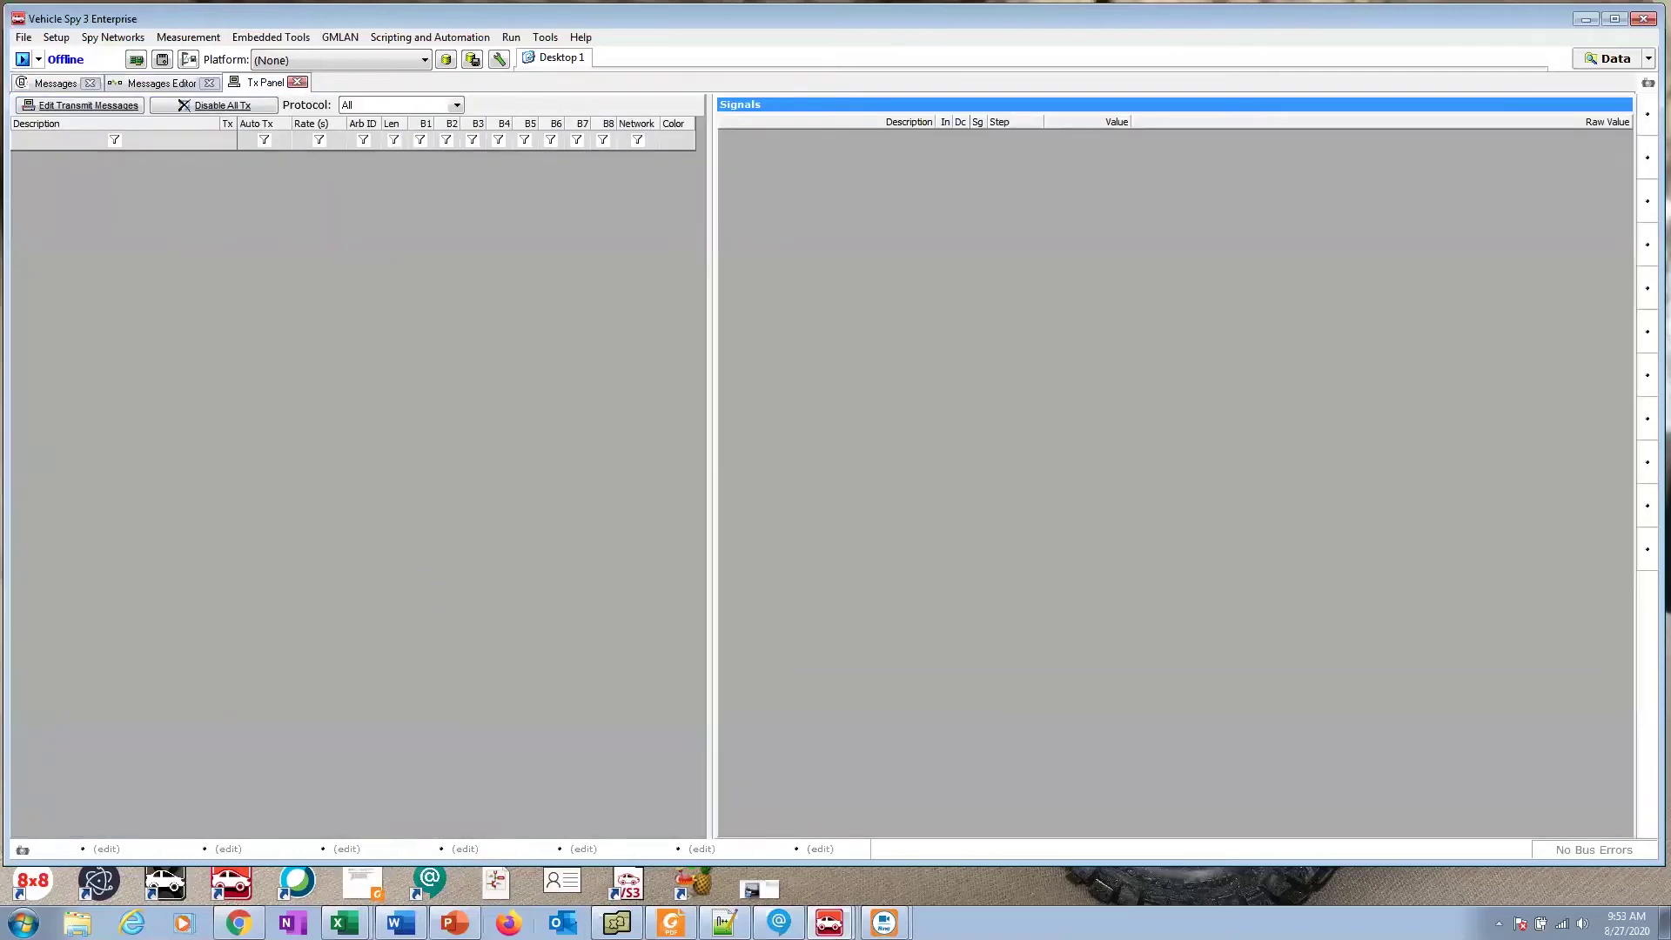
Step: In the Word LIN packet, scroll to steps 1.20–1.22 on adding Master transmit messages
left_click(399, 922)
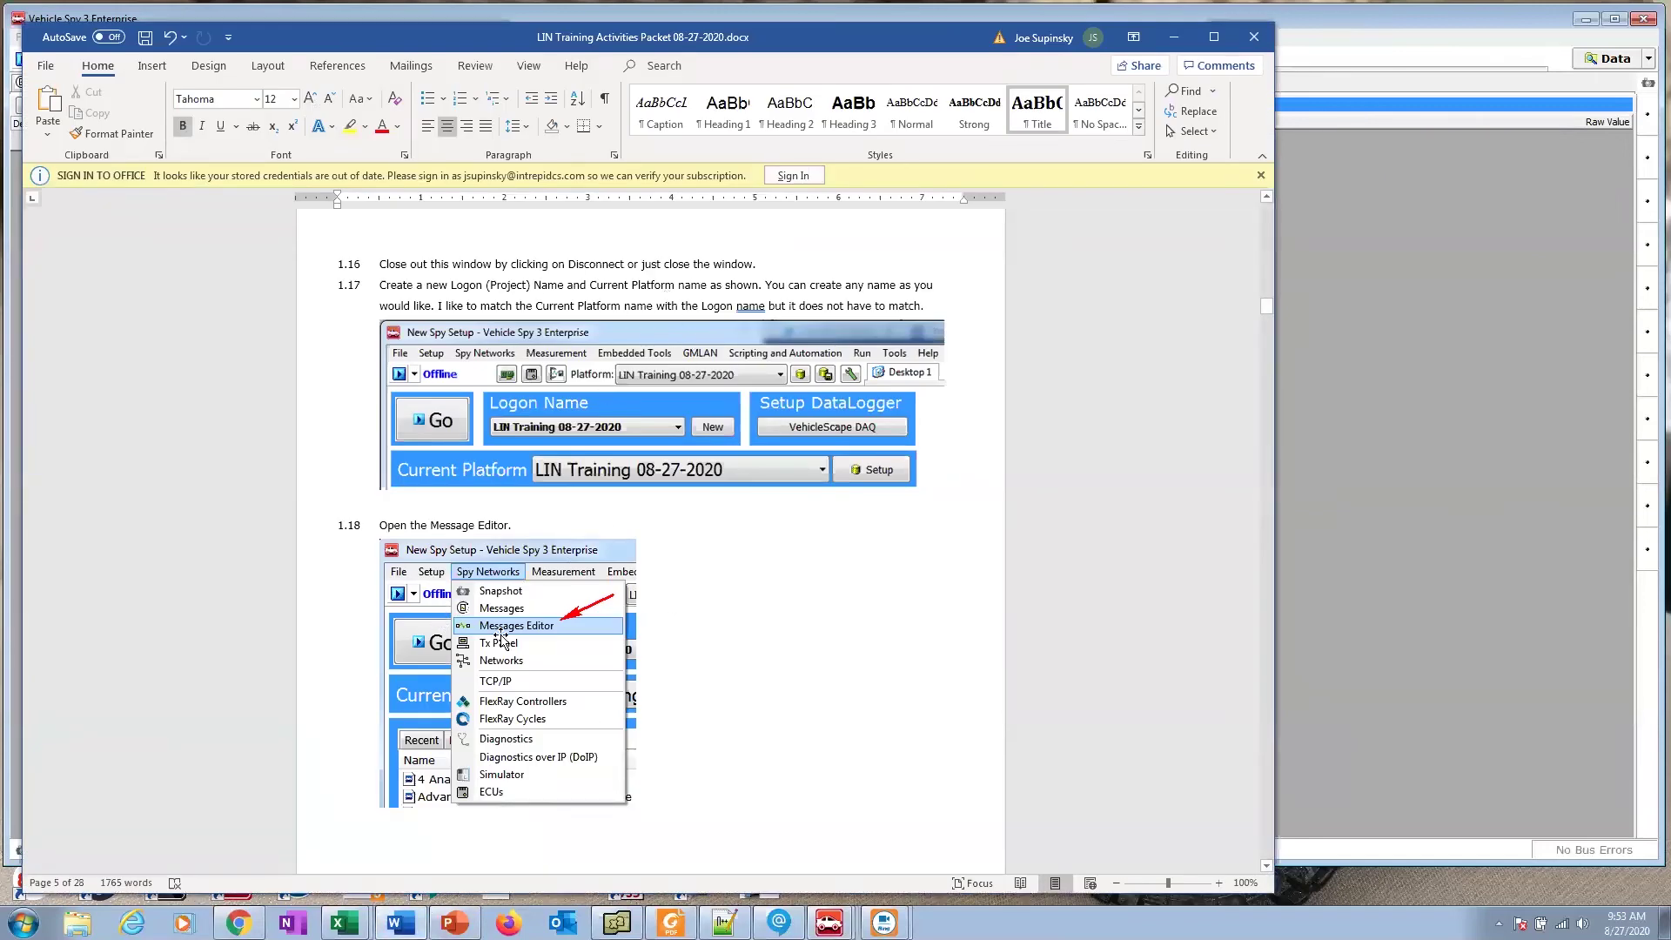
left_click(352, 584)
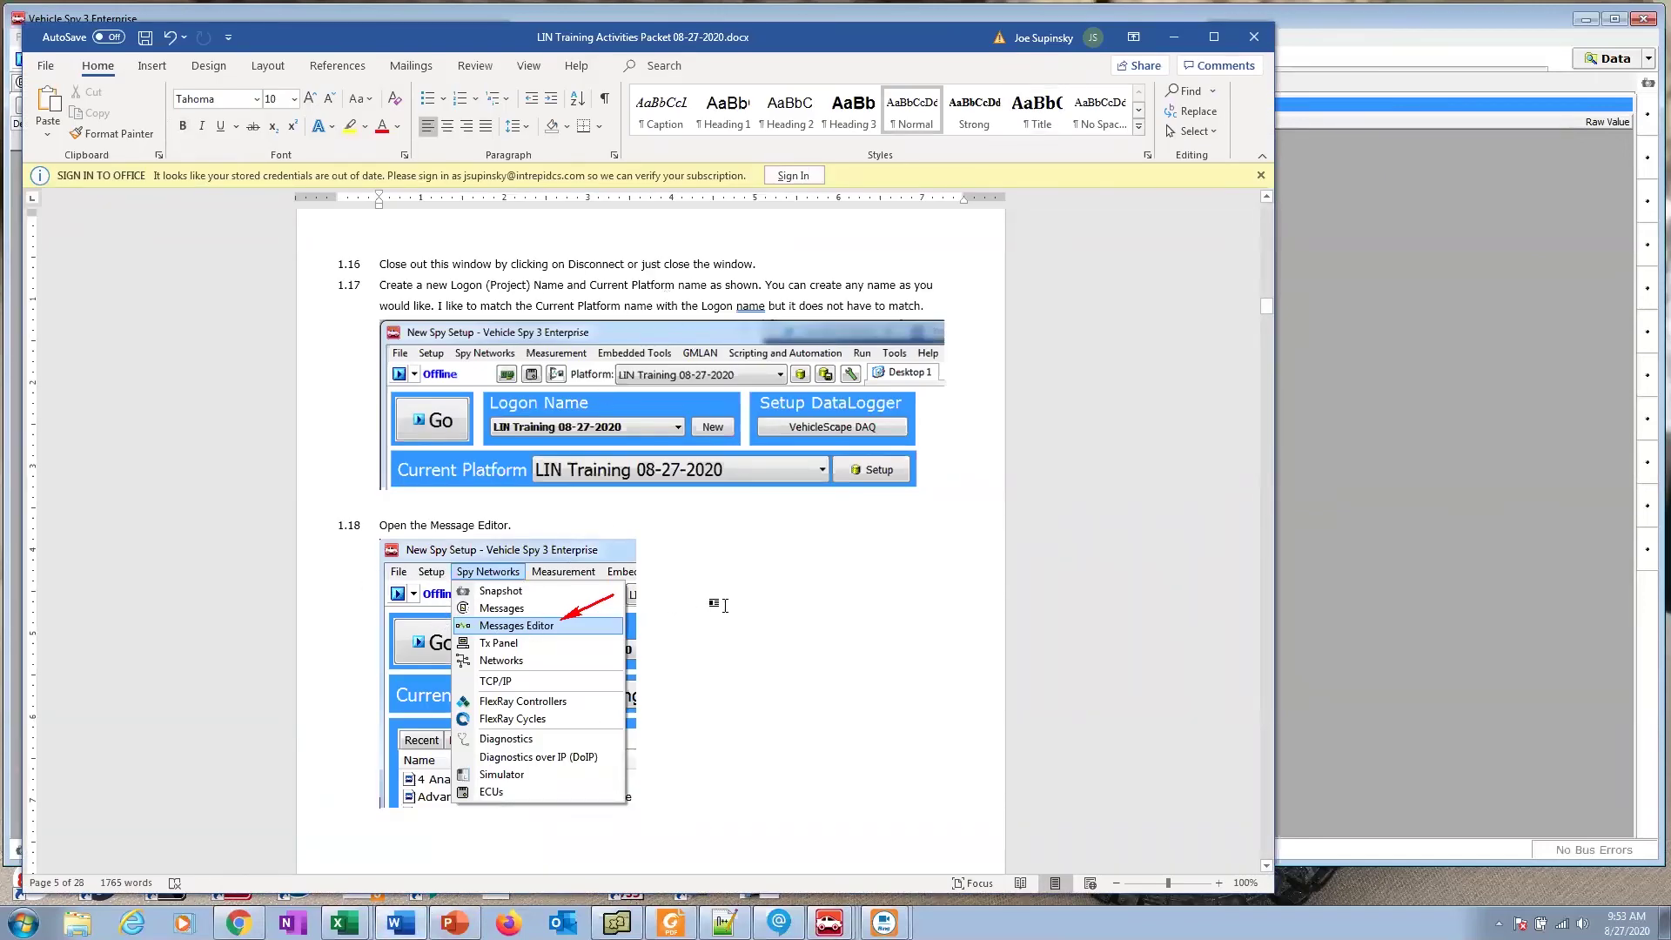
scroll(720, 608, "down", 10)
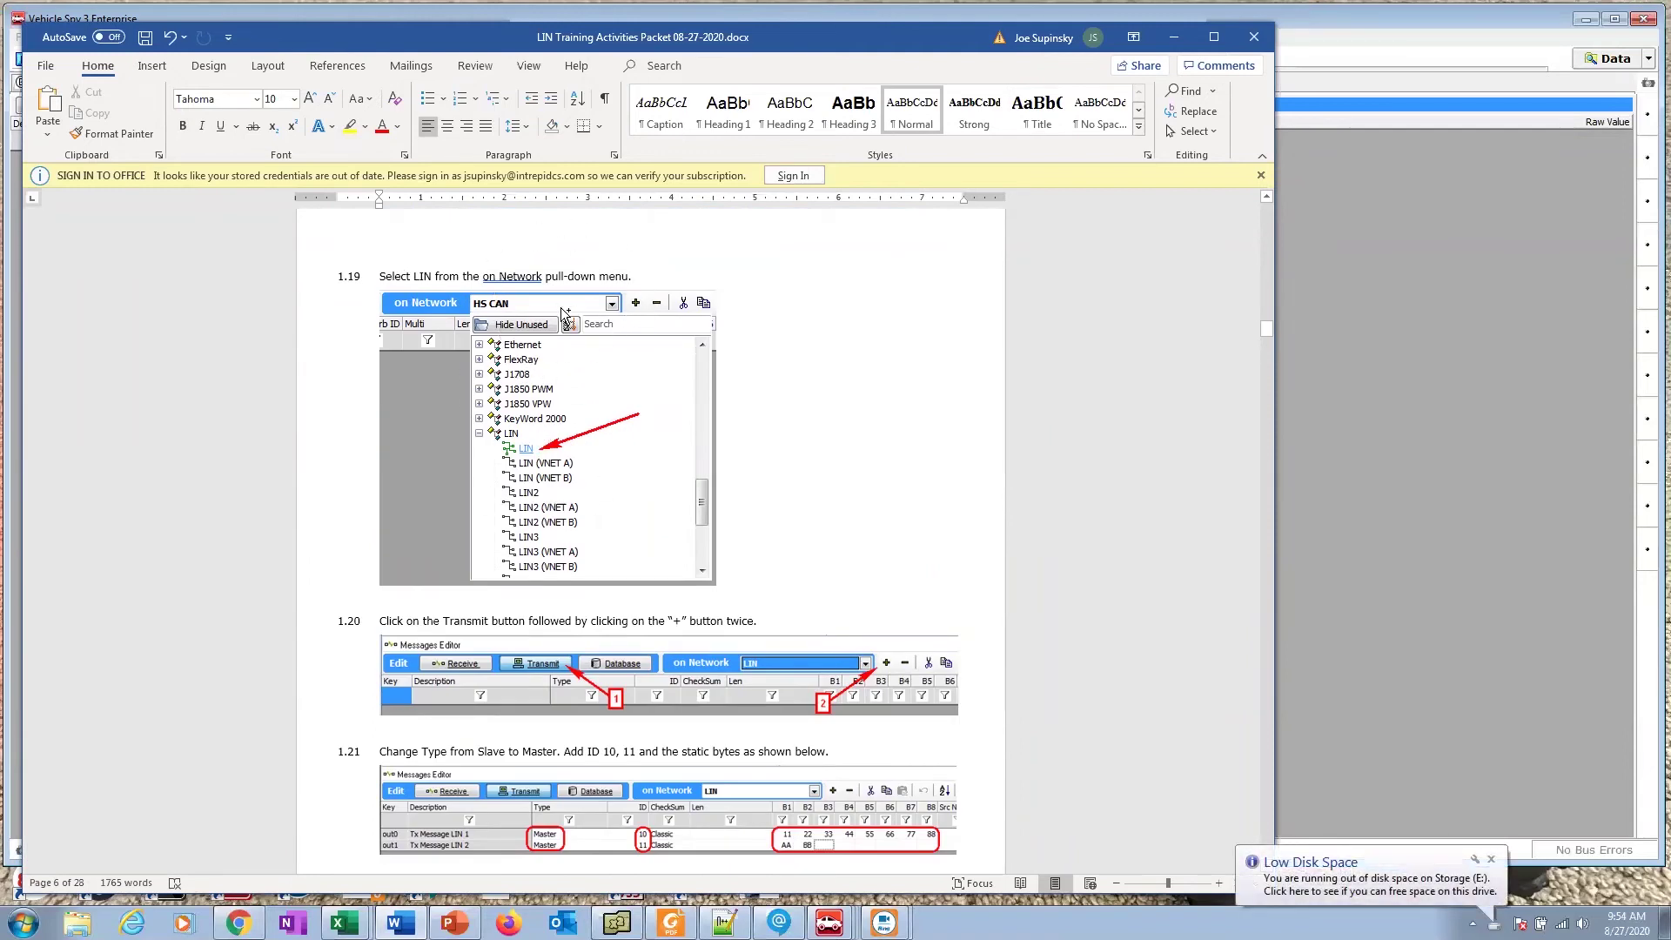
scroll(665, 464, "down", 3)
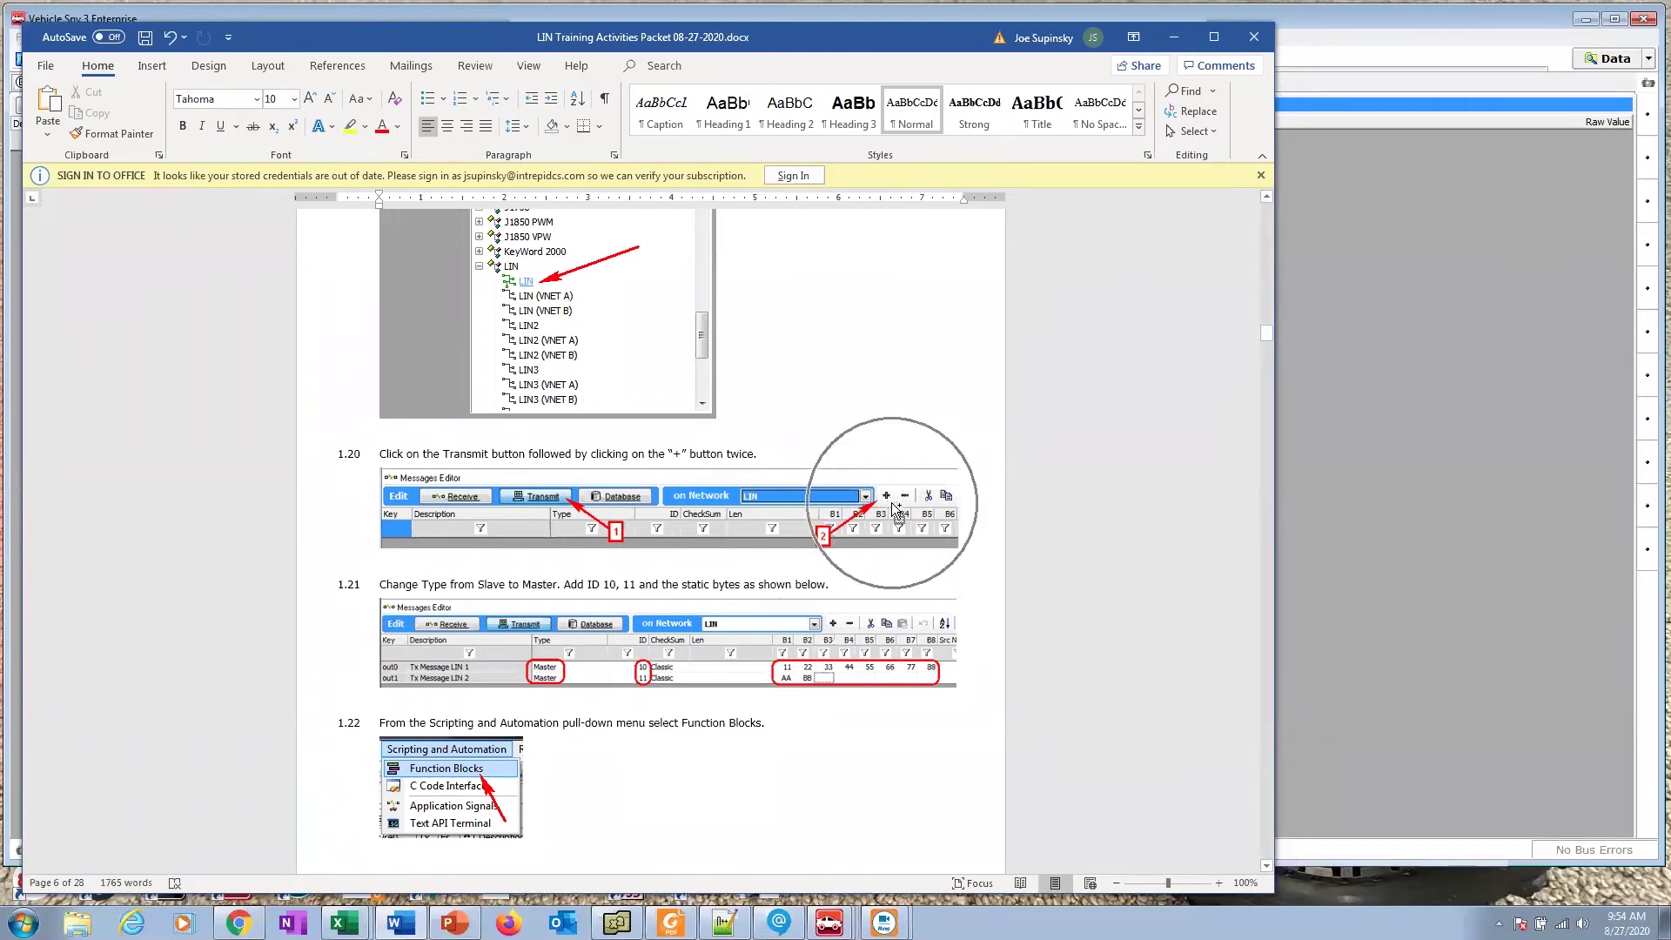
scroll(889, 505, "down", 3)
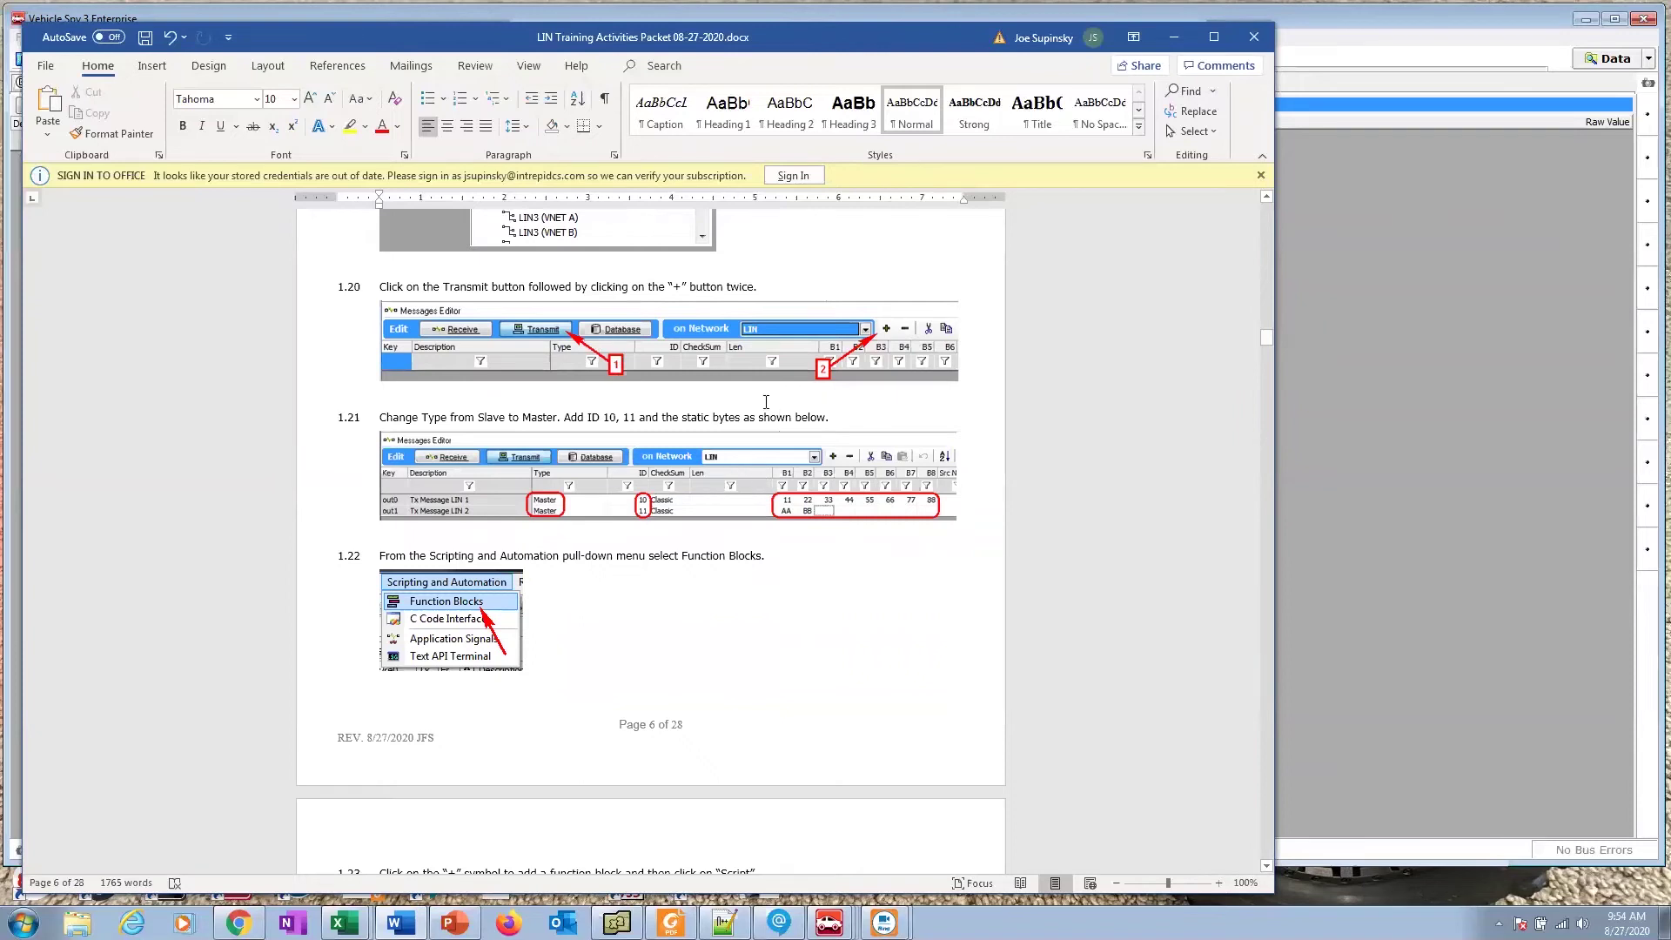
Step: Set Vehicle Spy's Messages Editor to the LIN network, giving a Message LIN 1 receive entry
left_click(1420, 361)
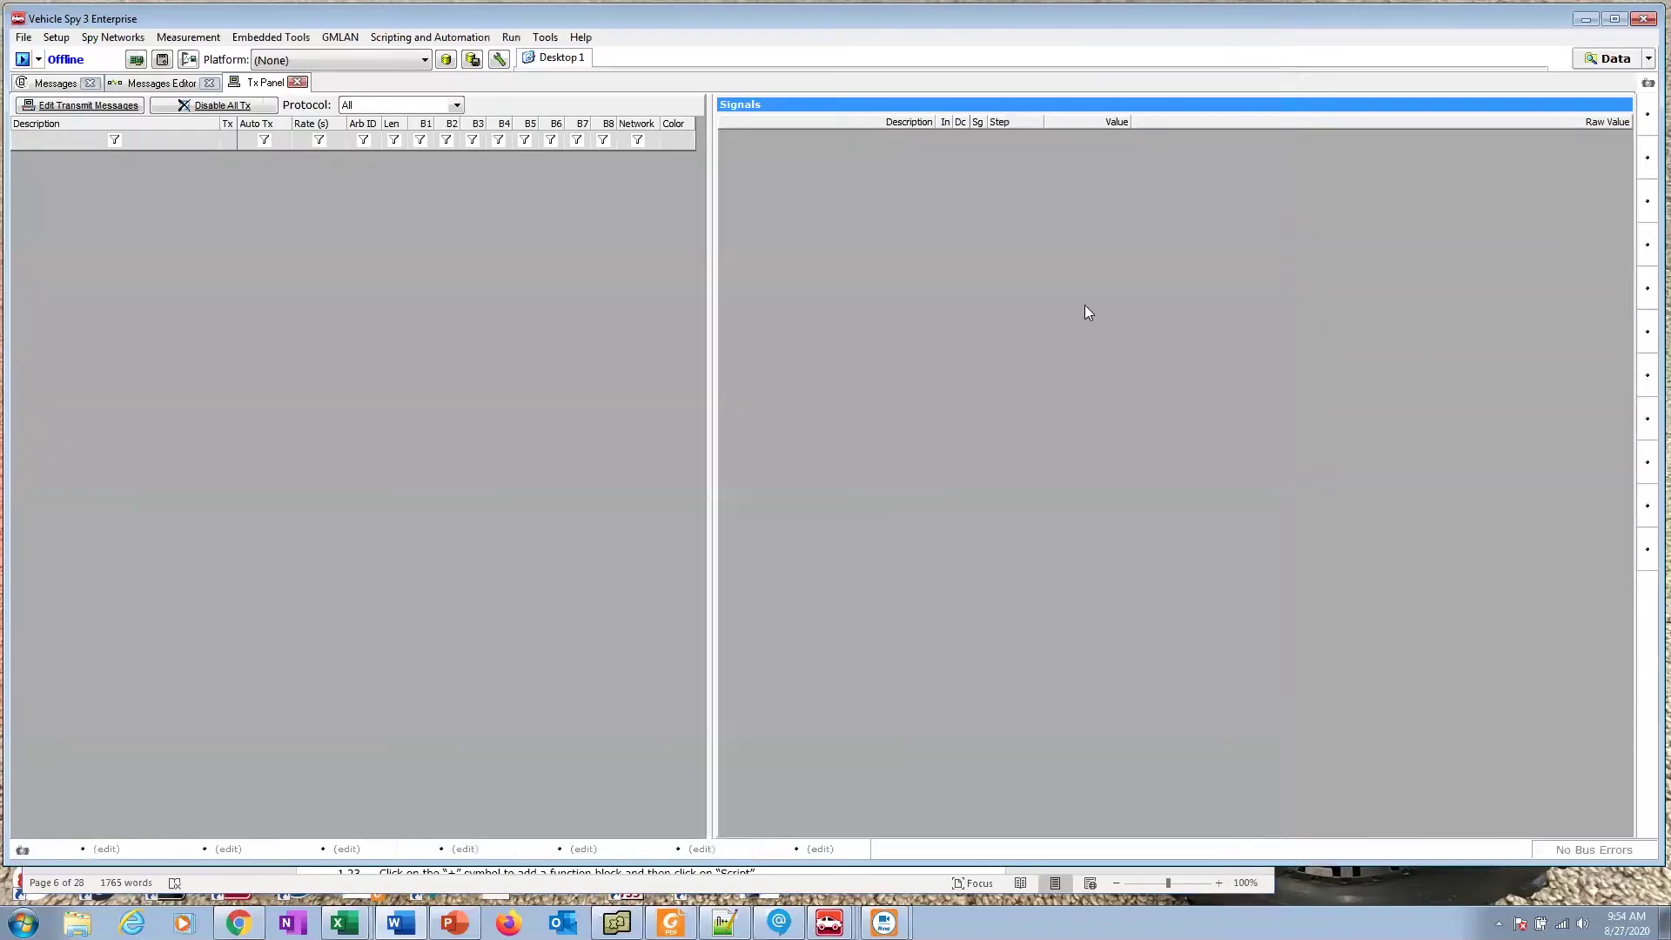
left_click(165, 83)
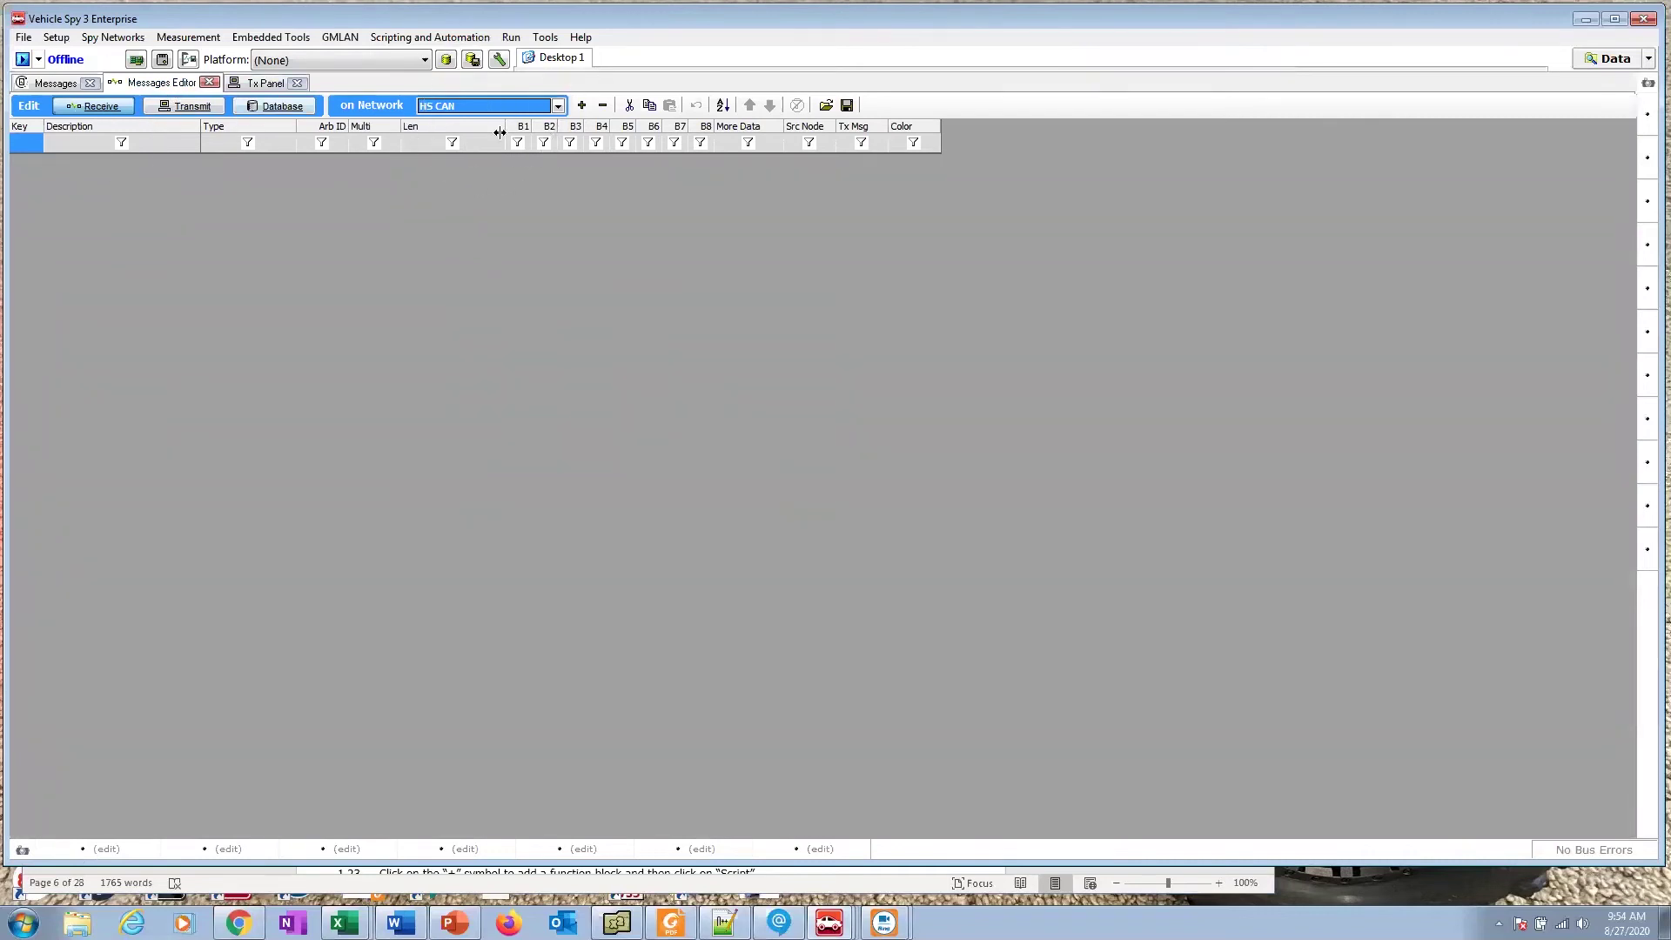
left_click(558, 106)
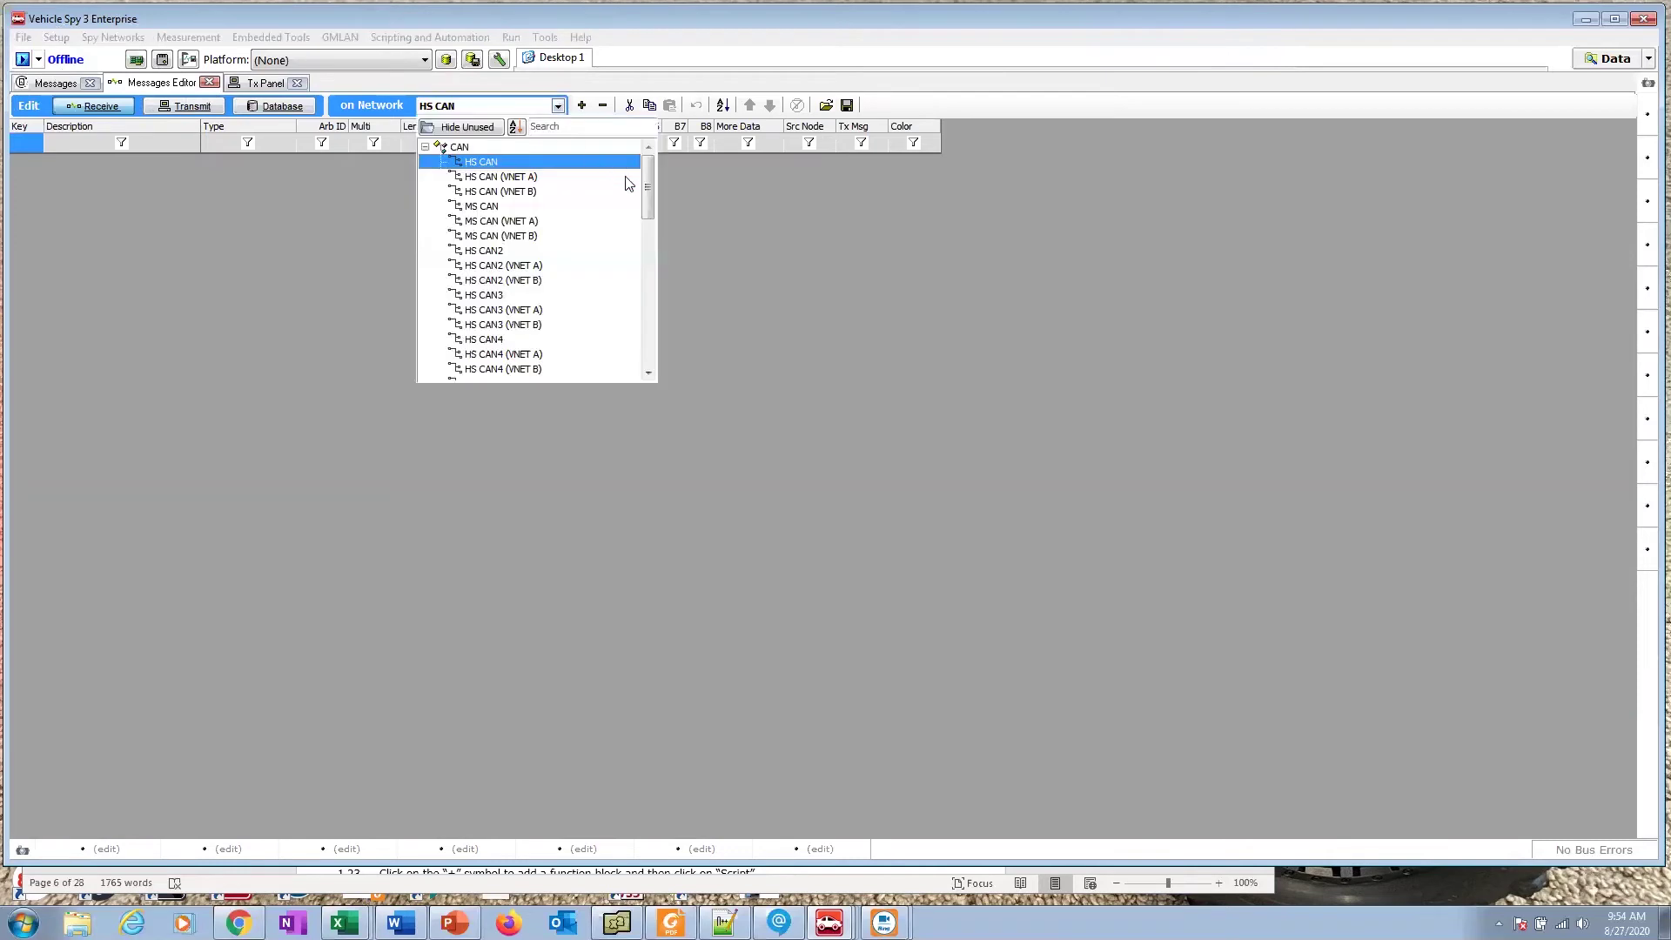
left_click_drag(646, 184, 652, 316)
left_click(425, 342)
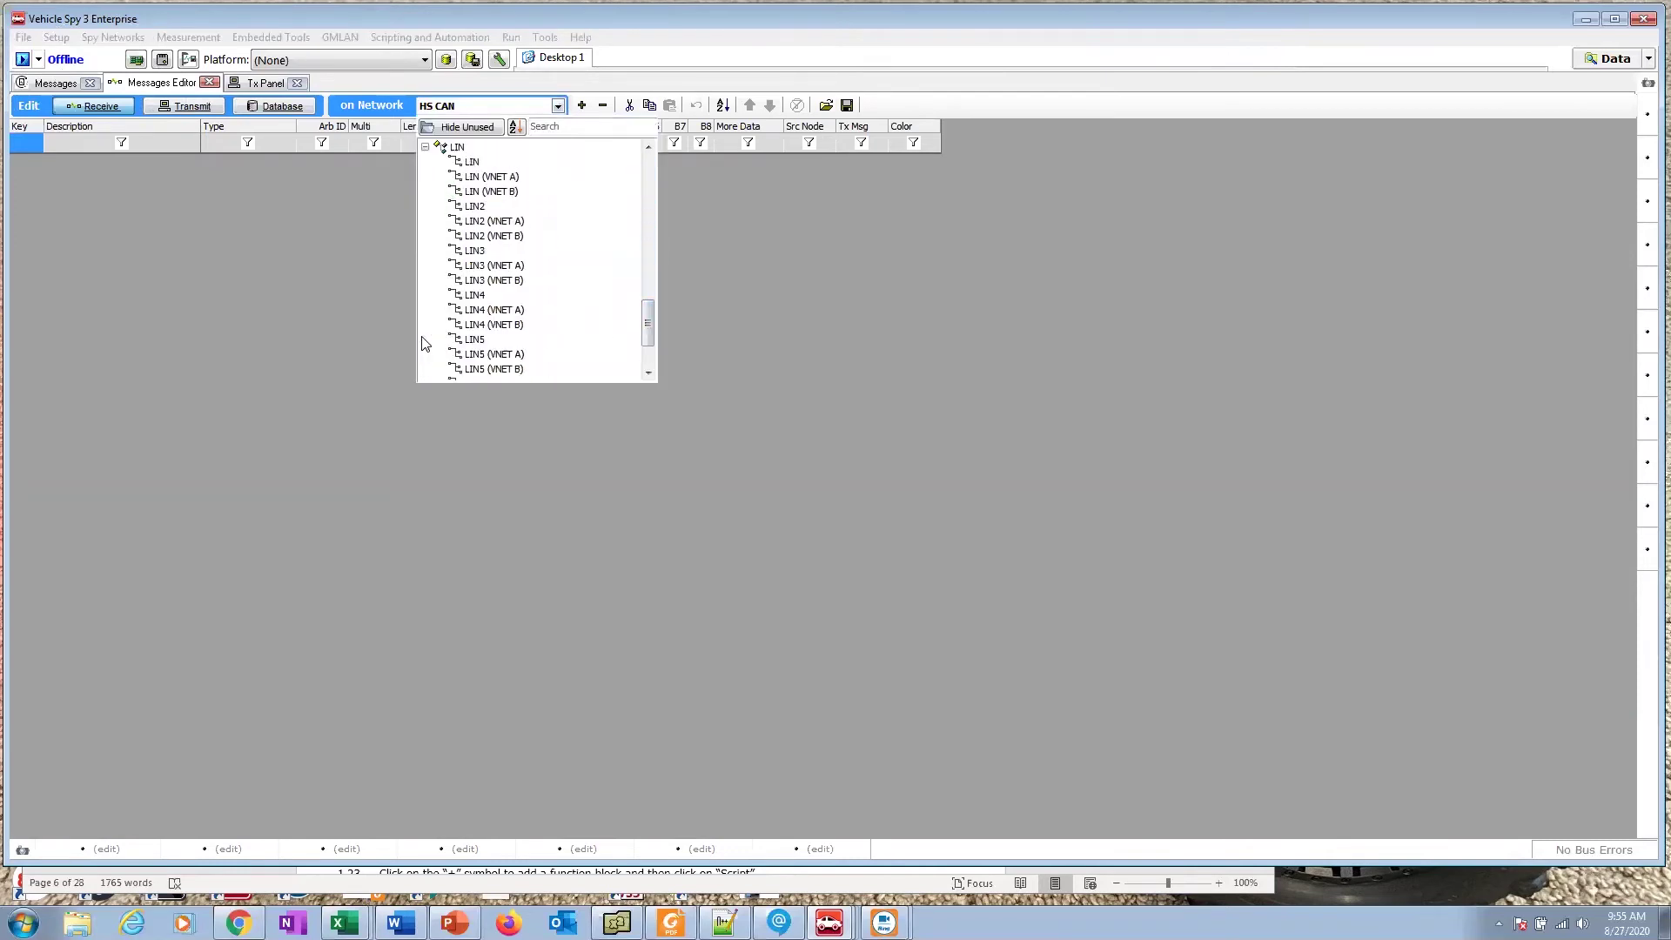
left_click(471, 163)
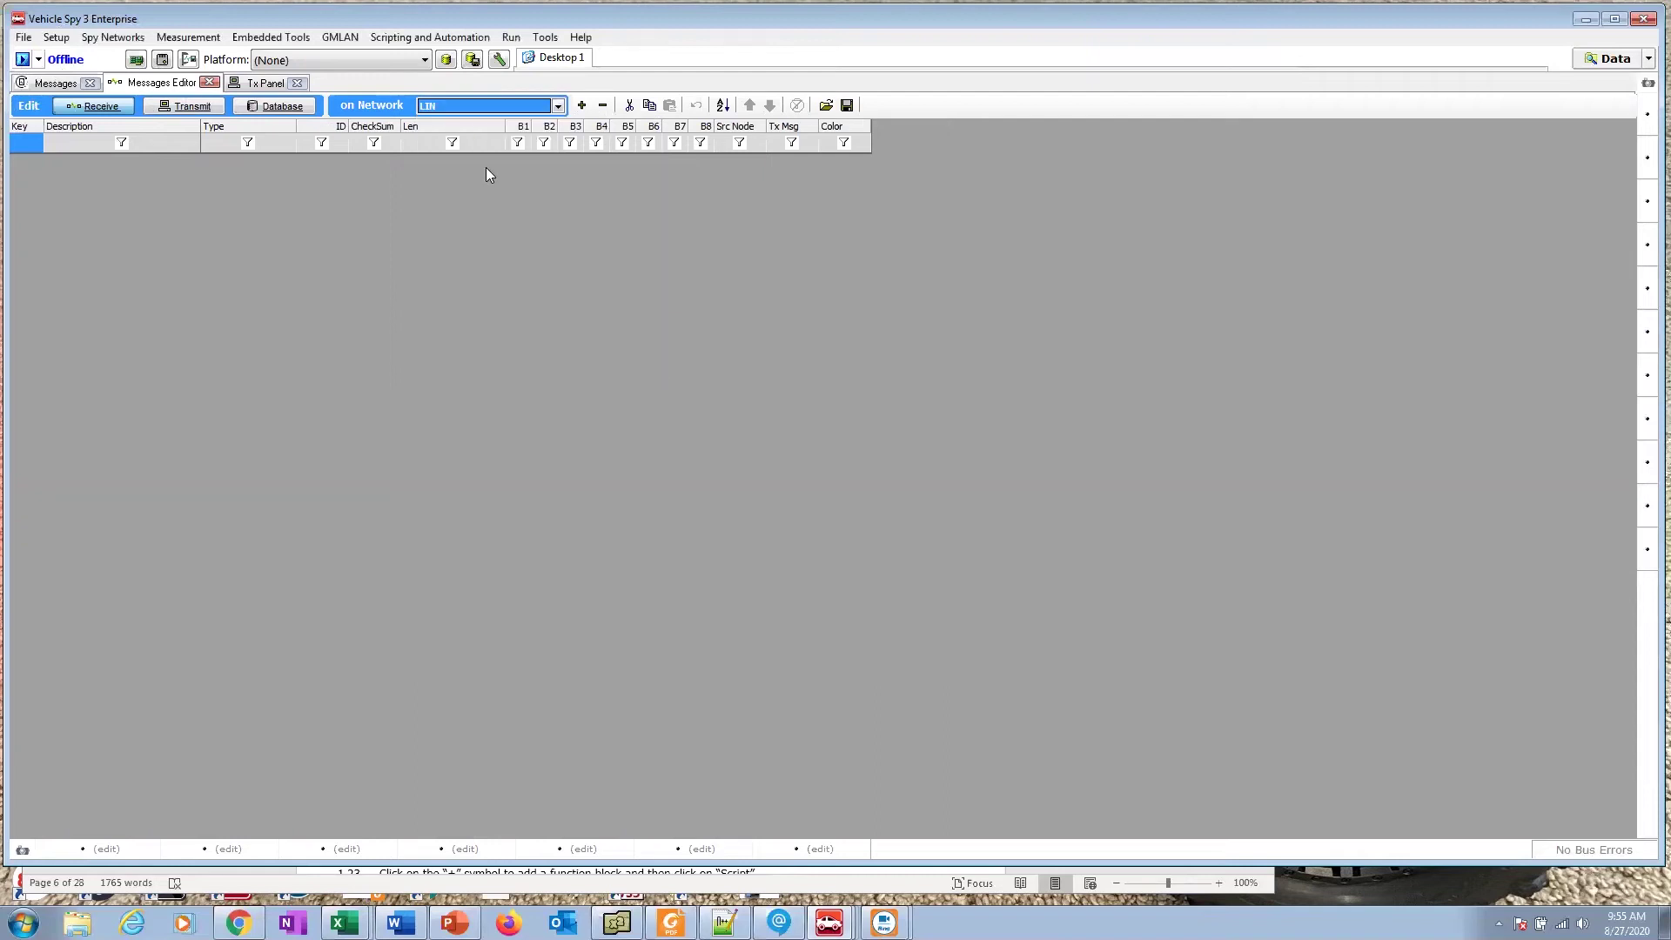
left_click(558, 106)
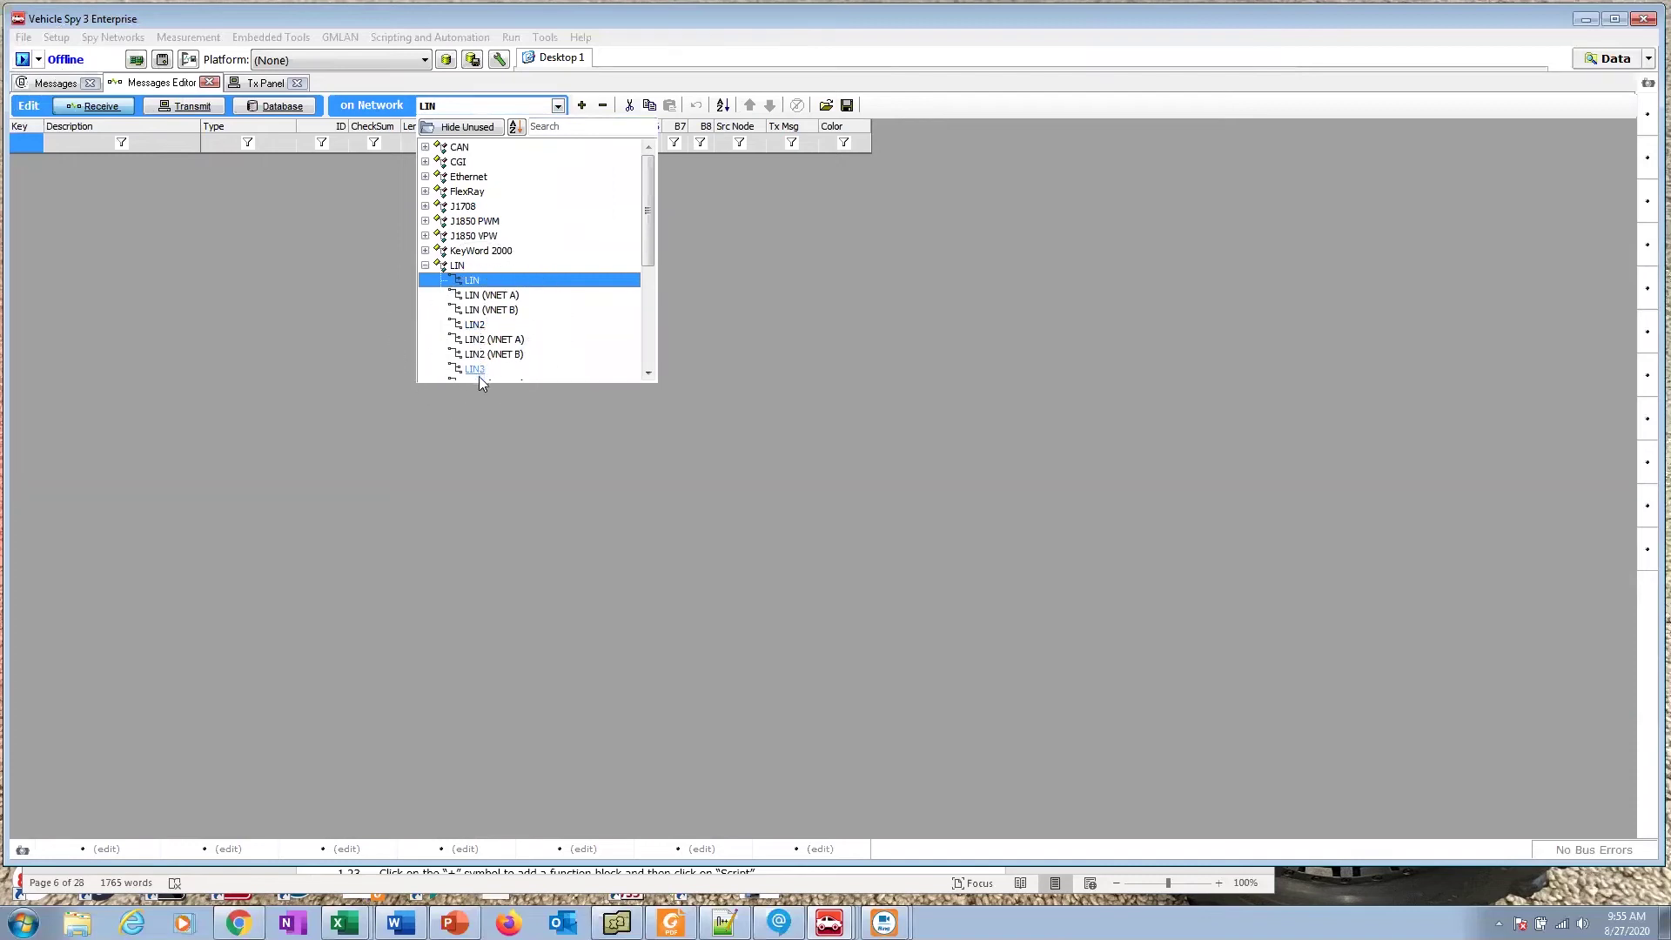
left_click(649, 372)
left_click(648, 372)
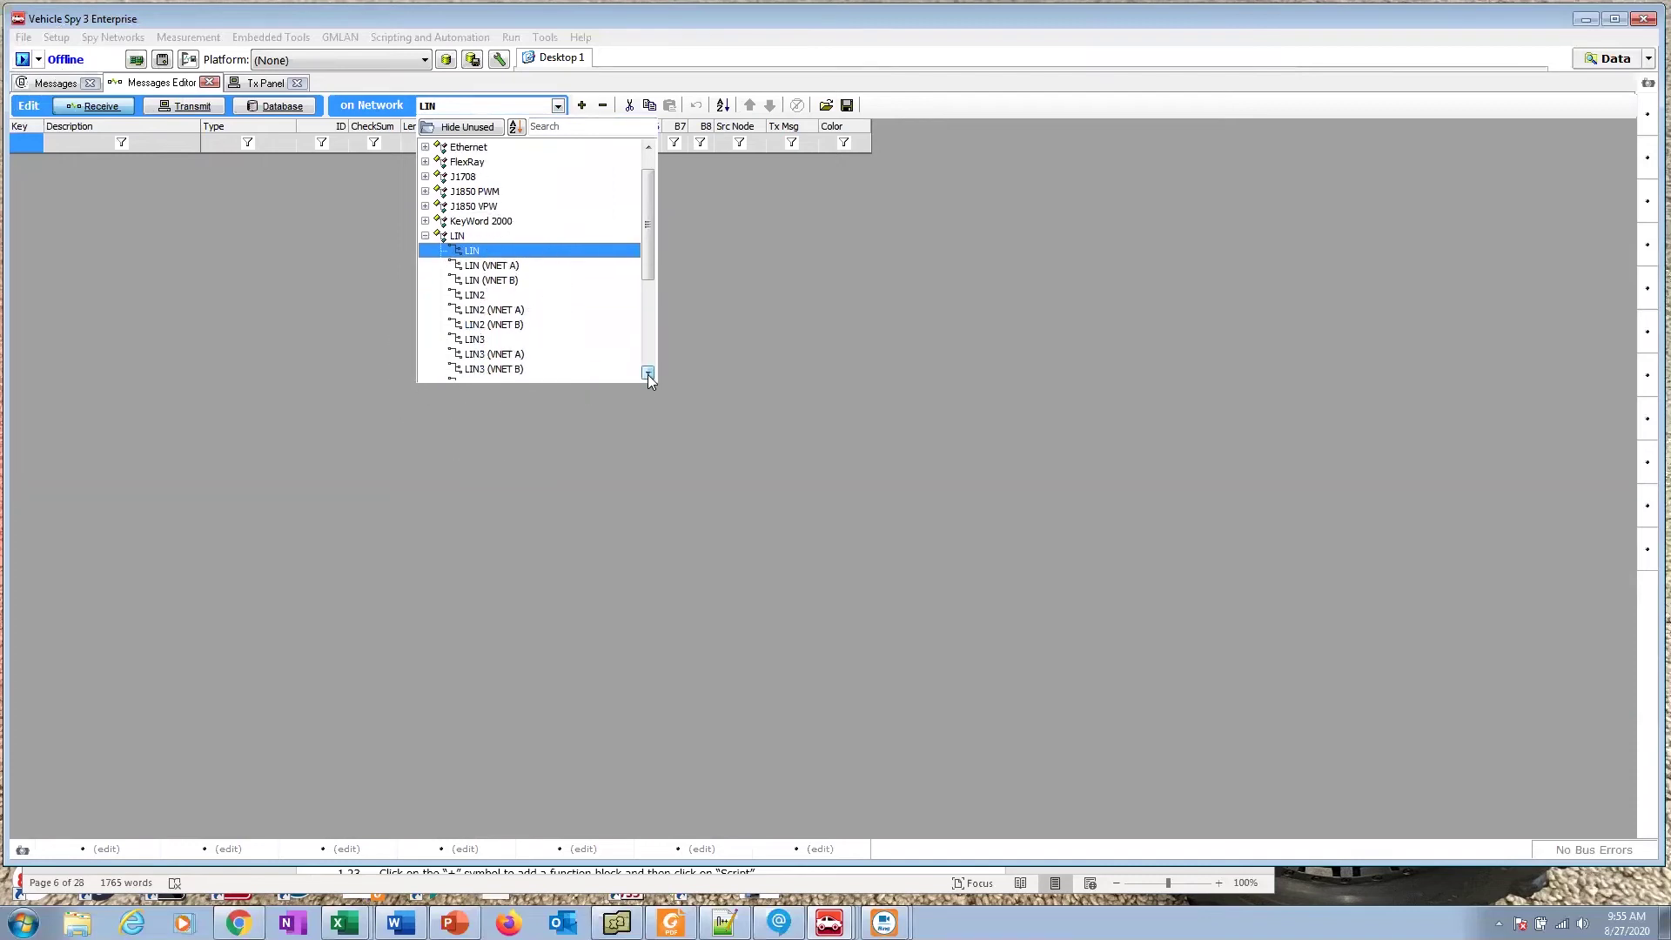
left_click(648, 372)
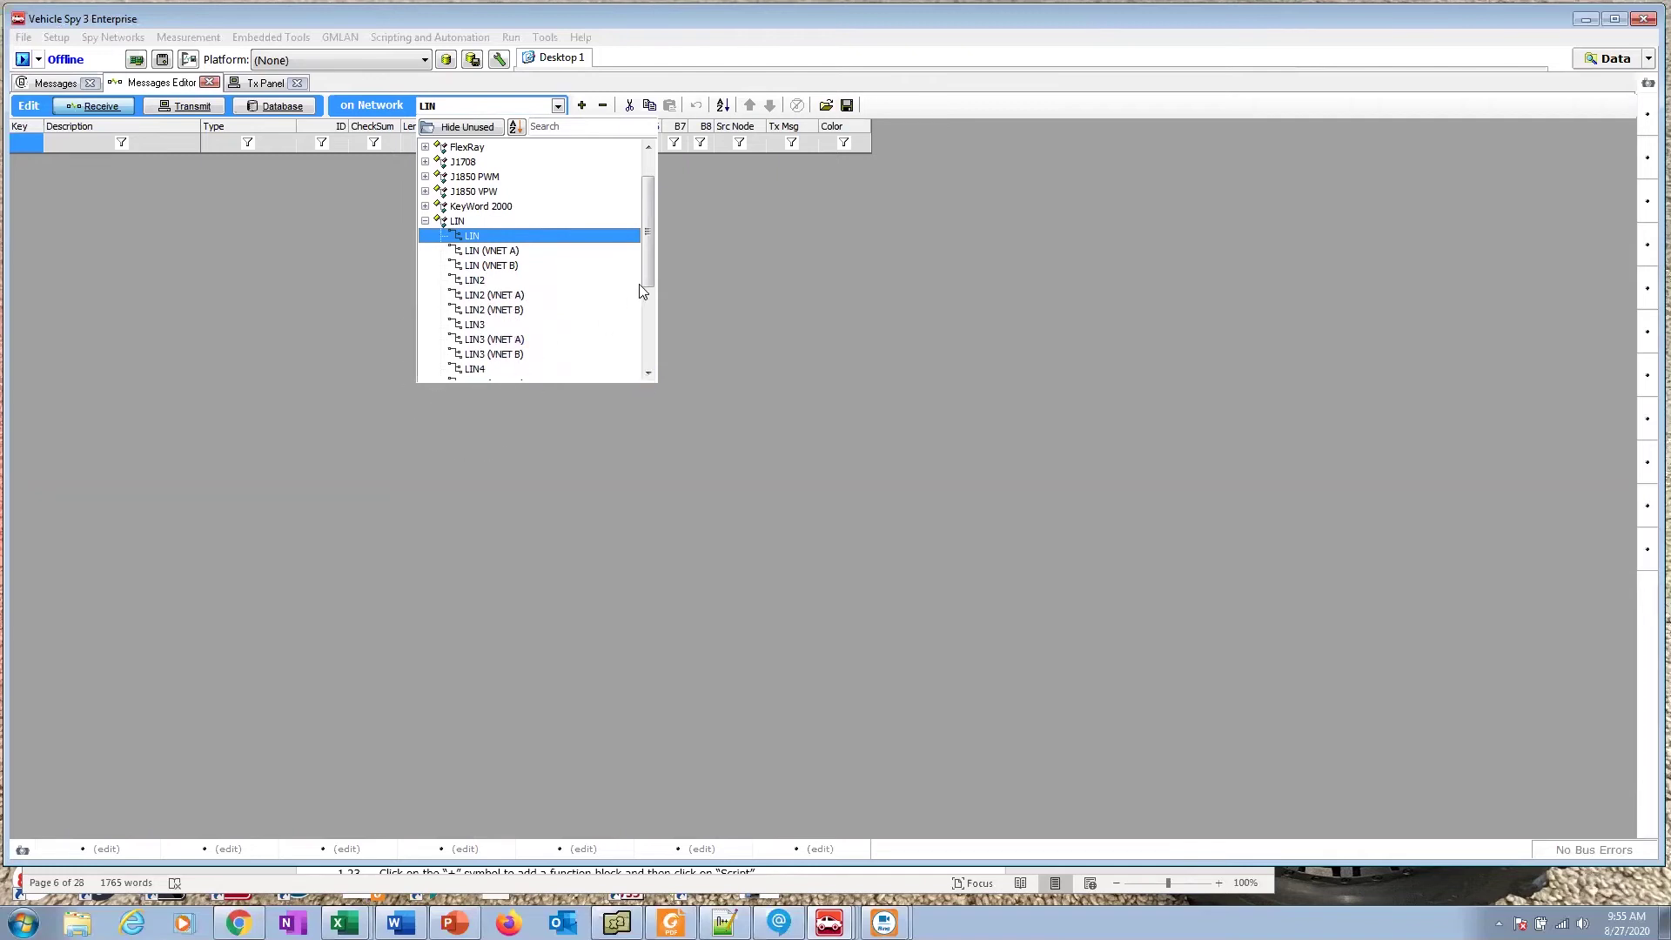
scroll(645, 269, "up", 1)
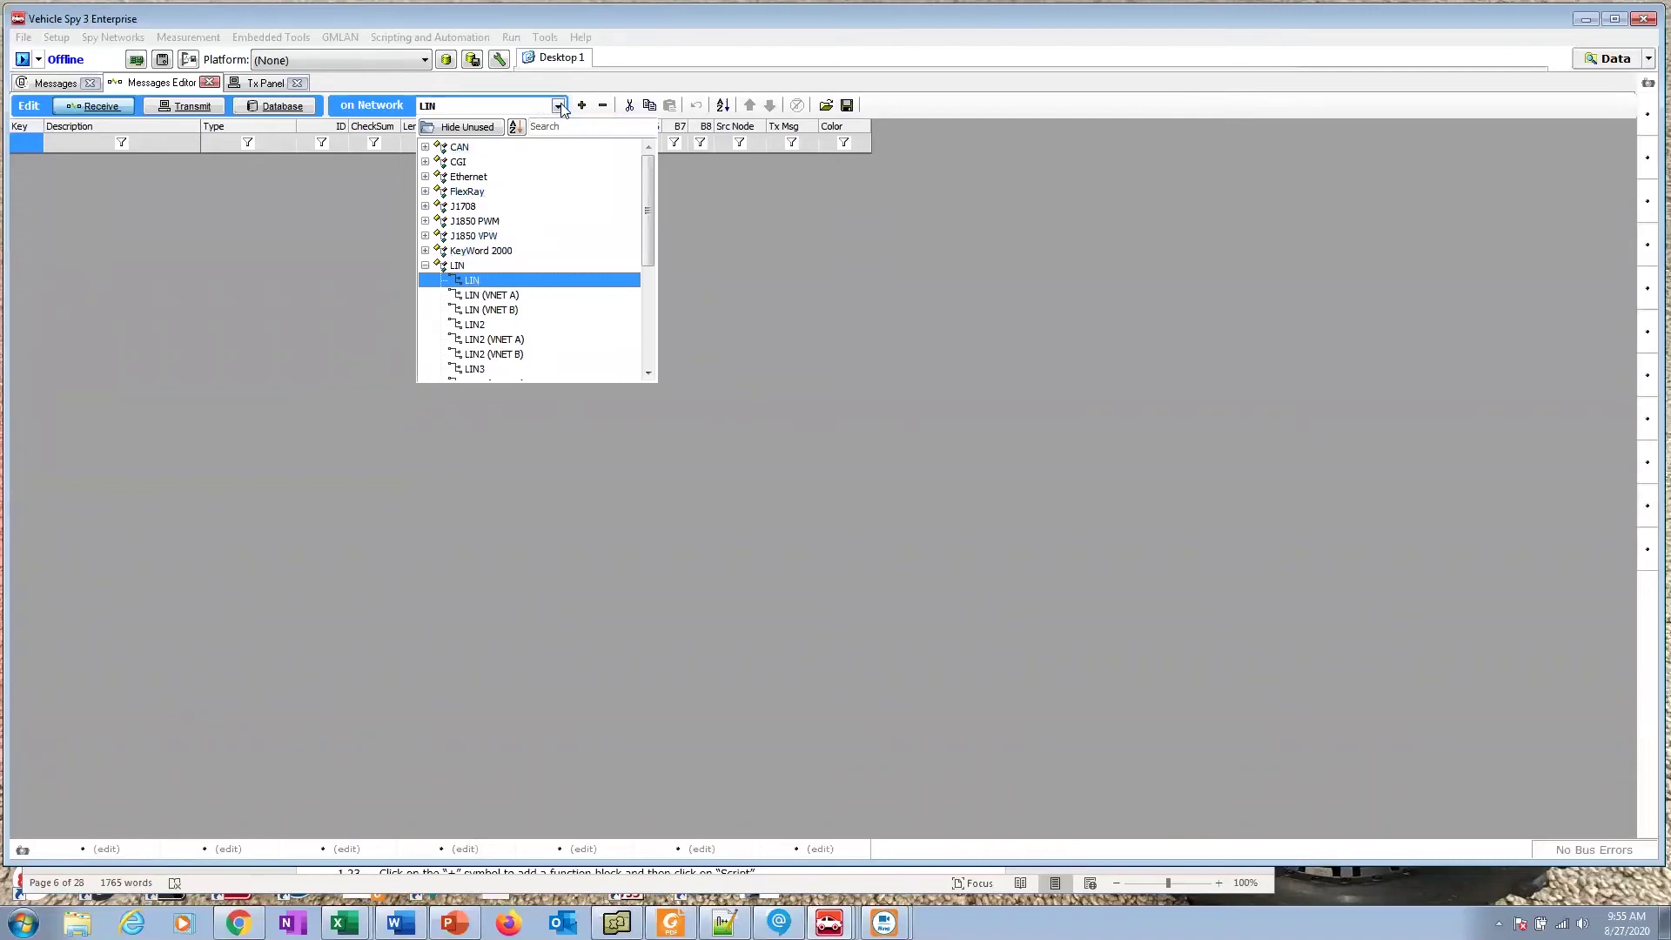
left_click(756, 272)
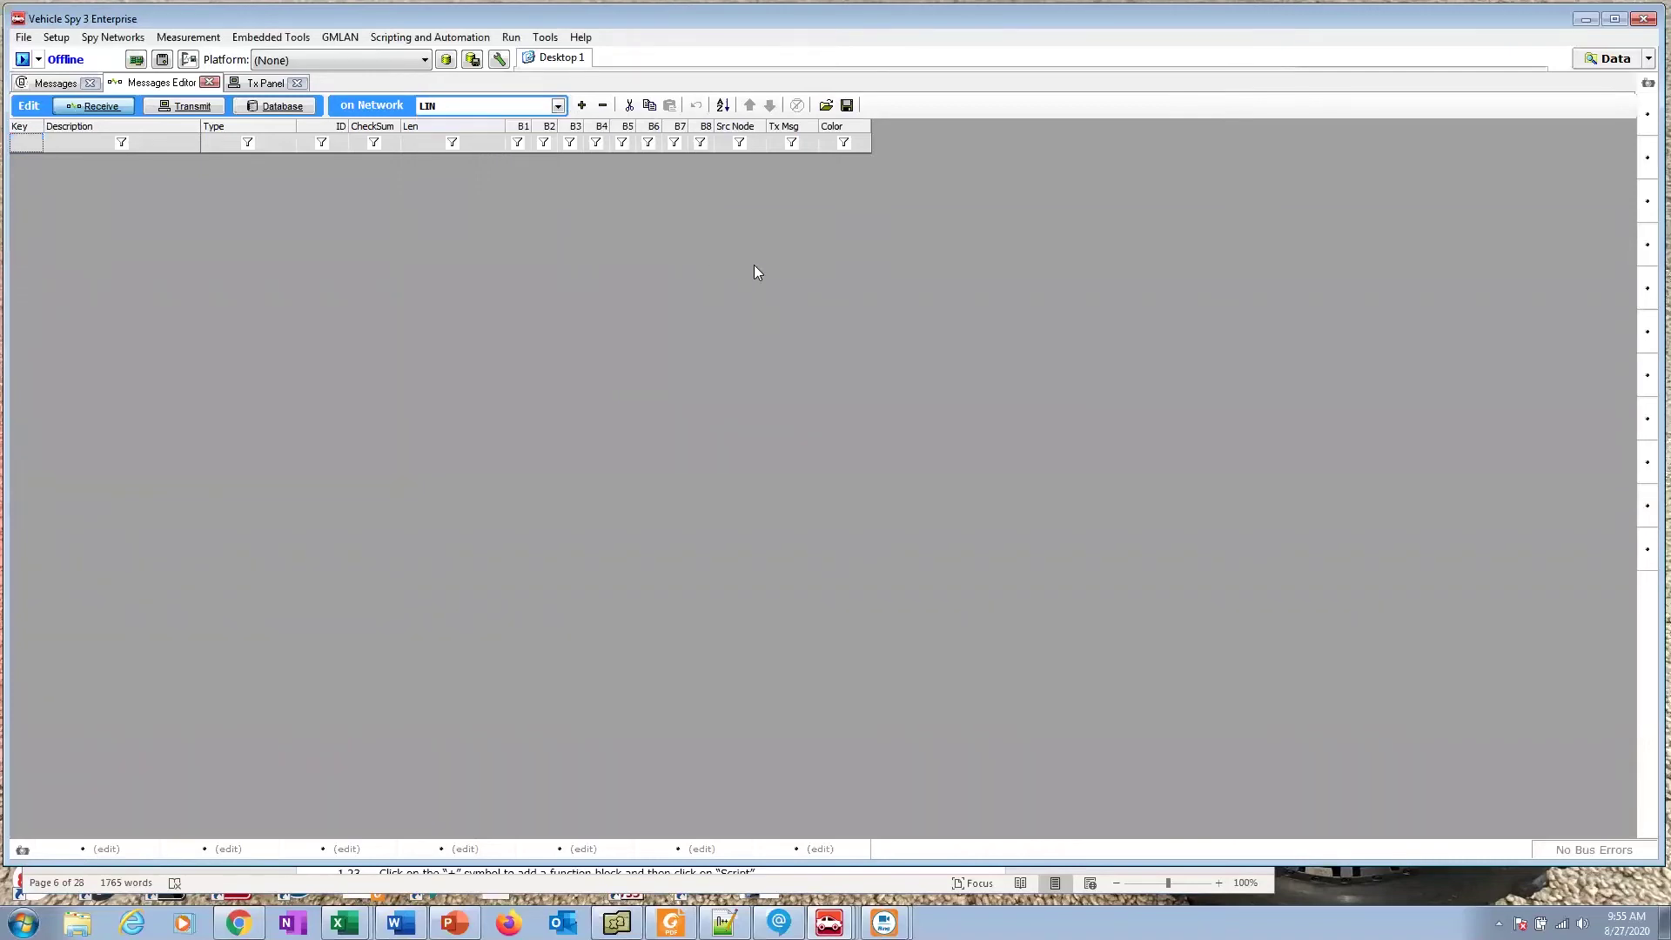
Step: Add Message LIN 2, then delete both Message LIN 1 and Message LIN 2
left_click(582, 105)
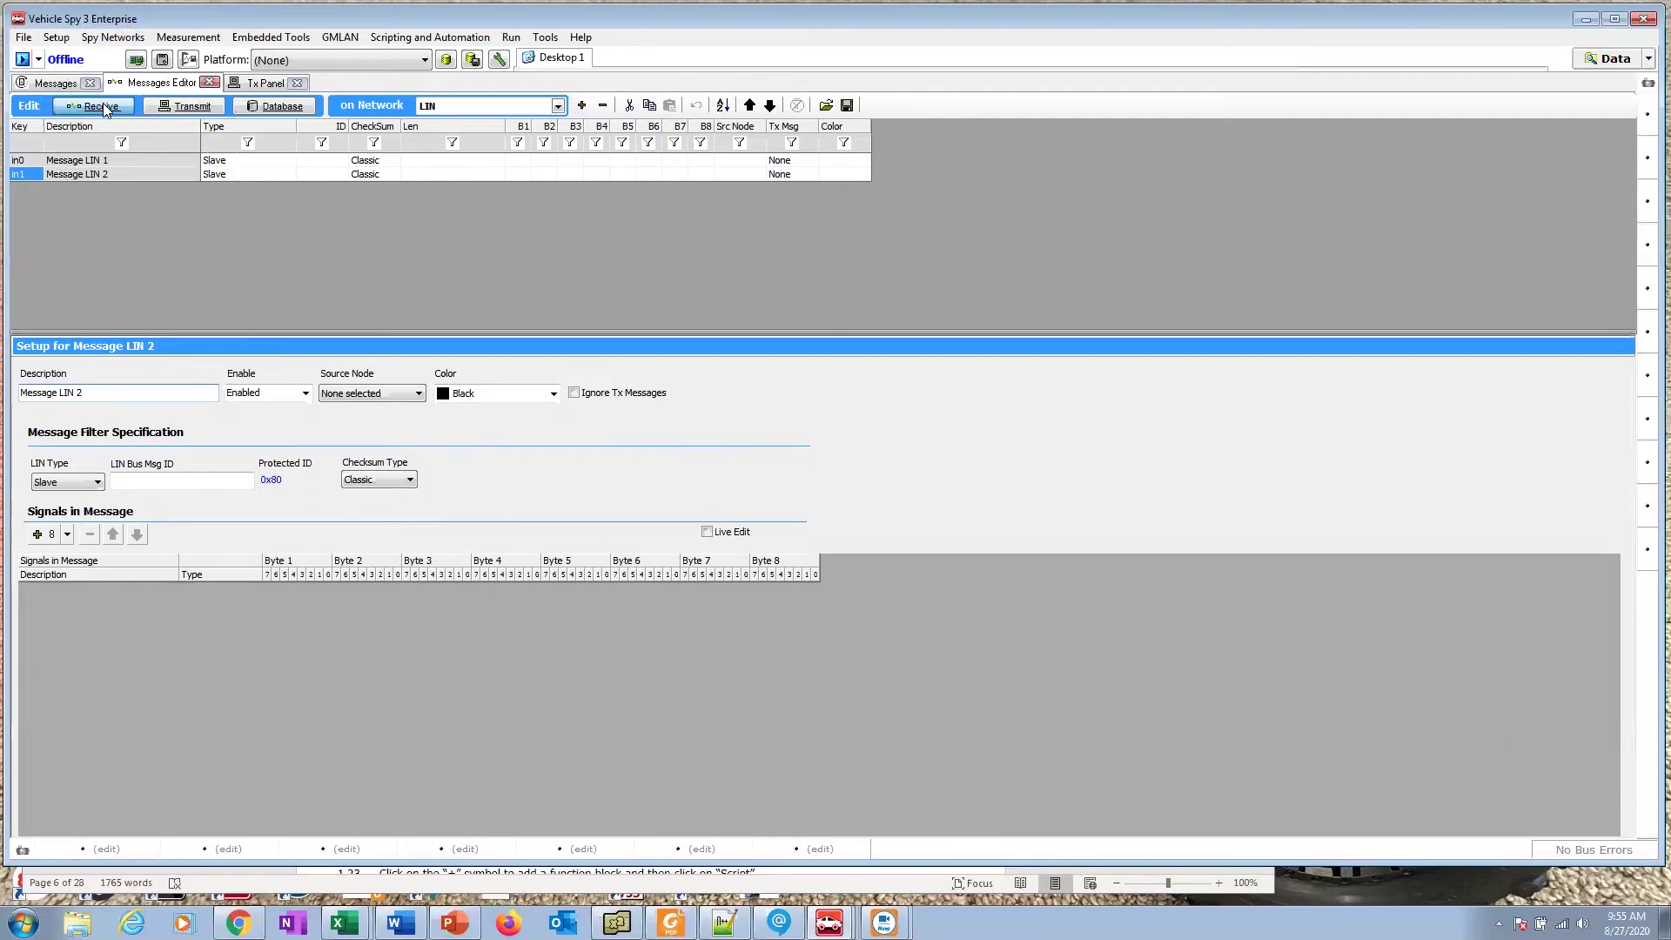
left_click(112, 160)
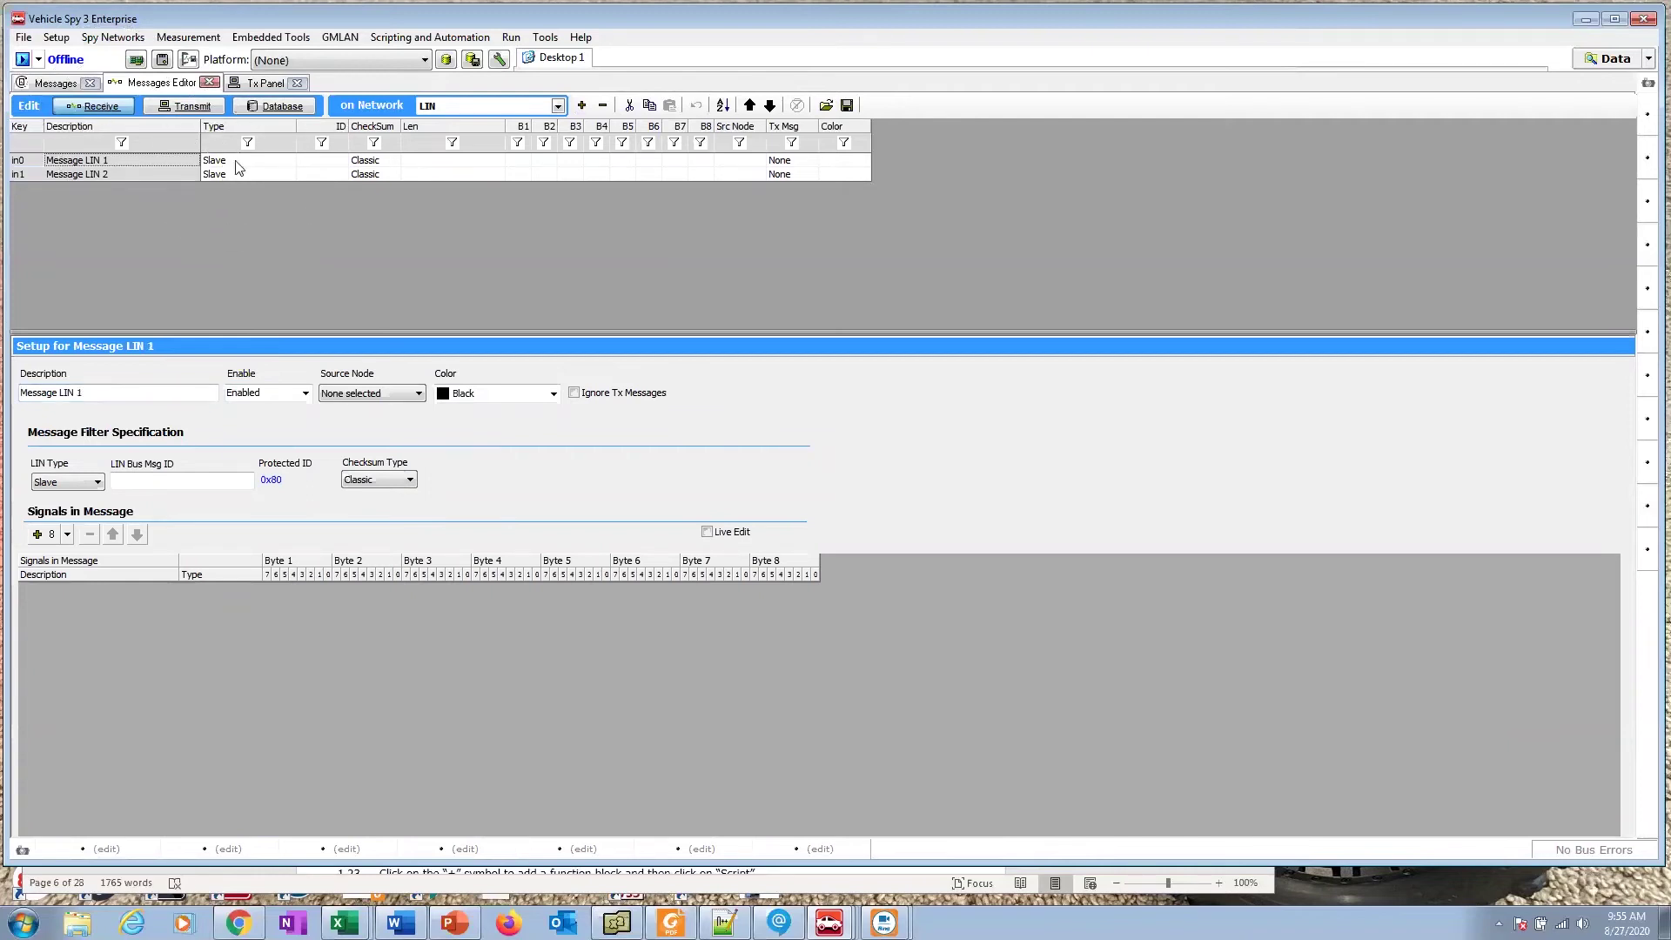
left_click(602, 106)
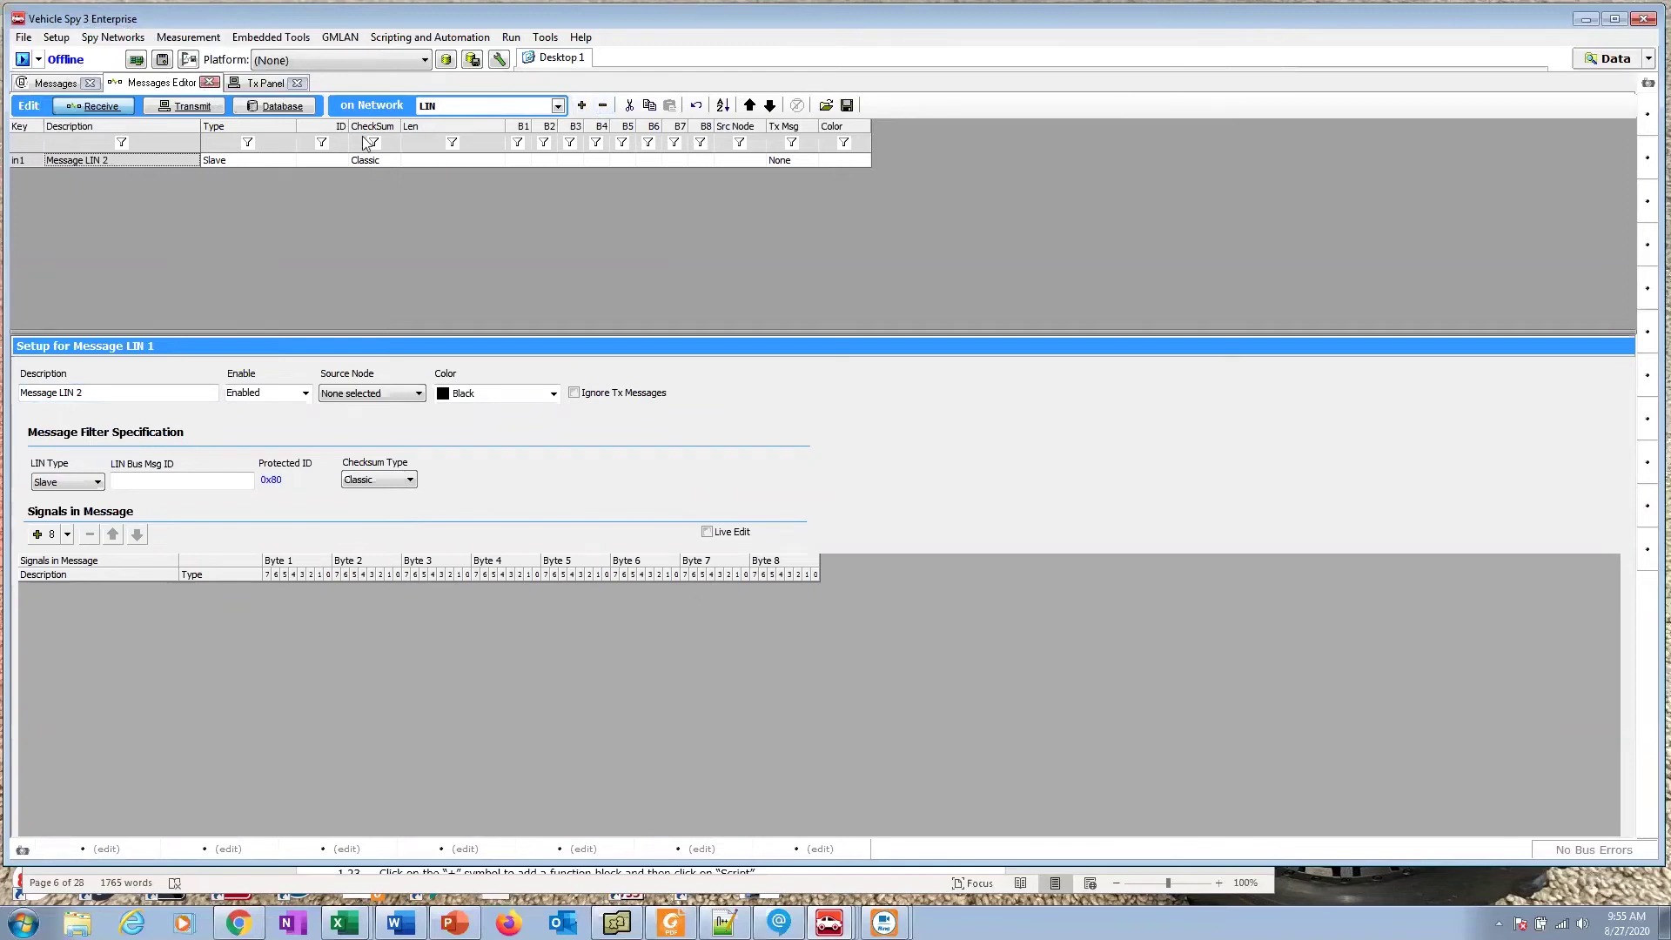
left_click(602, 105)
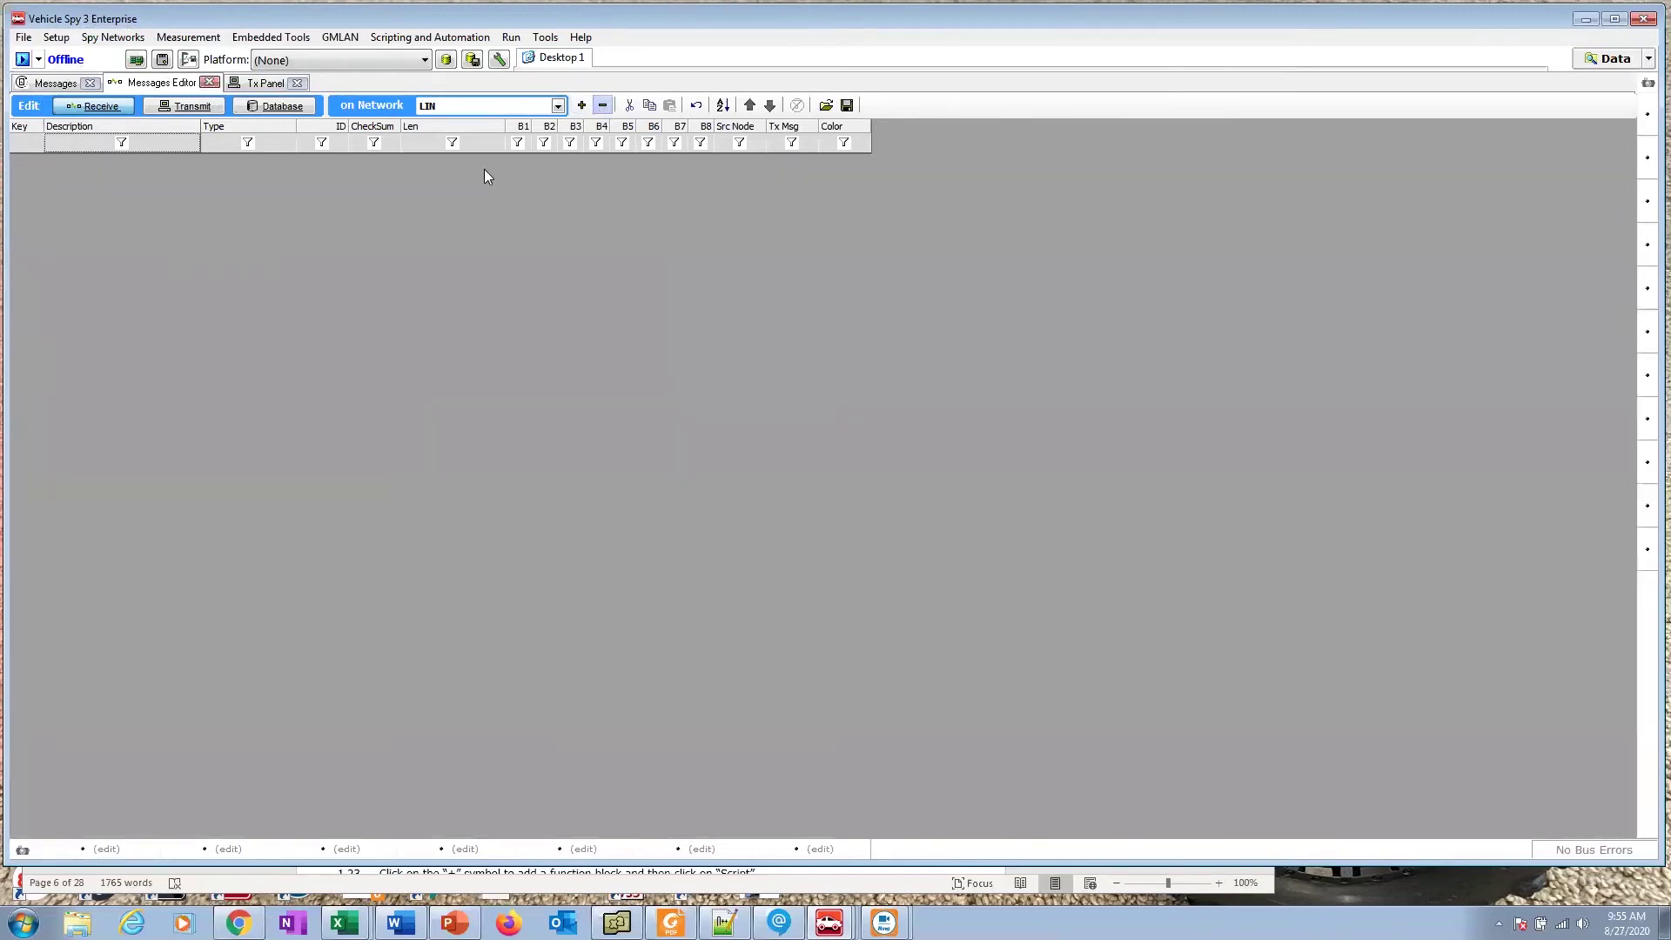
Step: Add two LIN transmit messages and set both of their Types to Master
left_click(186, 108)
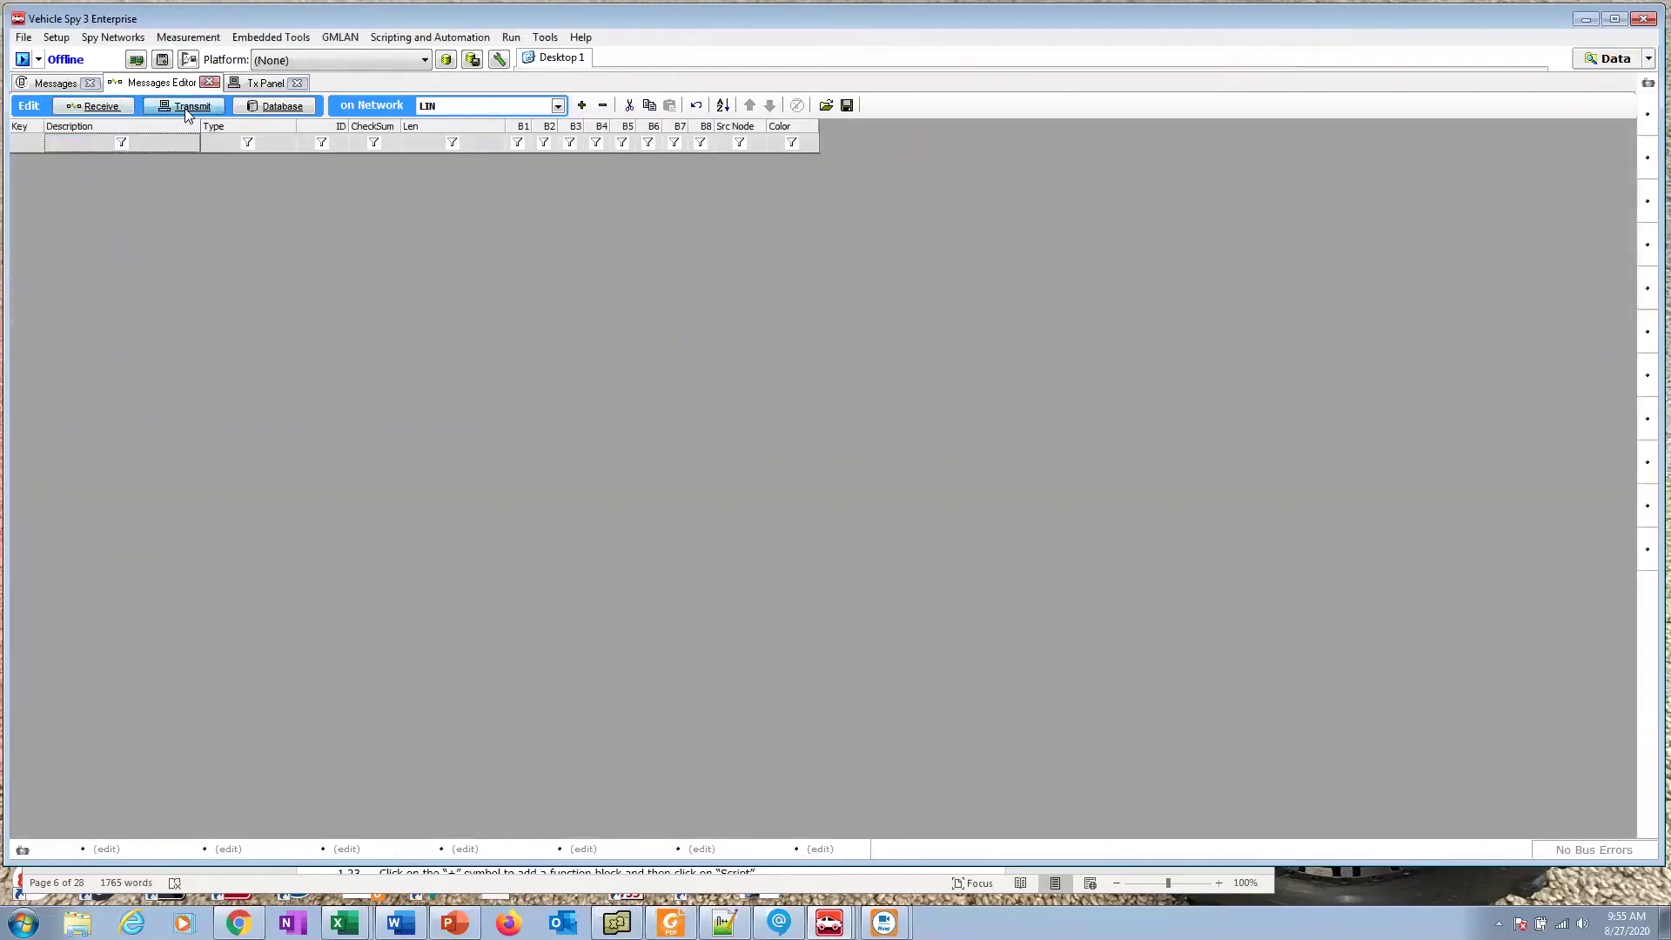
left_click(581, 105)
left_click(581, 105)
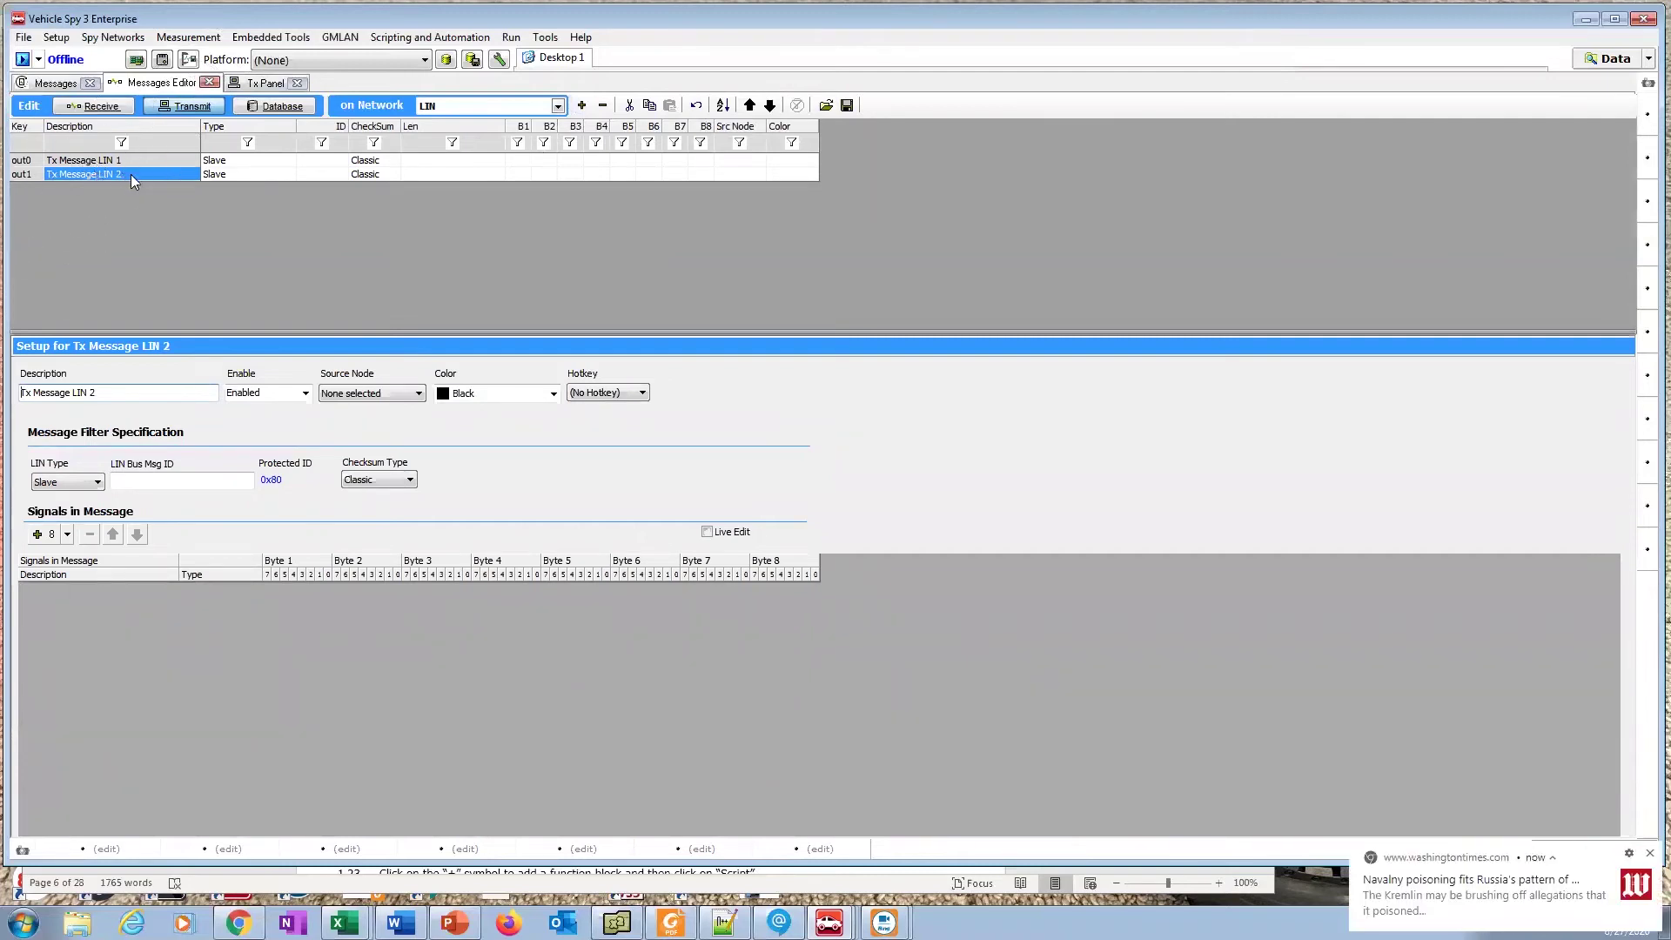
left_click(230, 161)
left_click(230, 161)
left_click(287, 162)
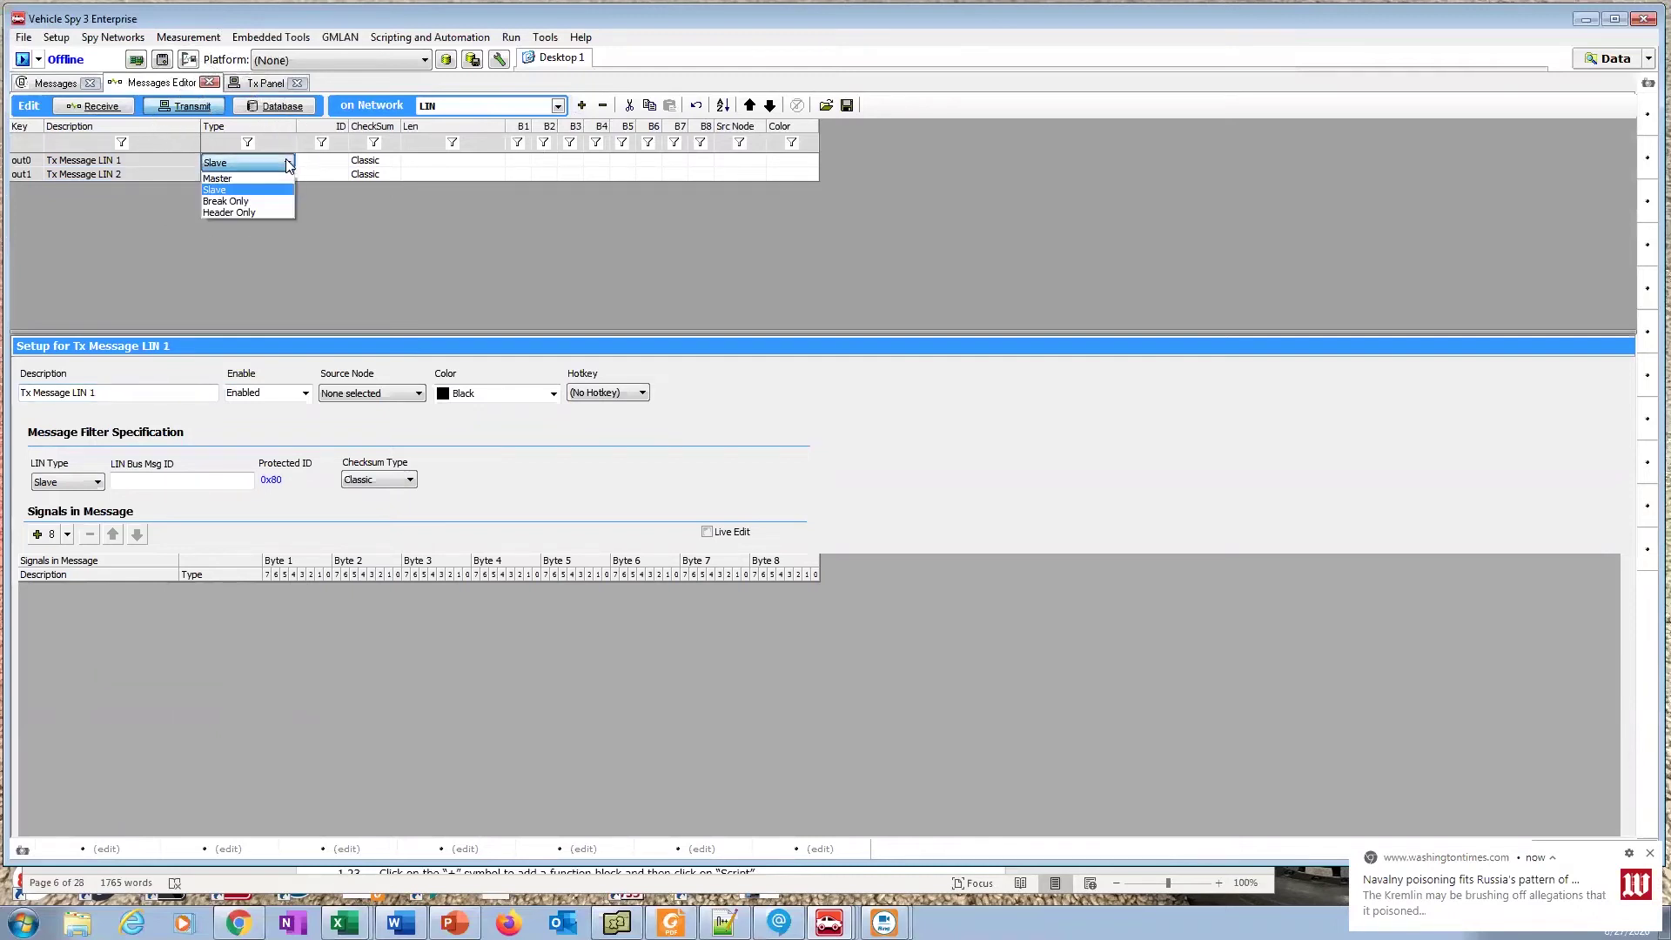
left_click(280, 177)
left_click(288, 177)
left_click(292, 176)
left_click(276, 190)
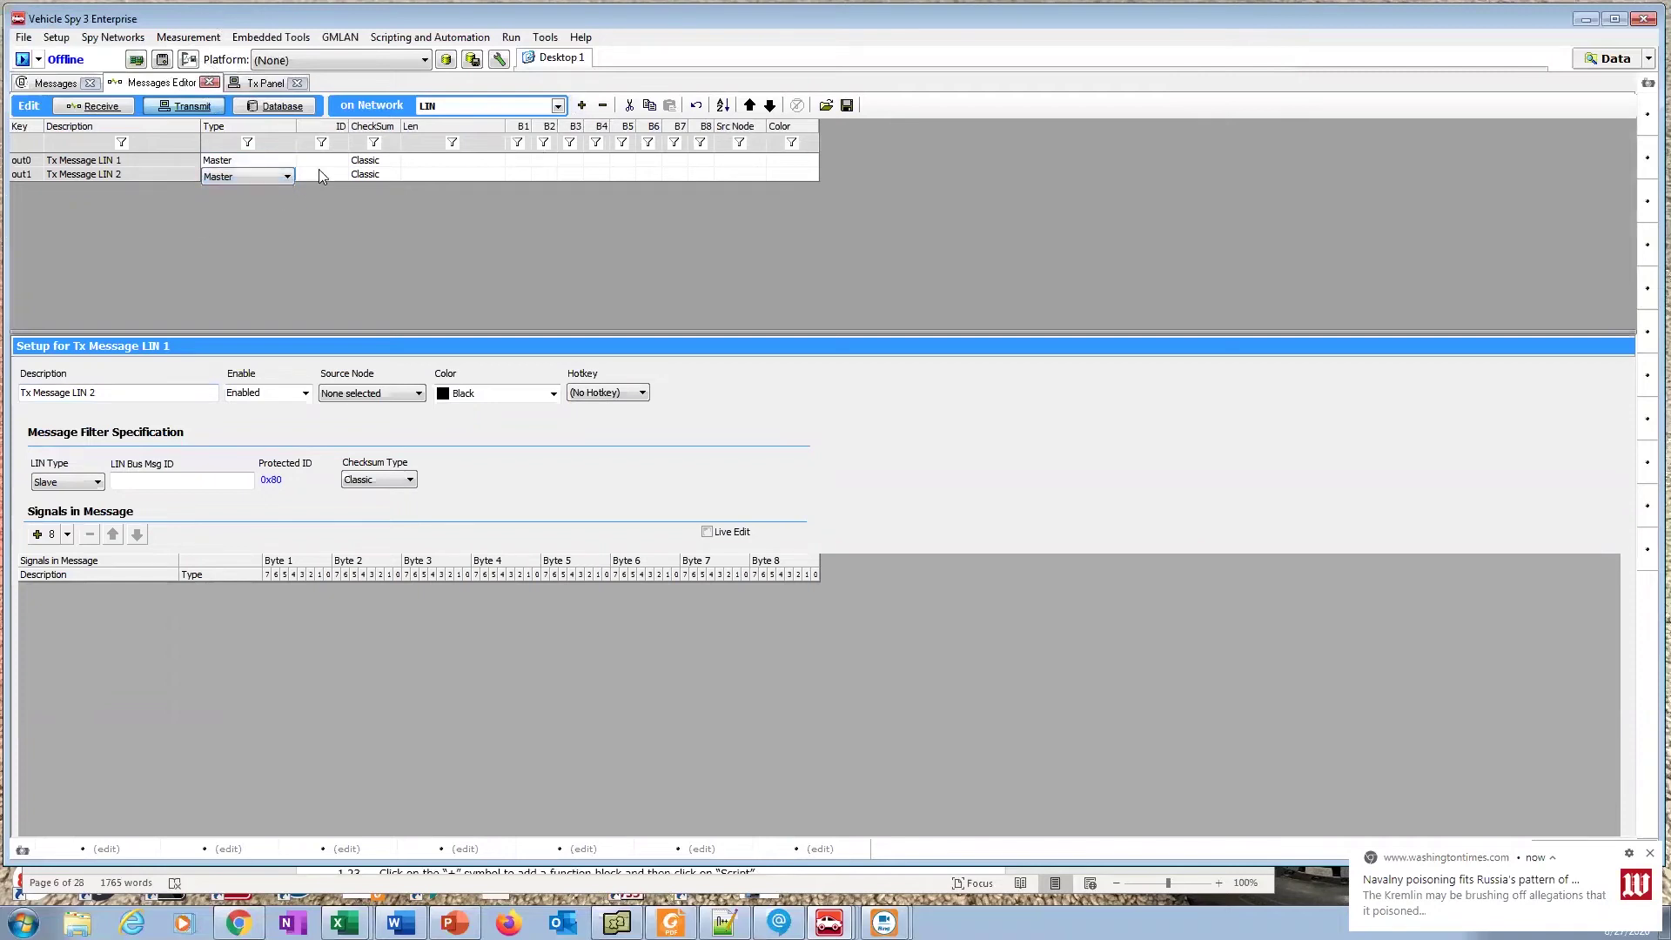
left_click(323, 163)
left_click(326, 165)
type("10")
left_click(324, 172)
type("11")
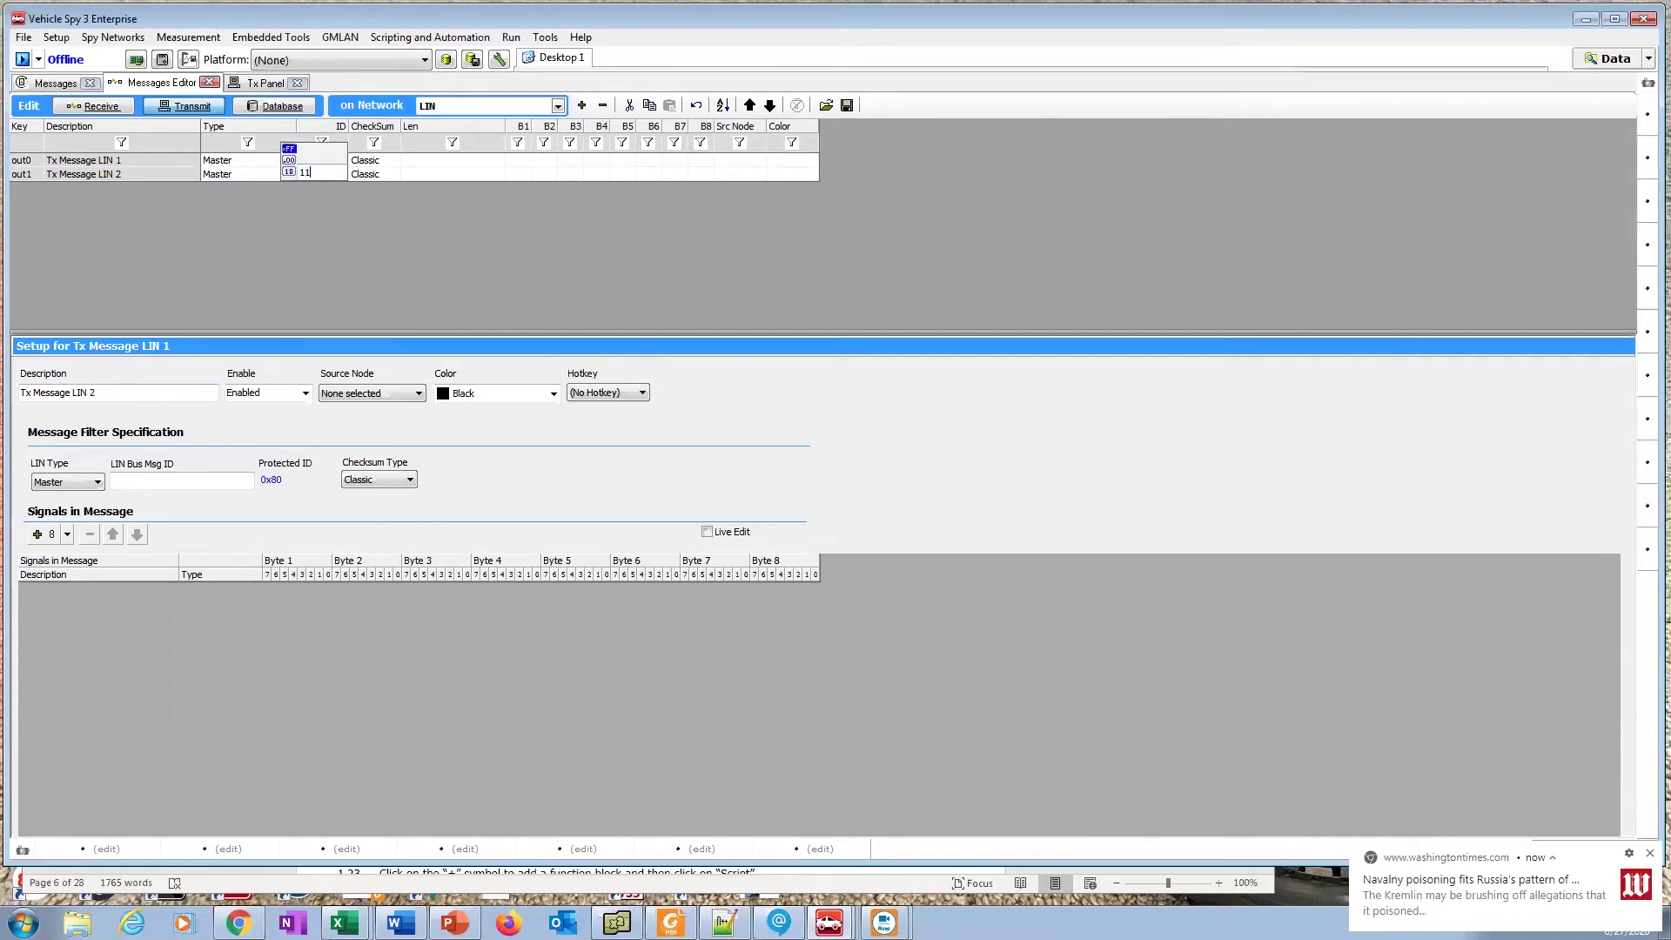
left_click(519, 163)
type("1122334455667788")
left_click(522, 174)
type("AABB")
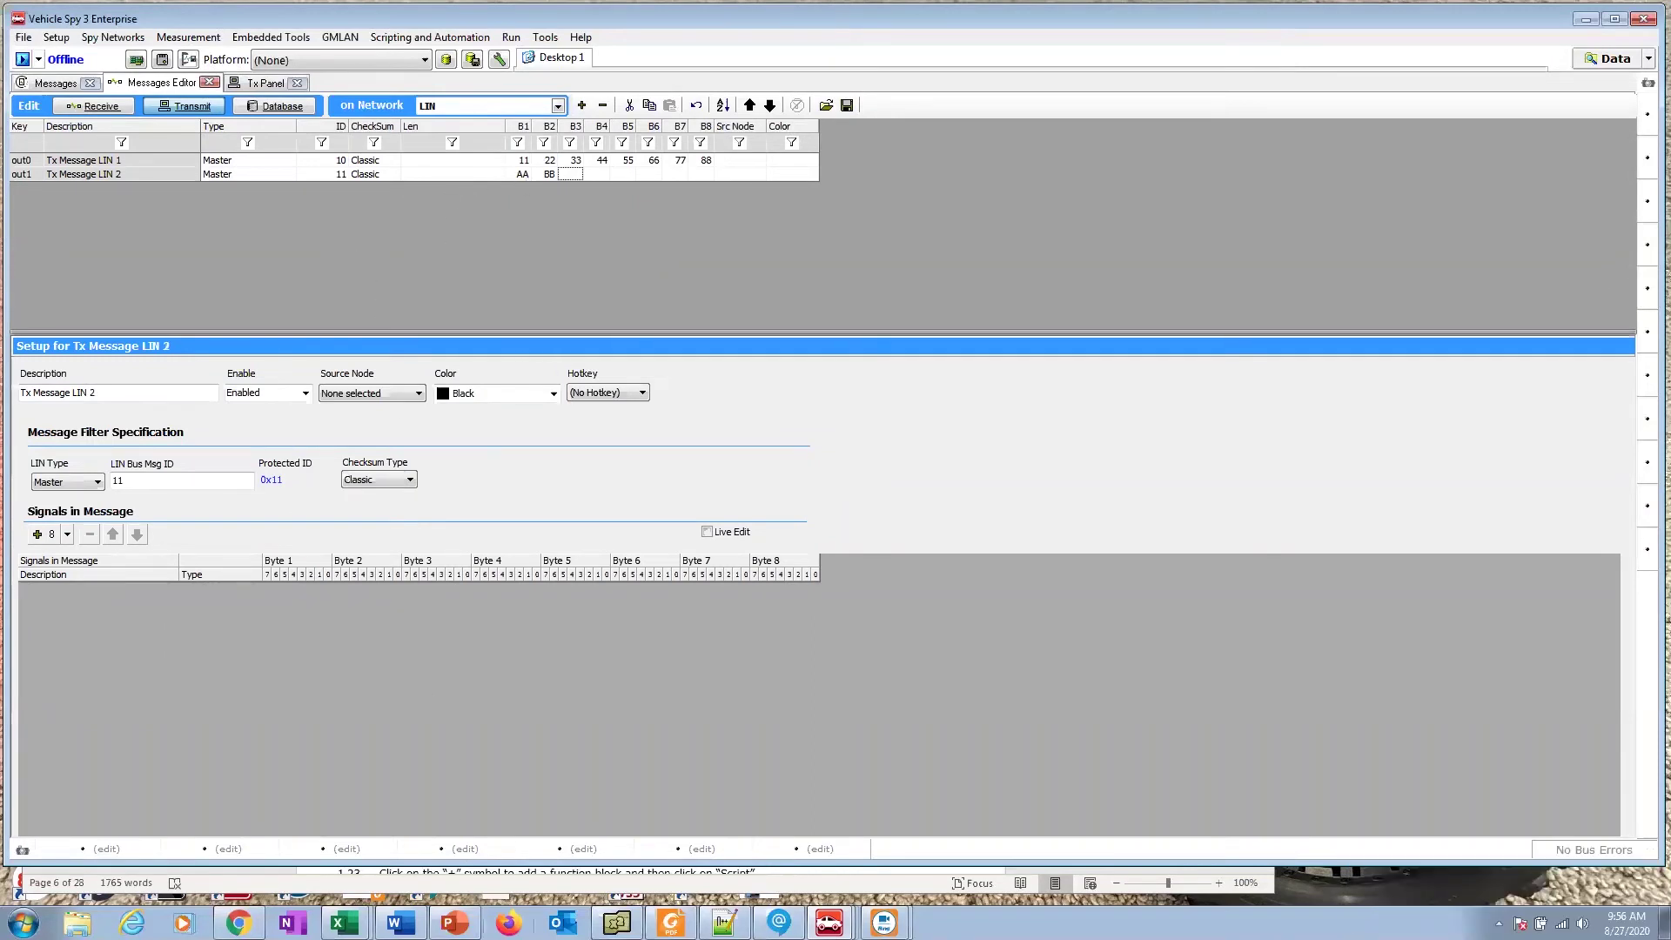
Step: Read through steps 1.23–1.27 of the Word packet on running the script and viewing LIN messages
left_click(399, 923)
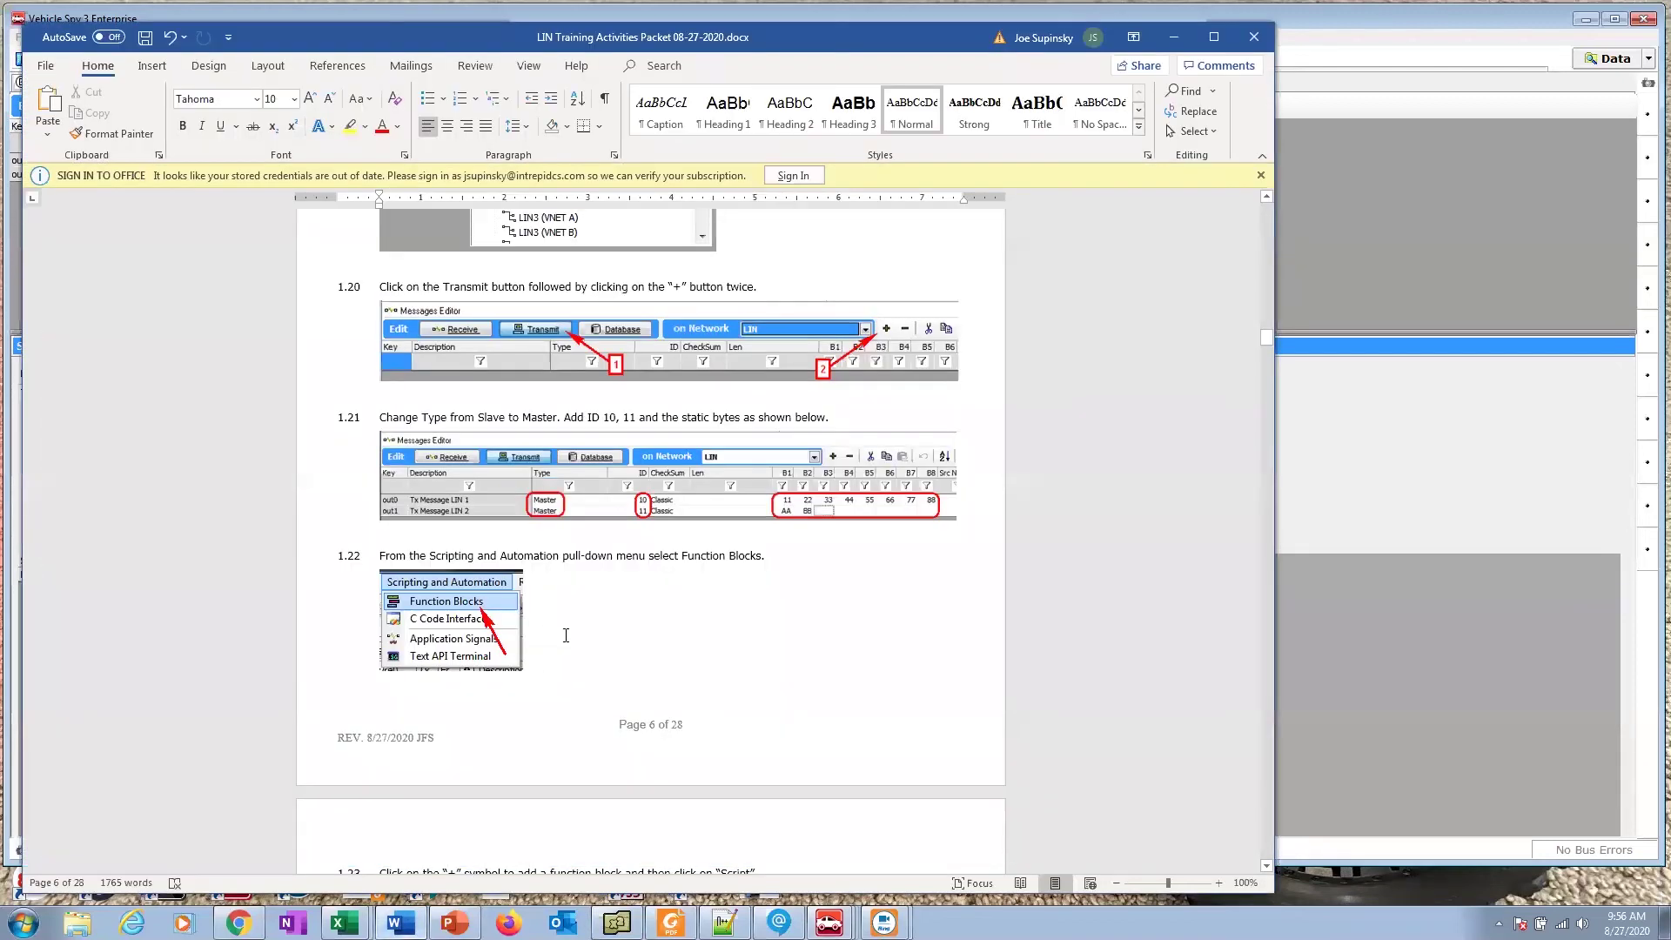
scroll(452, 612, "down", 8)
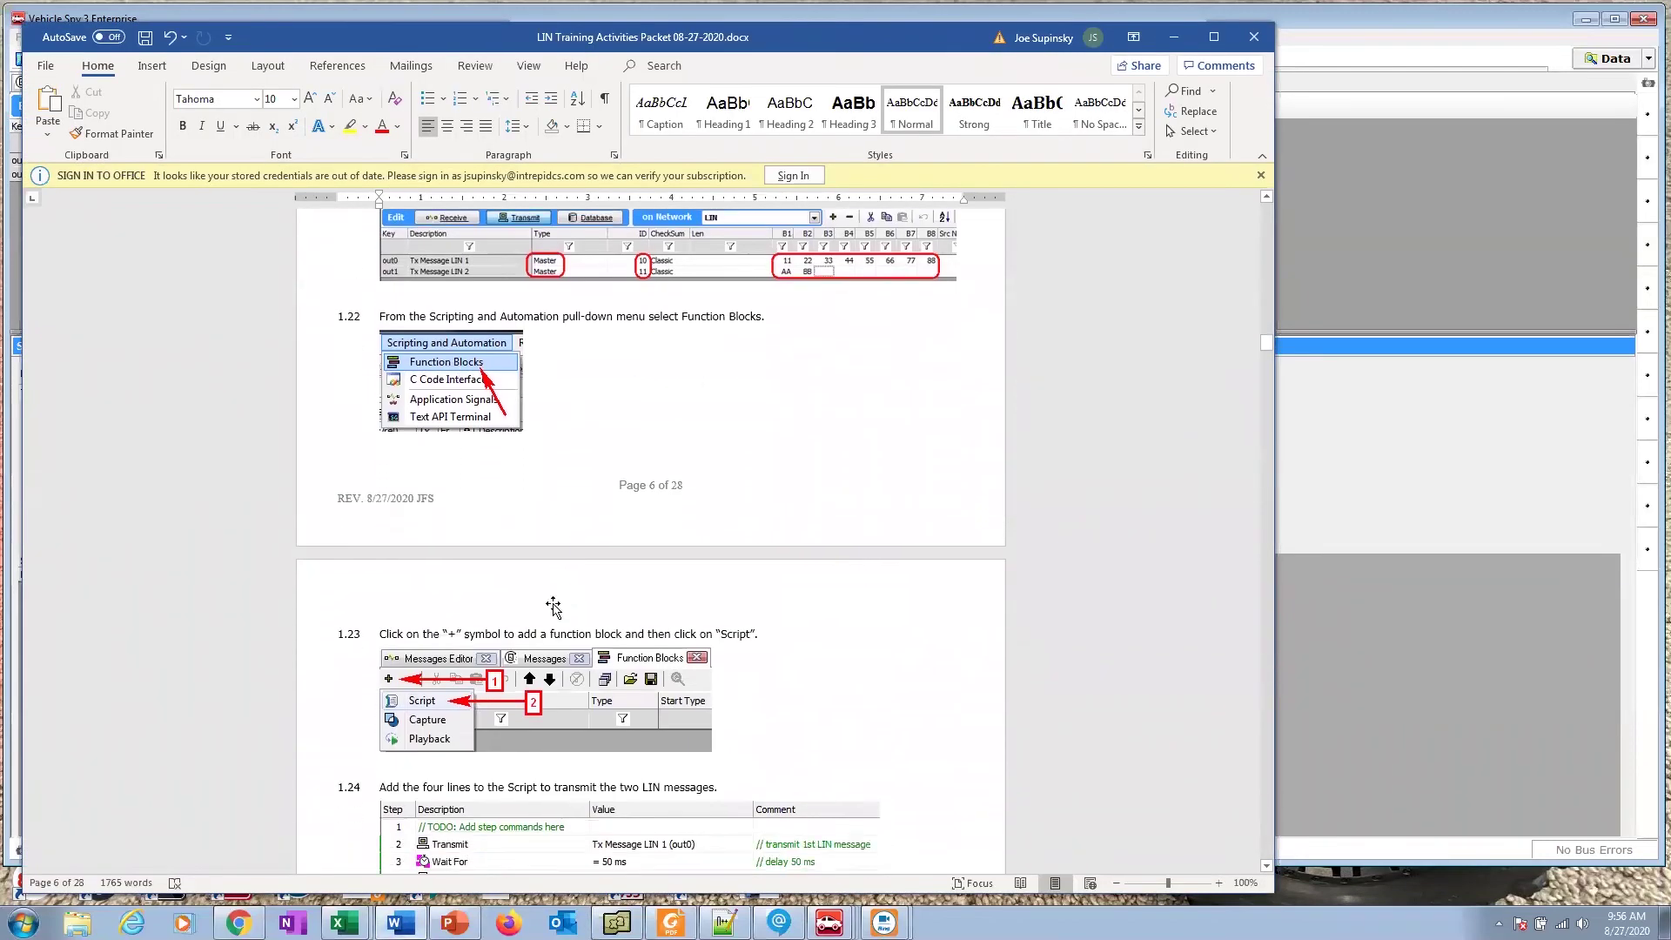
scroll(552, 602, "down", 2)
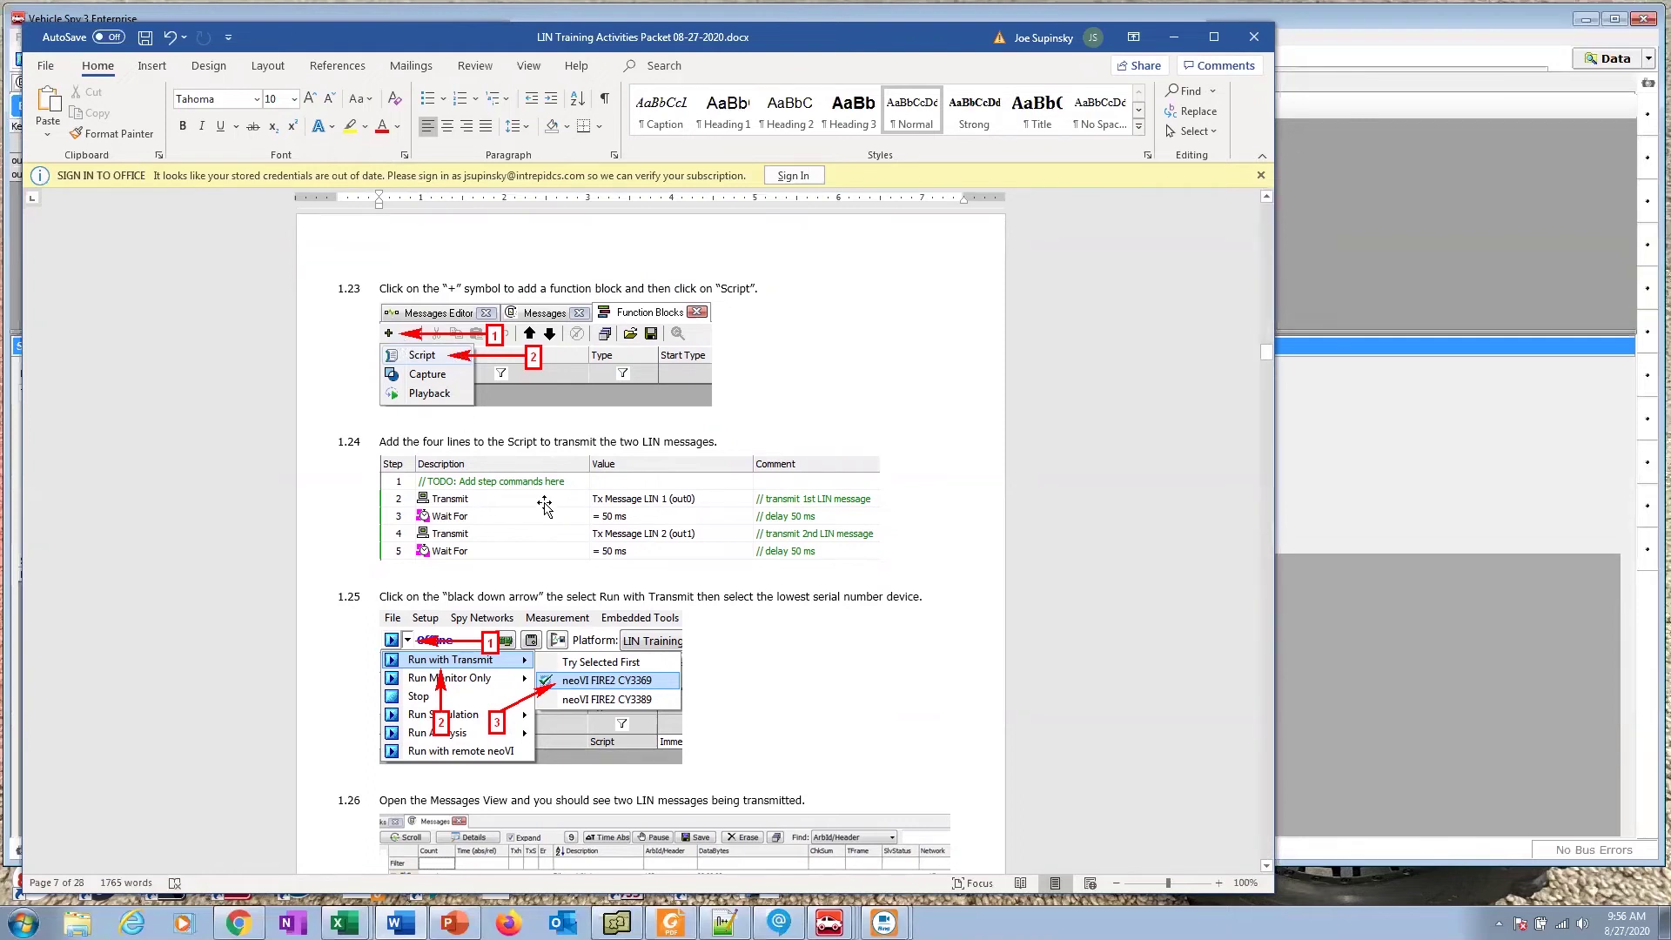
key("ctrl")
key("ctrl")
key("ctrl")
key("ctrl")
key("ctrl")
key("ctrl")
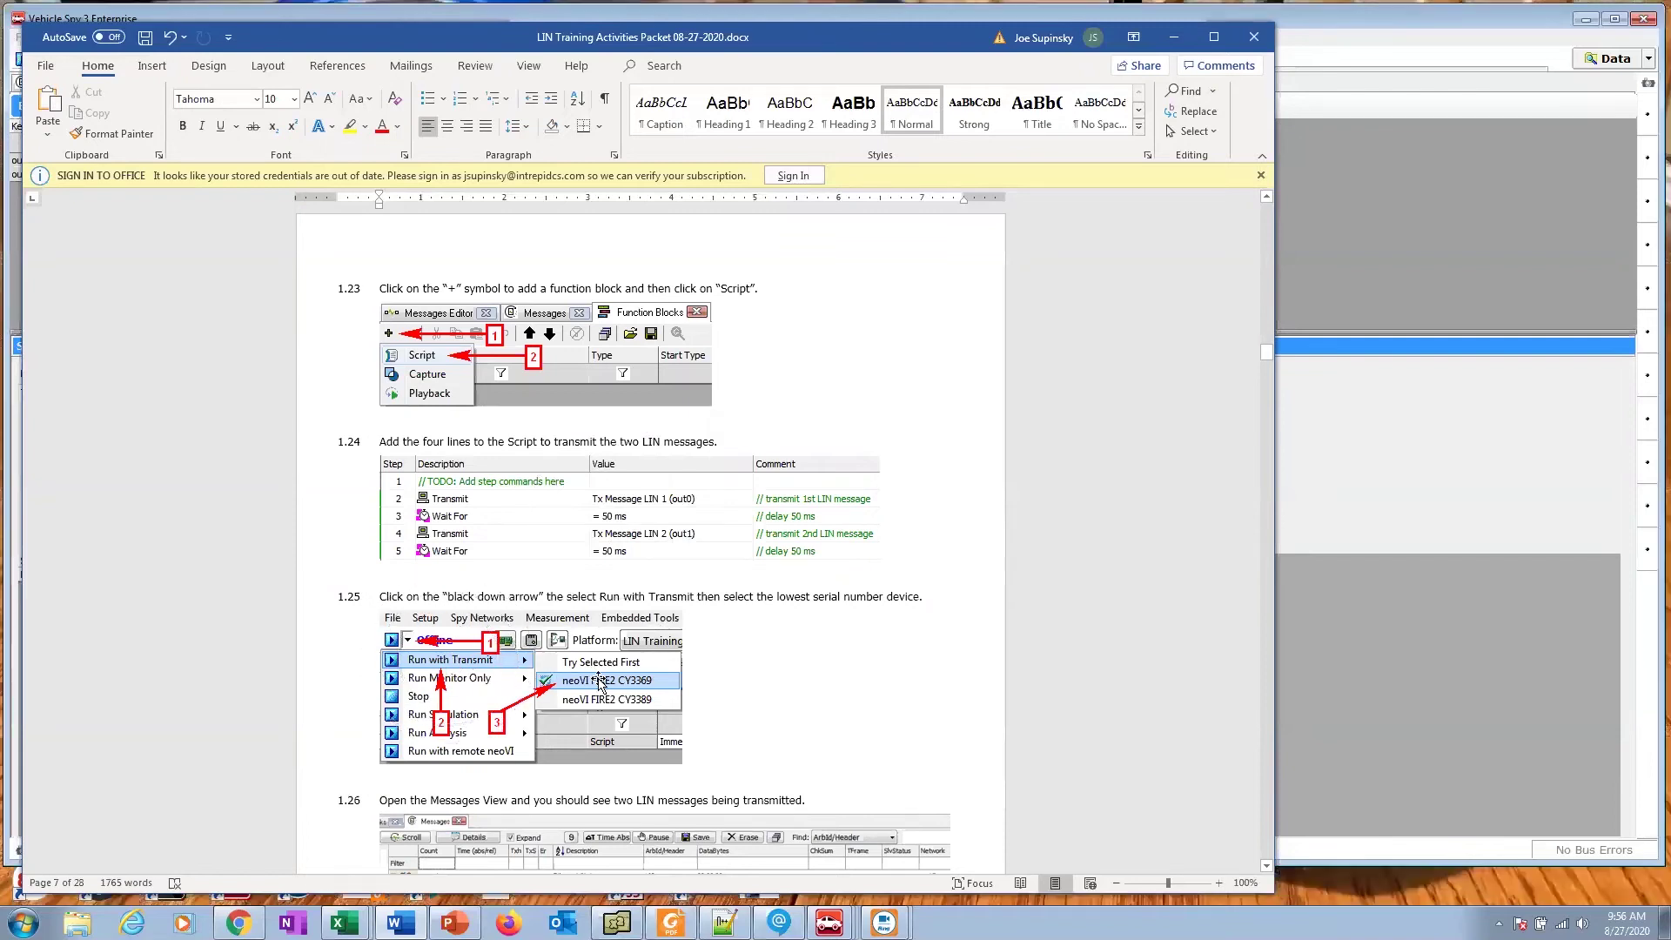
key("ctrl")
scroll(1108, 377, "down", 3)
scroll(1109, 377, "down", 4)
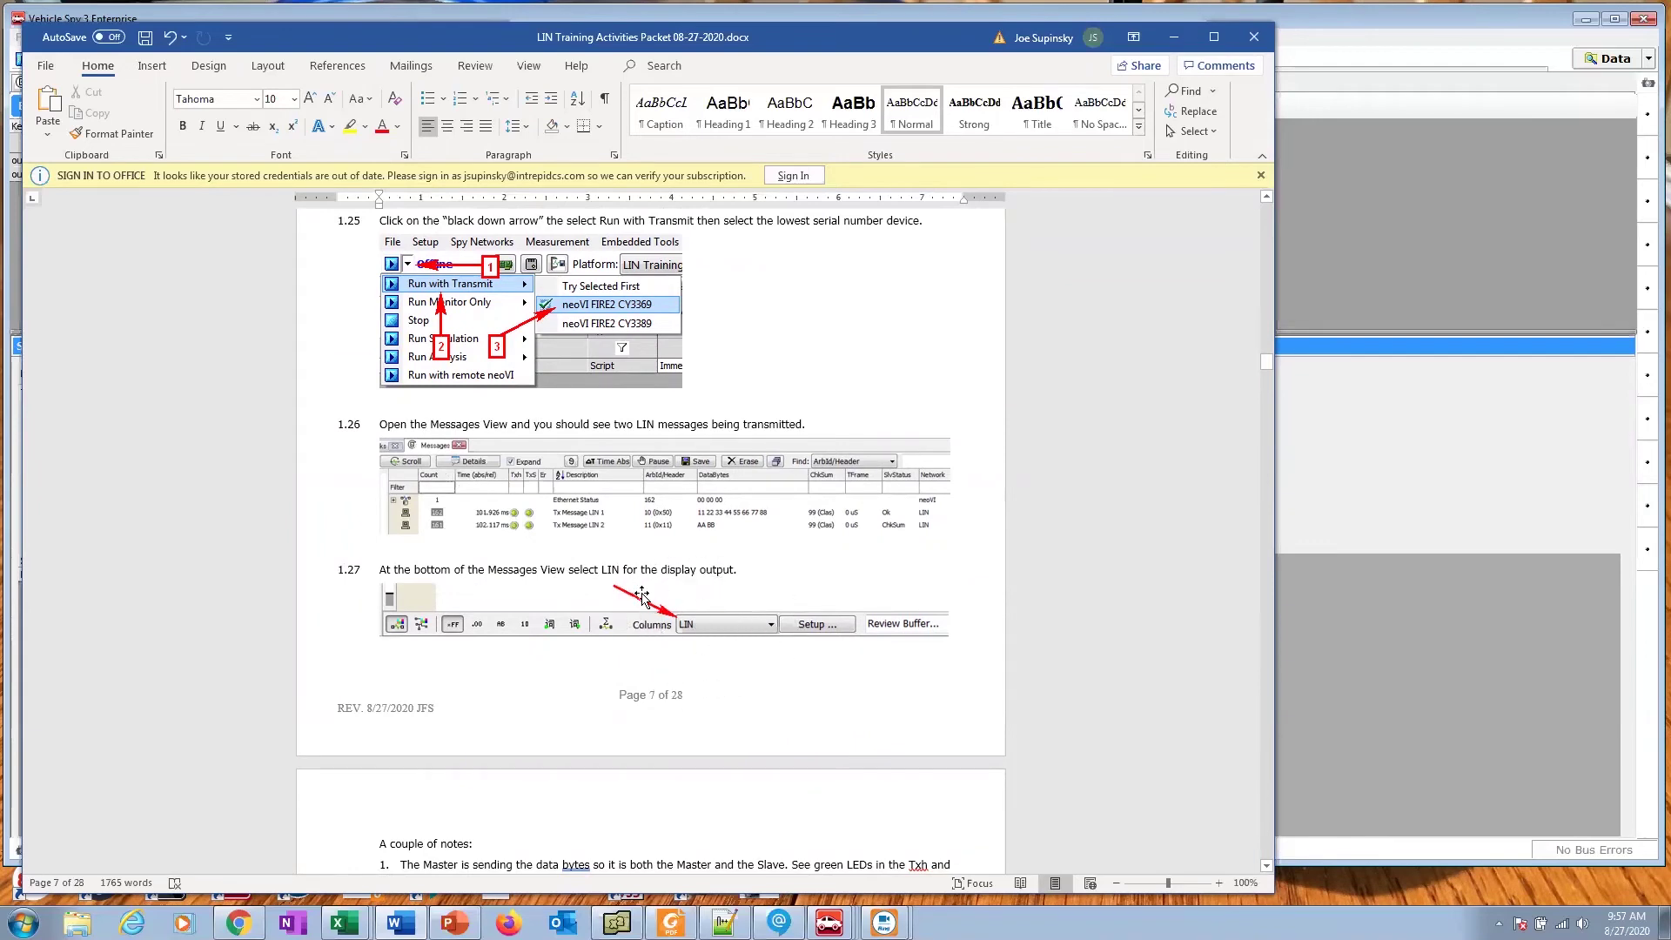
Step: Back in Vehicle Spy, open Scripting and Automation > Function Blocks
left_click(1422, 277)
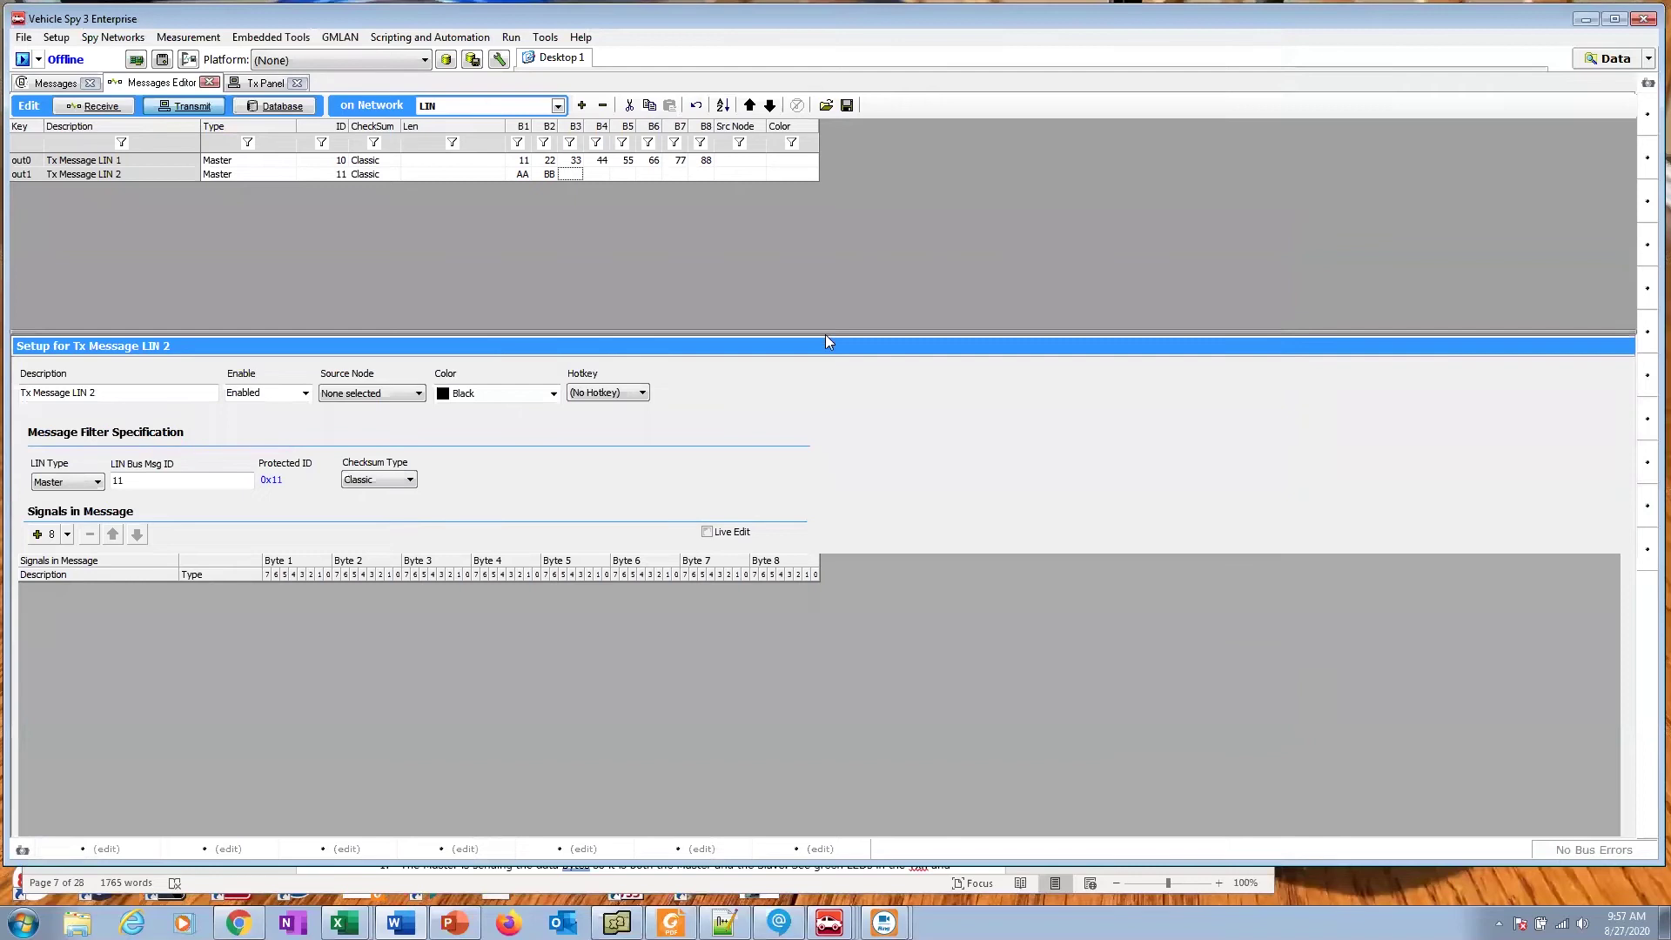
left_click(464, 37)
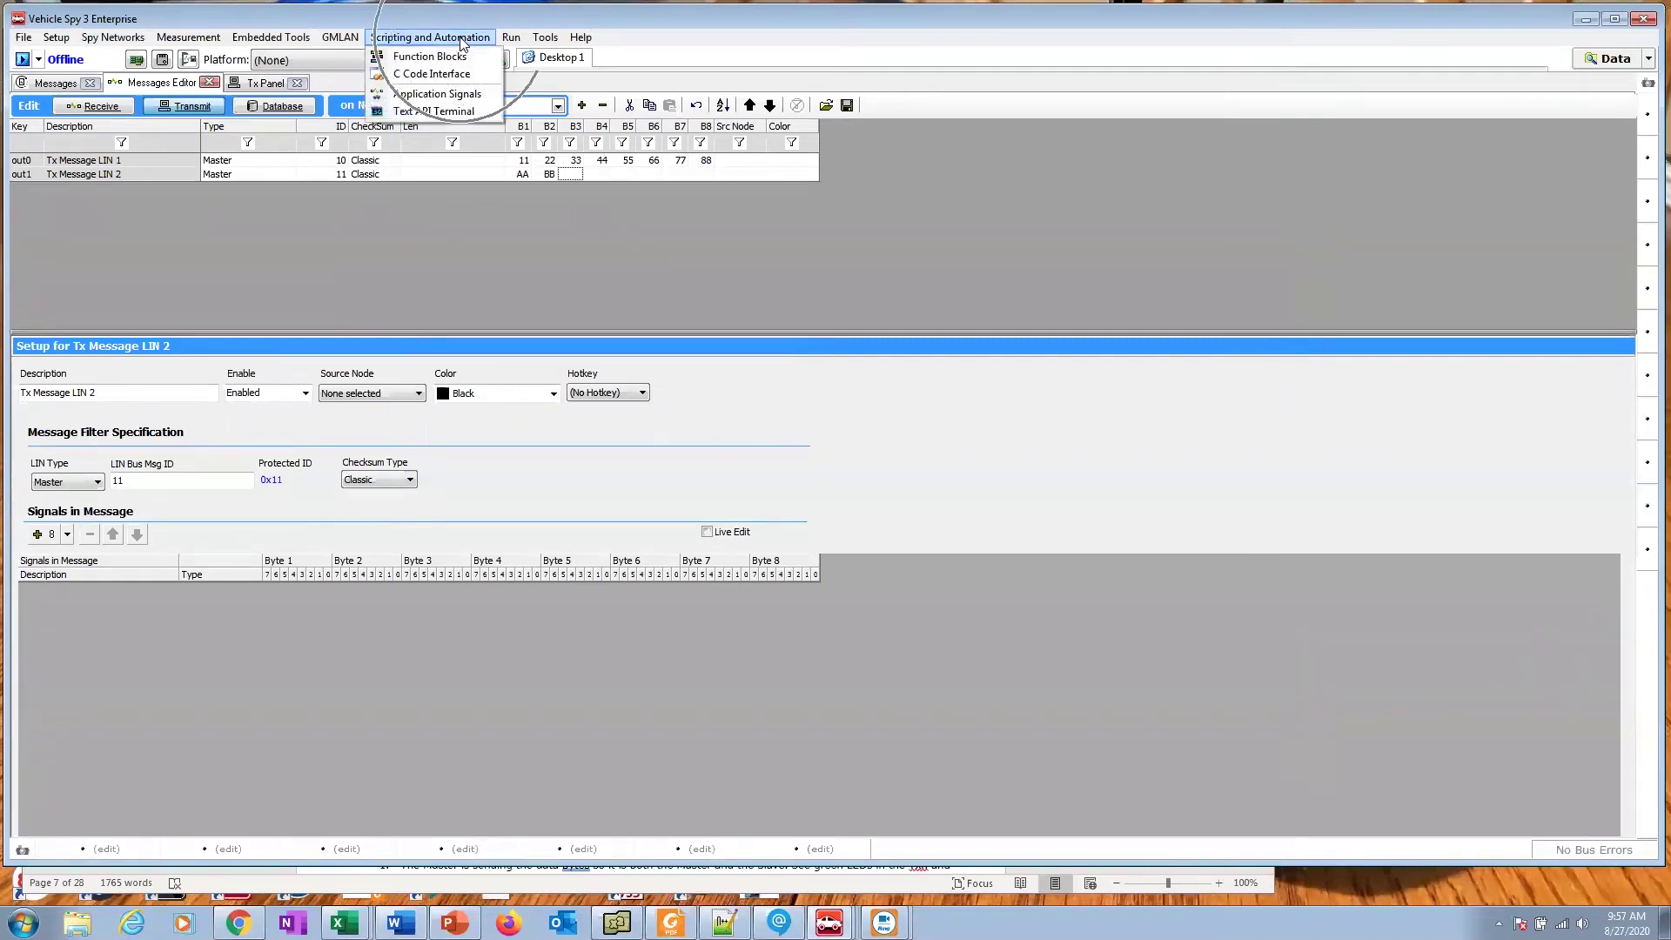
left_click(454, 56)
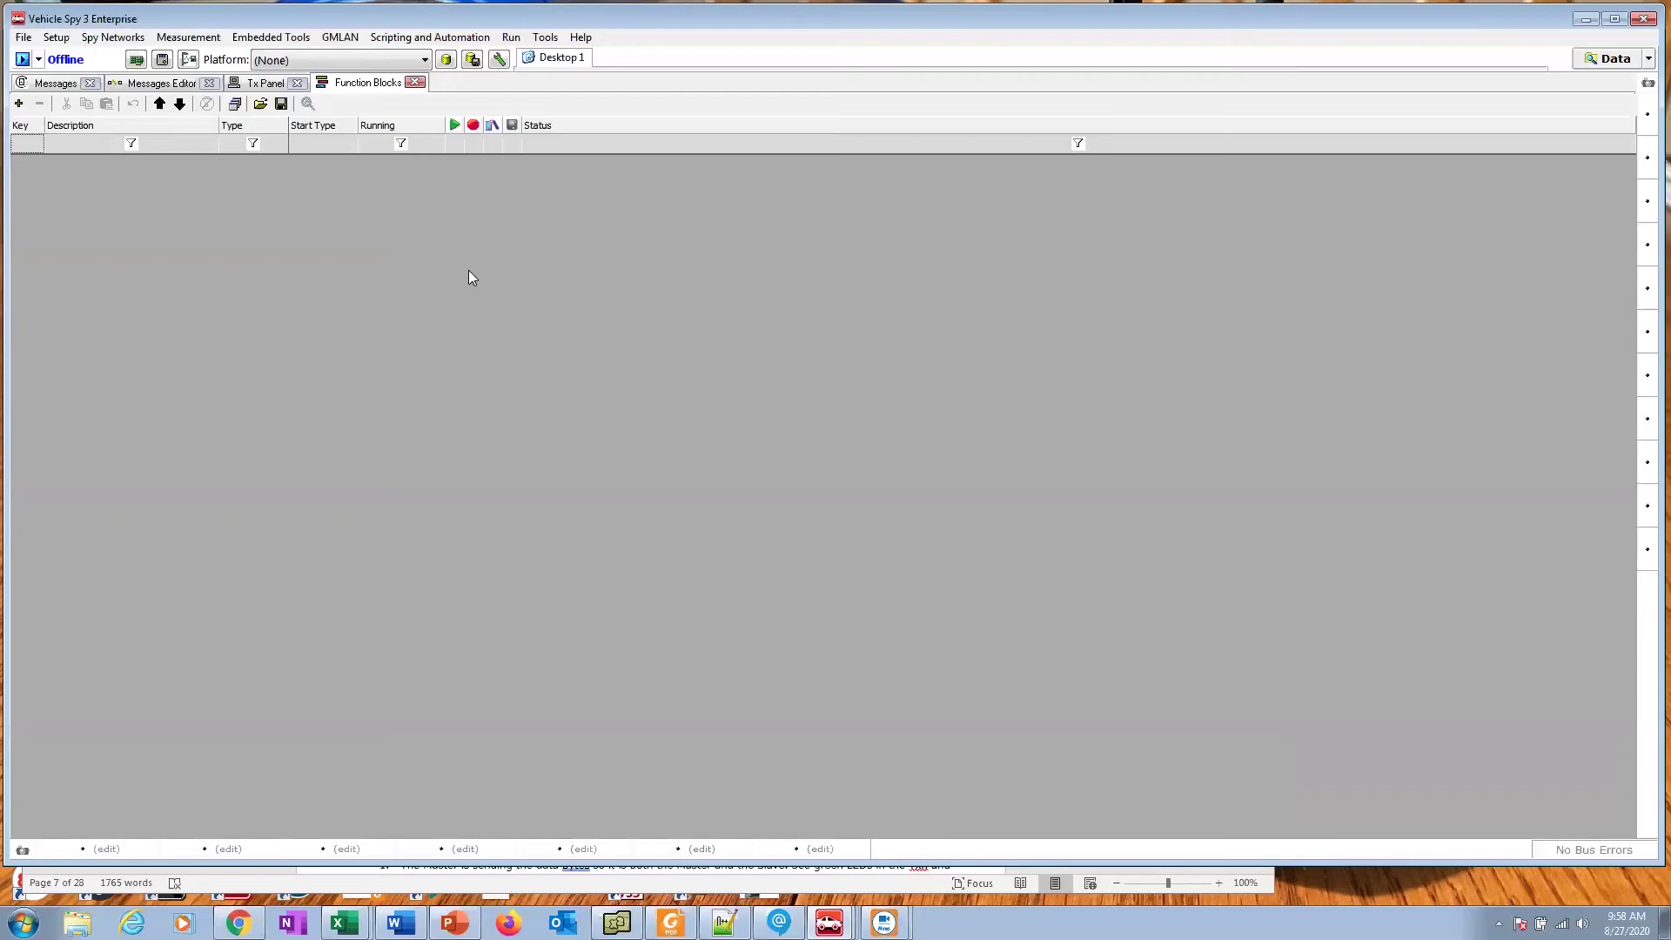
Step: Revisit the Scripting and Automation menu and bring up the empty Function Blocks view again
left_click(462, 38)
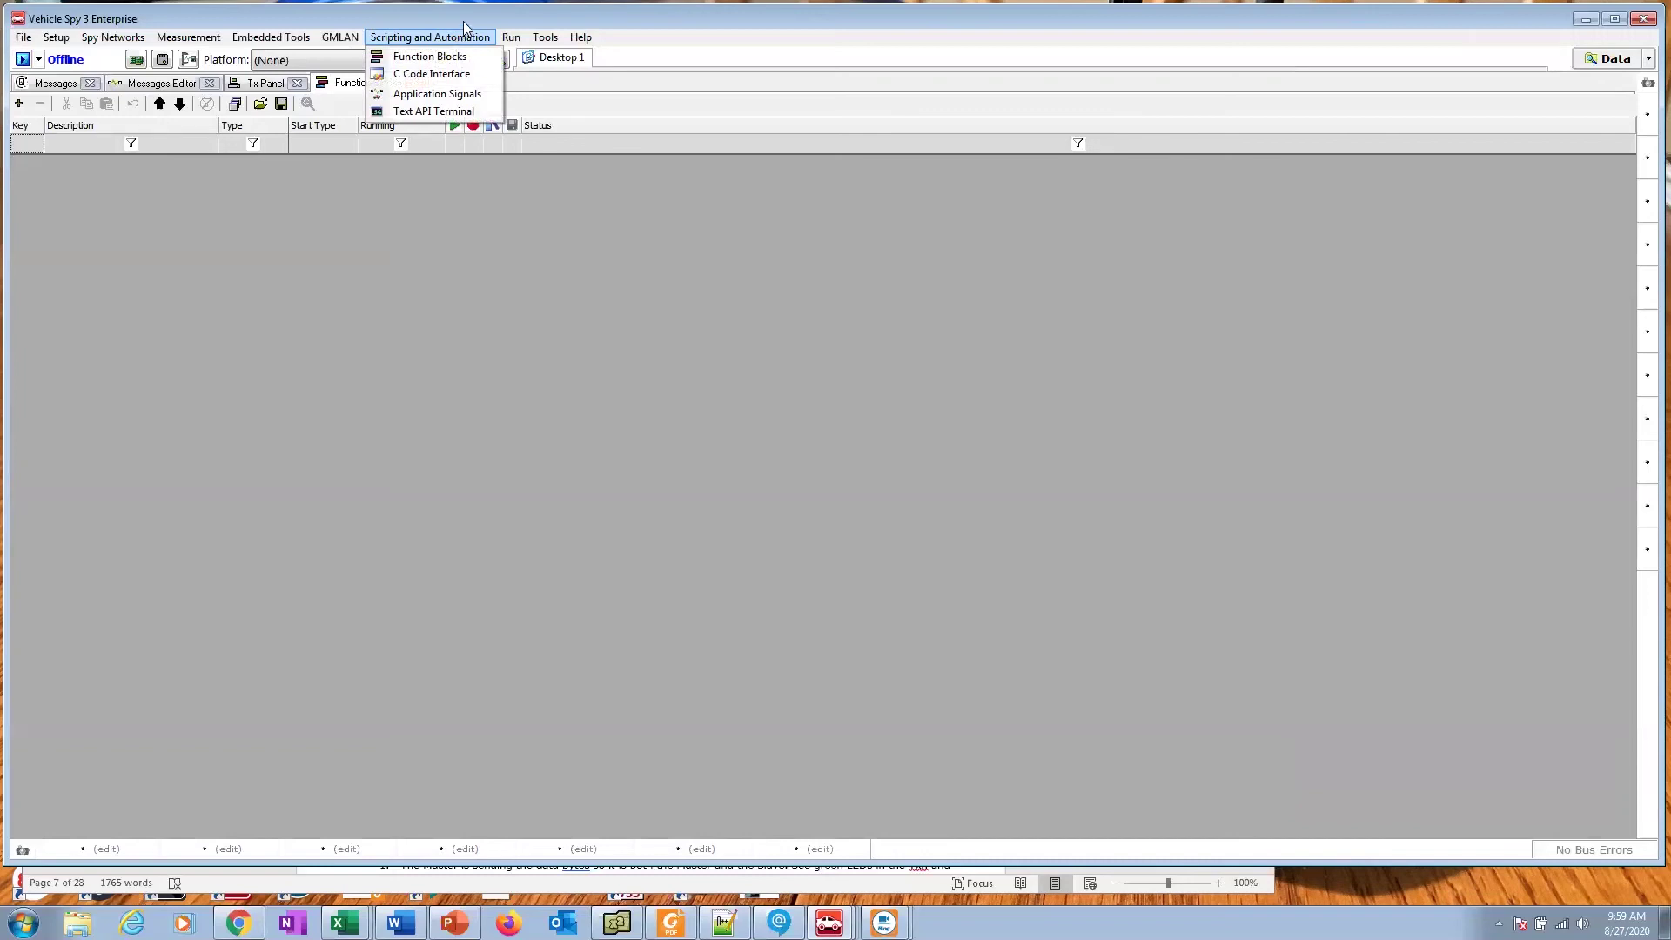
left_click(435, 56)
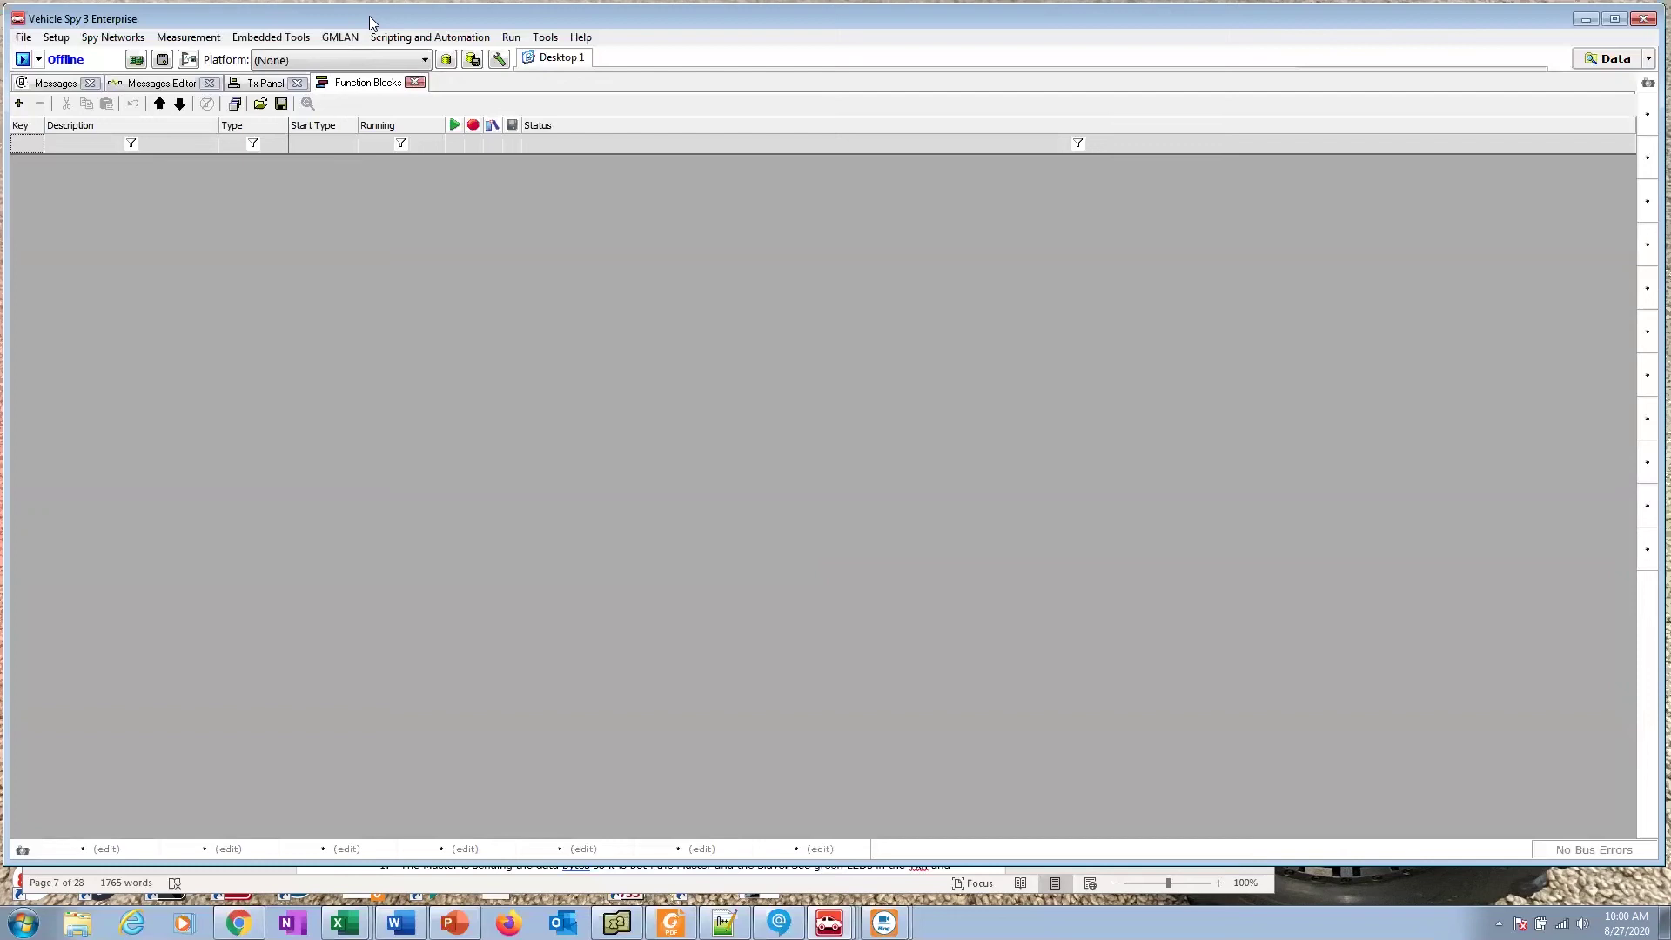
left_click(409, 37)
left_click(420, 58)
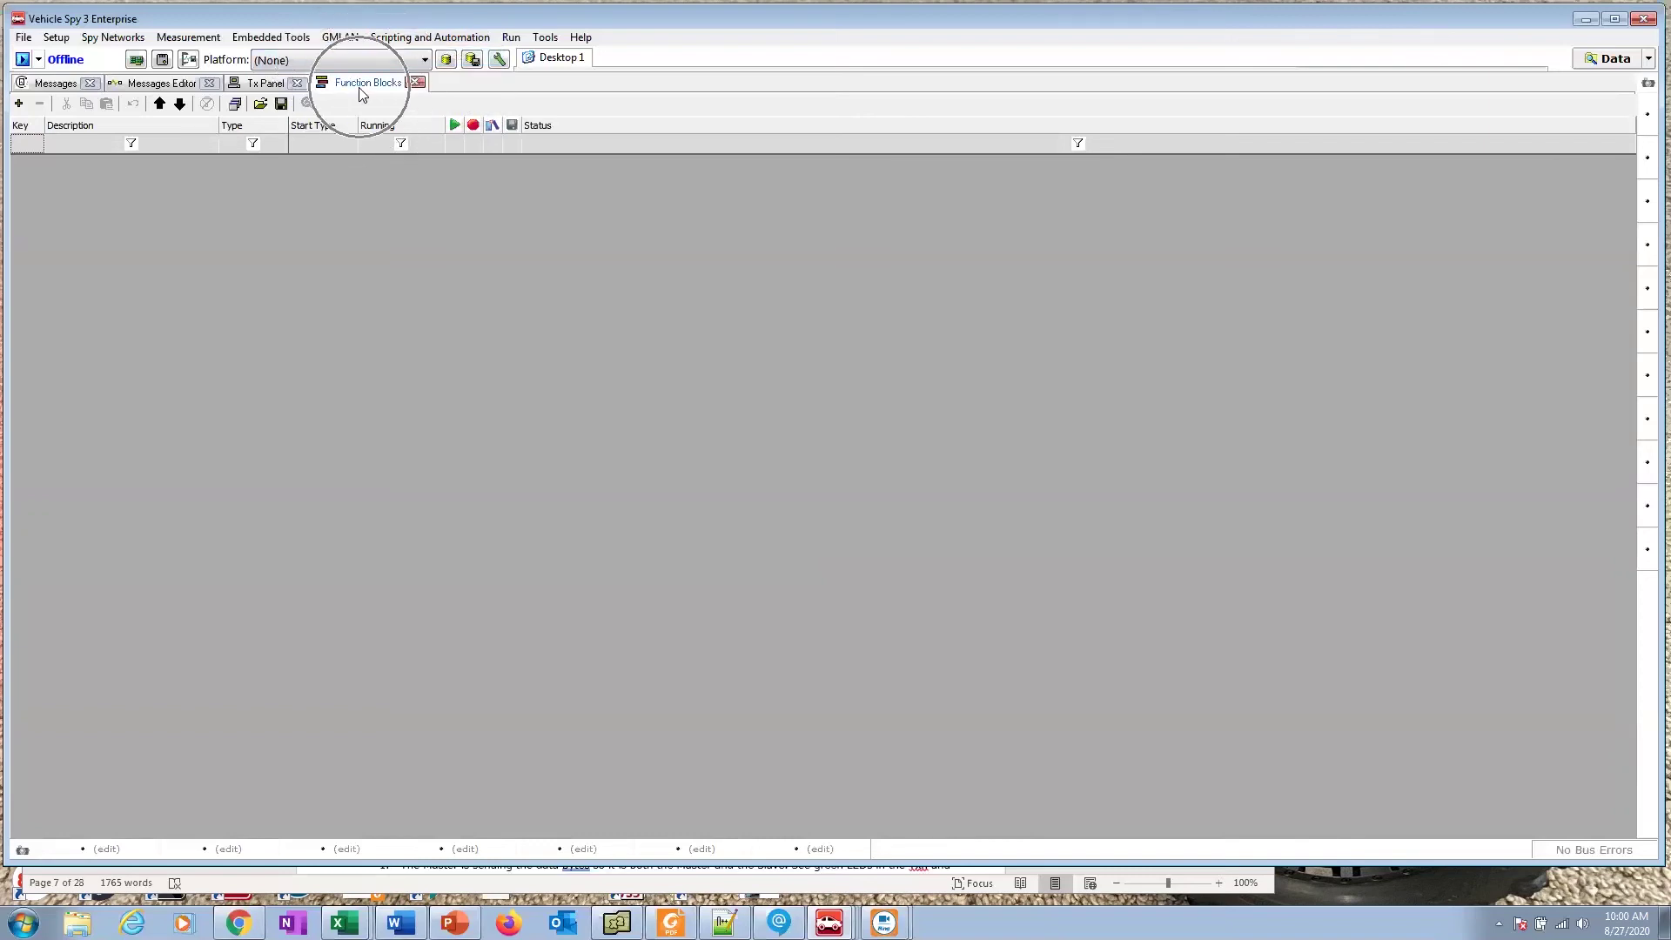
Step: Add a Script function block, Function Block 1, and enlarge its script editor pane
left_click(18, 103)
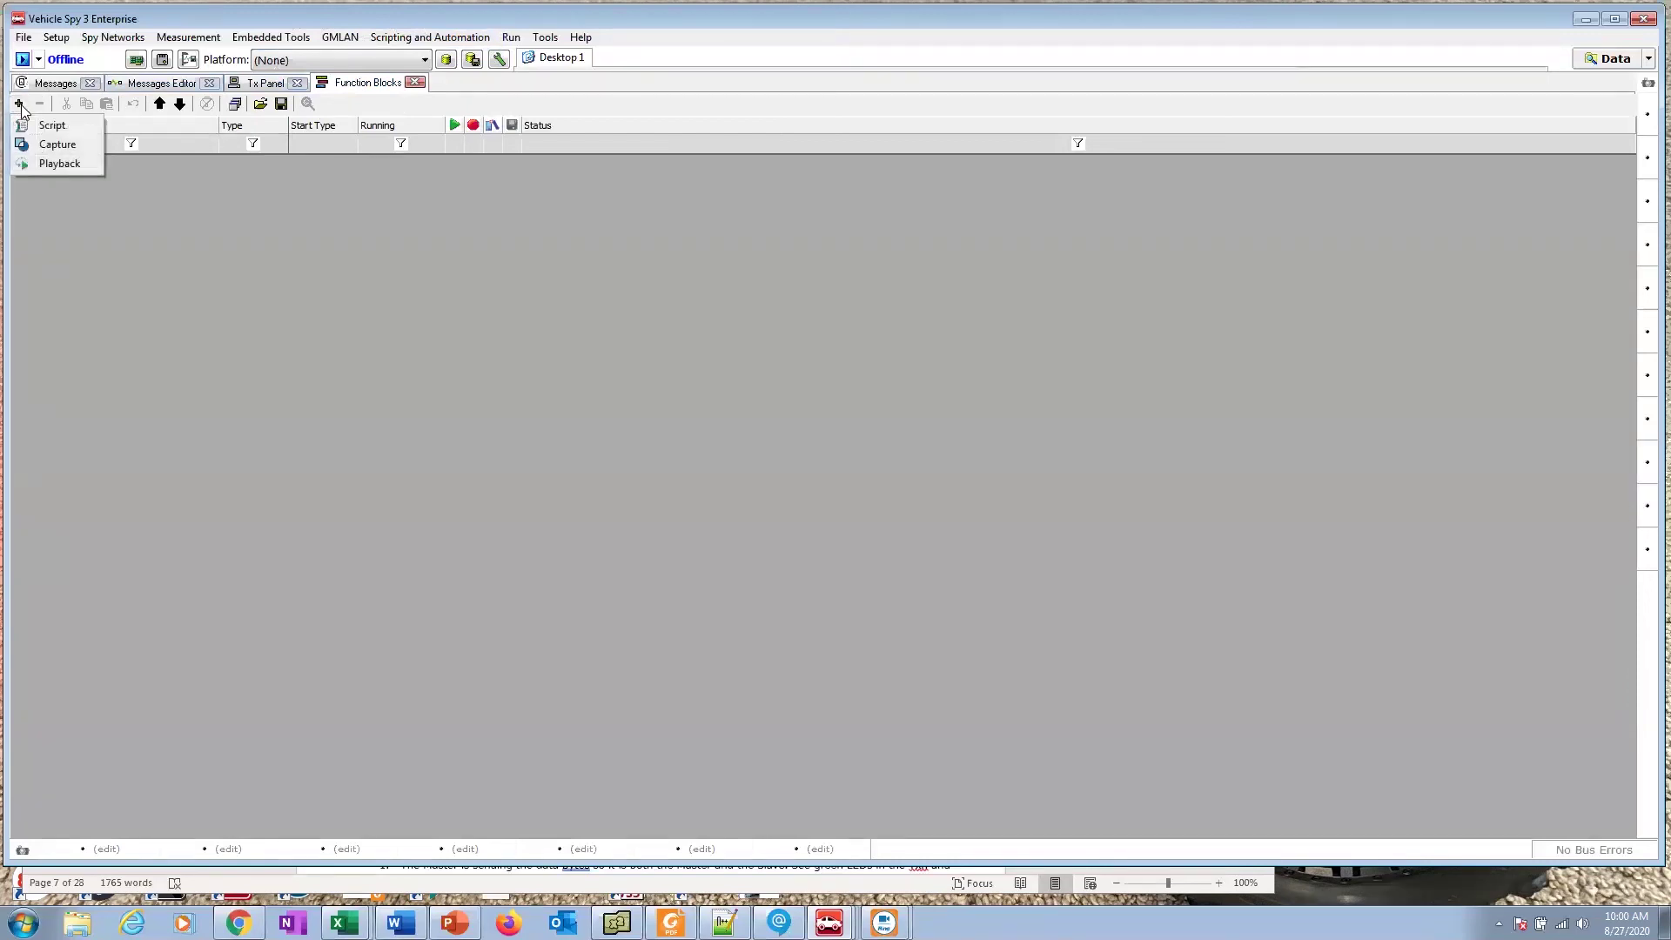
left_click(52, 127)
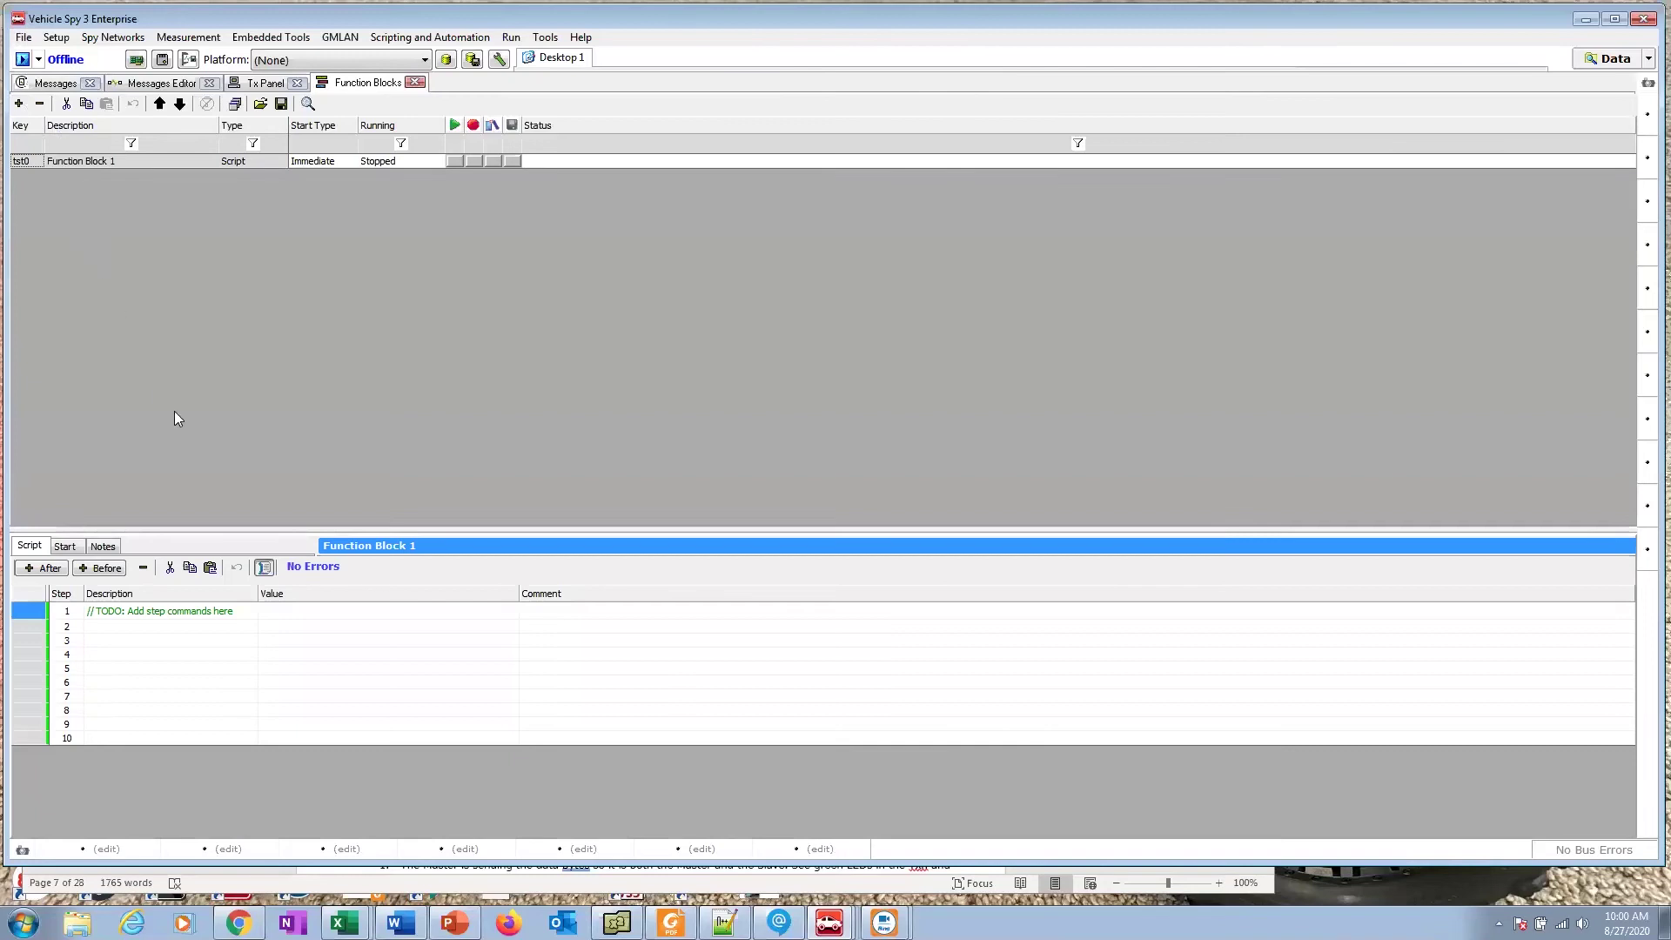
mouse_move(208, 528)
left_mouse_down()
mouse_move(188, 725)
mouse_move(202, 722)
mouse_move(207, 203)
left_mouse_up()
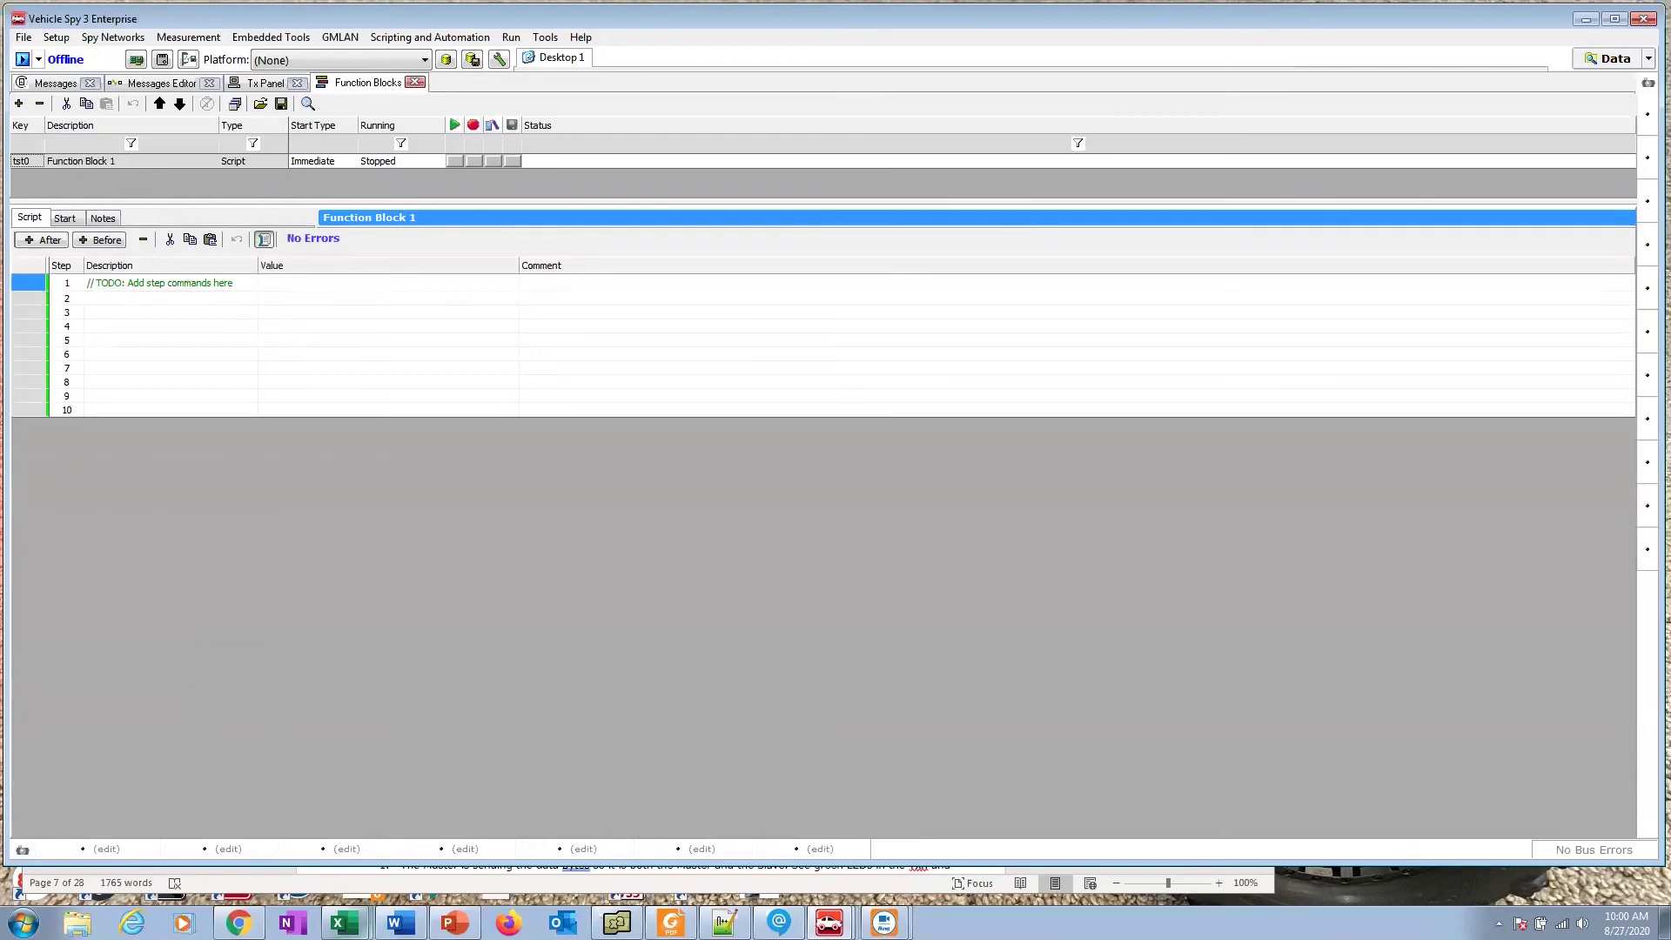
left_click(398, 922)
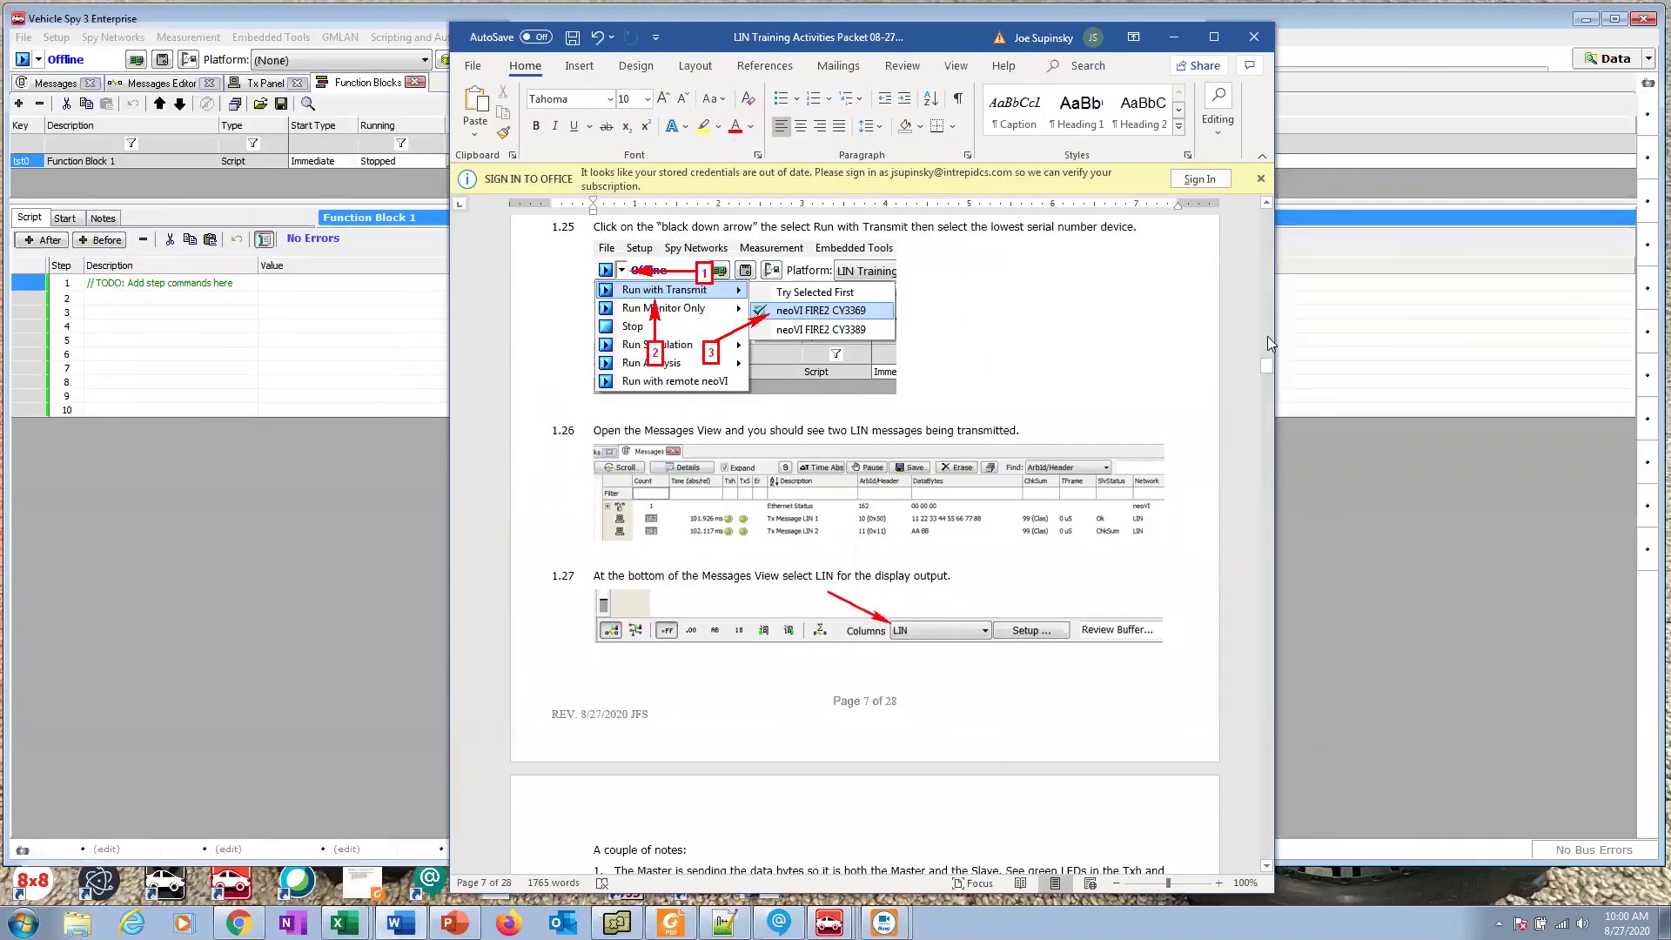
Step: Check step 1.24's five-line script table, then return to Function Block 1's script editor
scroll(1267, 336, "up", 4)
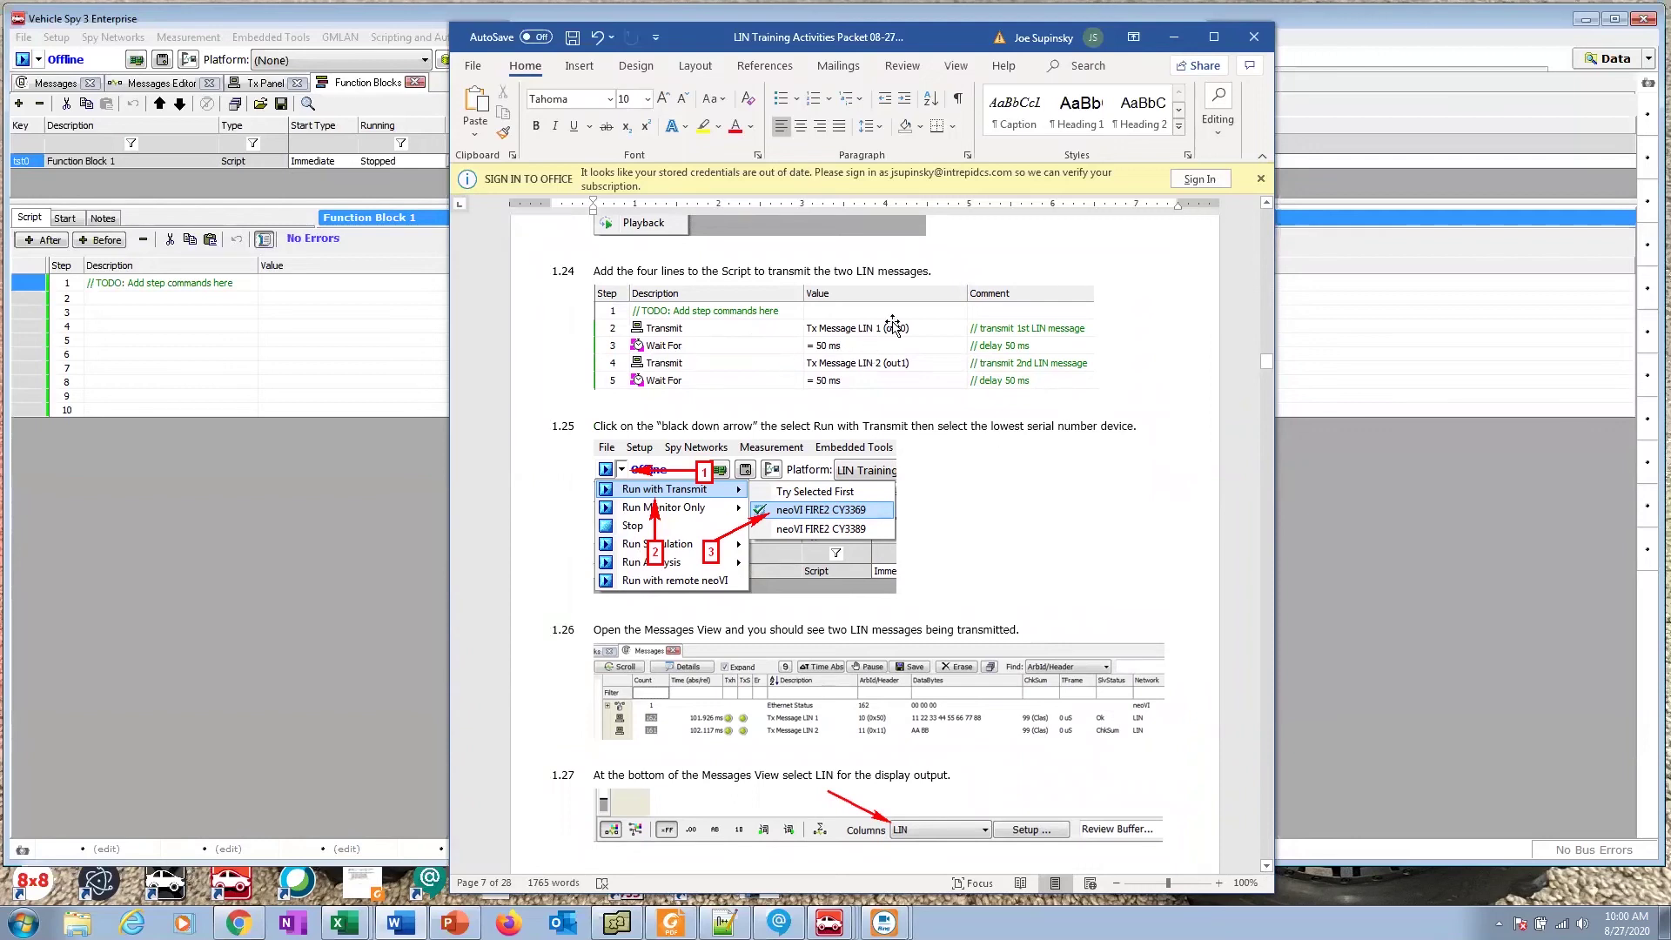
left_click(159, 299)
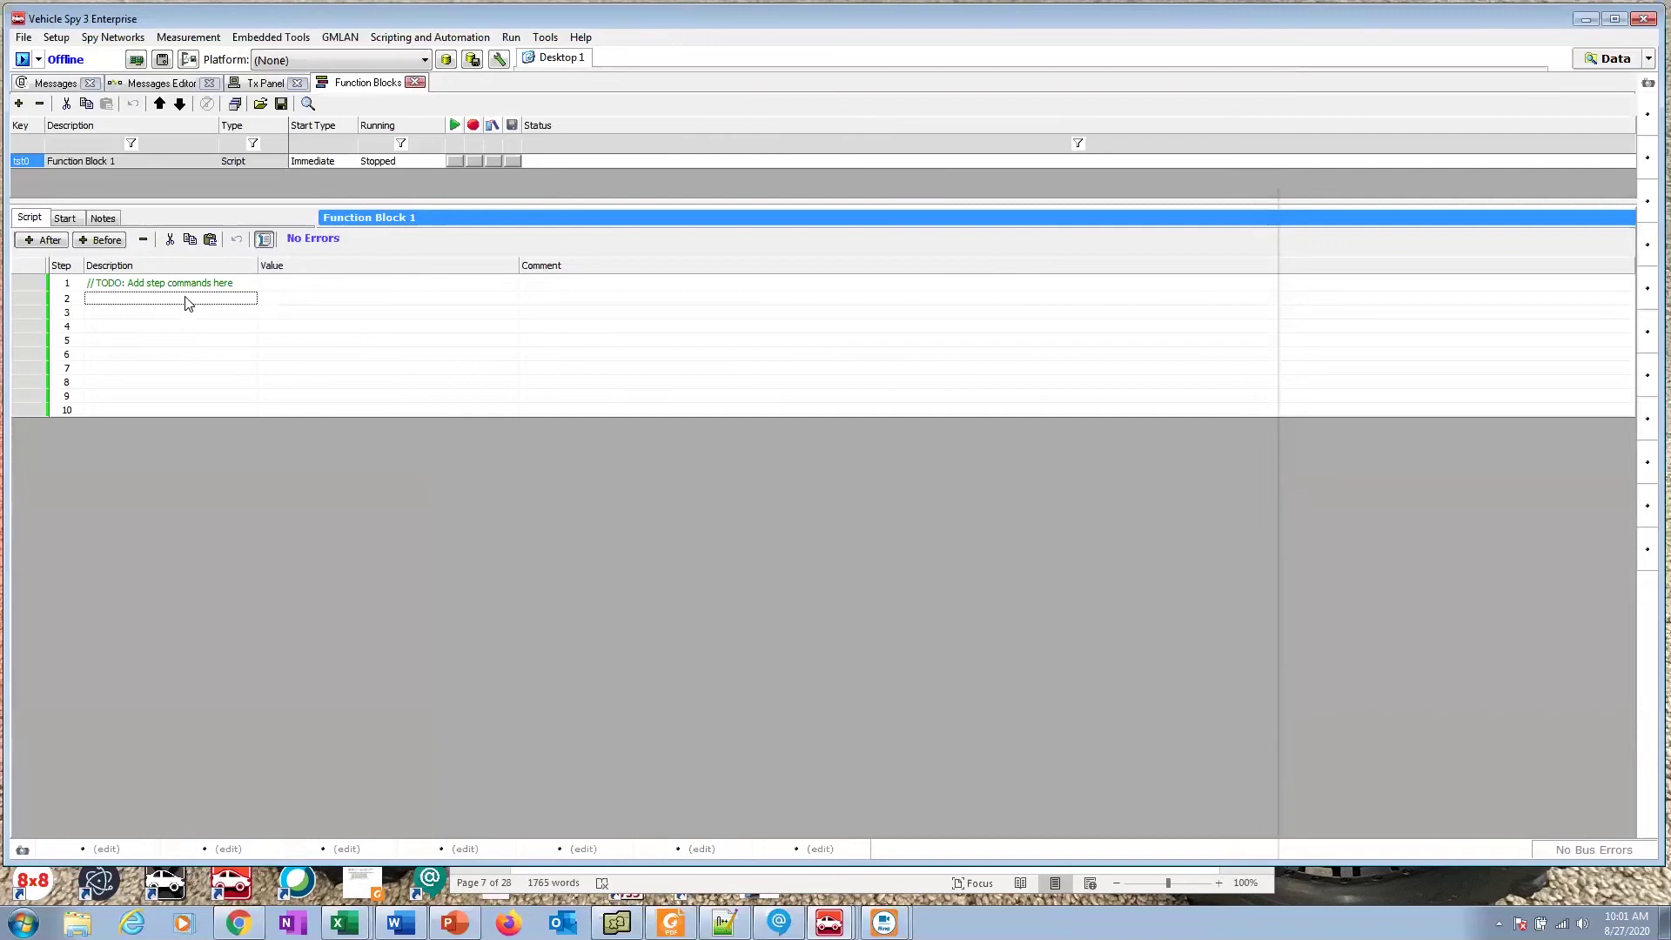
Step: Make step 2 a Transmit command that sends Tx Message LIN 1 from the LIN channel
left_click(187, 301)
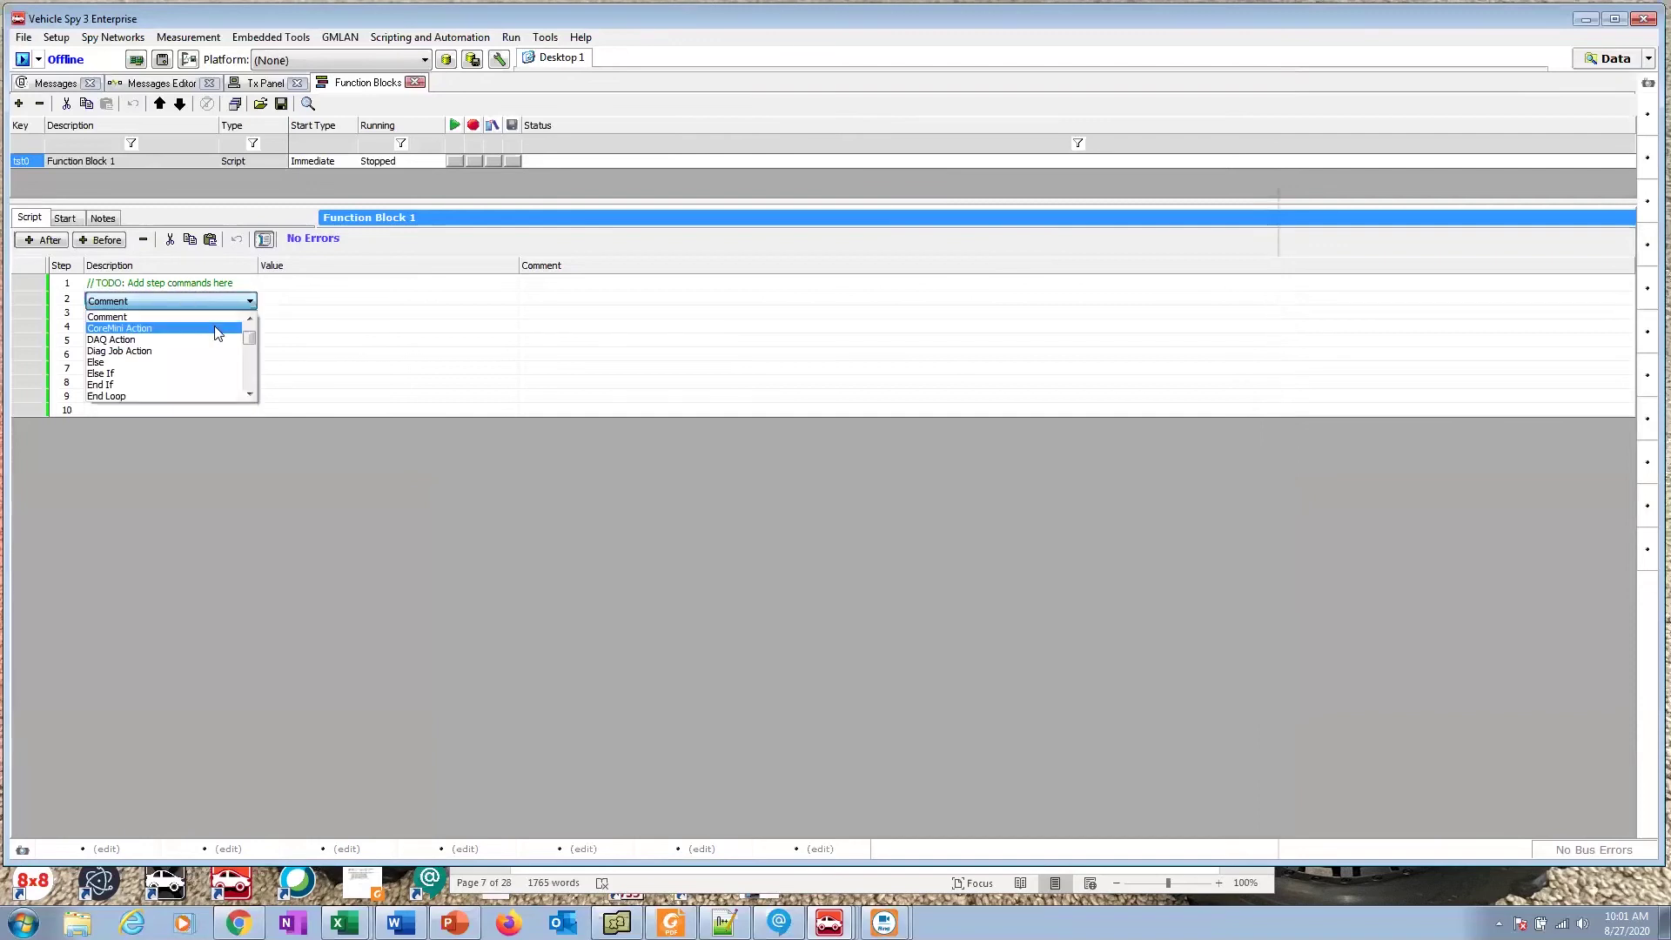
mouse_move(250, 338)
left_mouse_down()
mouse_move(251, 397)
mouse_move(253, 339)
left_mouse_up()
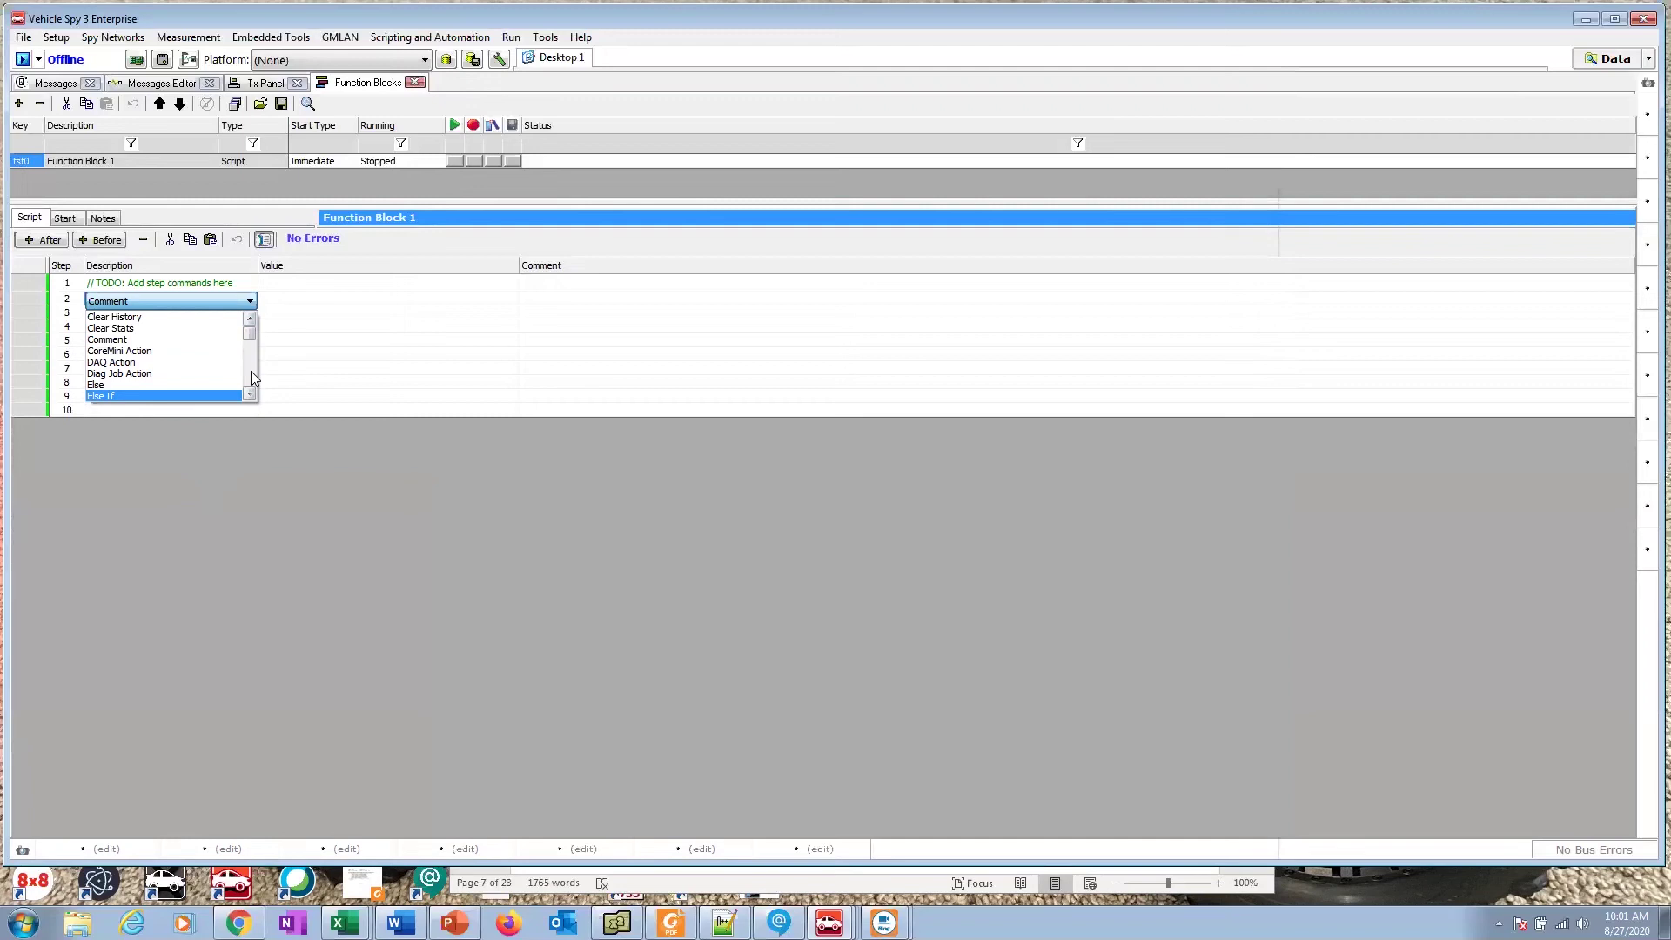
left_click(250, 371)
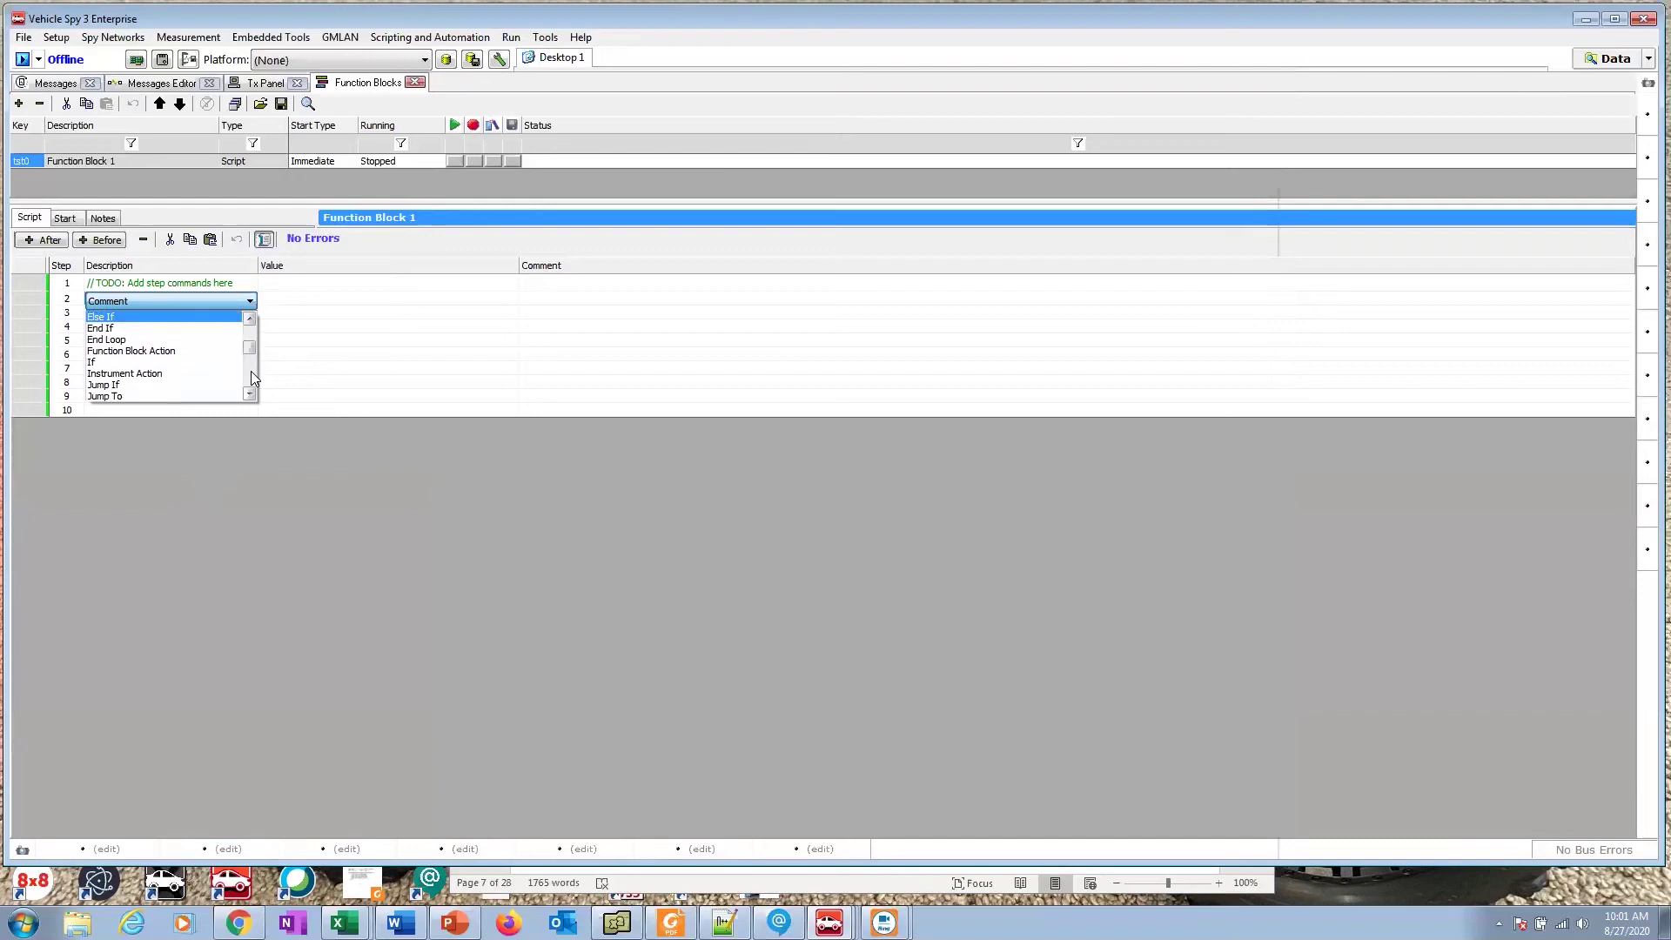
left_click(251, 371)
left_click(247, 388)
left_click(248, 388)
left_click(174, 381)
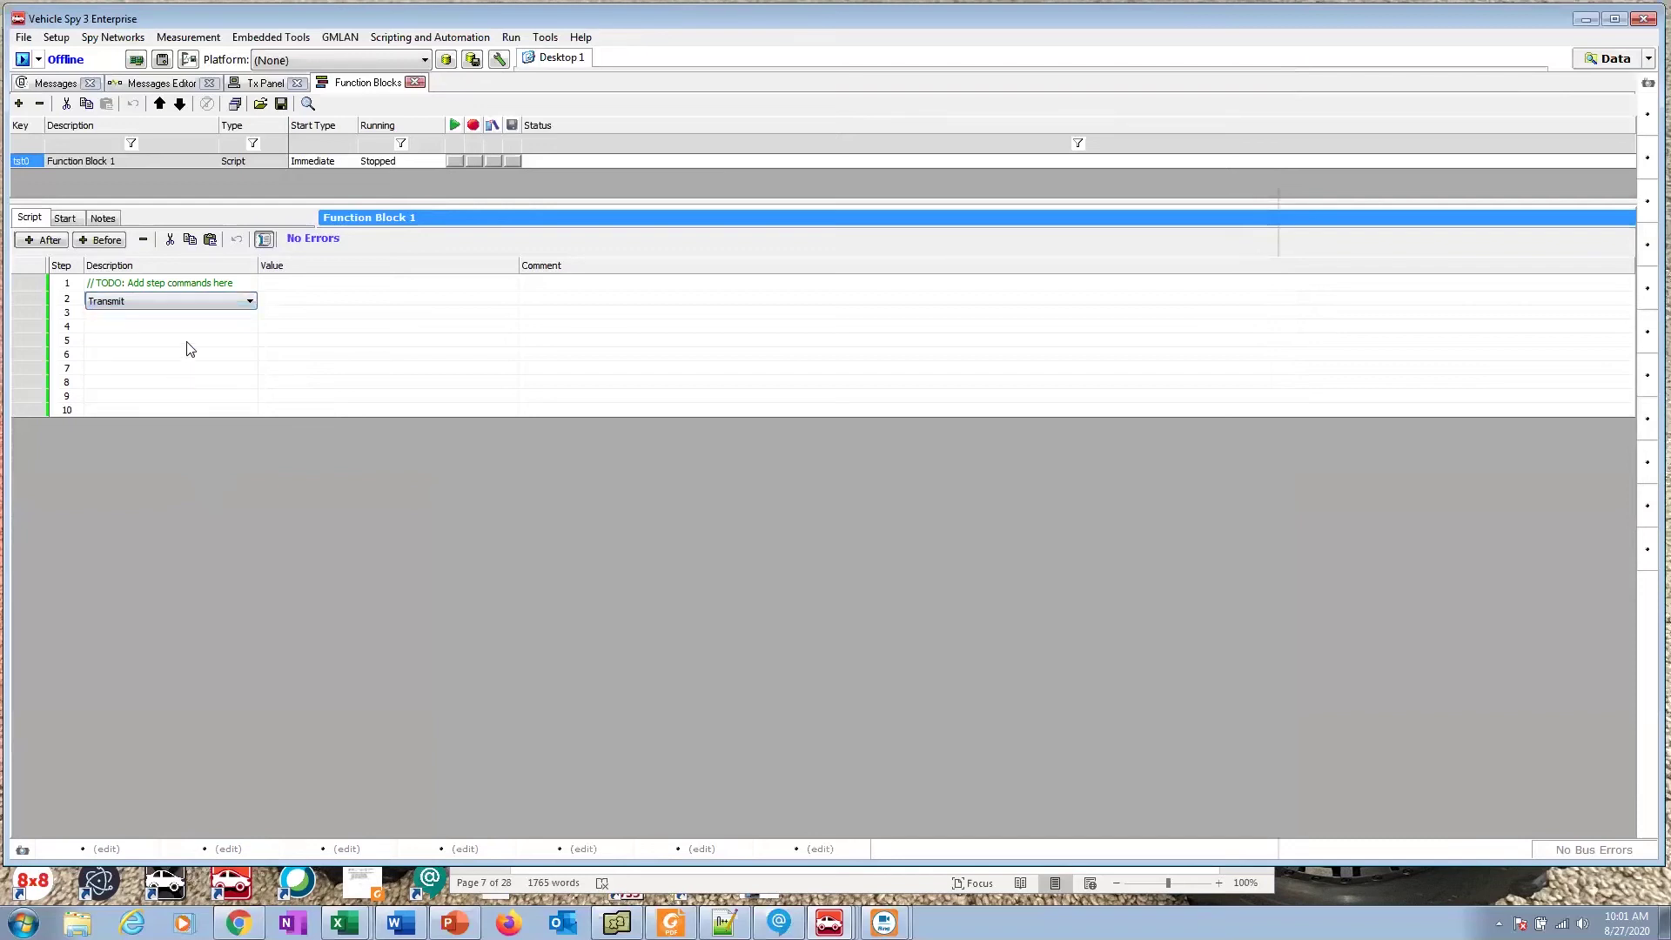
left_click(314, 300)
left_click(313, 301)
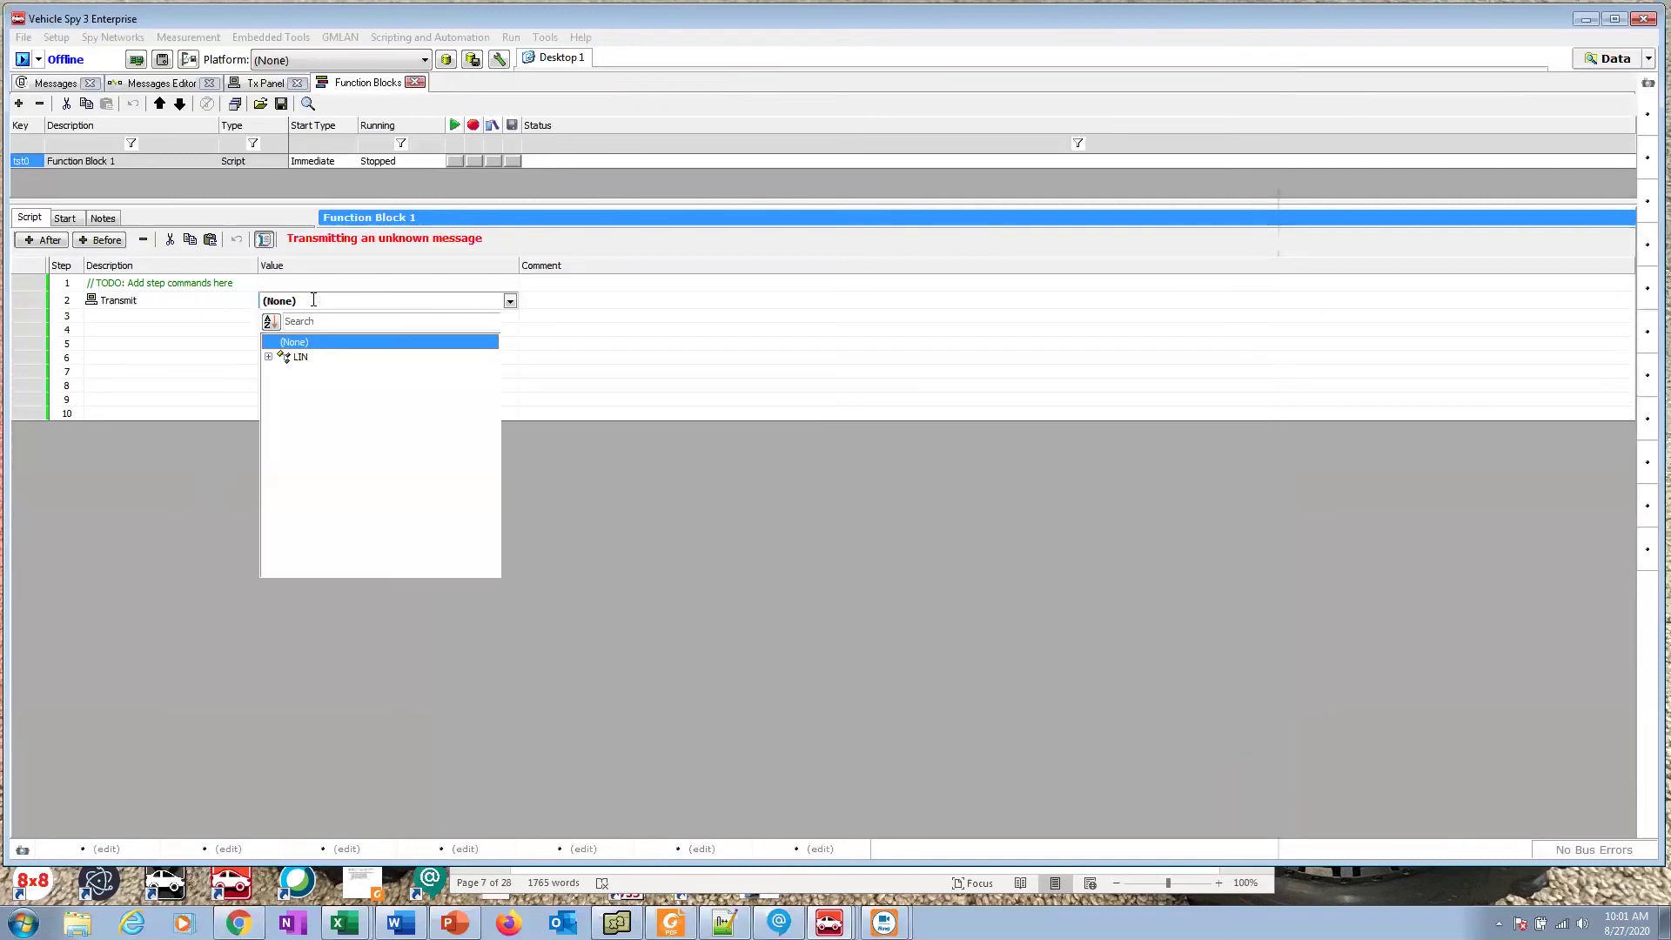
left_click(268, 357)
left_click(283, 371)
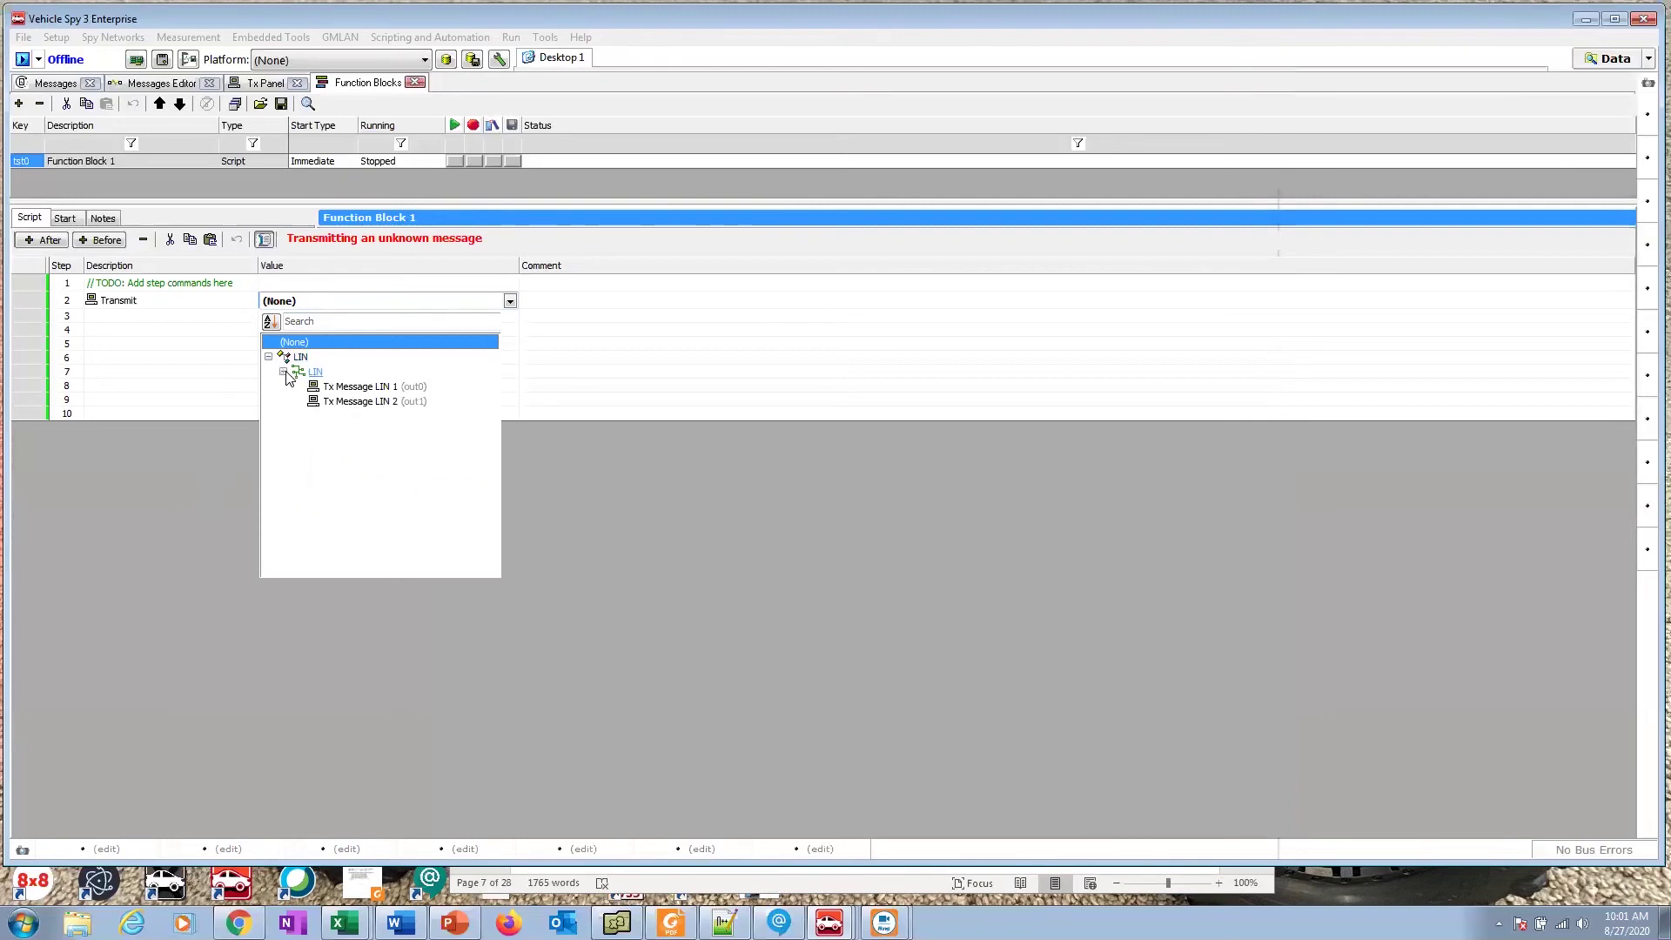
left_click(352, 387)
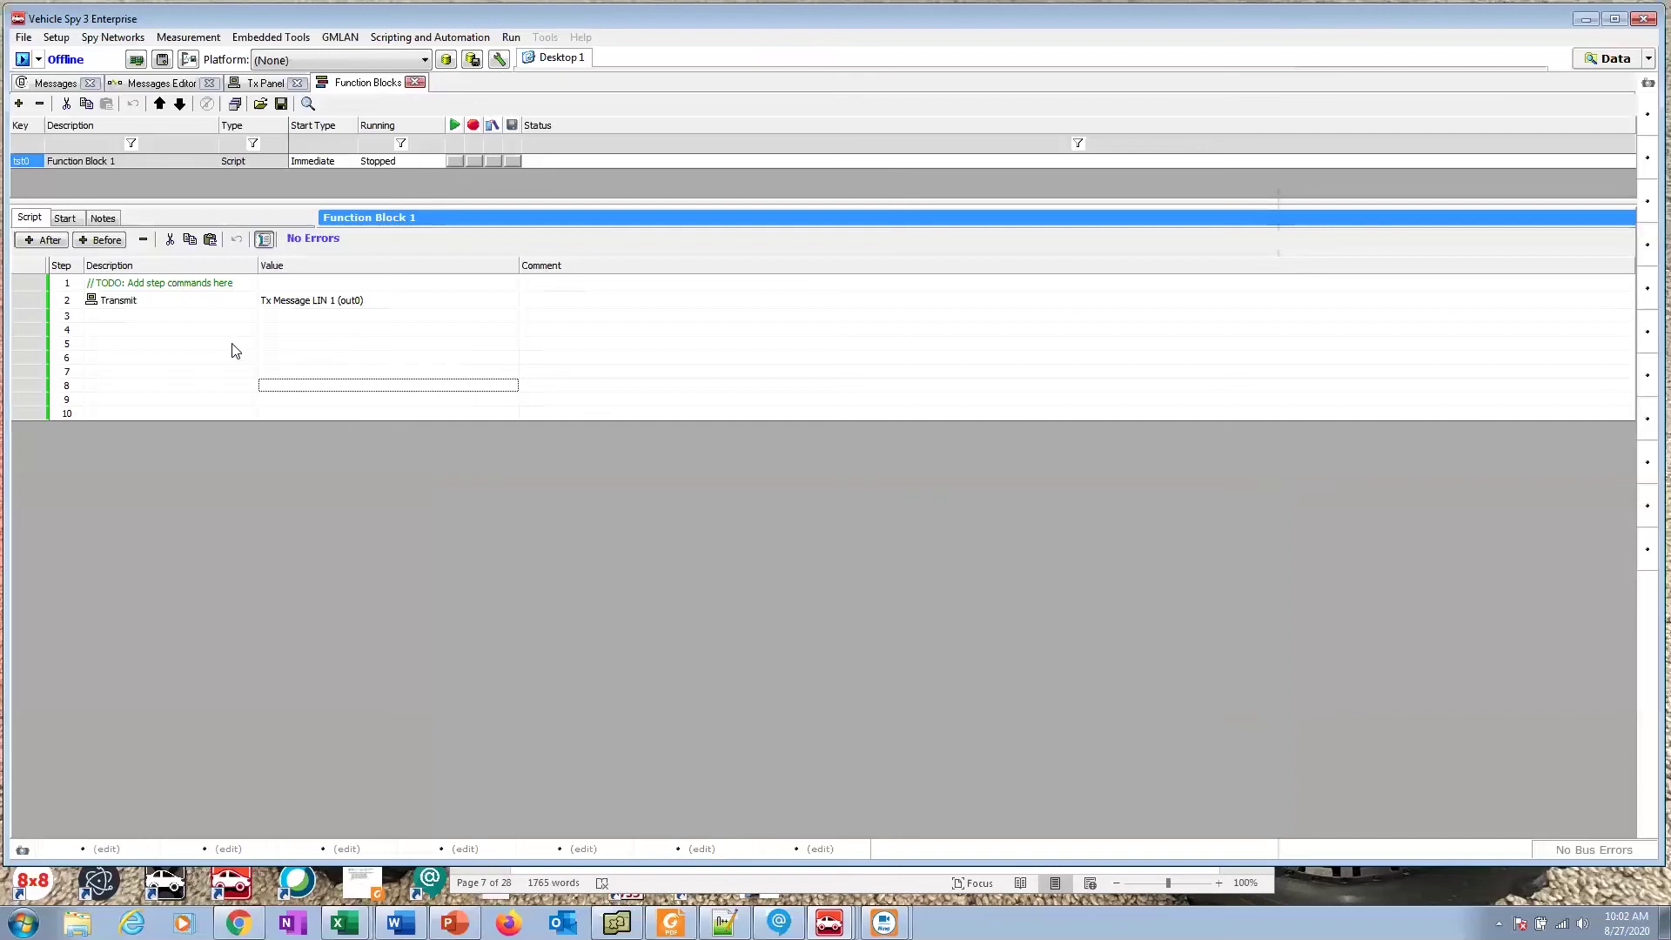
Step: Make step 3 a Wait For command with a 50 ms wait time
left_click(184, 318)
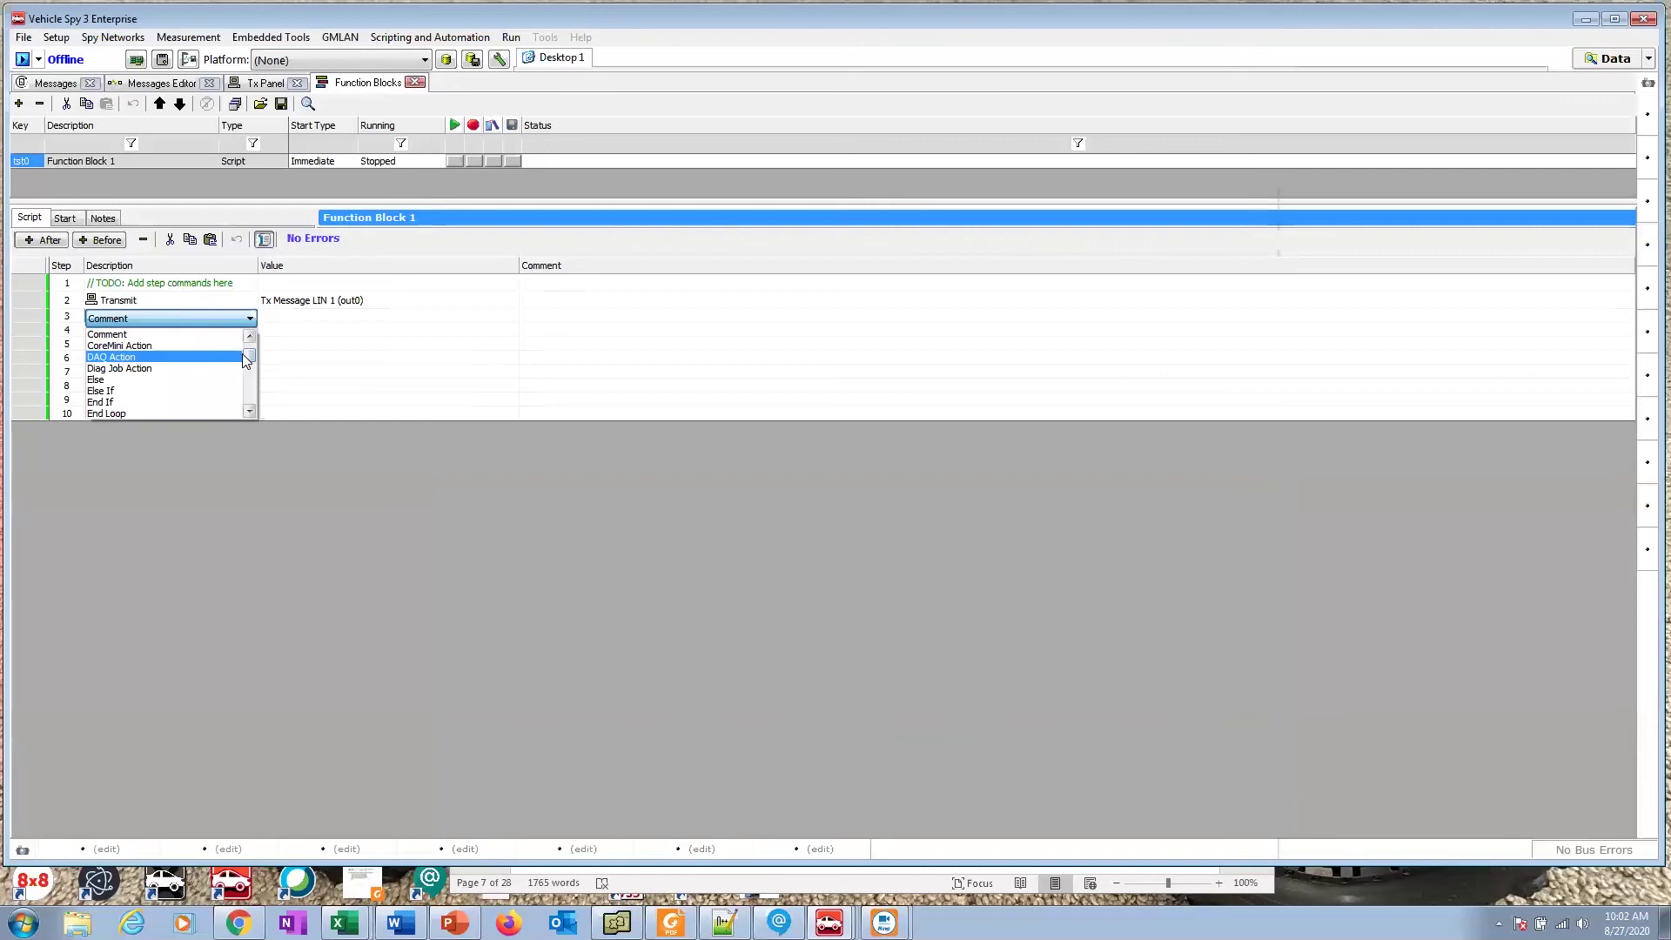
left_click_drag(242, 353, 247, 392)
left_click(213, 402)
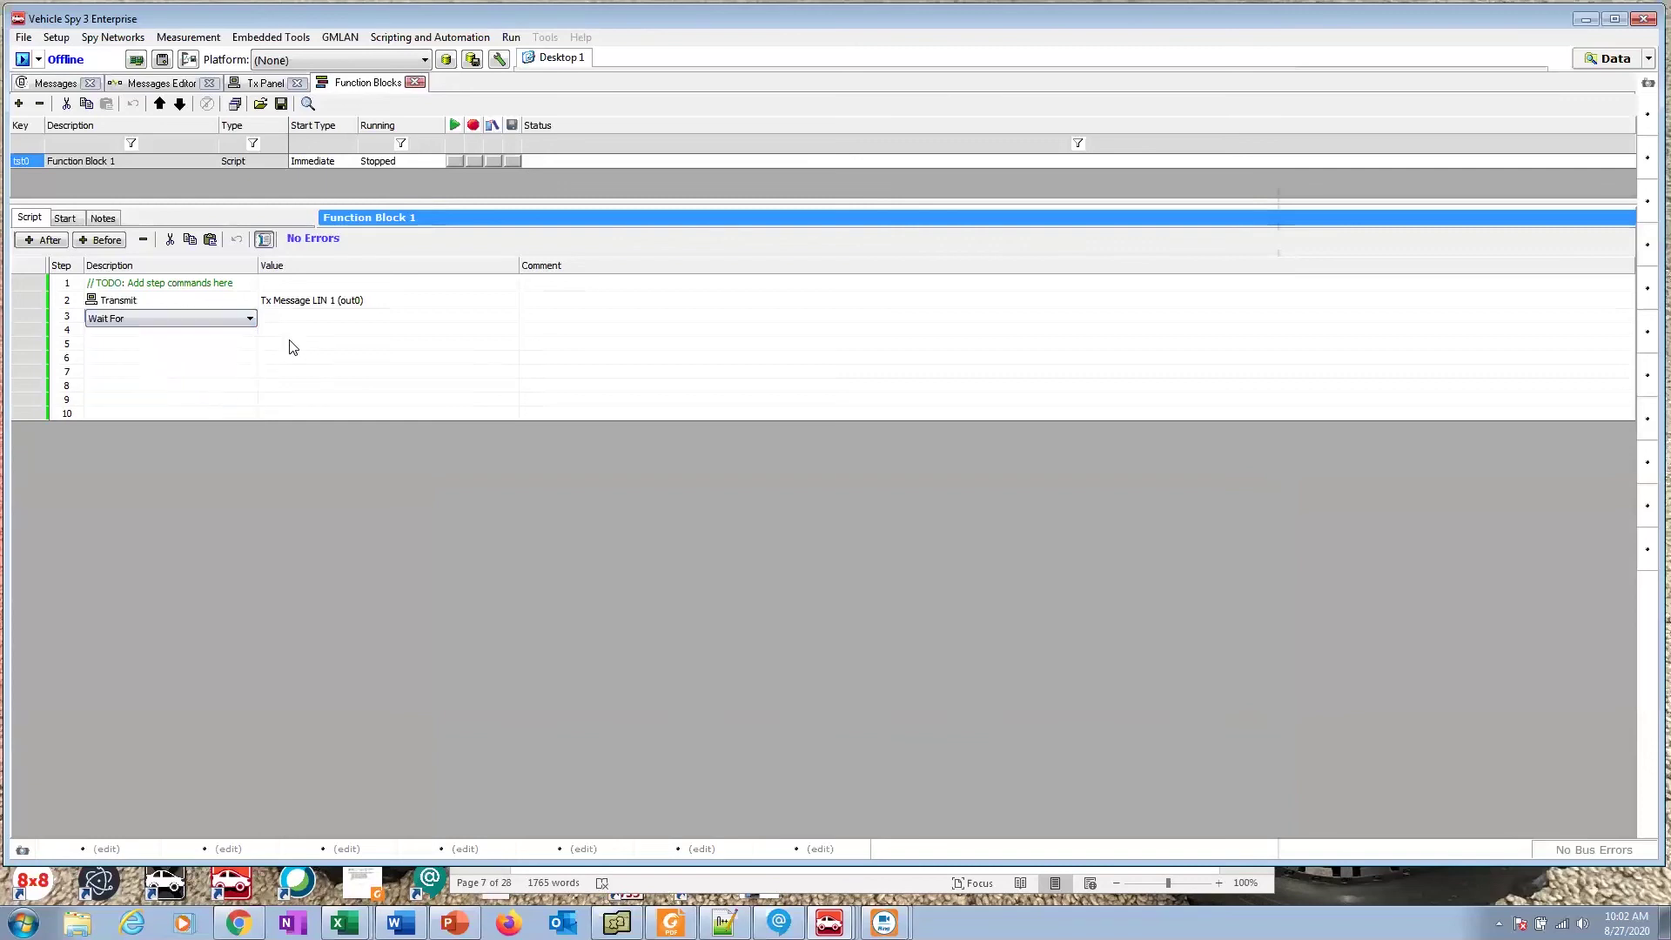
left_click(295, 329)
left_click(295, 330)
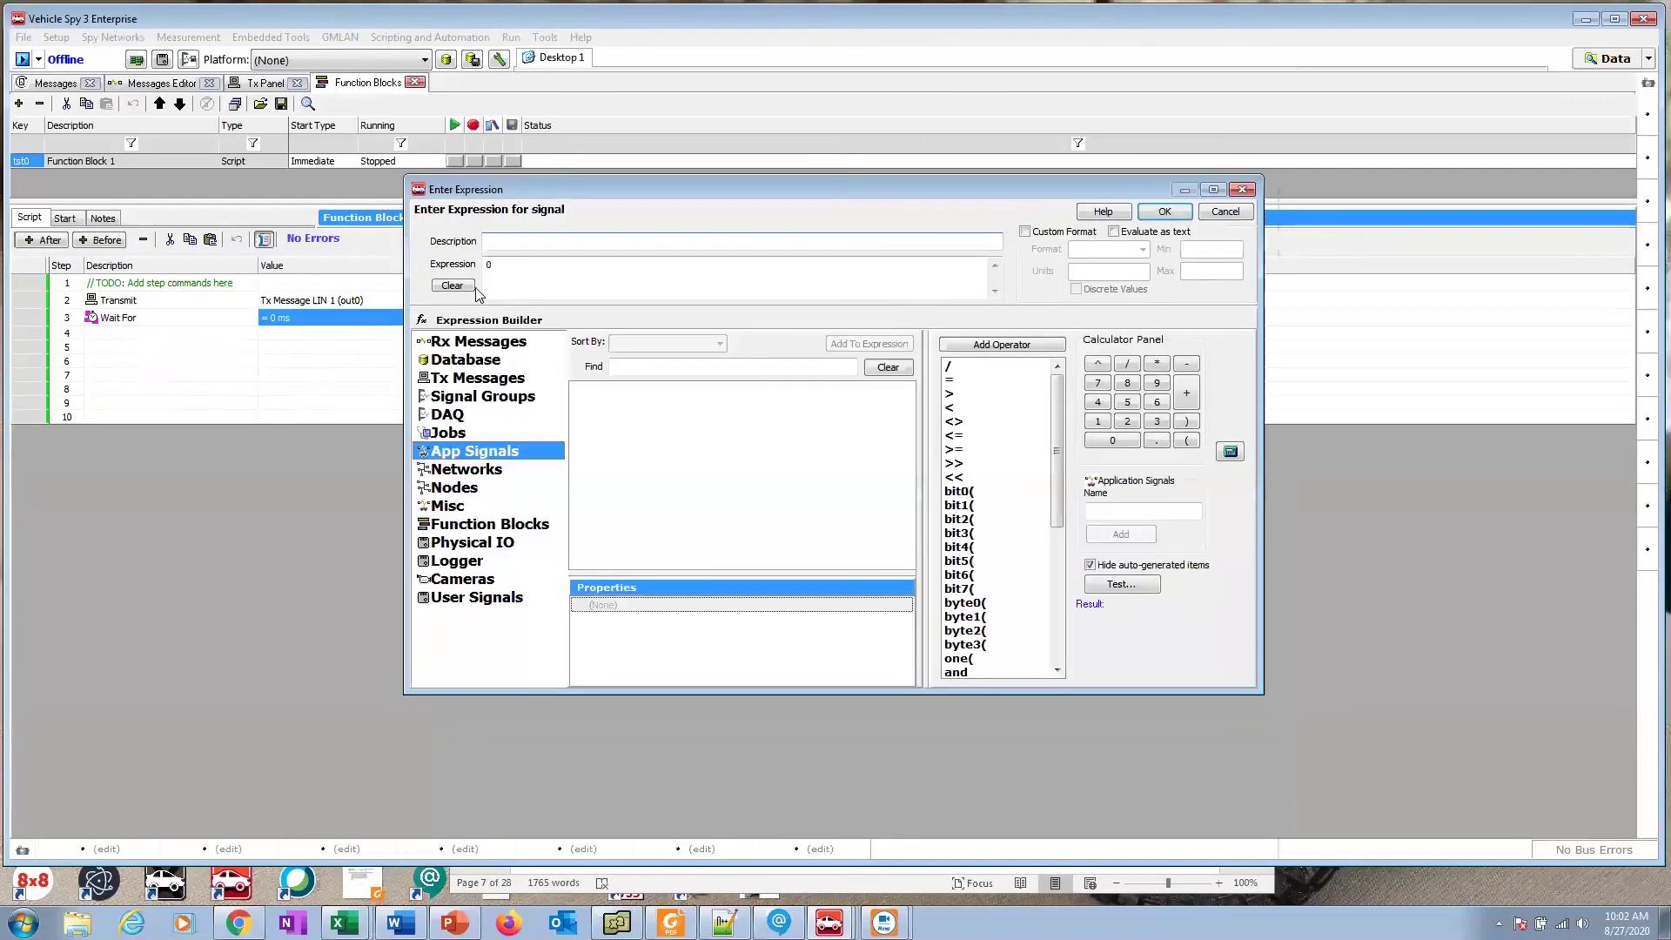
left_click(494, 270)
key("BackSpace")
type("50")
left_click(1161, 213)
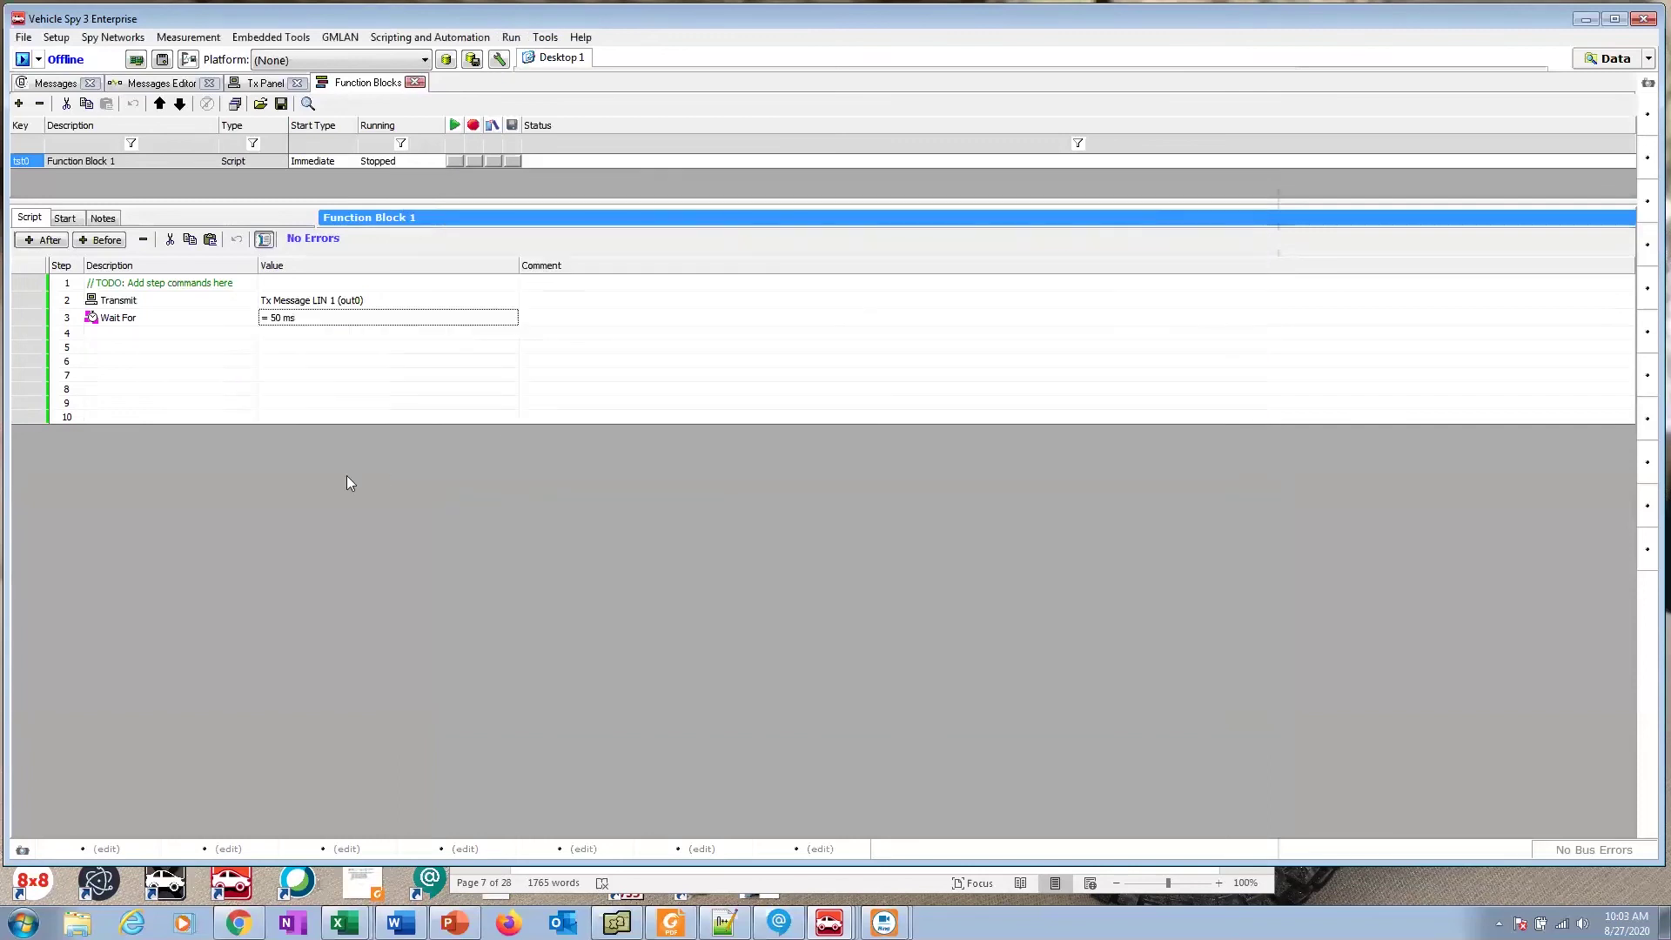
Step: Make step 4 a Transmit command that sends Tx Message LIN 2
left_click(166, 334)
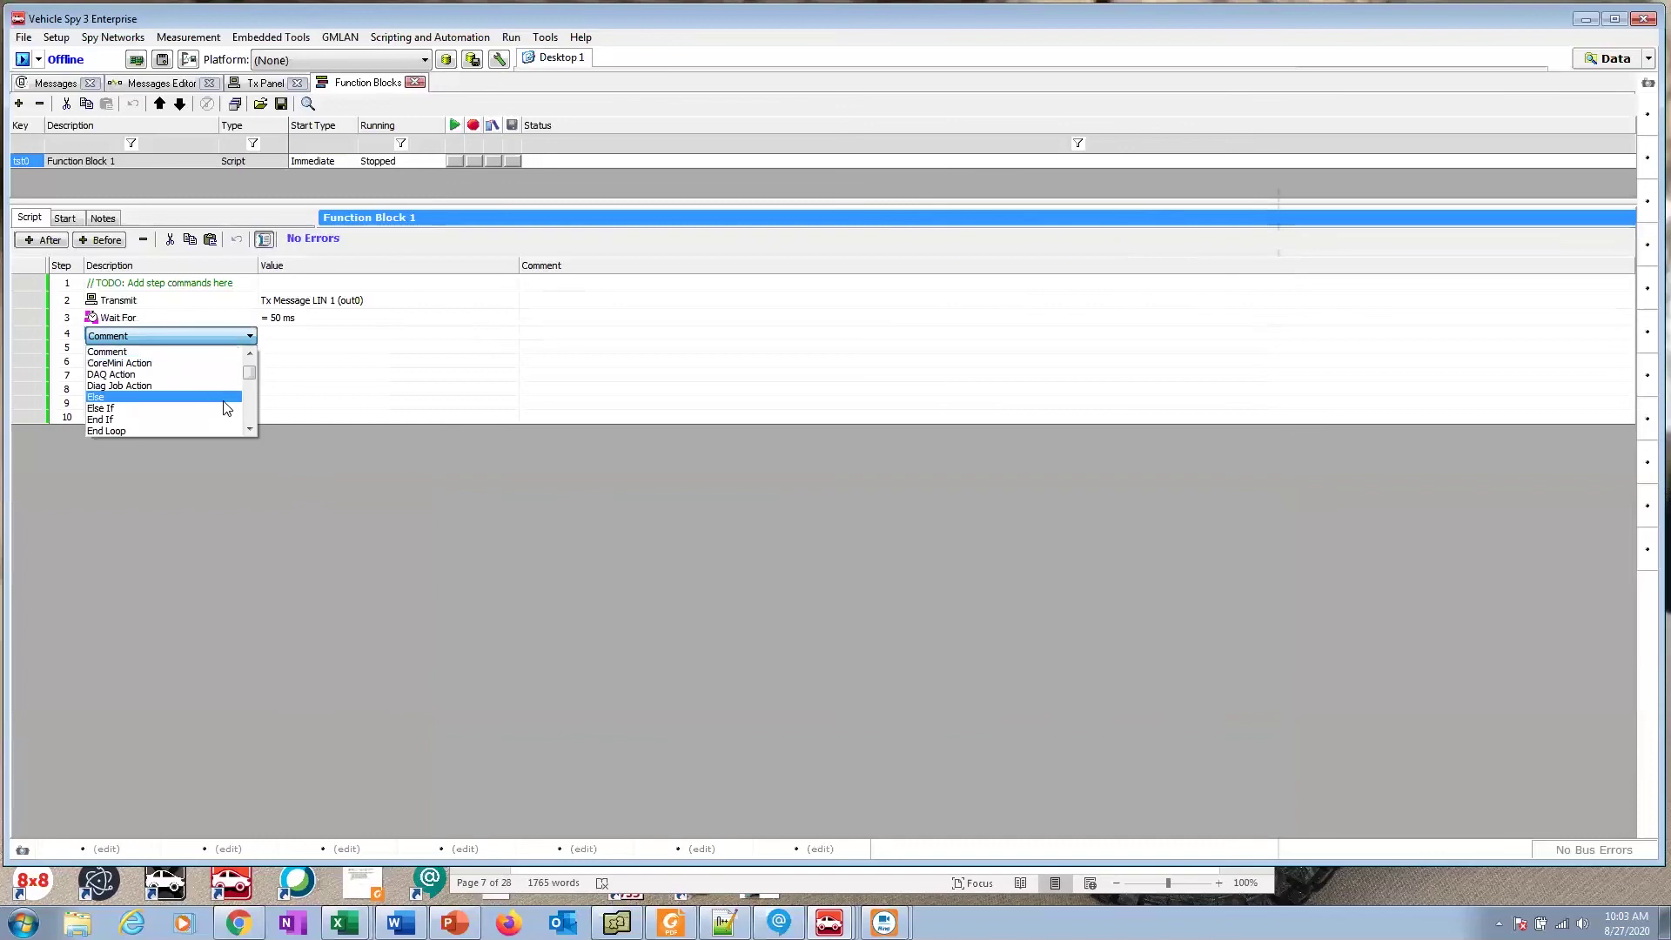
scroll(251, 409, "down", 5)
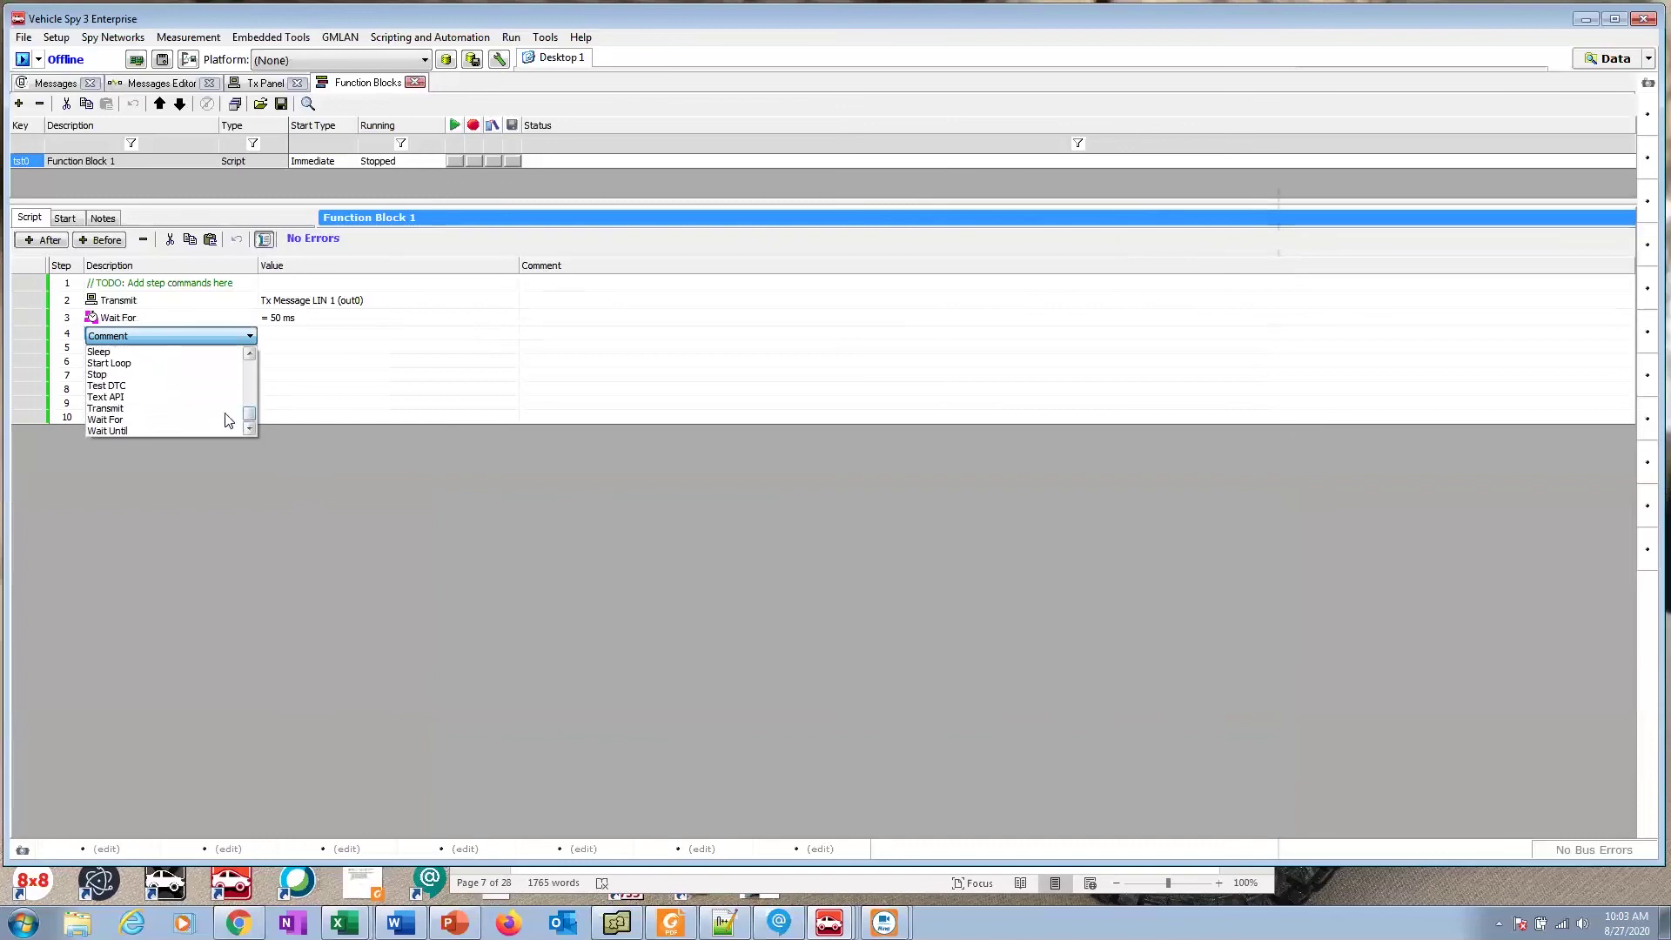
left_click(225, 419)
left_click(305, 336)
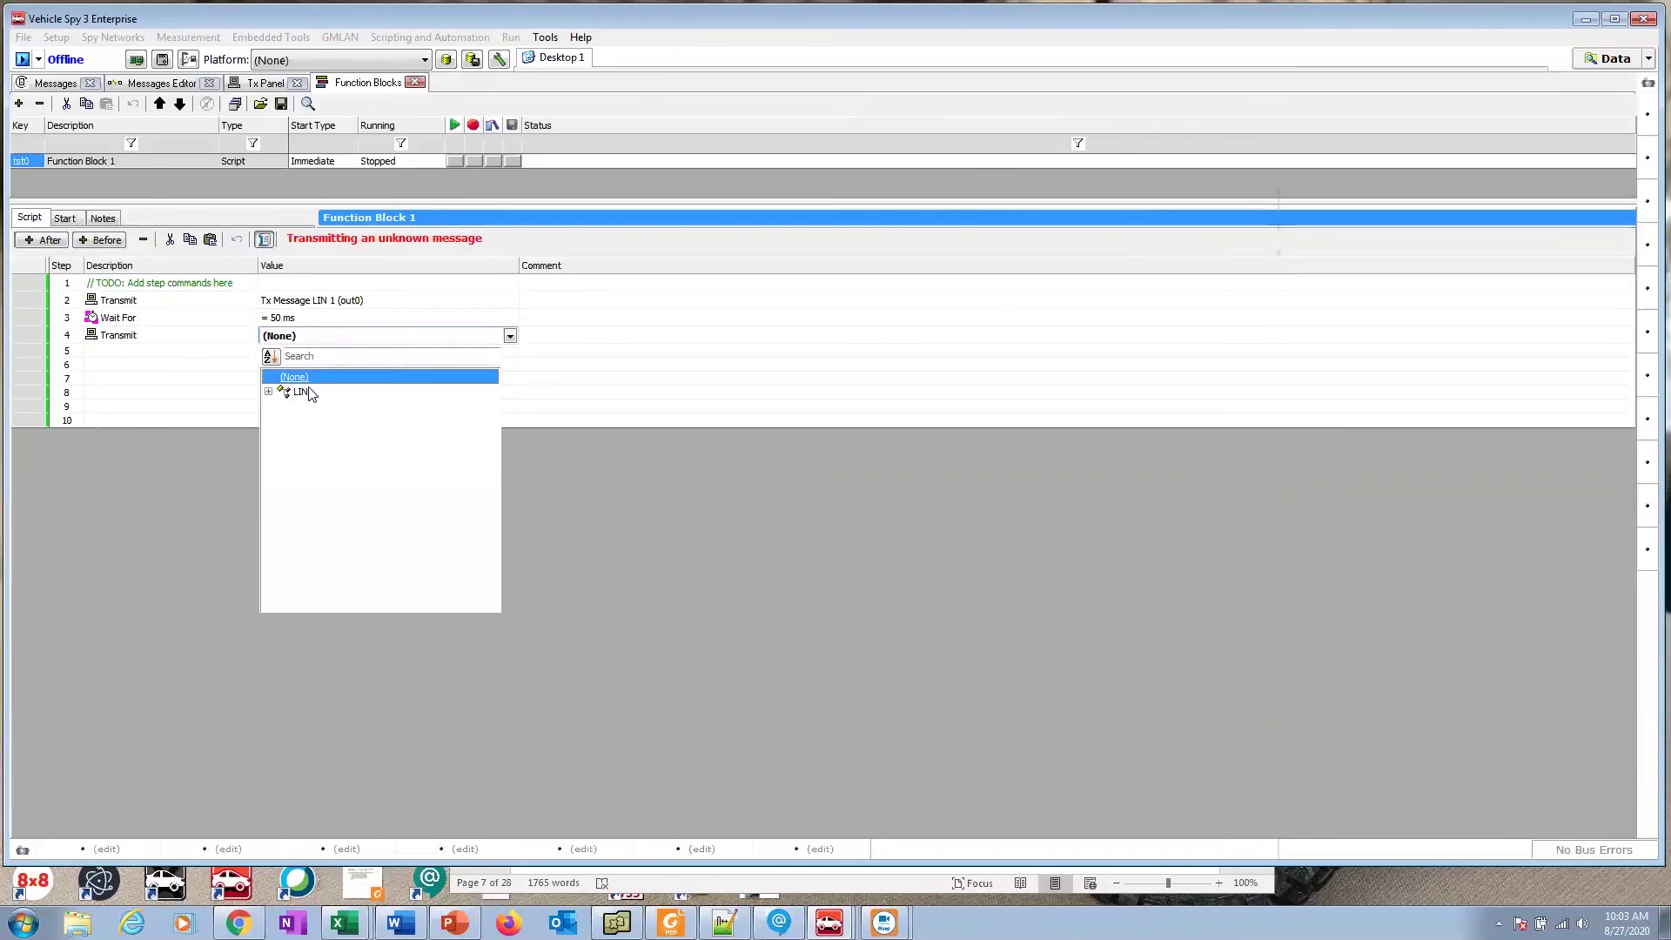
left_click(268, 392)
left_click(283, 407)
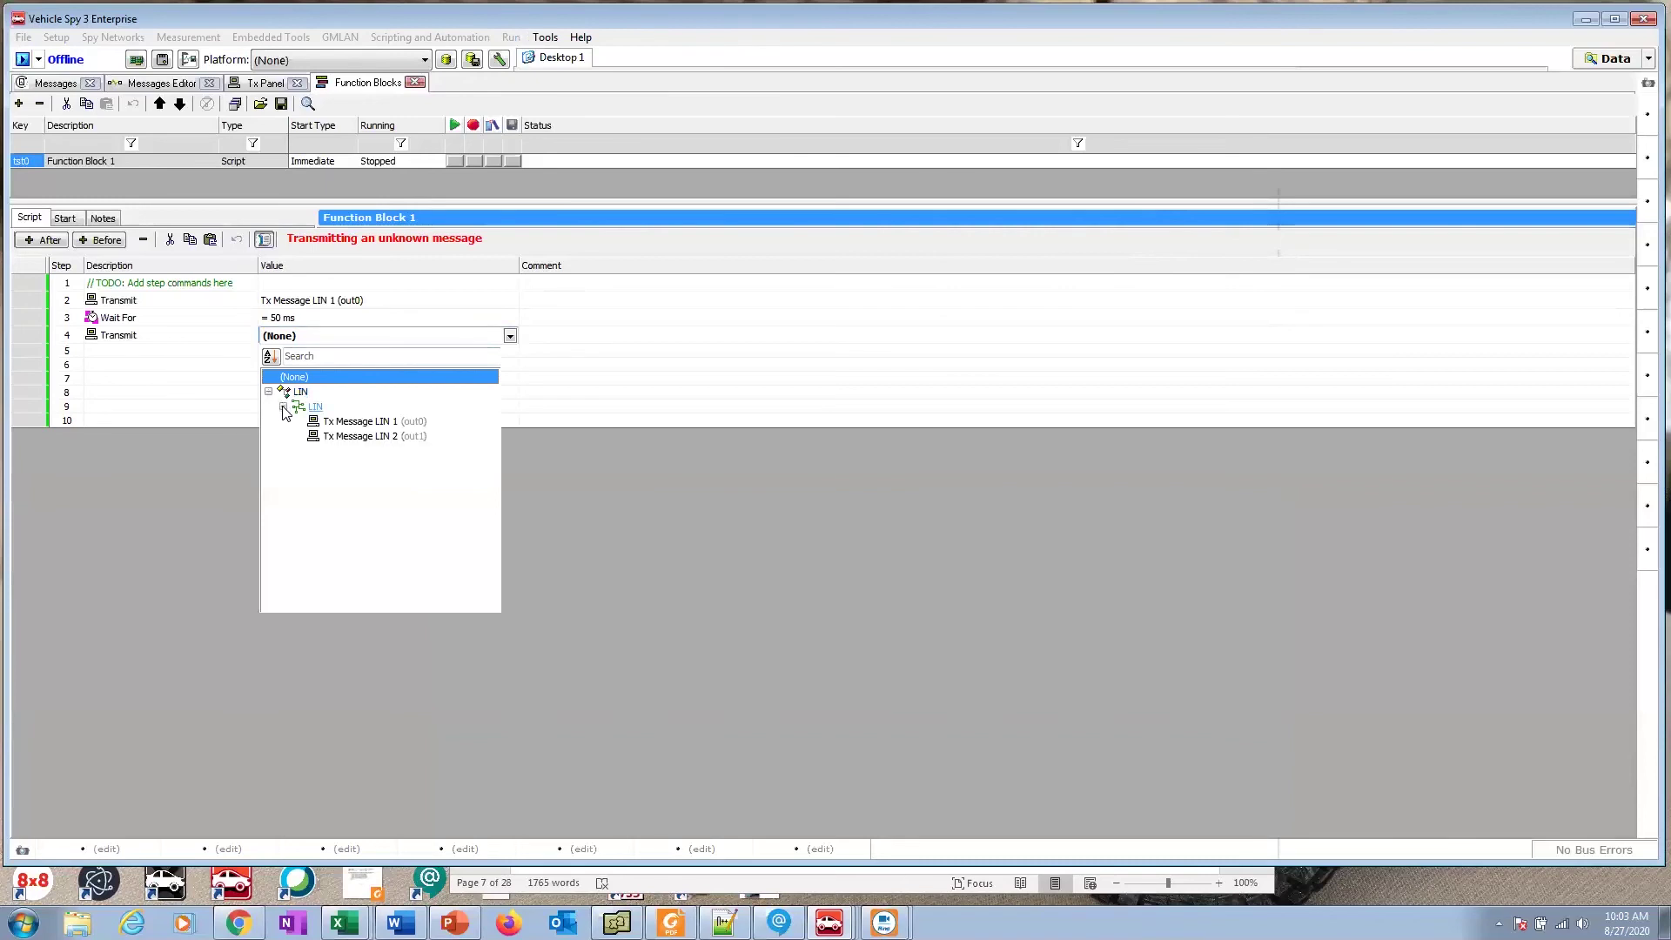
left_click(351, 438)
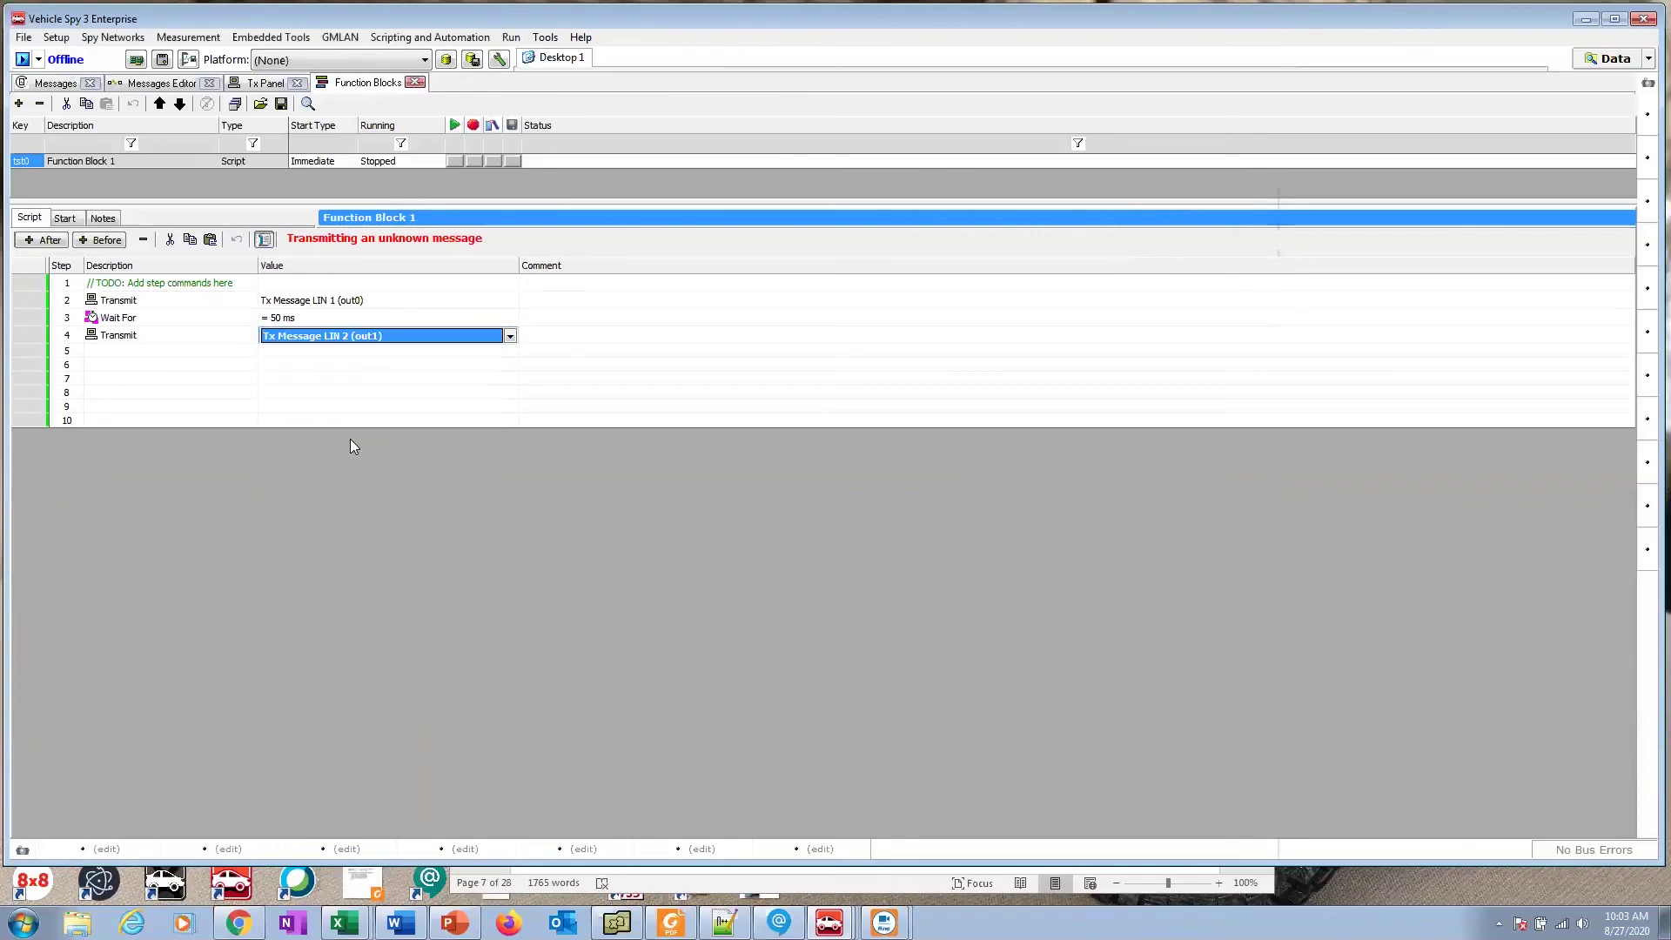
Step: Make step 5 a Wait For command with a 50 ms wait
left_click(174, 354)
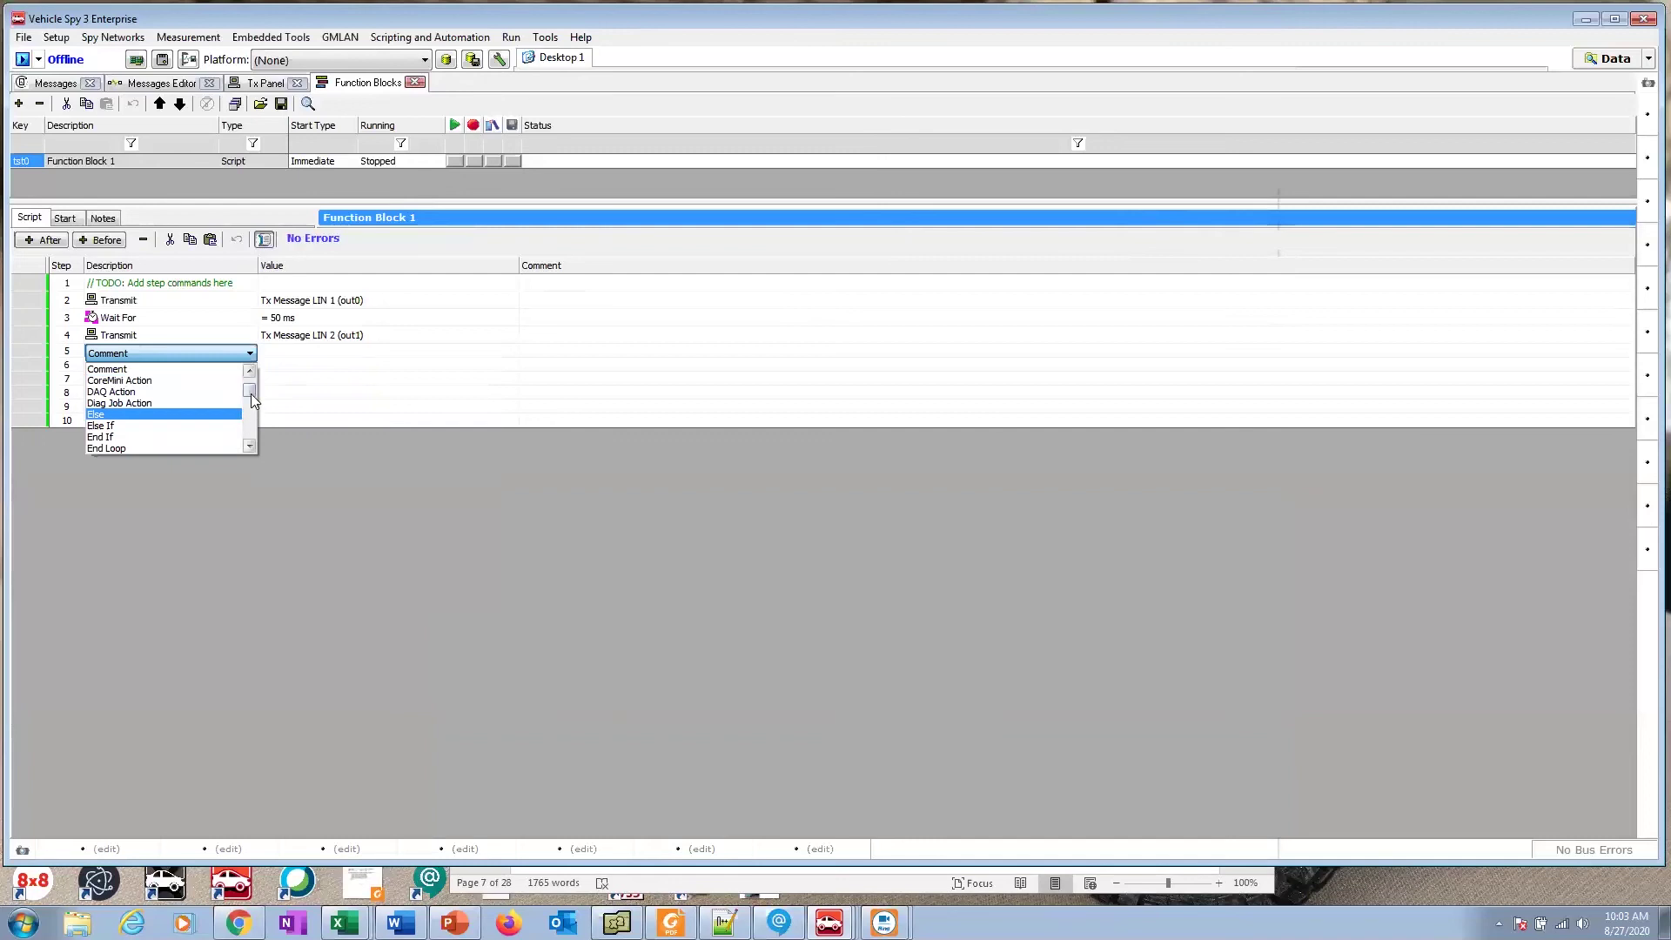
left_click_drag(252, 398, 253, 446)
left_click(220, 440)
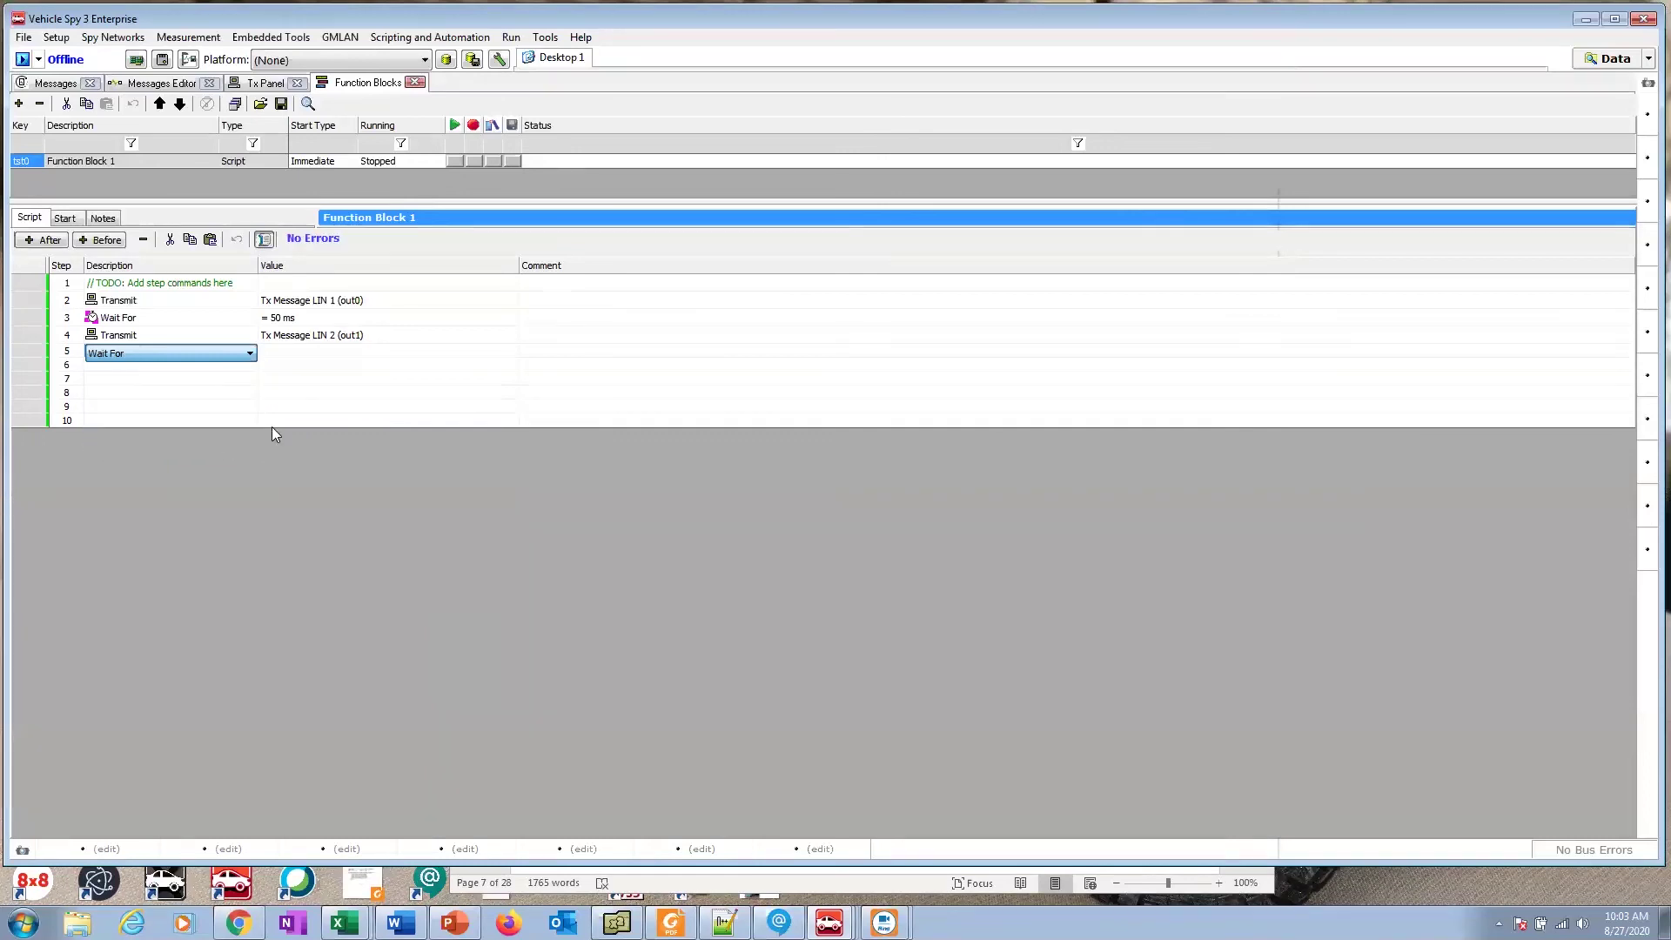
left_click(303, 353)
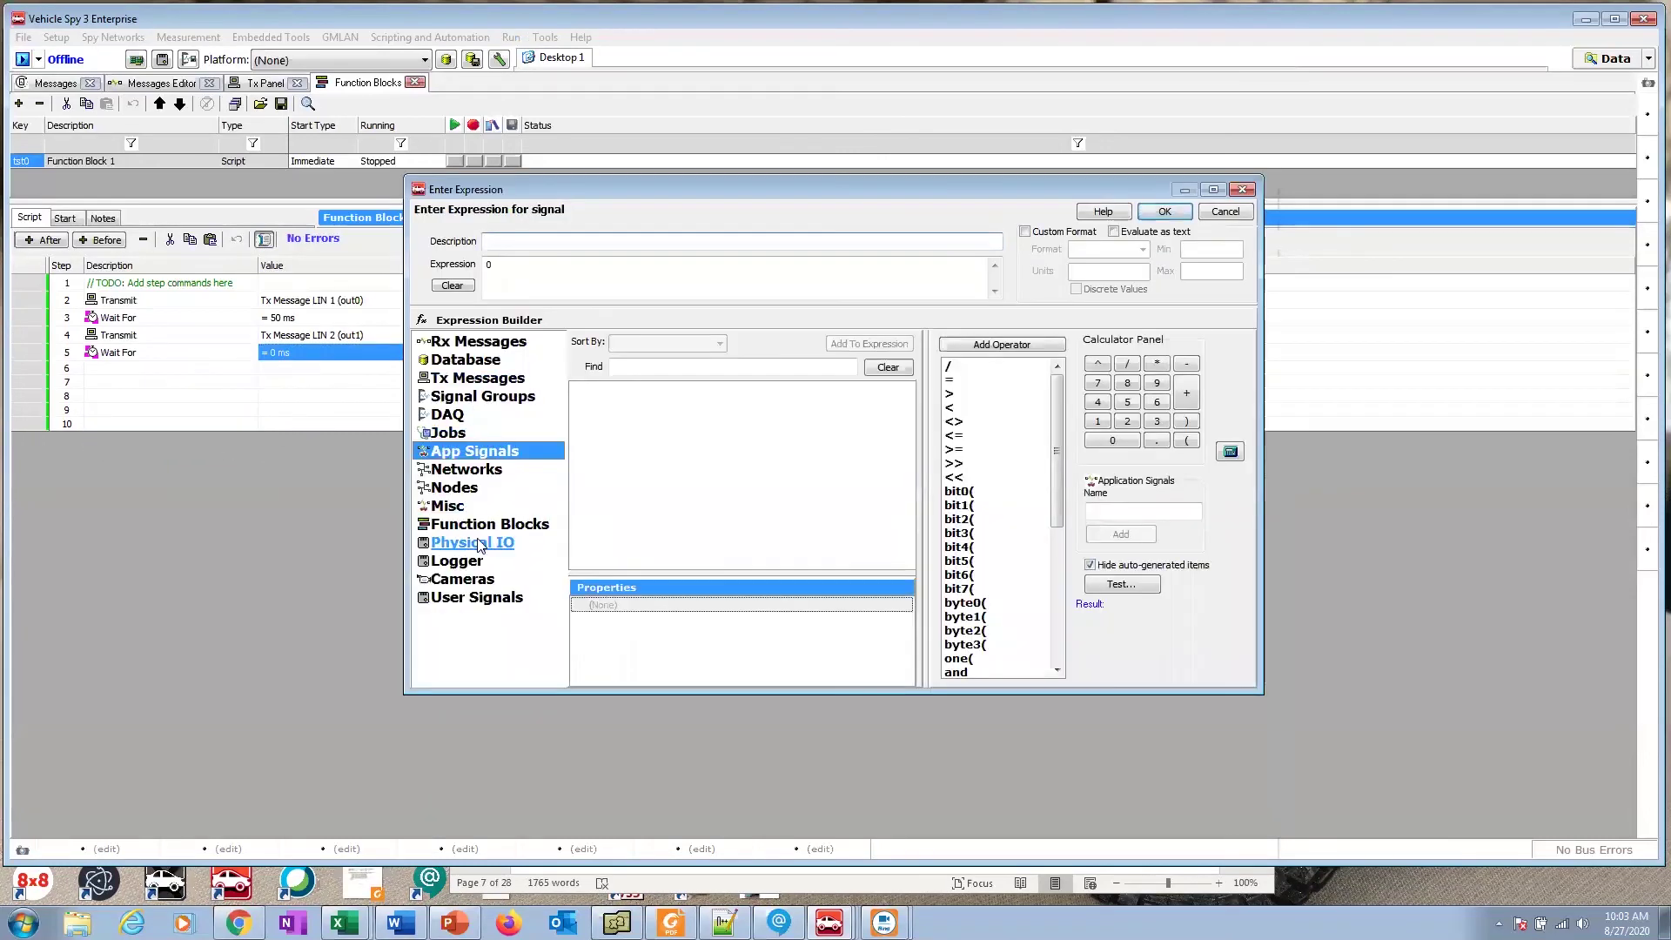
left_click(489, 264)
type("5")
key("Return")
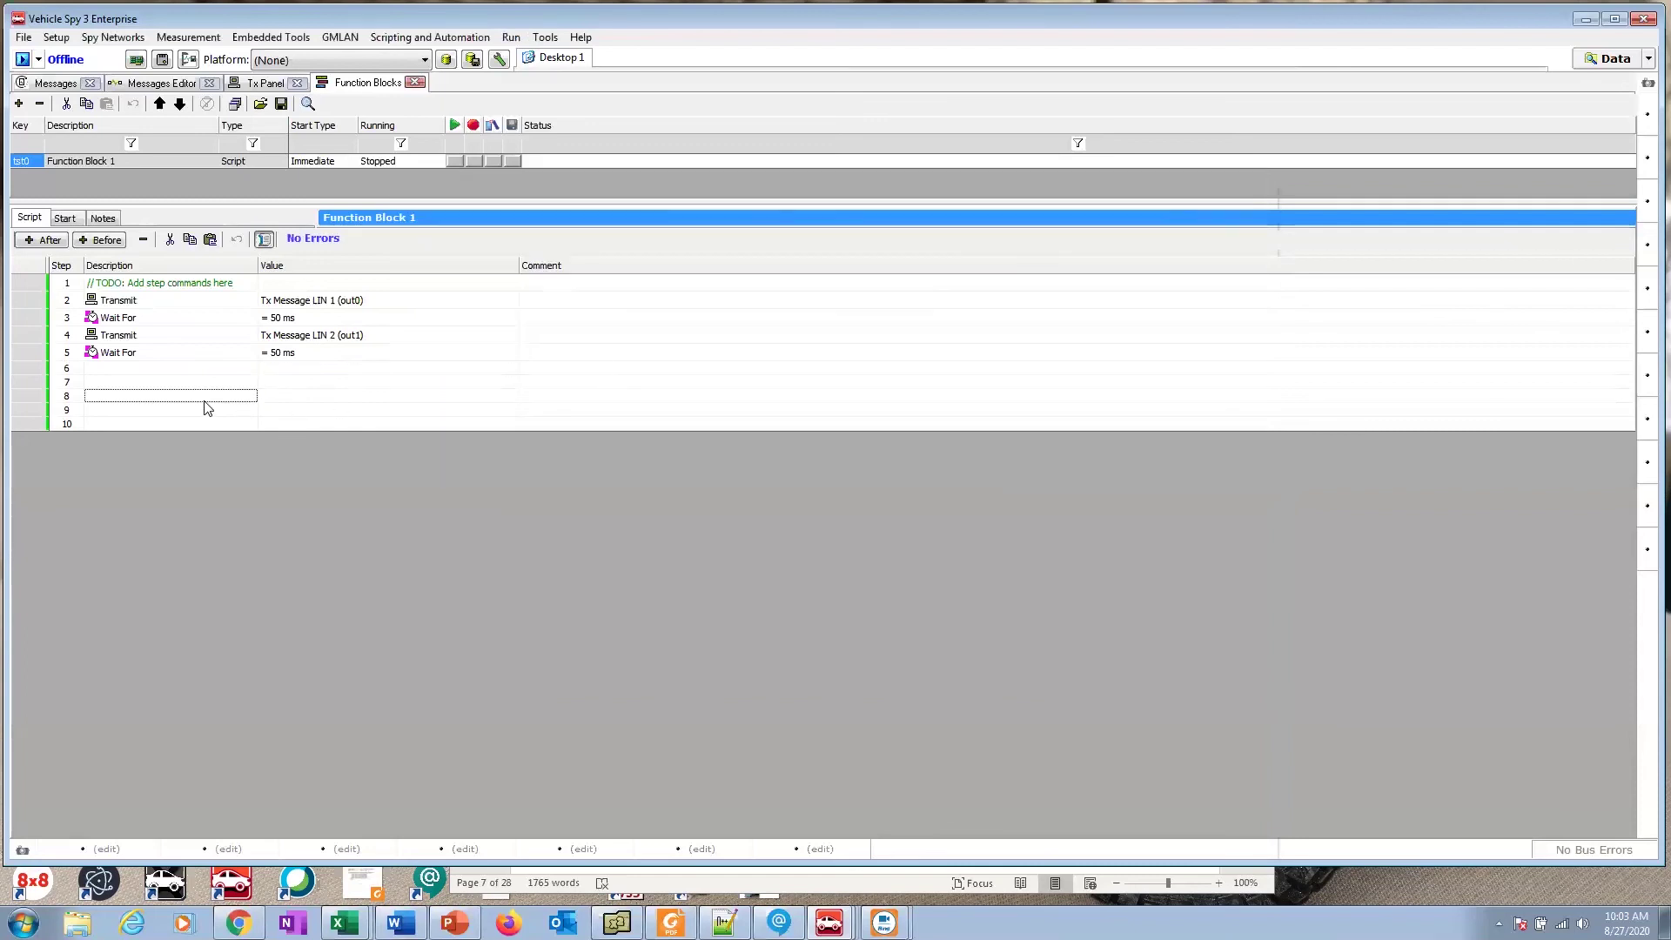
Step: Add a Stop command as step 6, then delete that Stop step from the script
left_click(172, 371)
left_click(172, 372)
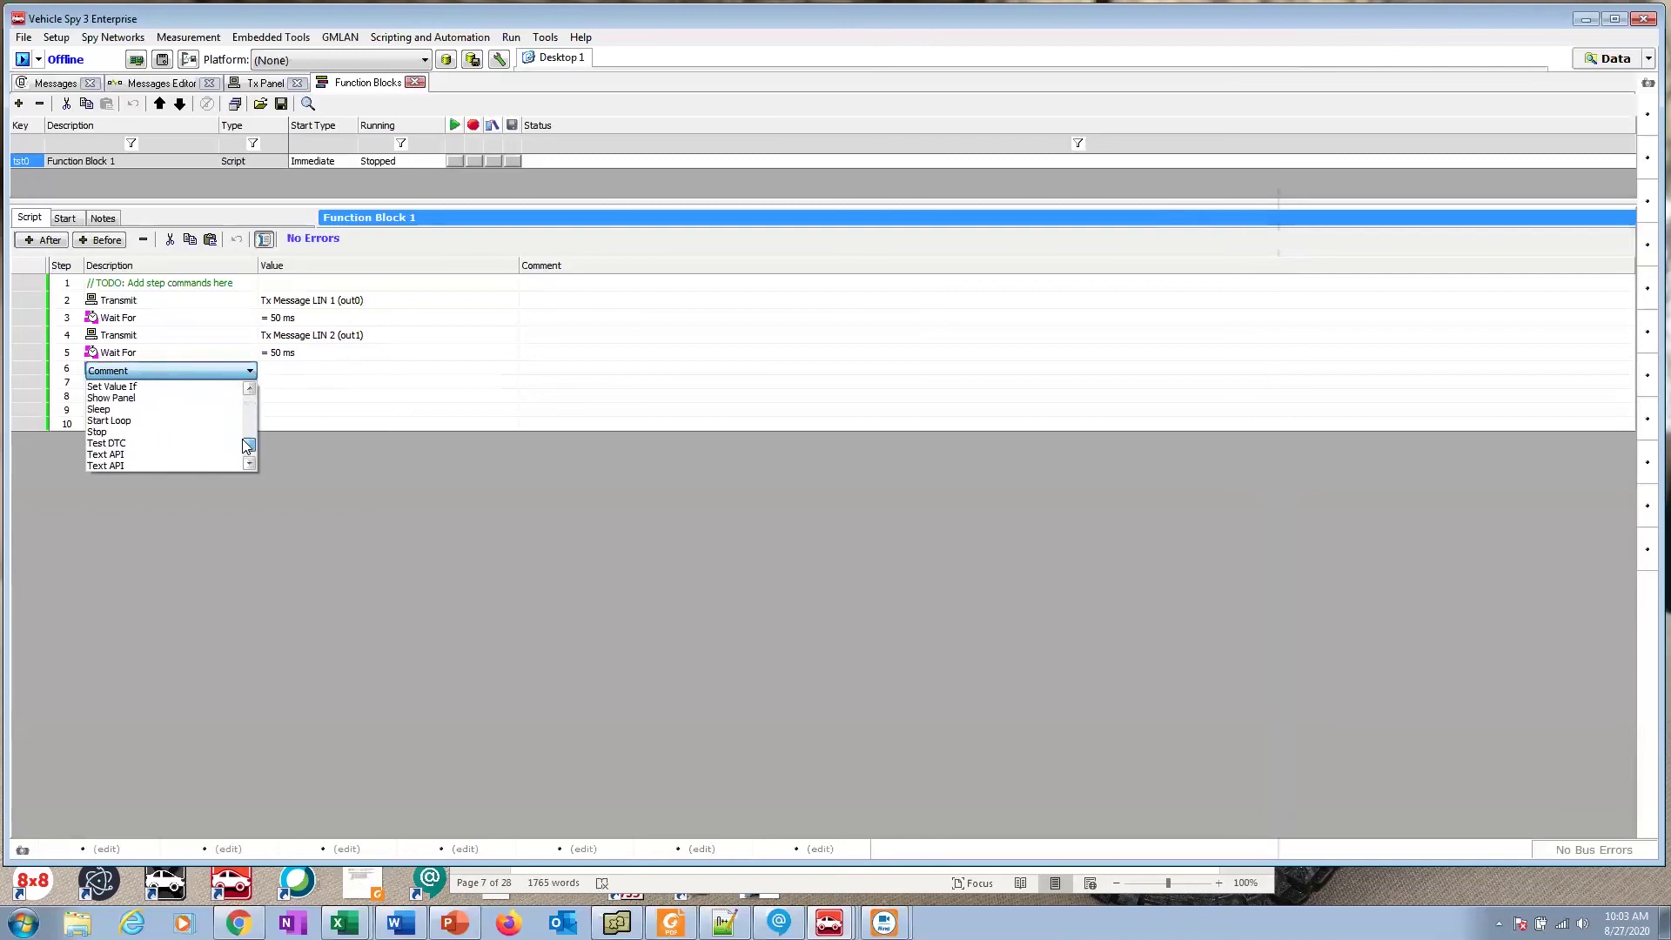
left_click(247, 407)
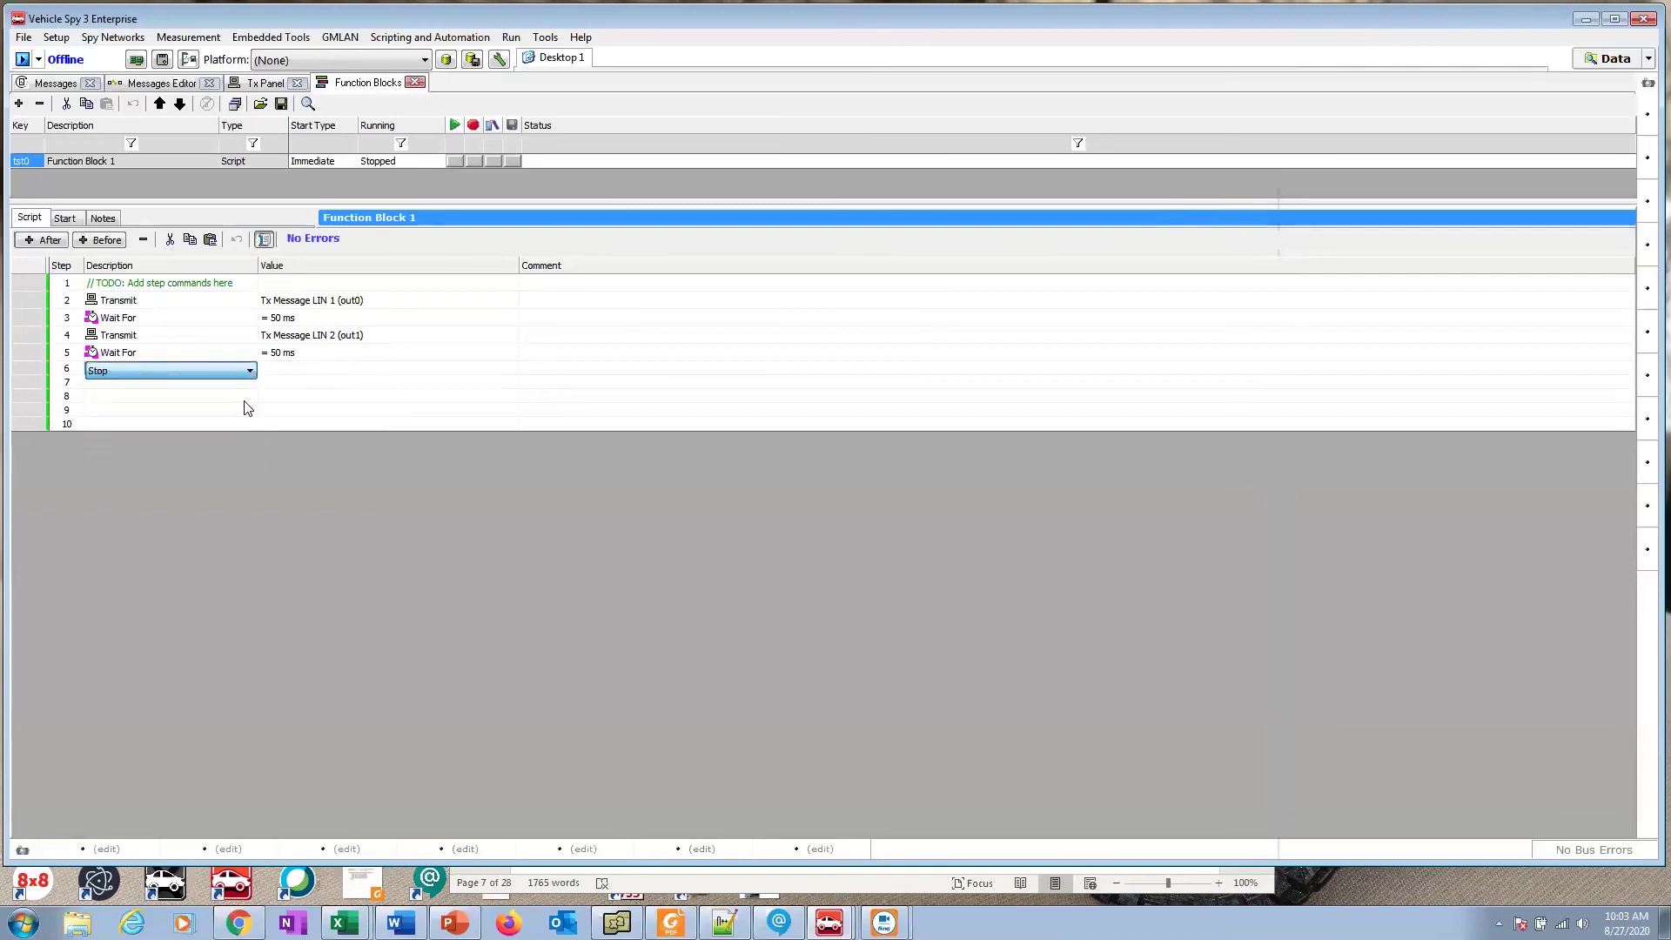
left_click(309, 387)
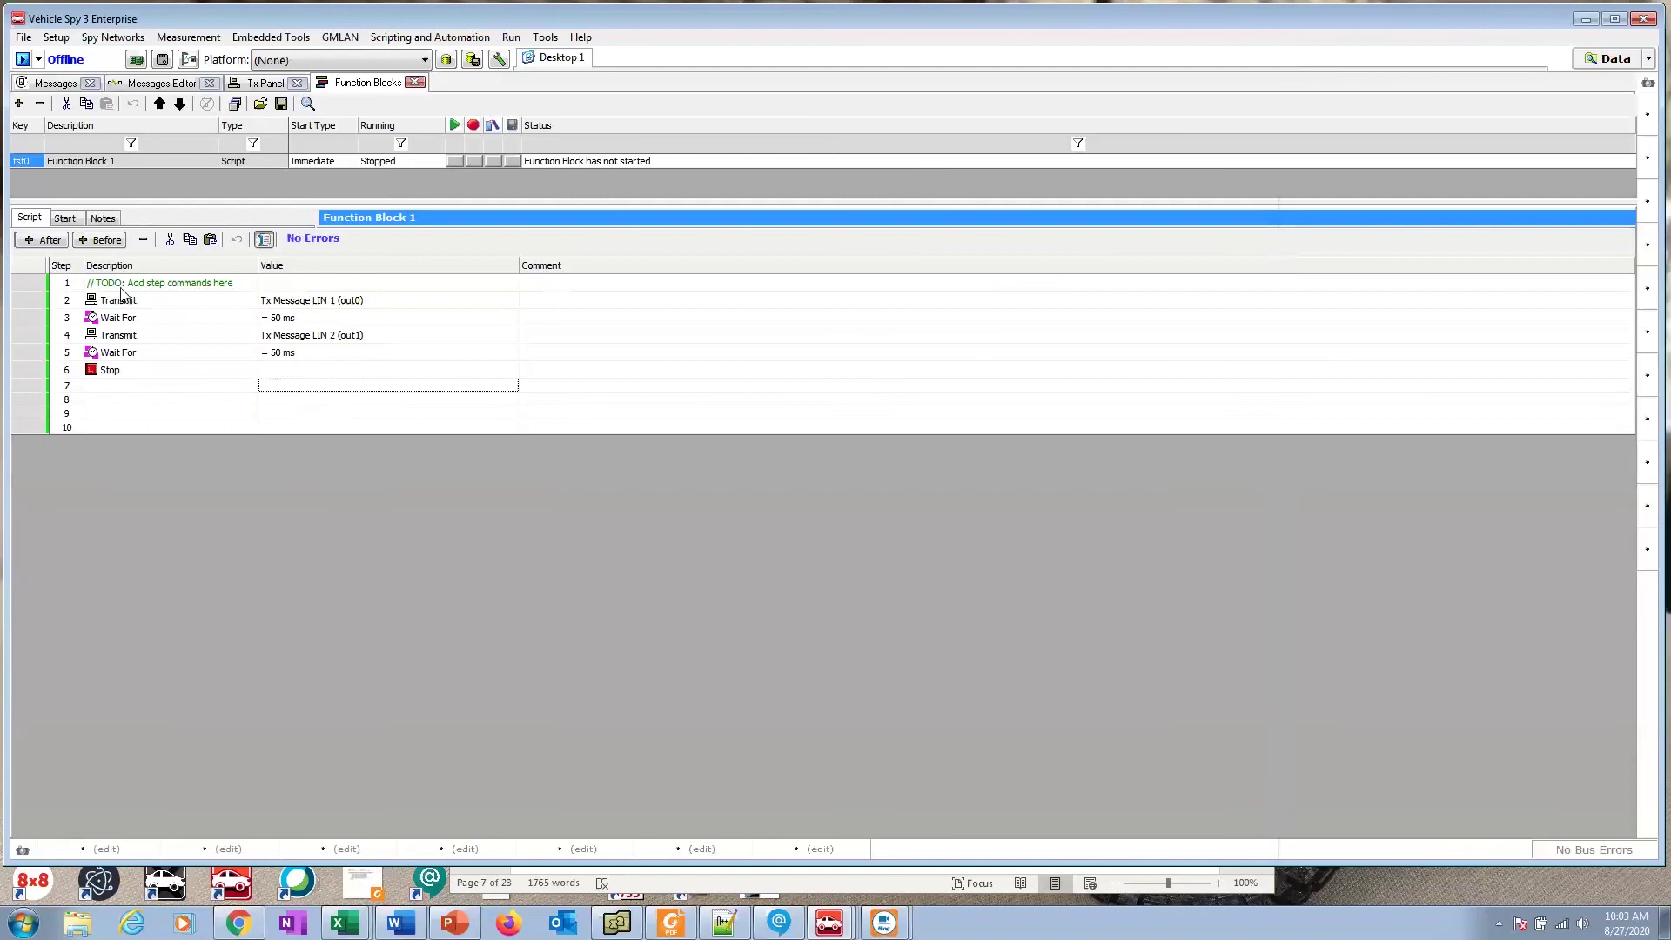
left_click(139, 371)
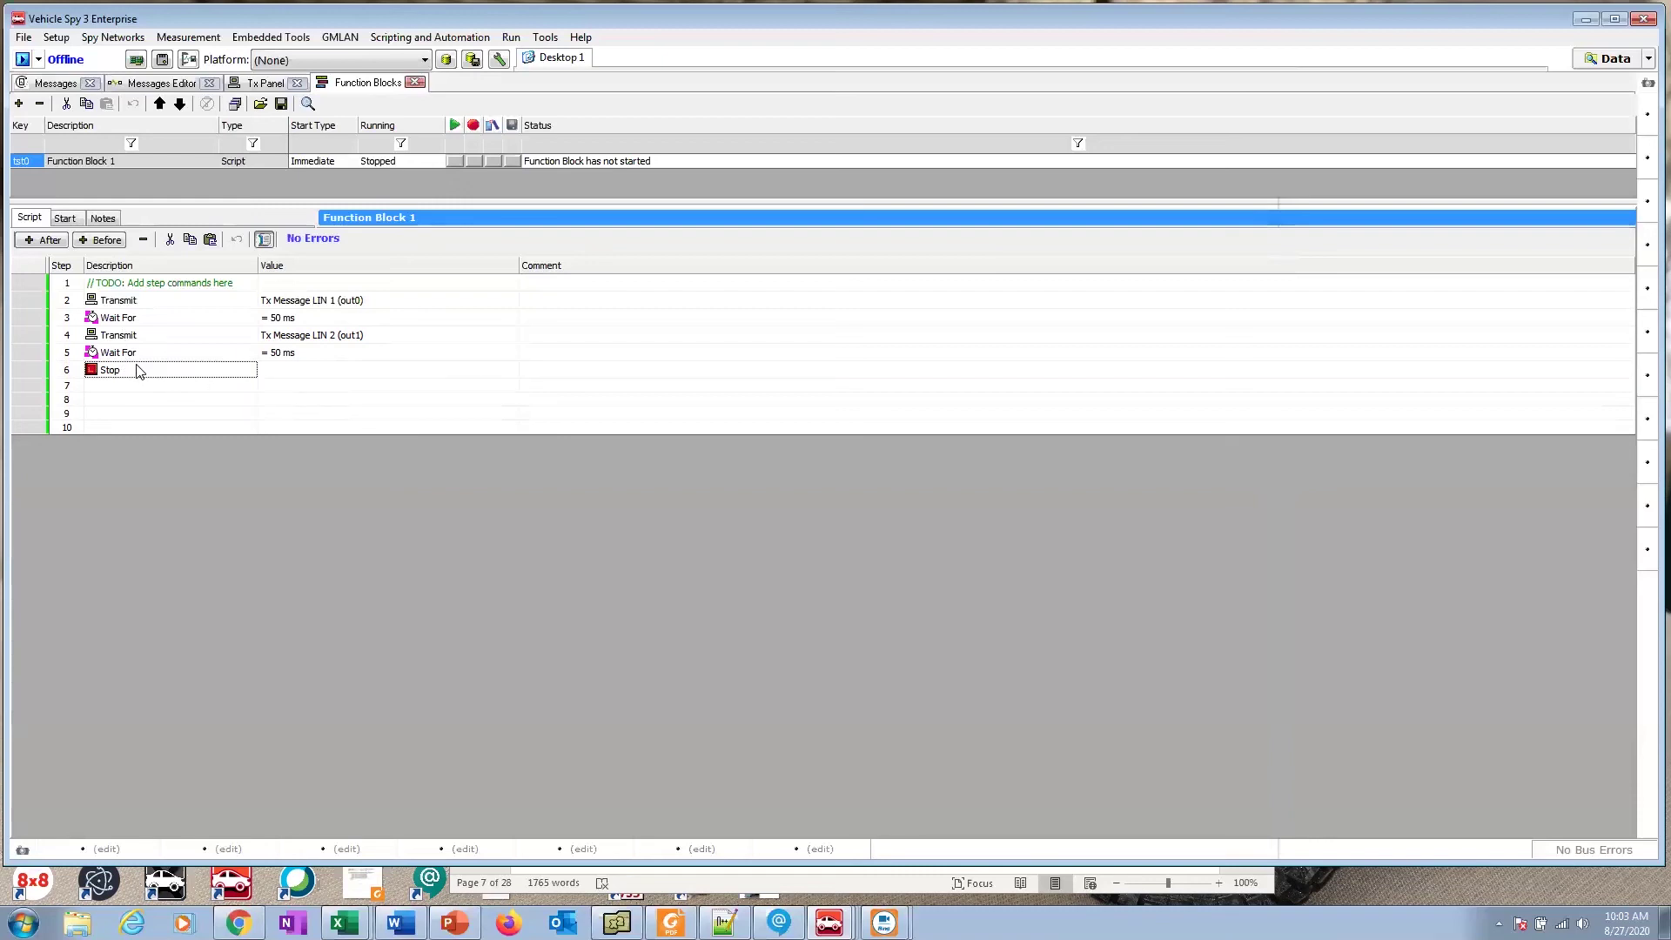
left_click(146, 238)
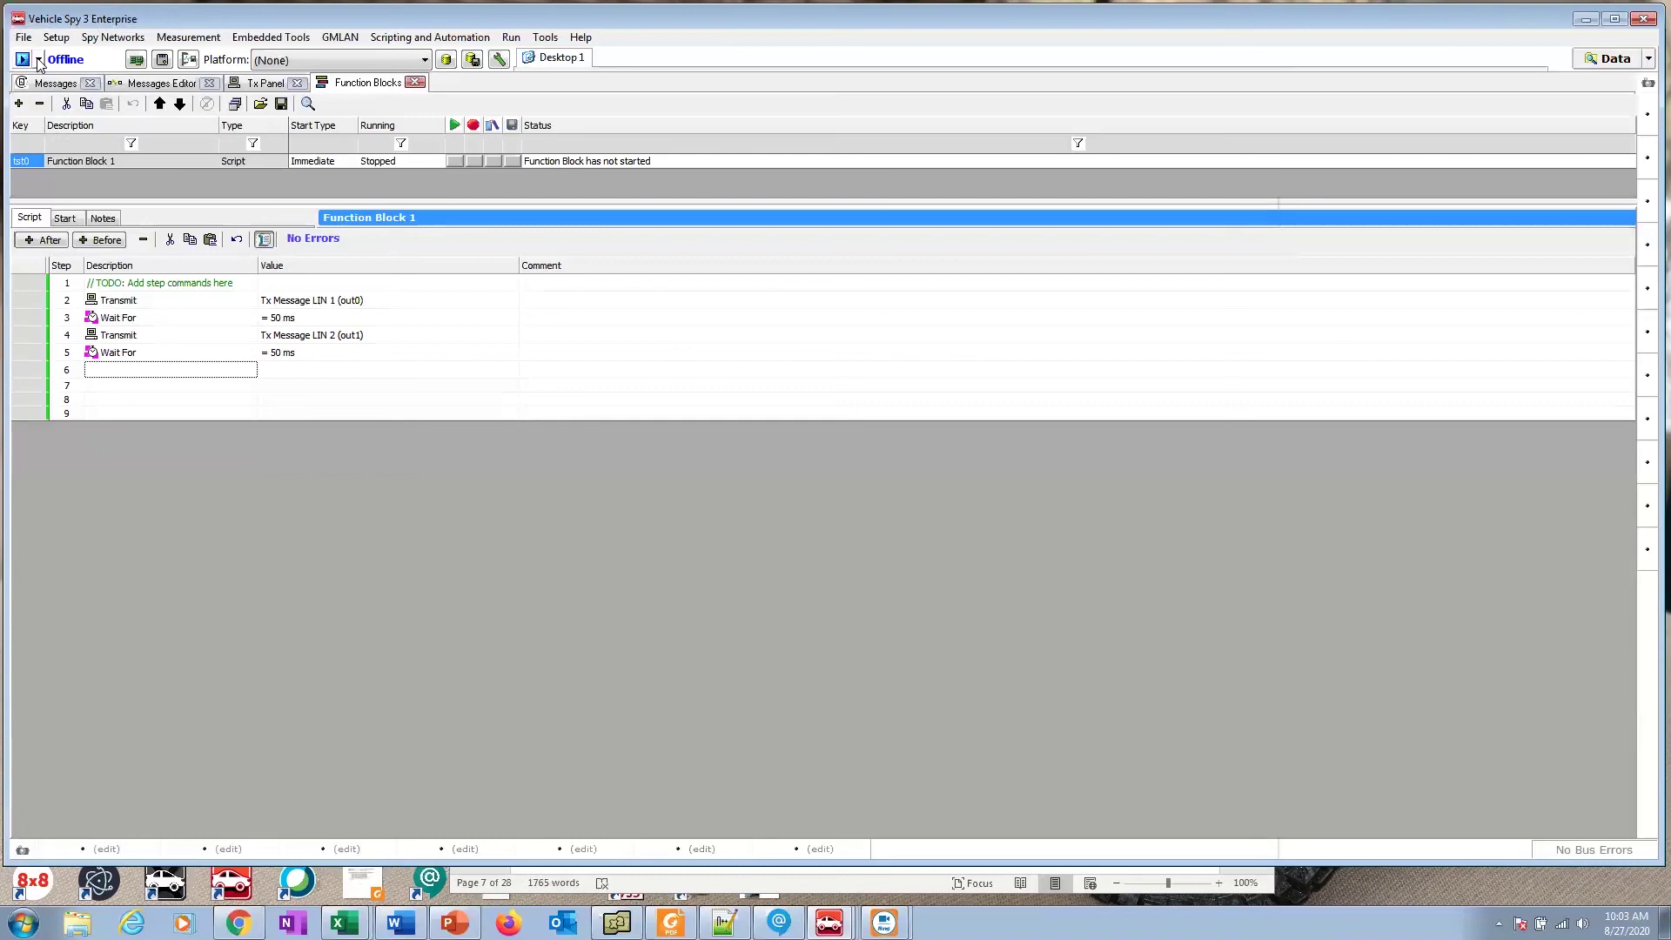
Step: Choose Run with Transmit and go online through neoVI FIRE2 CY3369
left_click(38, 61)
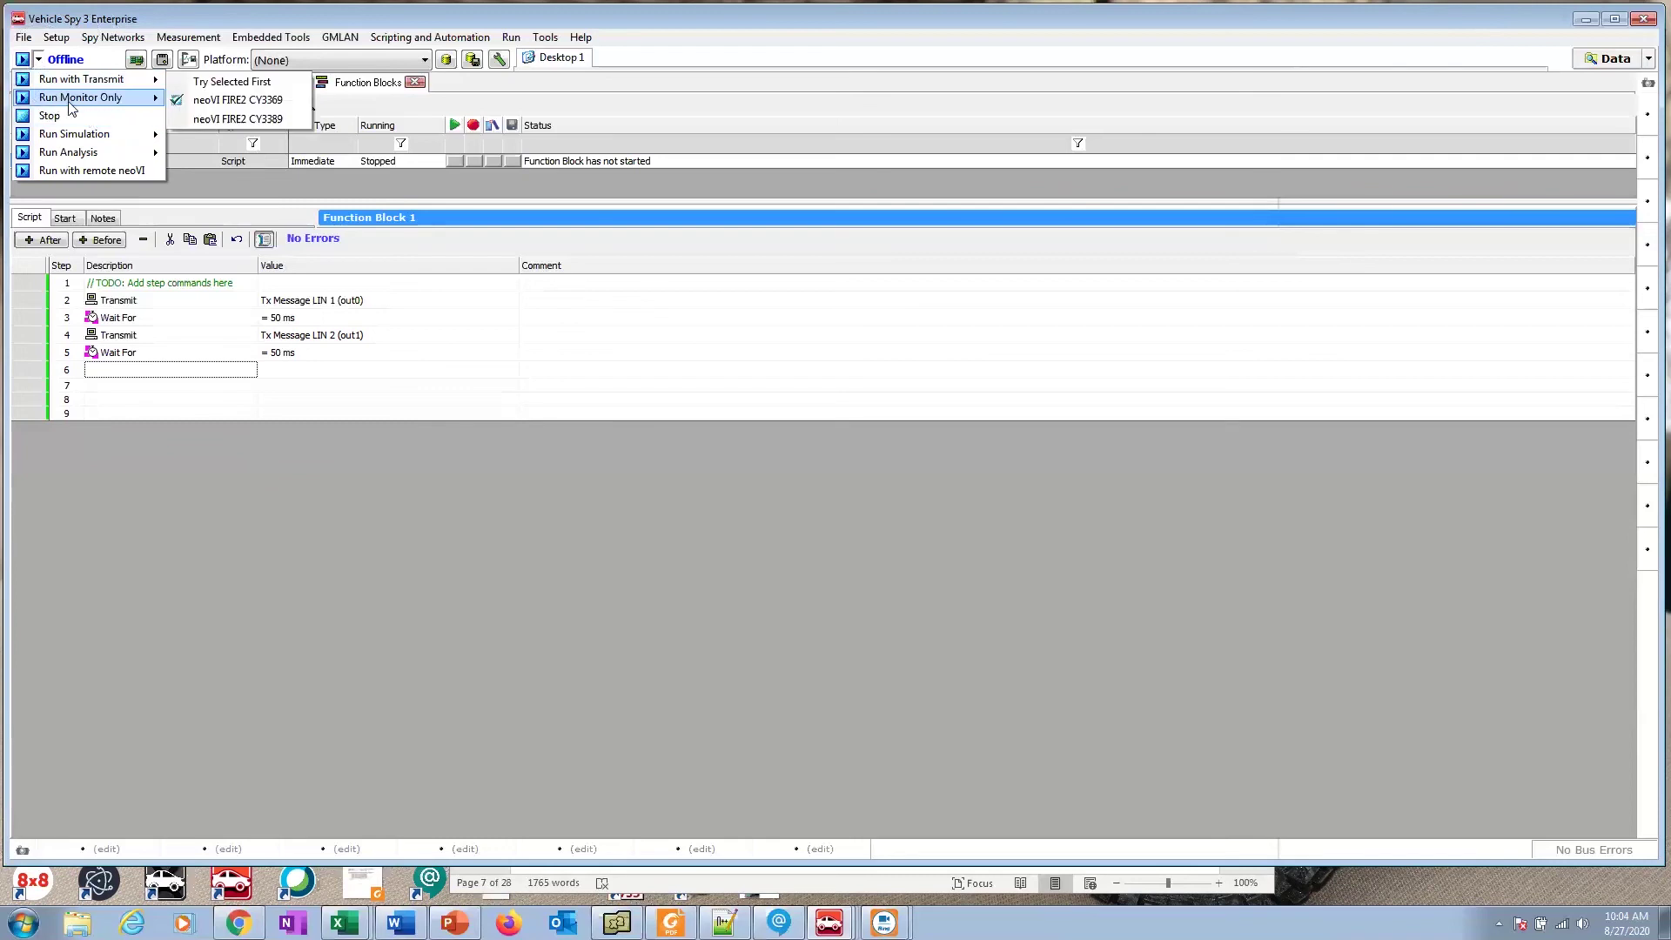
mouse_move(73, 82)
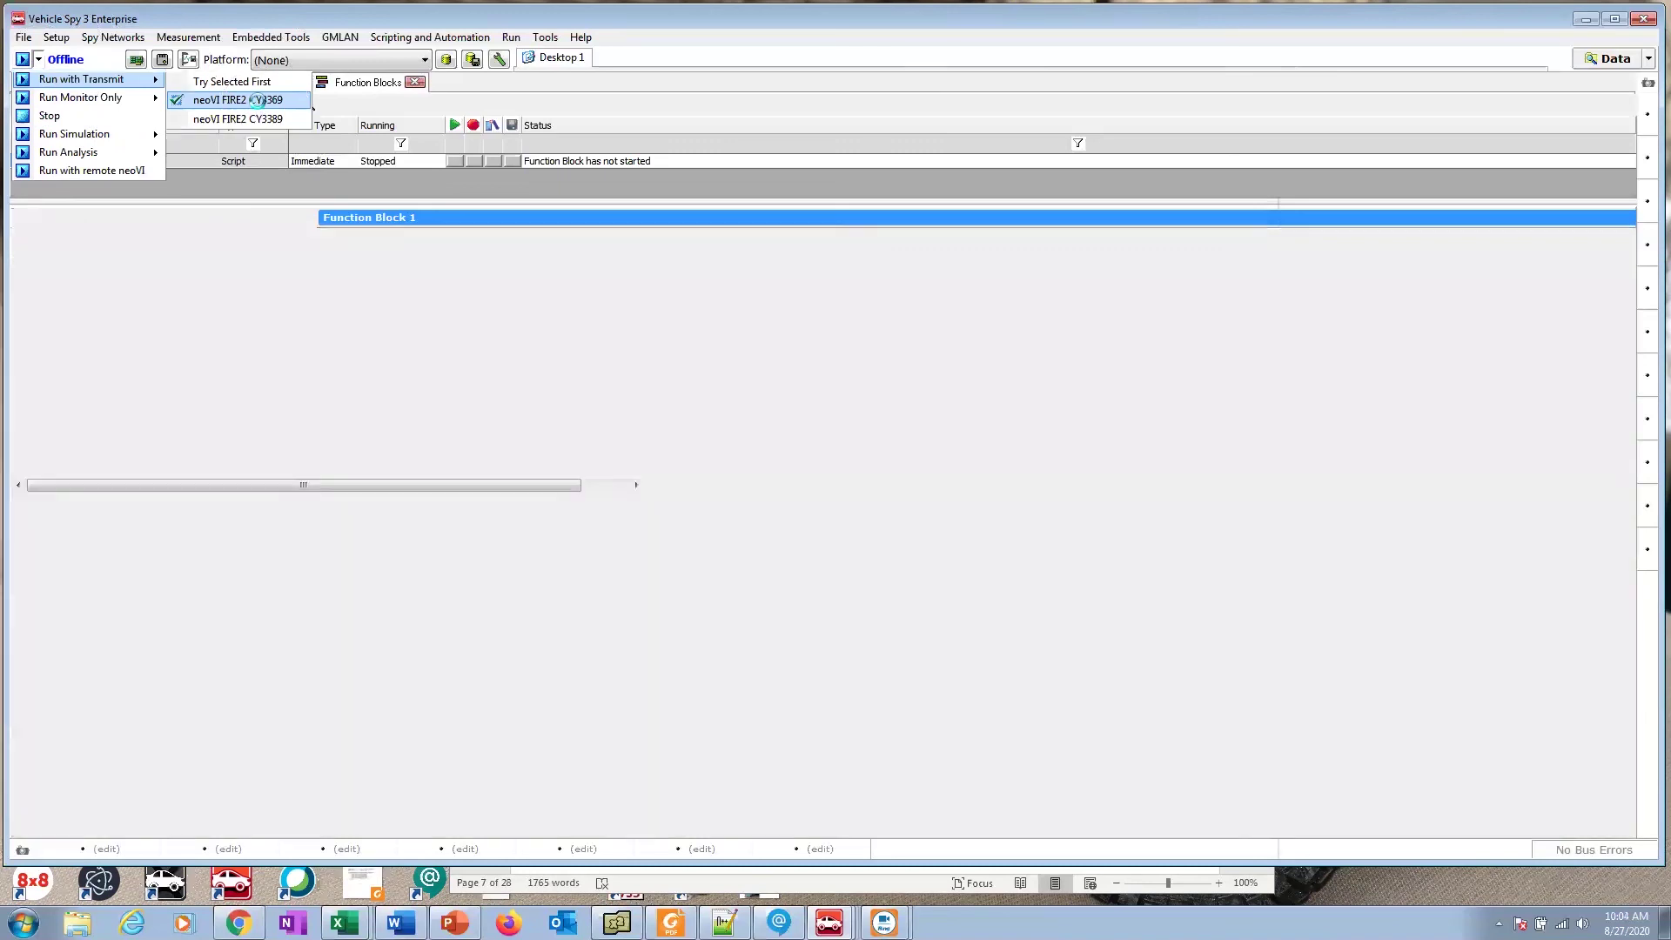
left_click(258, 103)
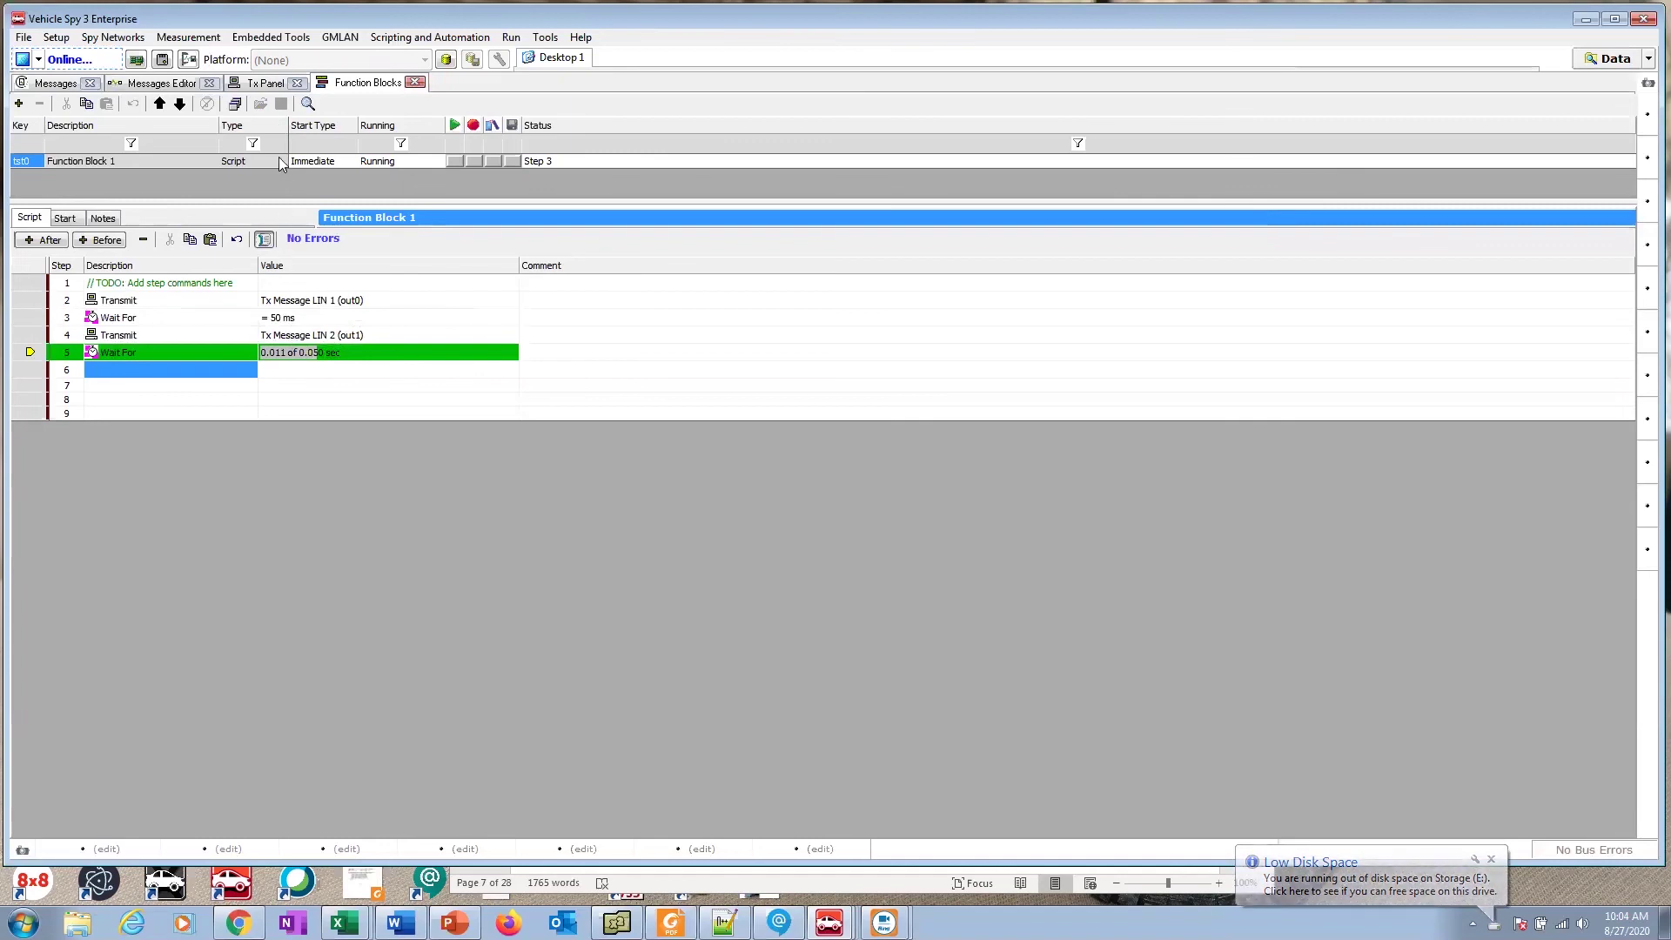
Step: Switch to the Messages view and set its Columns layout to CAN FD, then to LIN
left_click(55, 82)
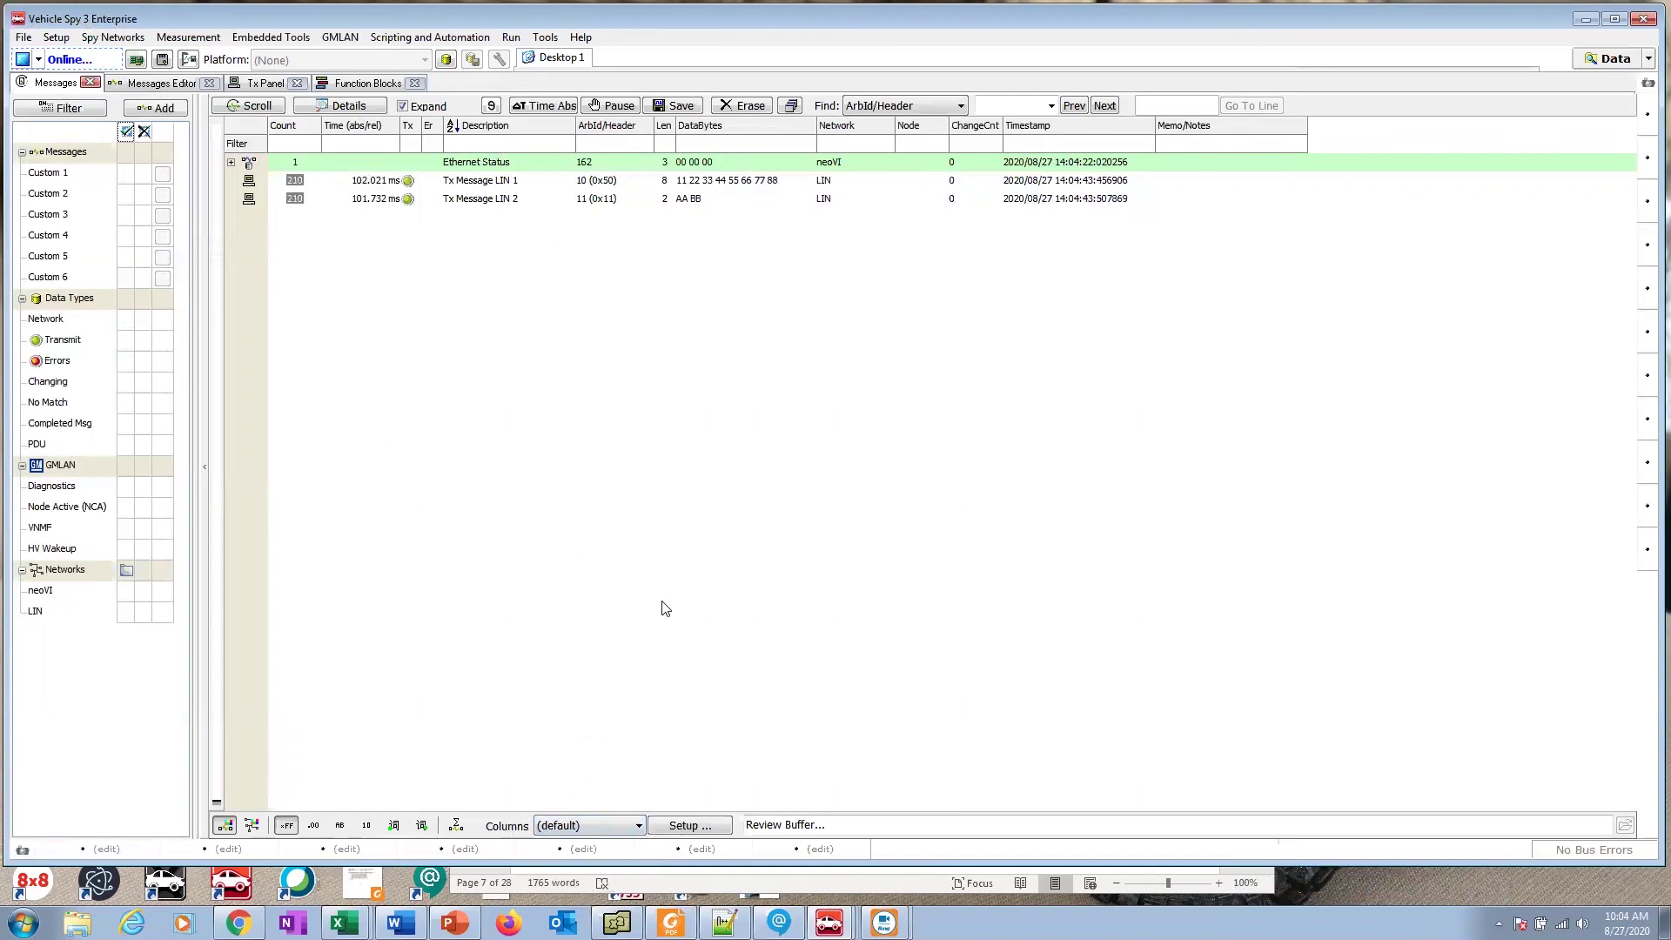
left_click(639, 825)
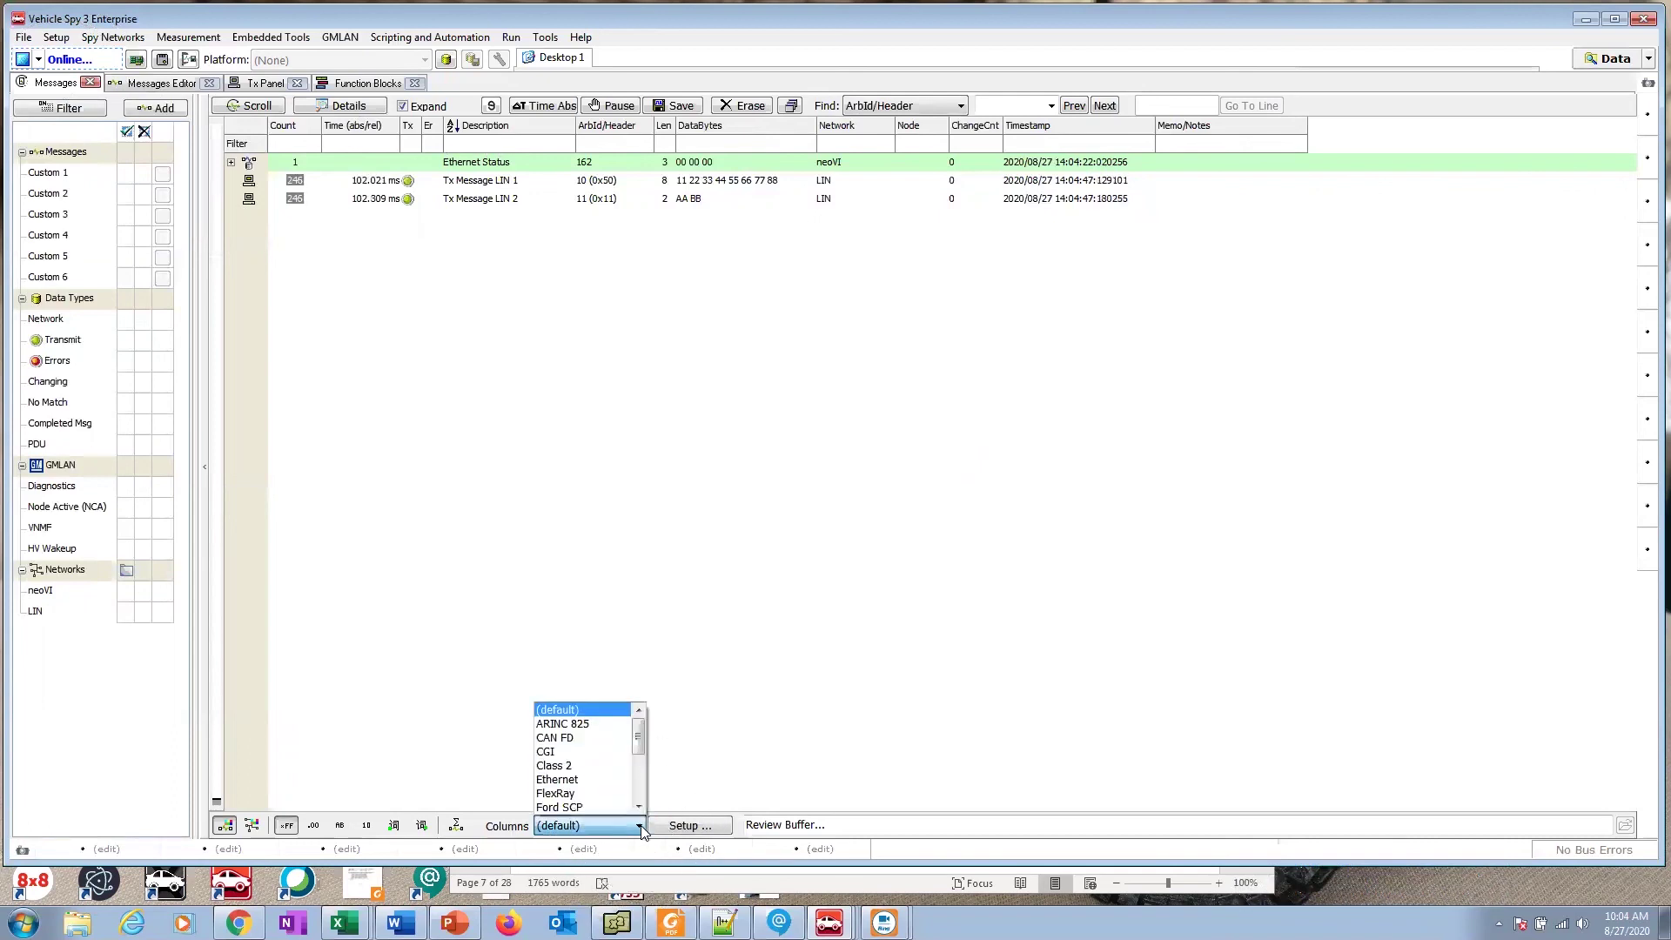
left_click(582, 739)
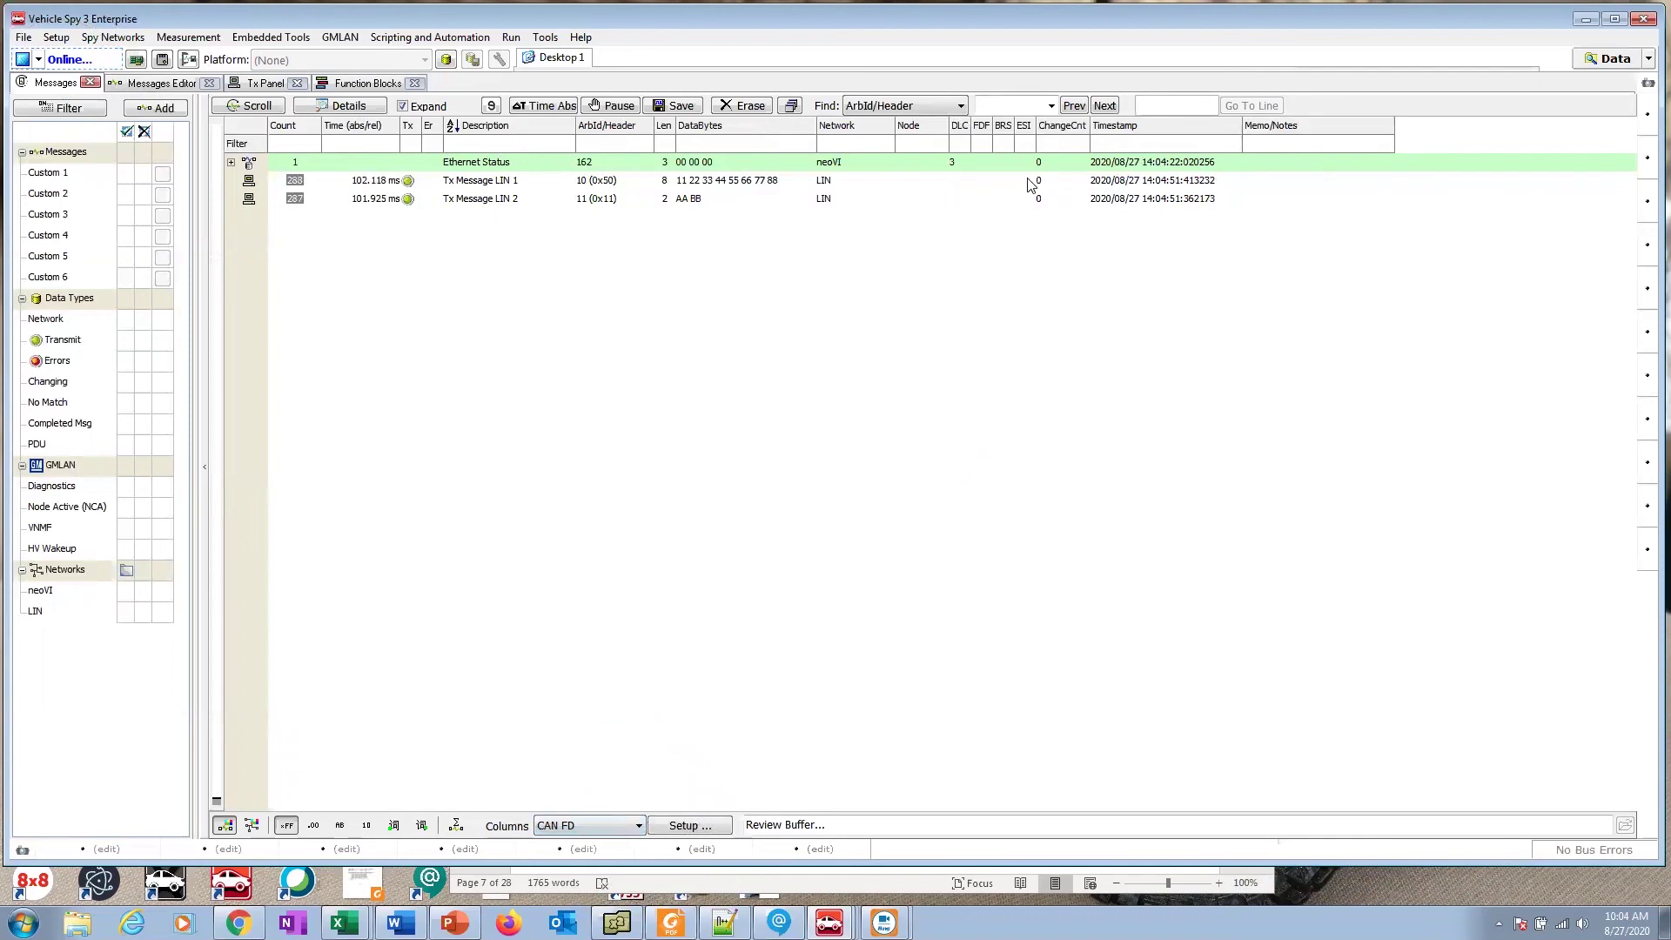
left_click(640, 825)
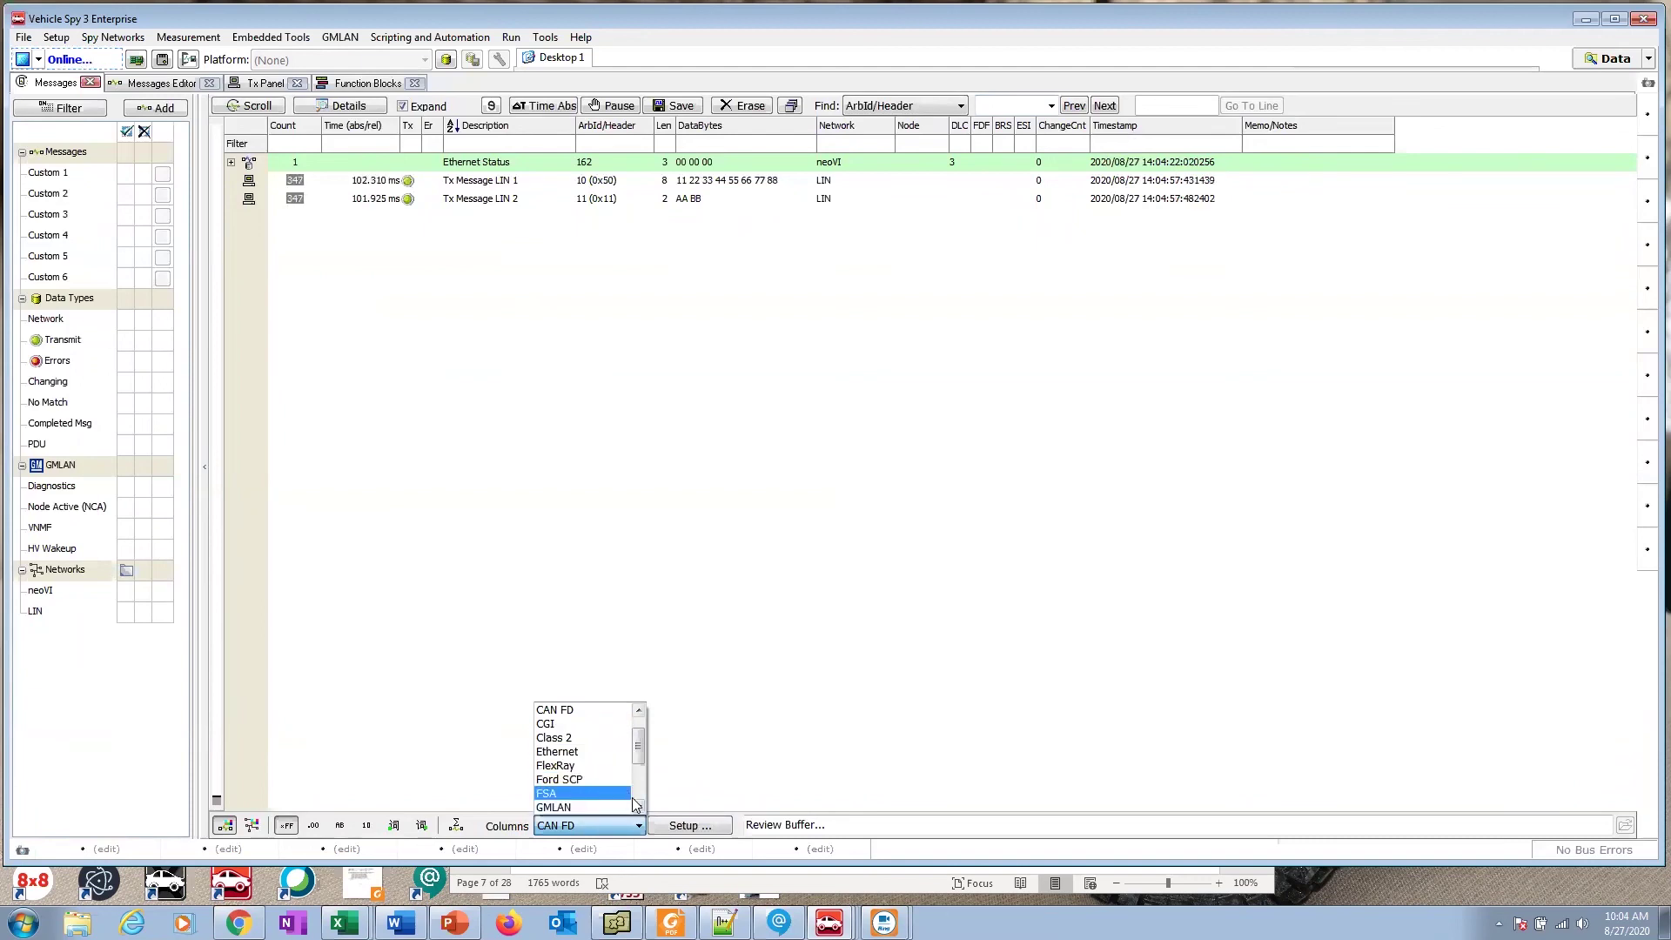
scroll(637, 808, "down", 6)
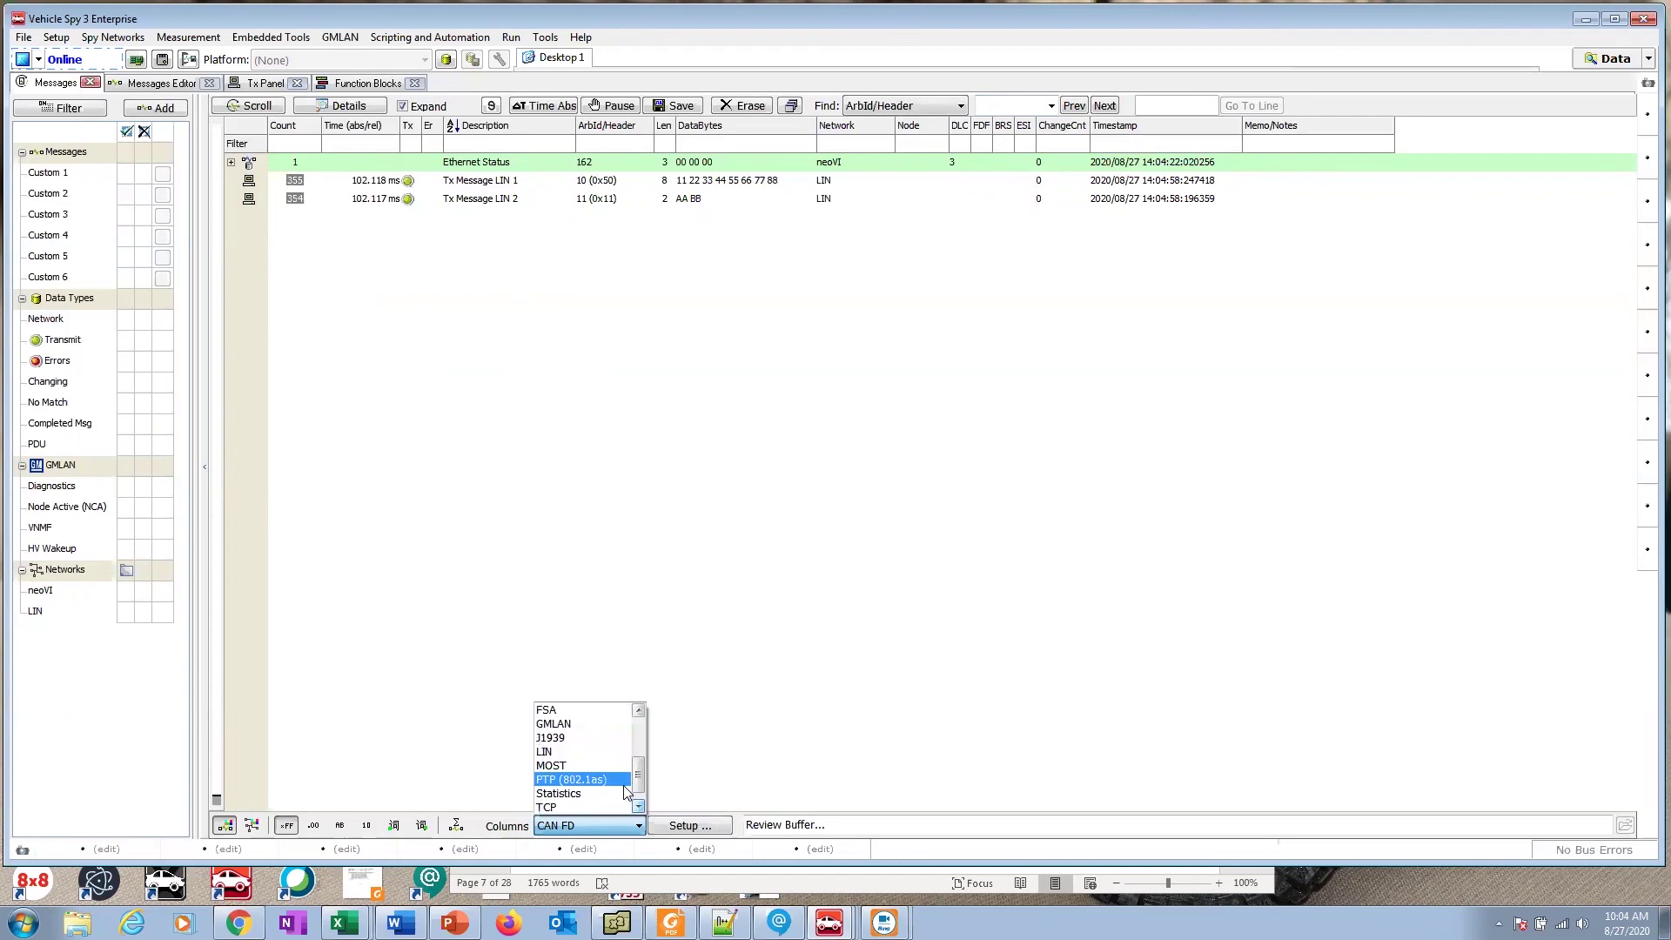
left_click(575, 752)
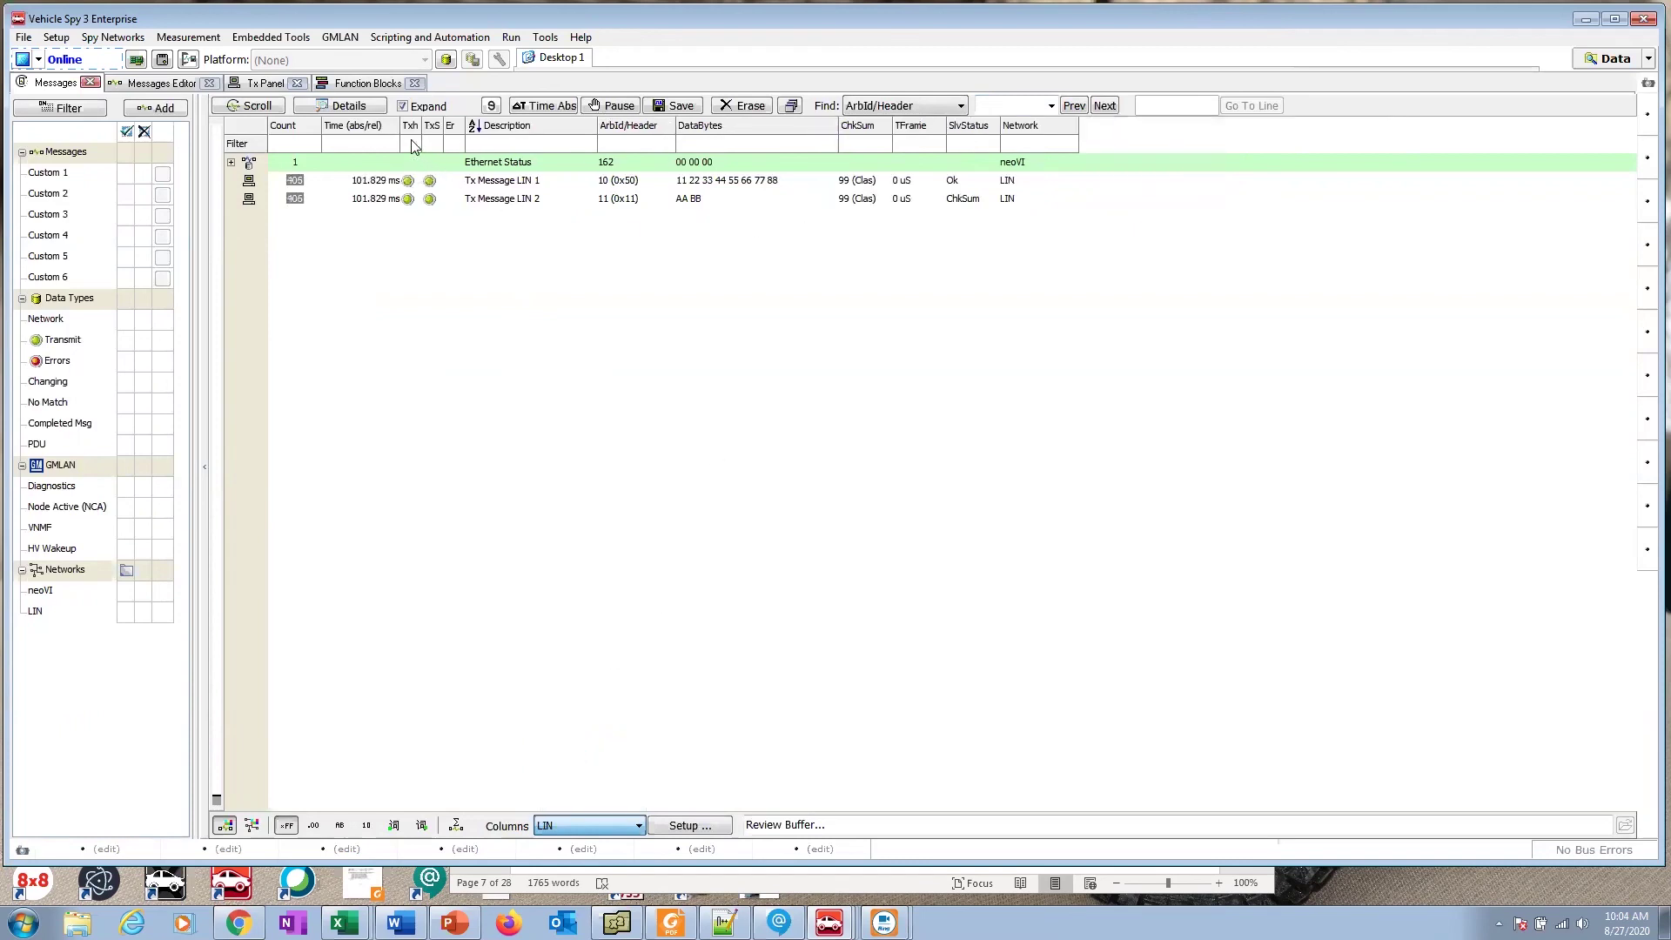
left_click(414, 139)
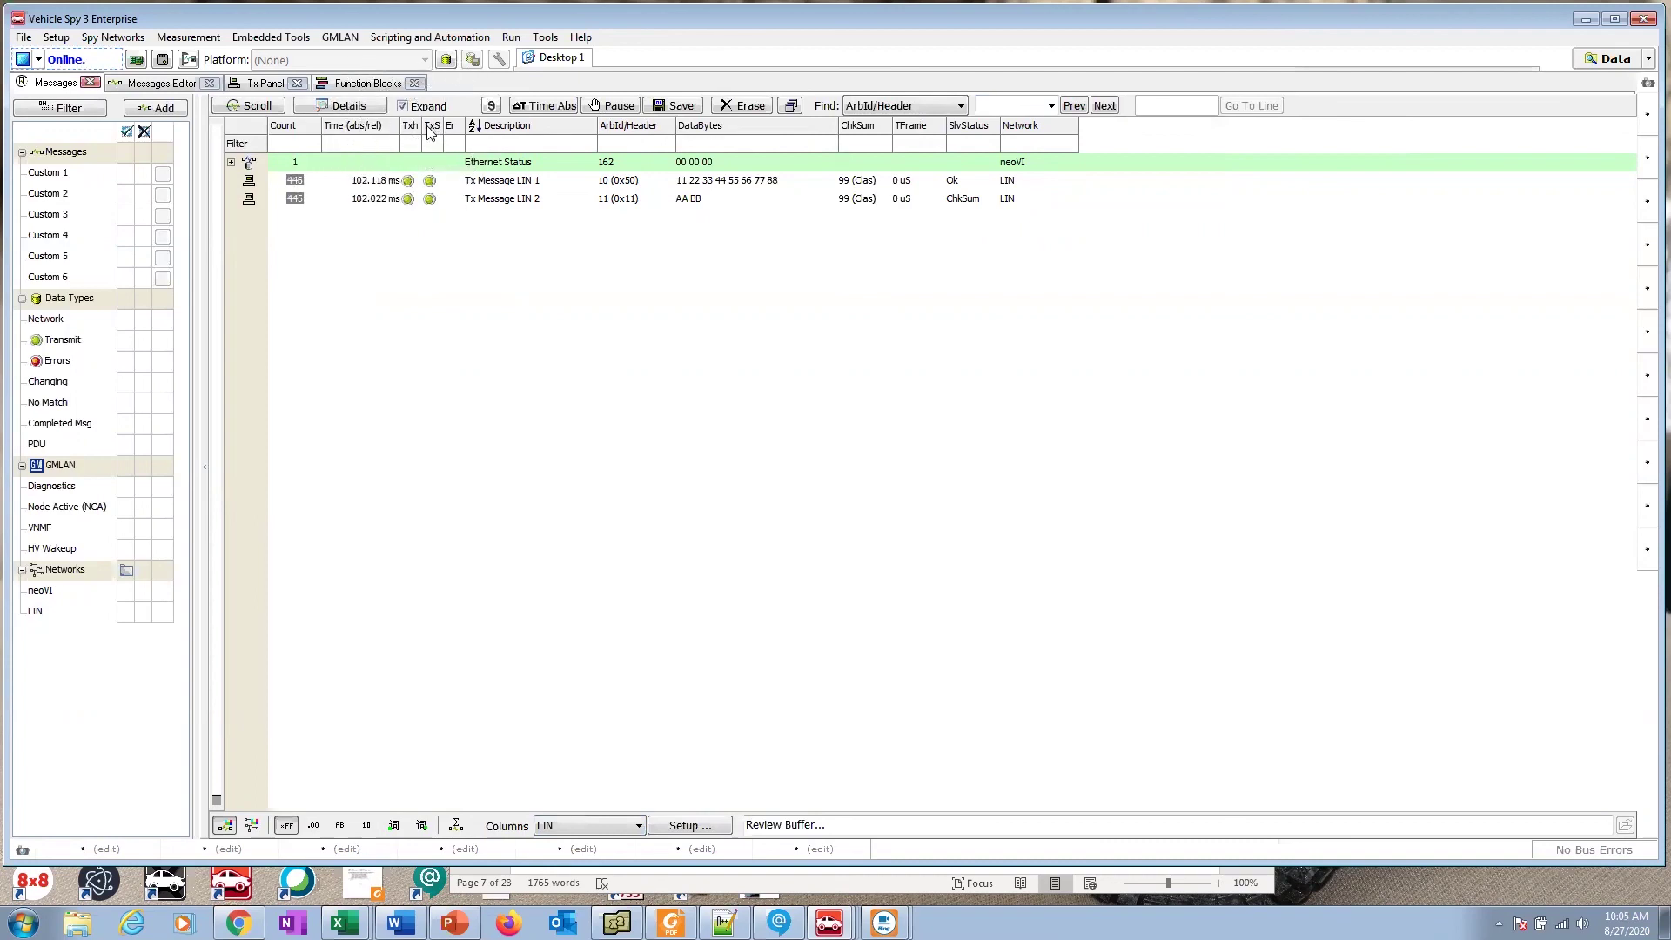
left_click(429, 131)
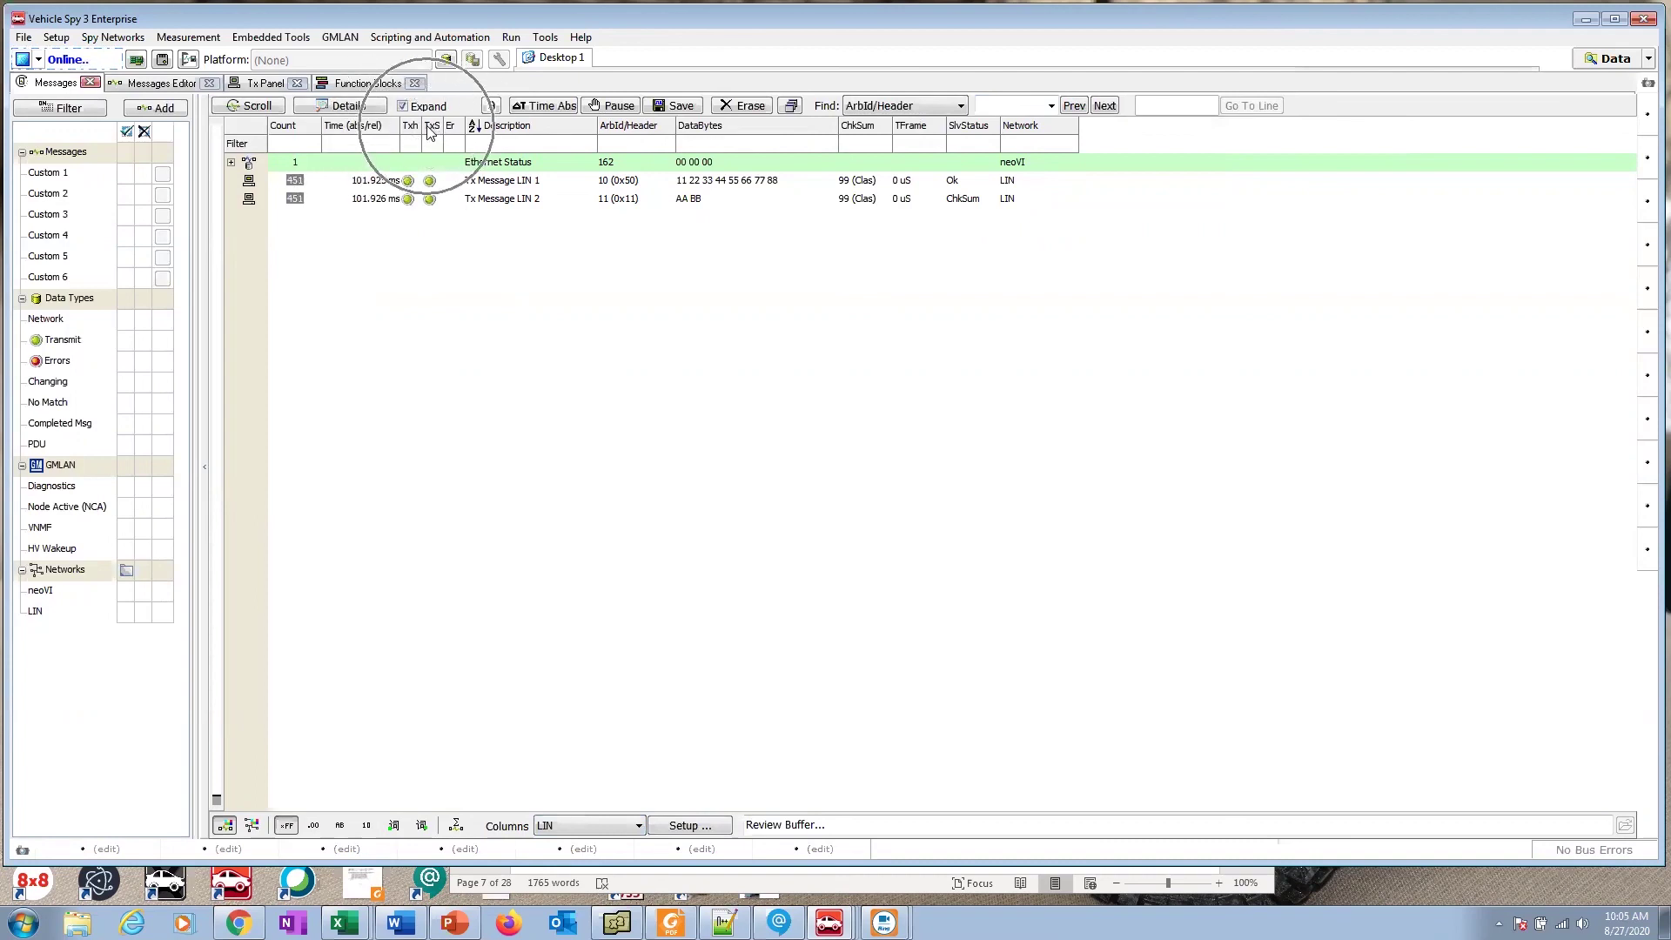
left_click(409, 184)
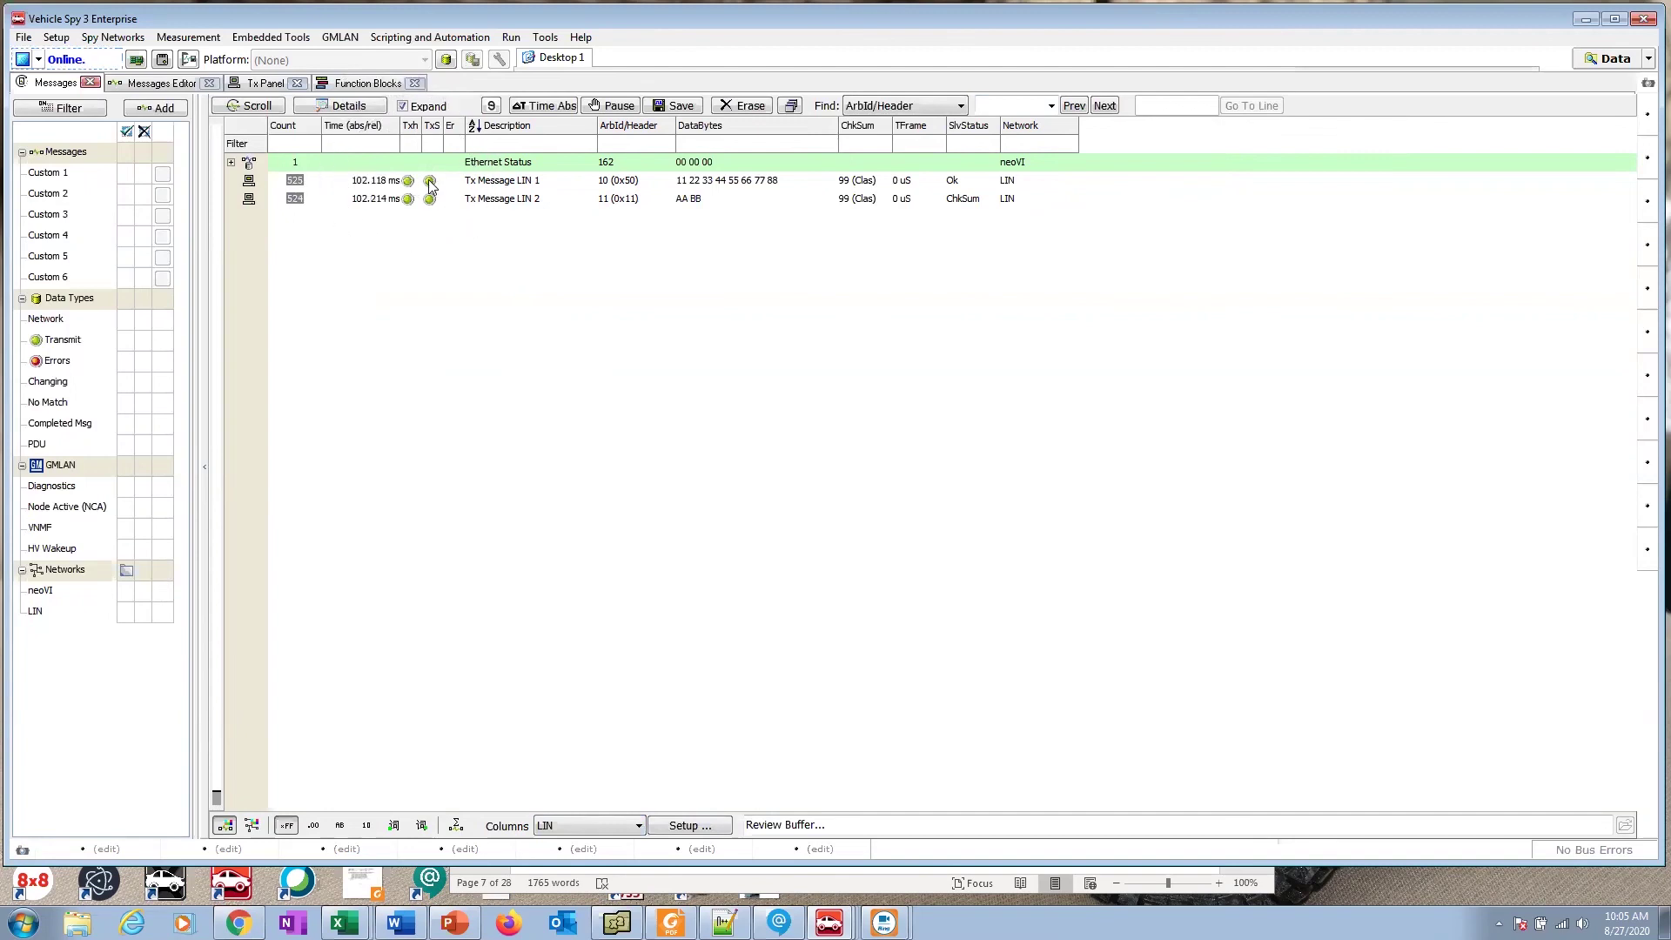
left_click(429, 182)
left_click(431, 187)
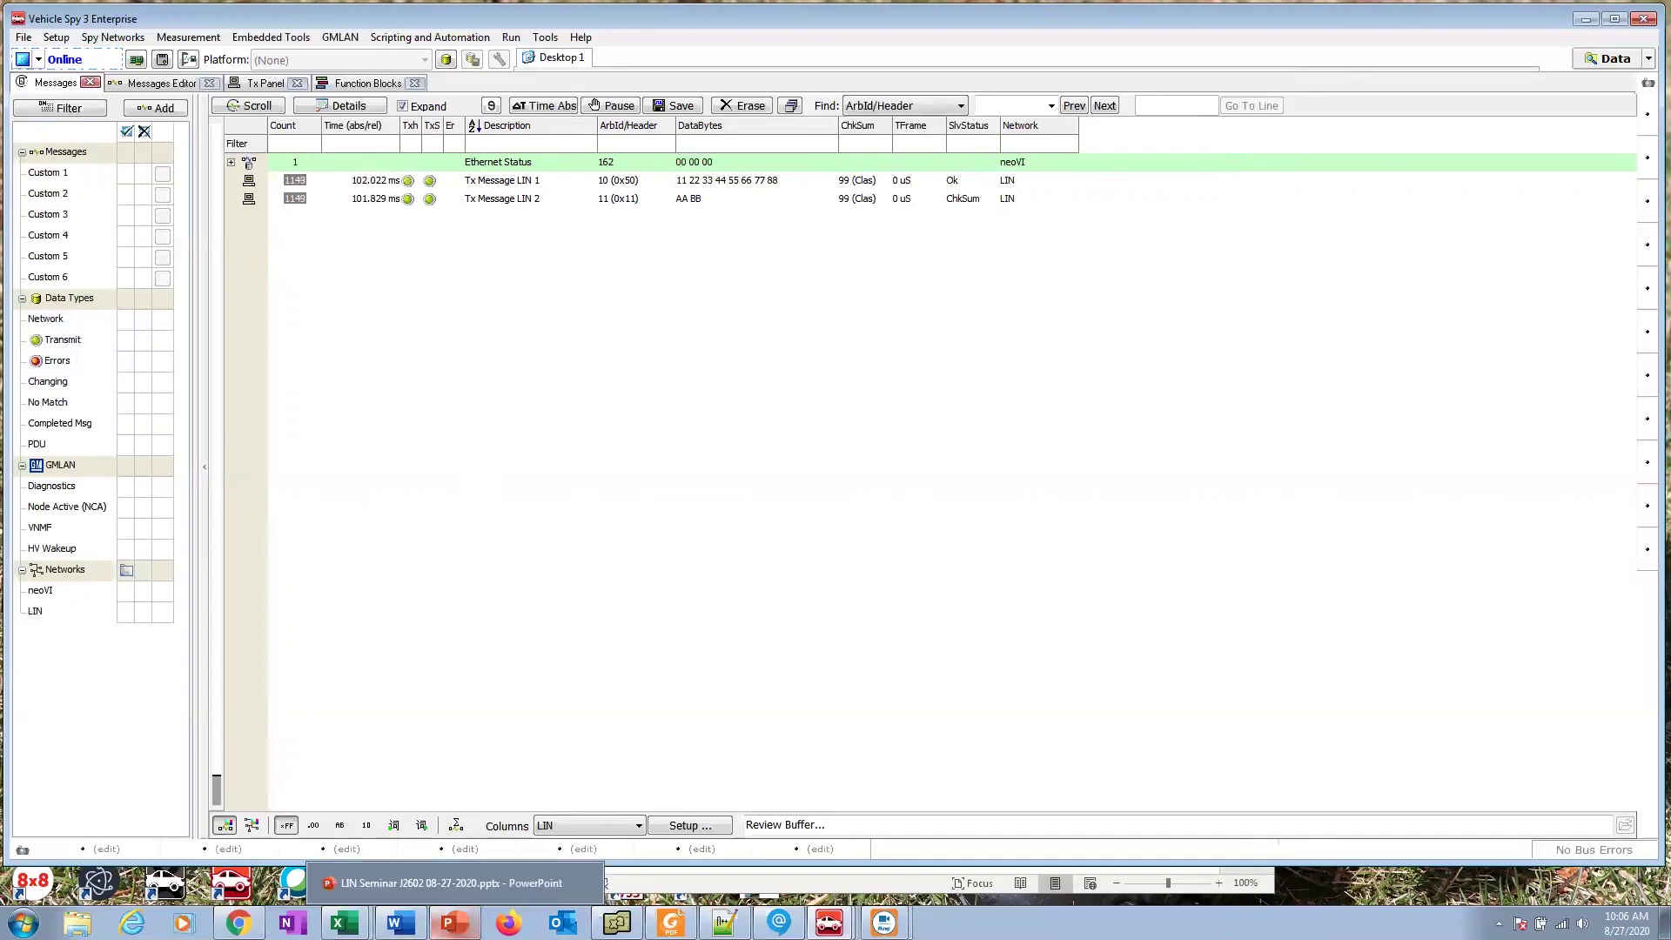
Step: Bring the Word packet forward and scroll to the closing notes and step 1.28, undoing a stray paste
left_click(396, 883)
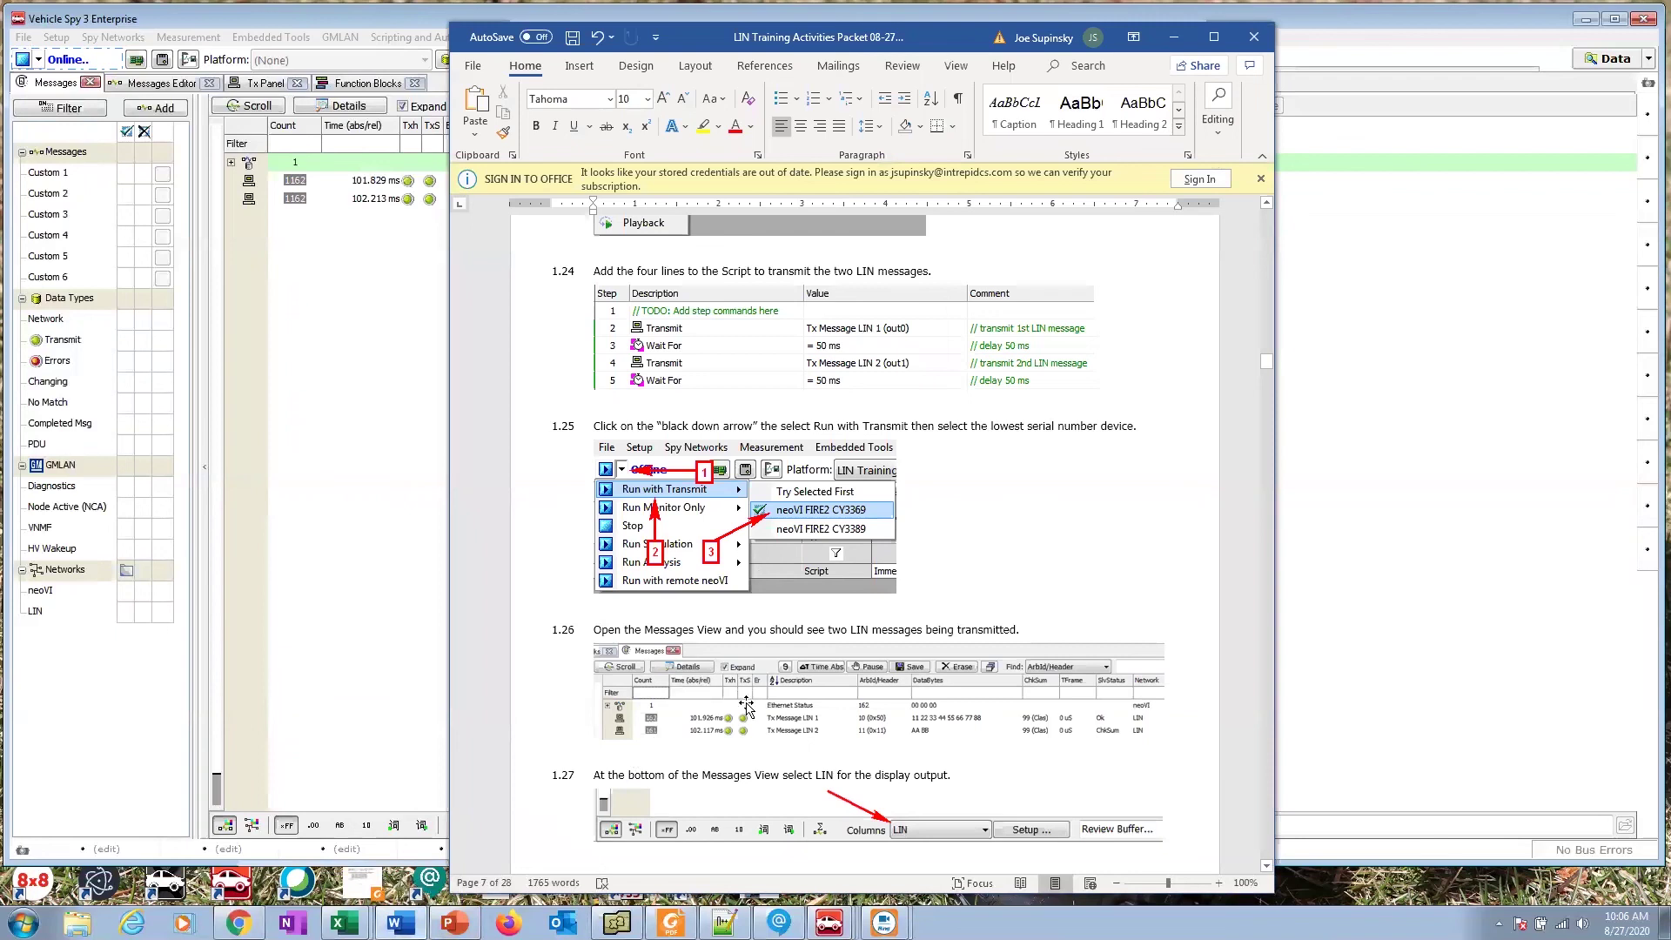
left_click(1267, 867)
scroll(870, 522, "down", 2)
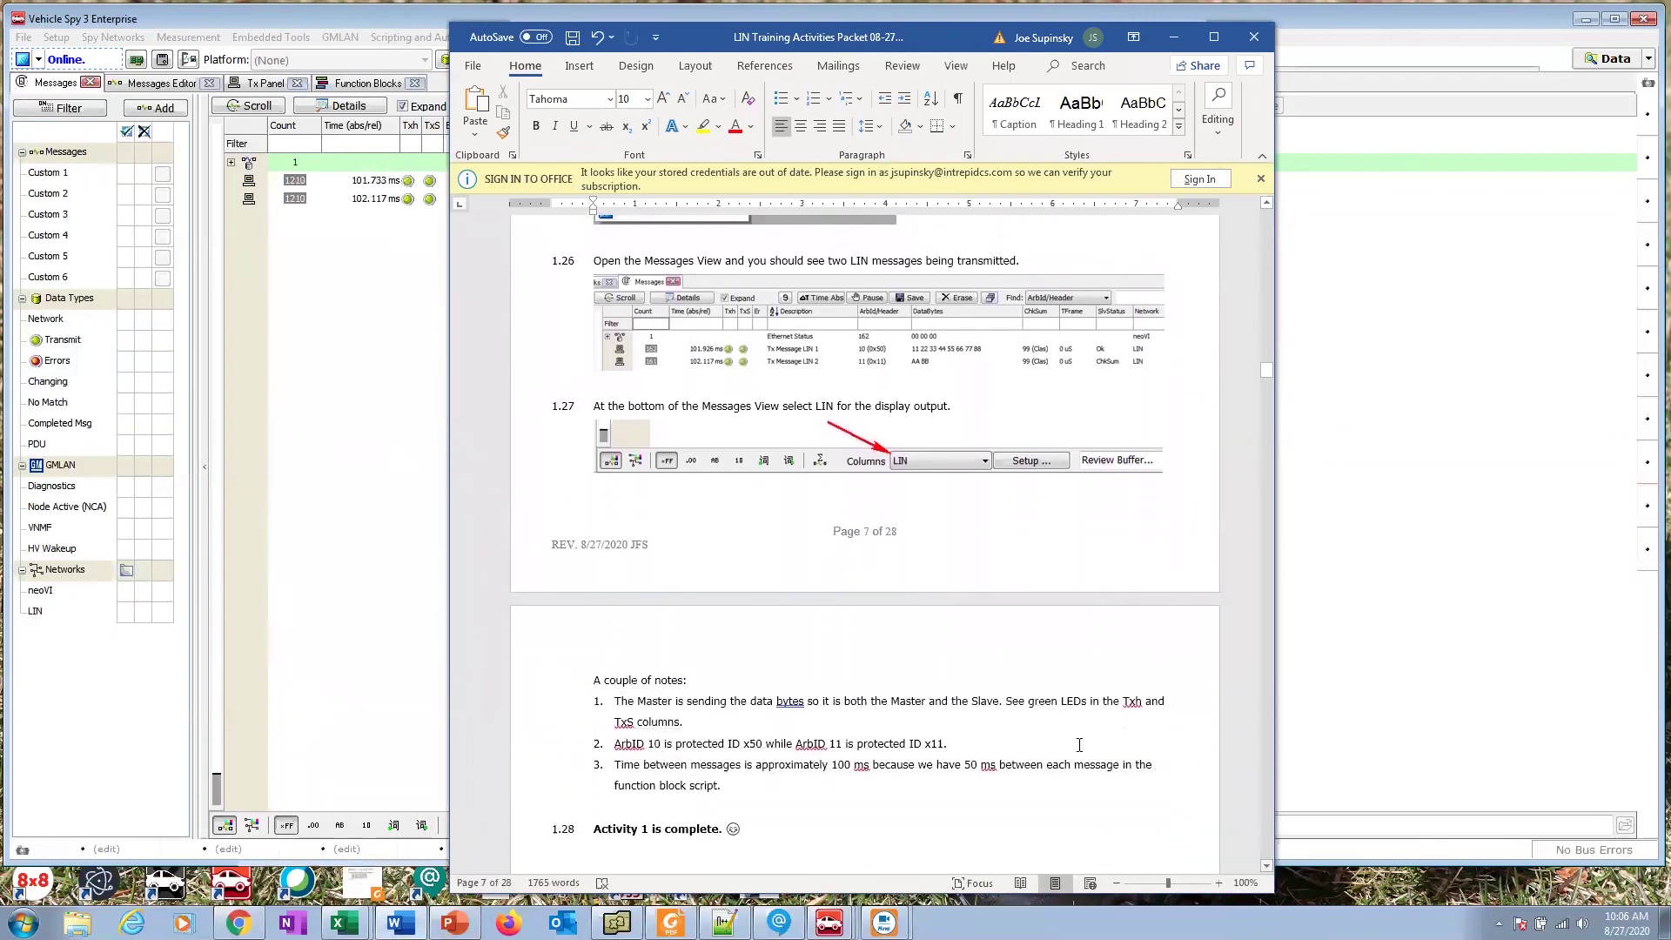
left_click(562, 437)
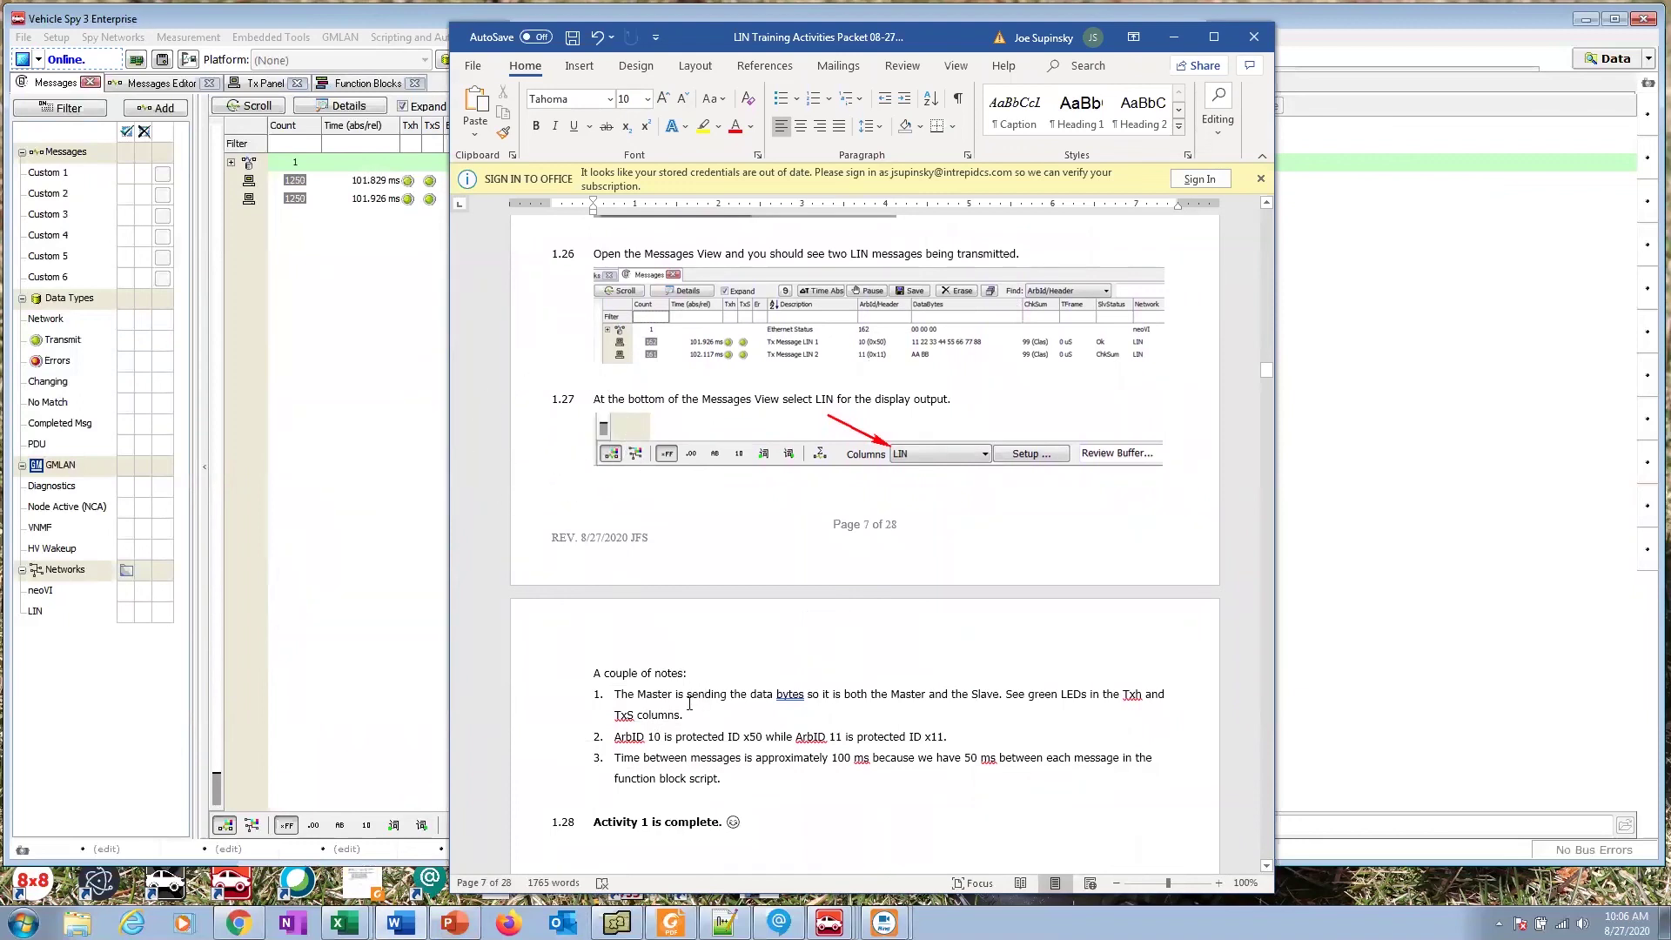
type("1.28 Activity 1 is complete.")
key("ctrl+z")
scroll(759, 693, "down", 2)
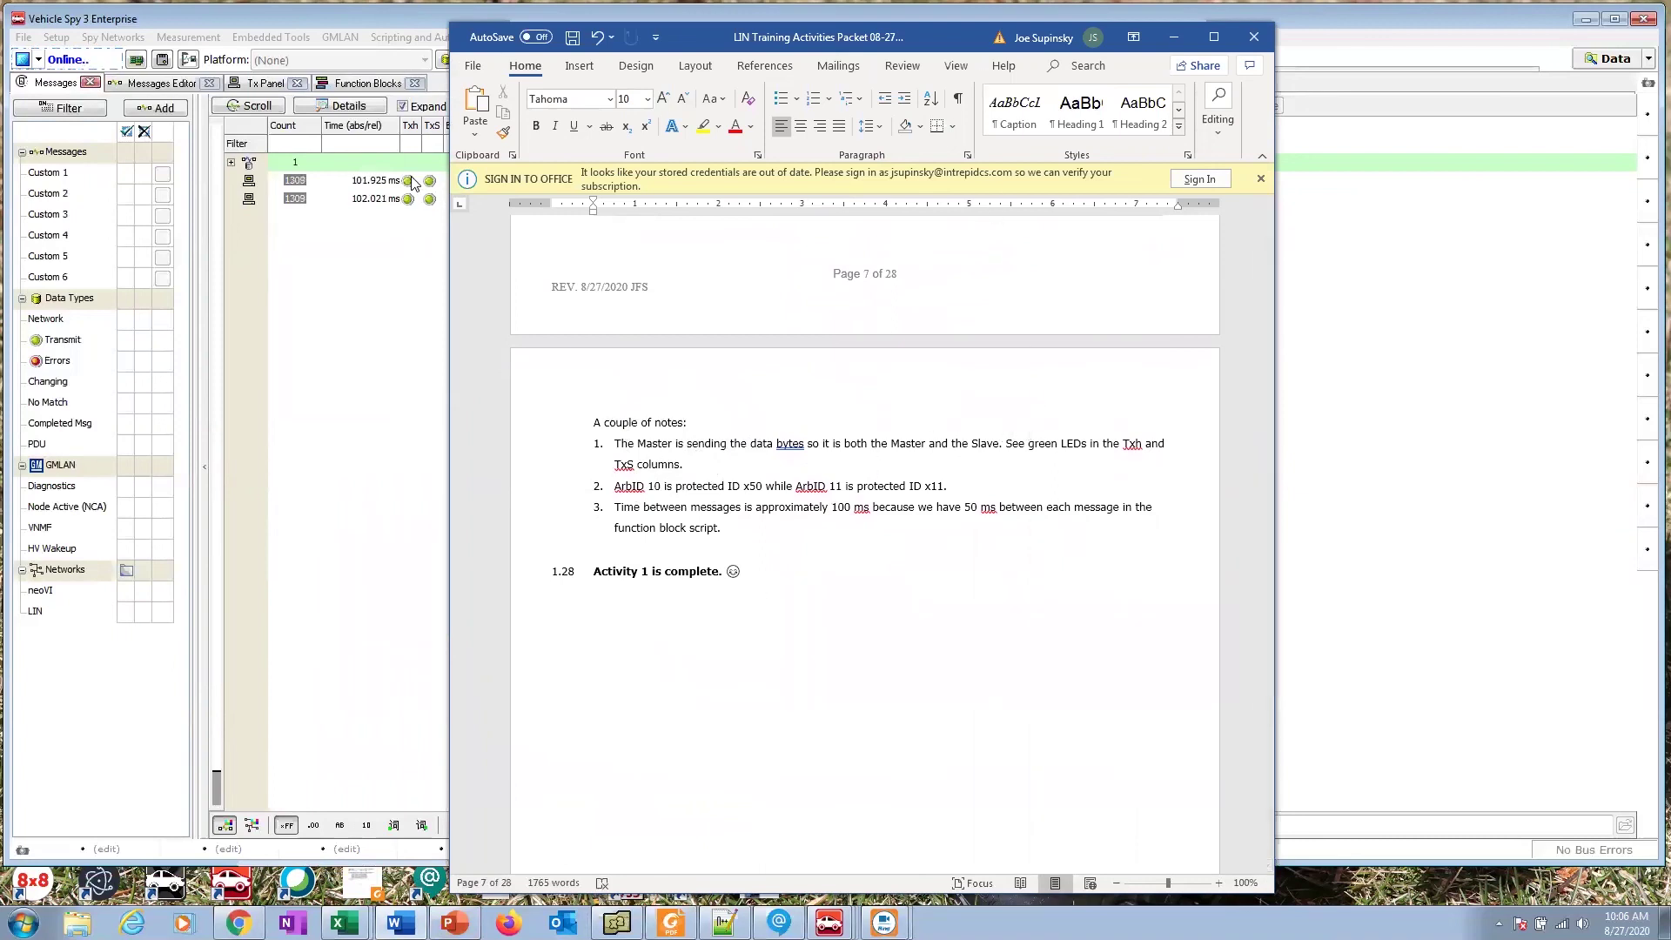
key("ctrl")
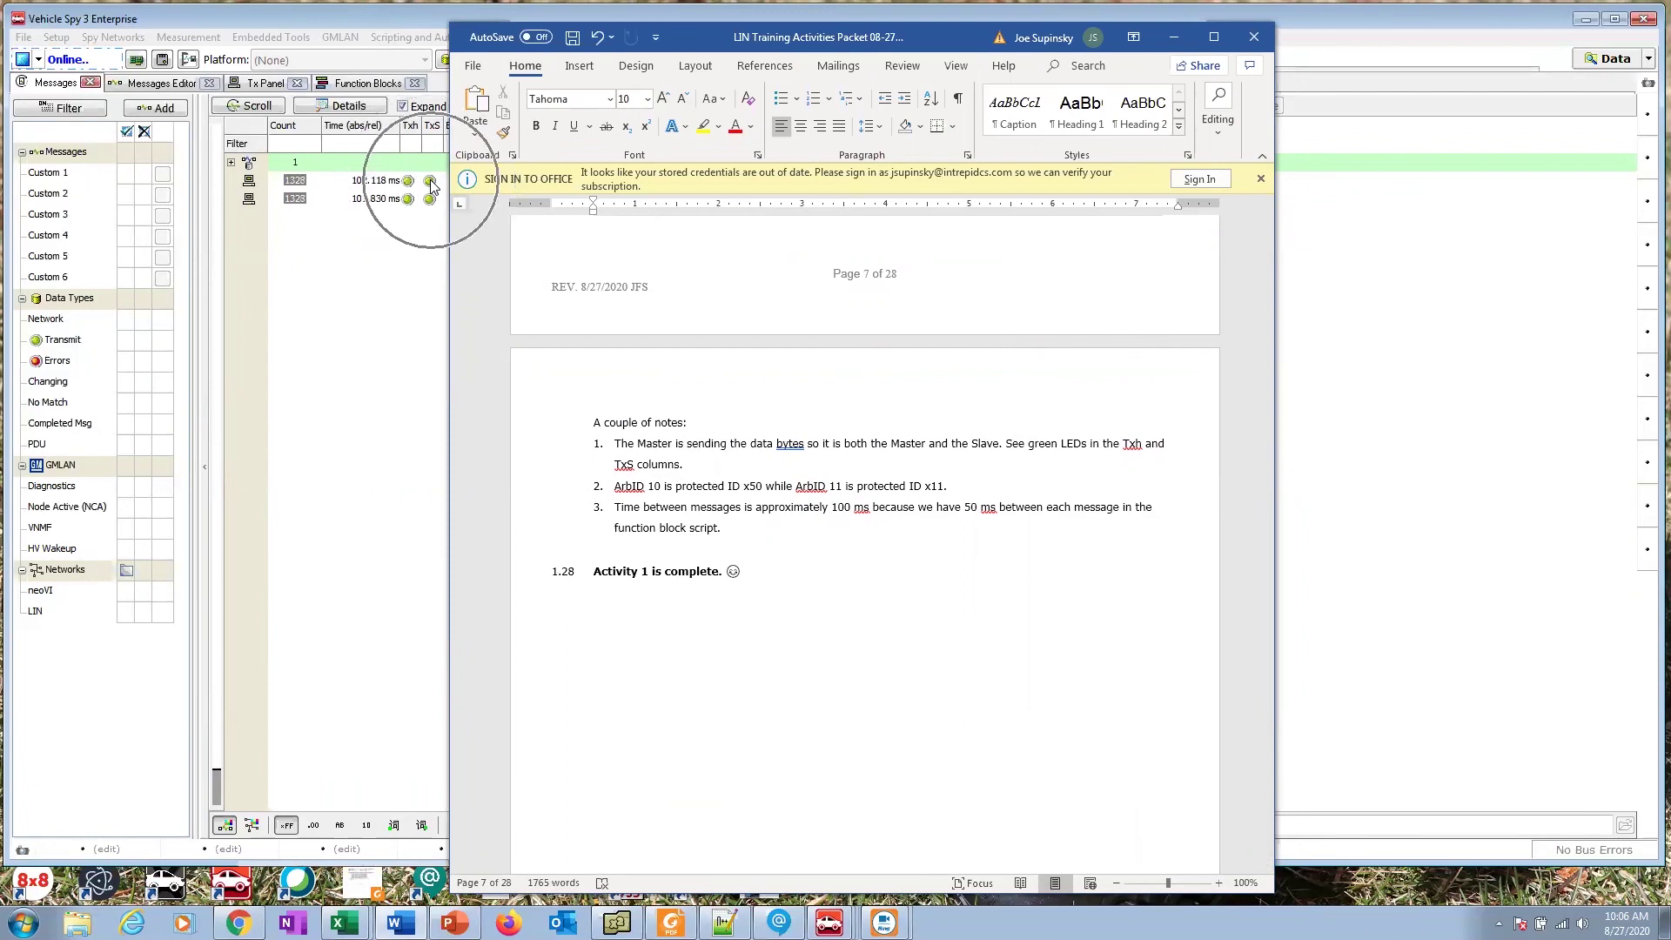